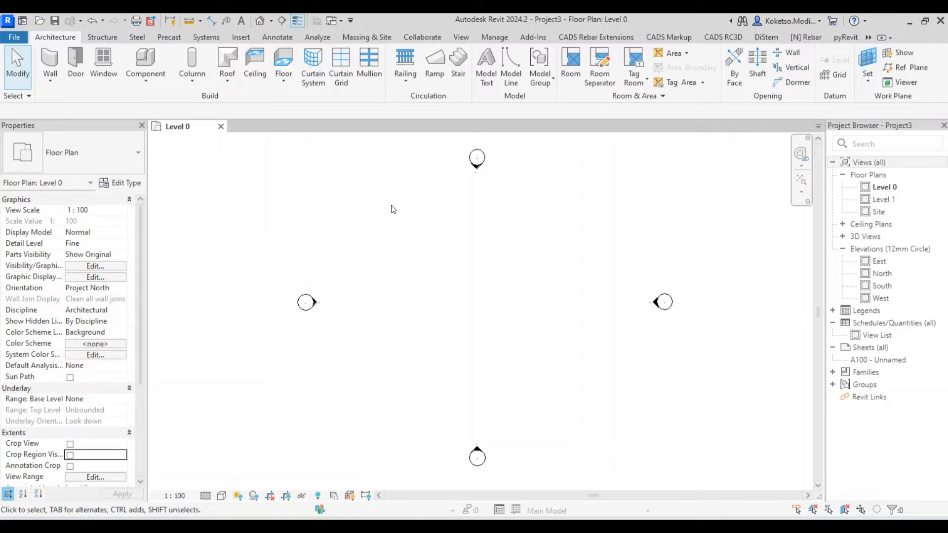
# Move the north elevation marker farther up, away from the centre of the Level 0 plan.
pyautogui.scroll(-3, 365, 309)
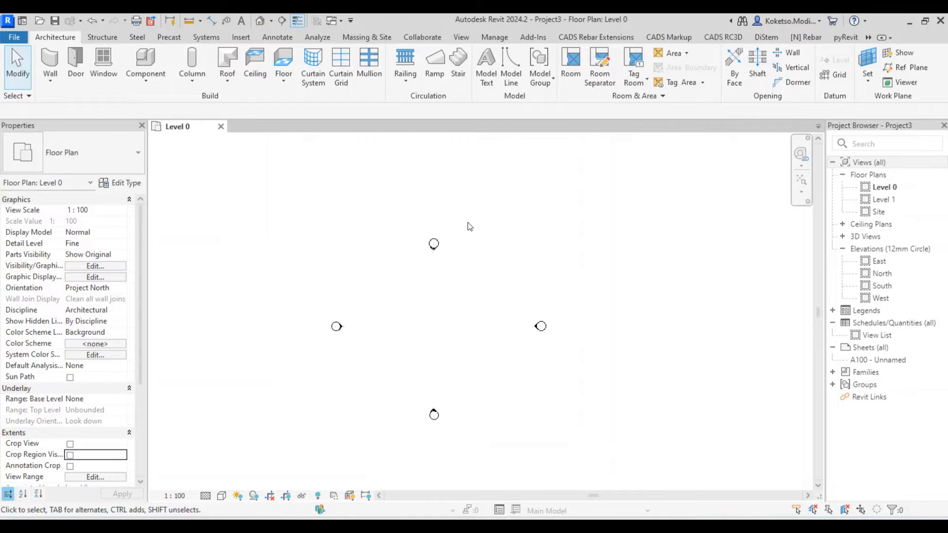
pyautogui.moveTo(477, 224); pyautogui.dragTo(418, 270)
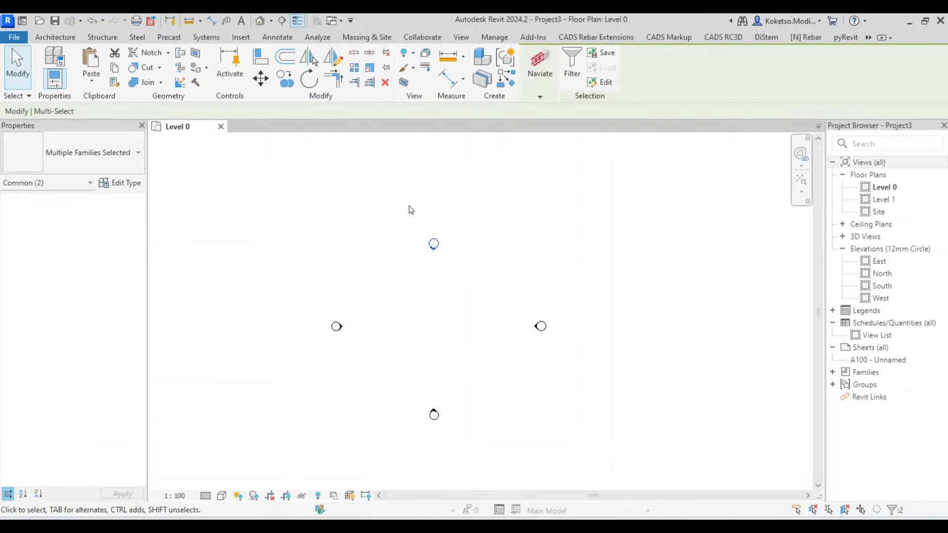
pyautogui.click(262, 79)
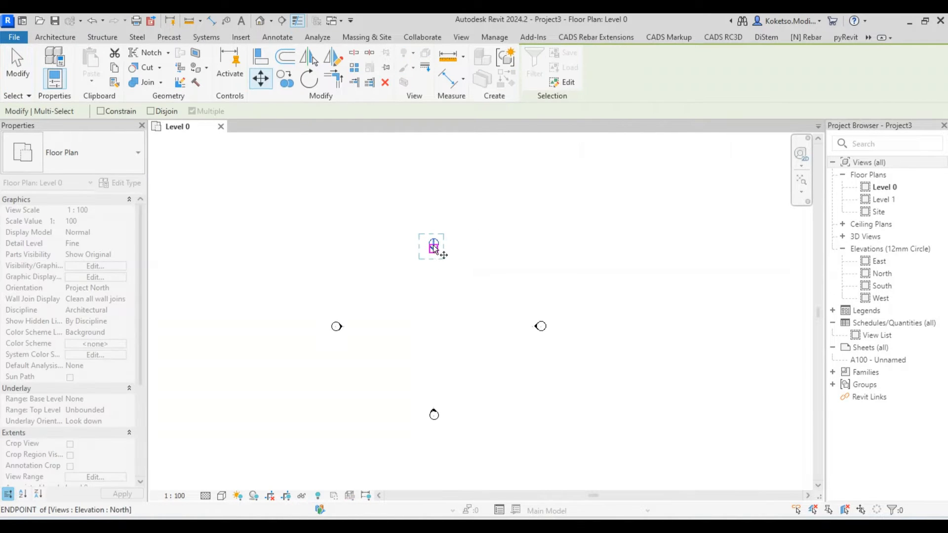
pyautogui.click(434, 247)
pyautogui.click(431, 191)
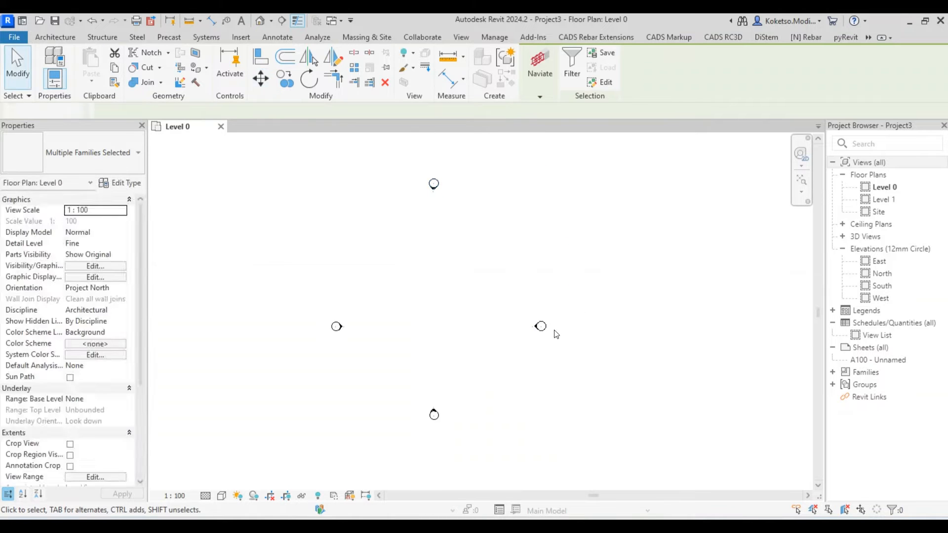
# Move the east elevation marker horizontally outward, away from the centre of the plan.
pyautogui.click(262, 79)
pyautogui.click(541, 326)
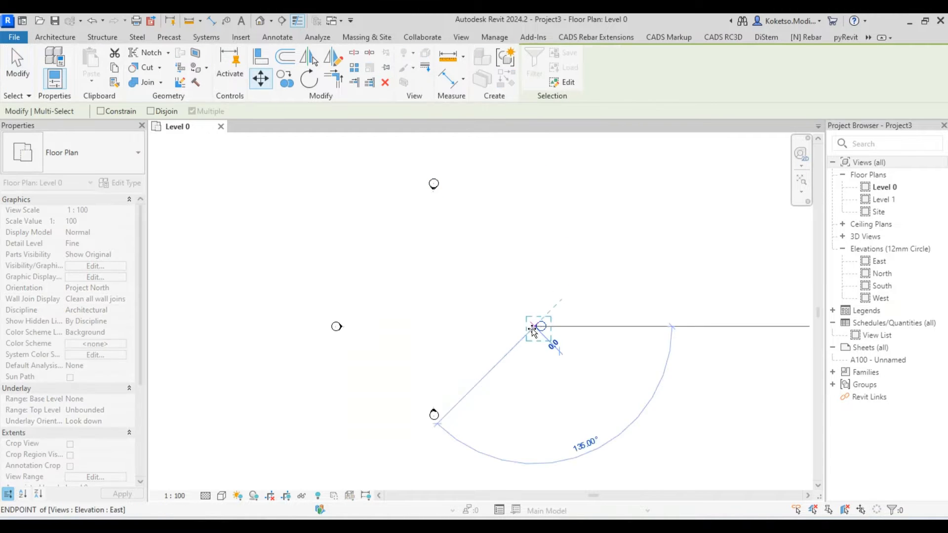
pyautogui.click(608, 326)
# Move the west elevation marker about 9000 mm horizontally outward from the centre of the plan.
pyautogui.click(382, 314)
pyautogui.click(336, 326)
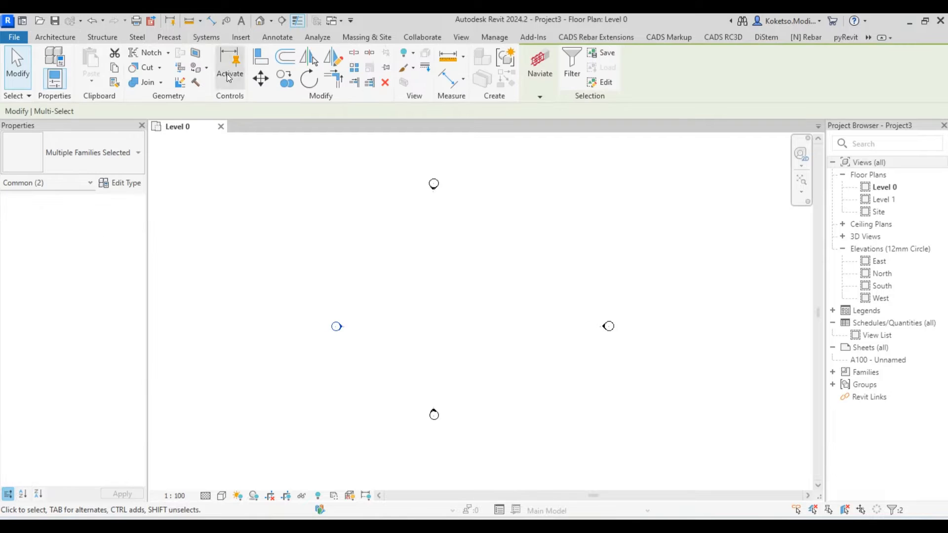
pyautogui.click(261, 79)
pyautogui.click(341, 325)
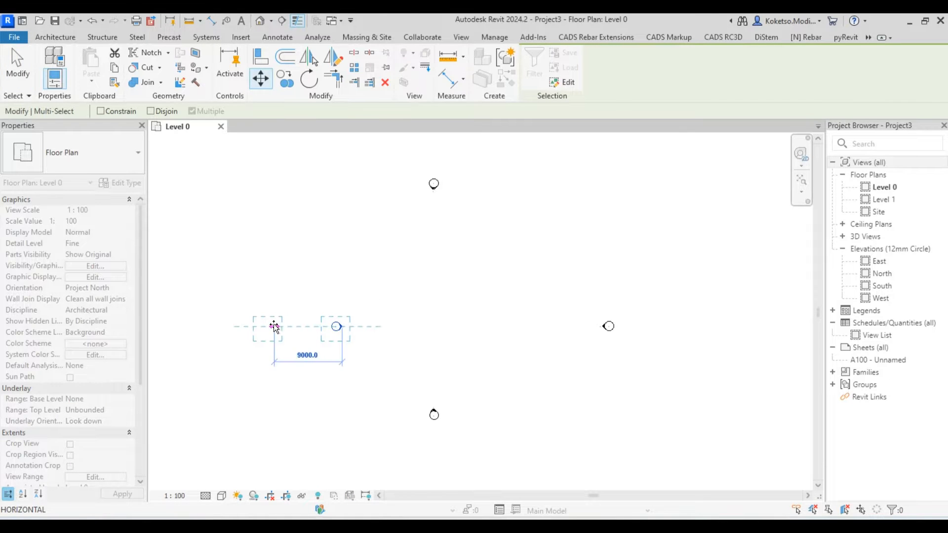
pyautogui.click(274, 325)
# Move the south elevation marker straight down, away from the centre of the plan.
pyautogui.moveTo(464, 396); pyautogui.dragTo(396, 438)
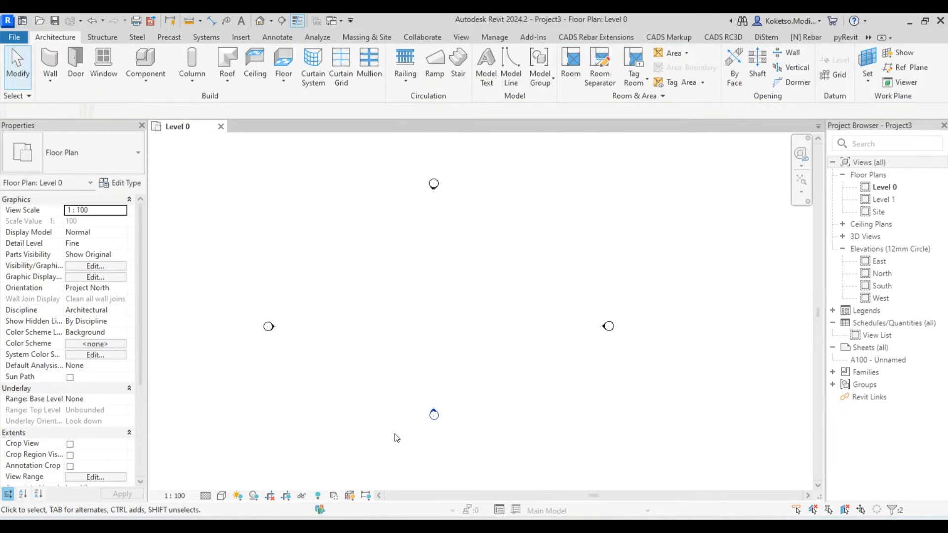
pyautogui.moveTo(396, 438); pyautogui.dragTo(430, 326, button='middle')
pyautogui.click(262, 79)
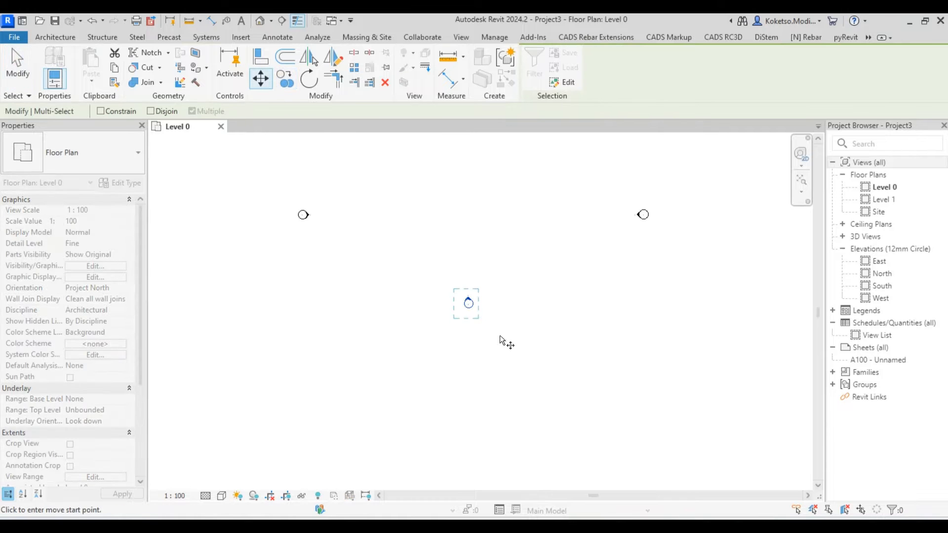
pyautogui.click(469, 301)
pyautogui.click(468, 376)
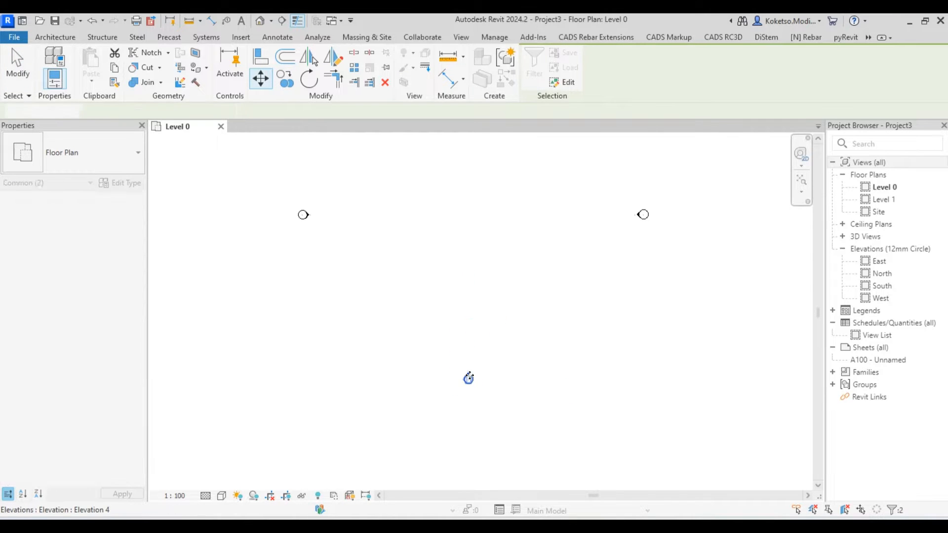
pyautogui.press('Escape')
pyautogui.scroll(-1, 469, 376)
pyautogui.moveTo(484, 300); pyautogui.dragTo(456, 381, button='middle')
pyautogui.click(802, 180)
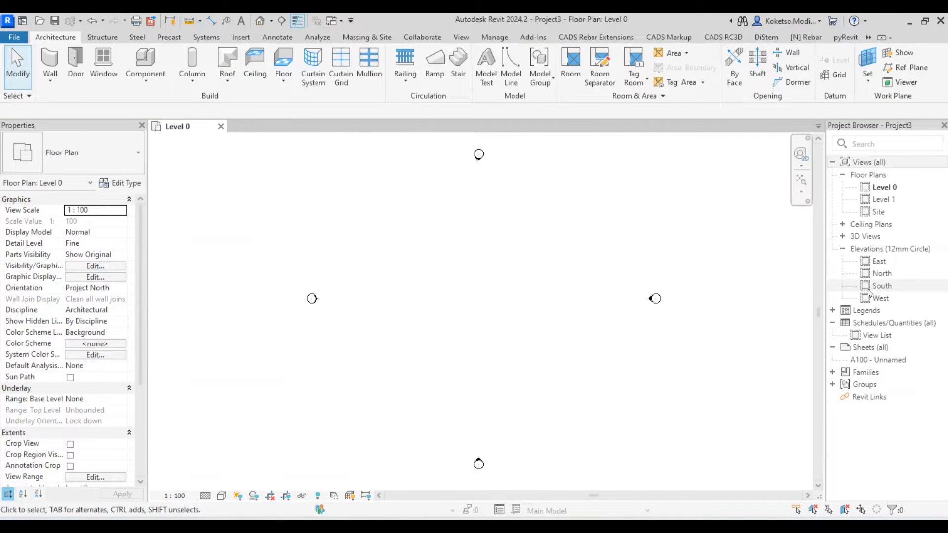
# Open the South elevation and extend the right ends of the Level 0 and Level 1 lines farther outward.
pyautogui.click(882, 286)
pyautogui.doubleClick(884, 285)
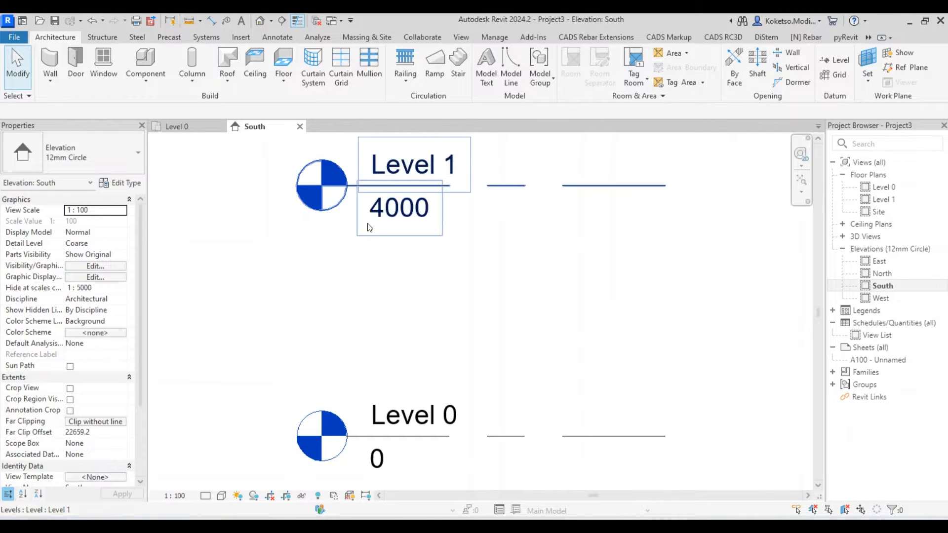
pyautogui.scroll(-5, 371, 250)
pyautogui.click(407, 223)
pyautogui.moveTo(415, 224); pyautogui.dragTo(641, 228)
# Set the elevation of Level 1 to 3500.
pyautogui.scroll(3, 412, 239)
pyautogui.click(314, 218)
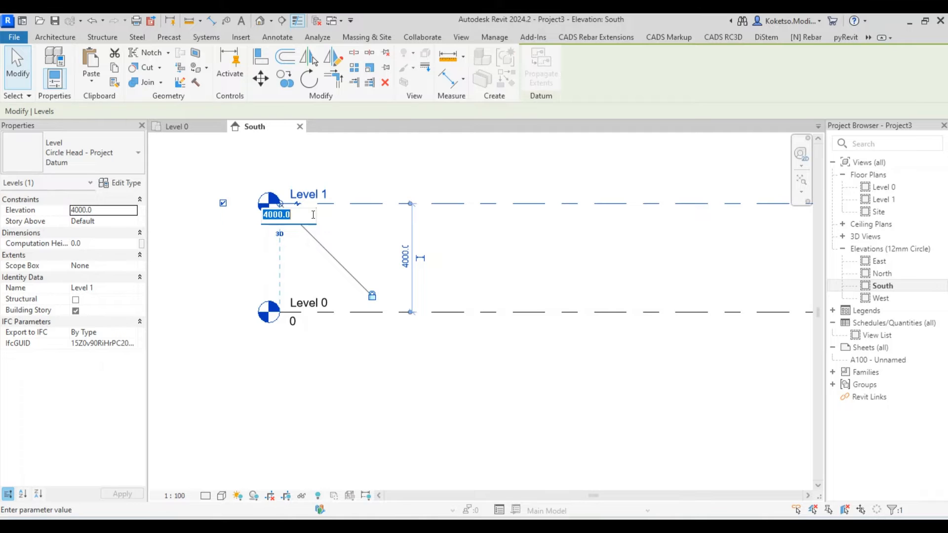
pyautogui.write('3500')
pyautogui.press('Return')
pyautogui.click(366, 181)
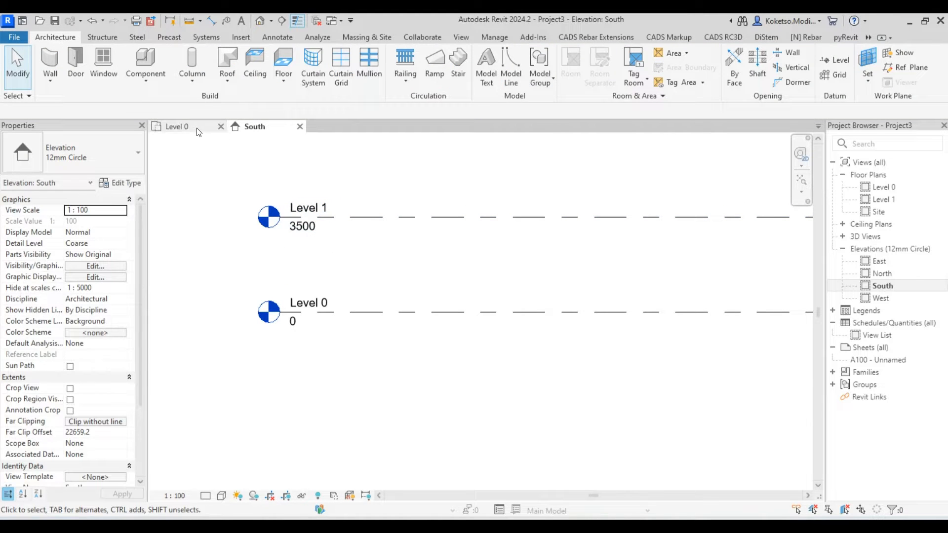
# Return to the Level 0 floor plan and start a structural wall using the Wall-Ret_300Con type.
pyautogui.click(205, 128)
pyautogui.scroll(-2, 341, 284)
pyautogui.scroll(1, 418, 288)
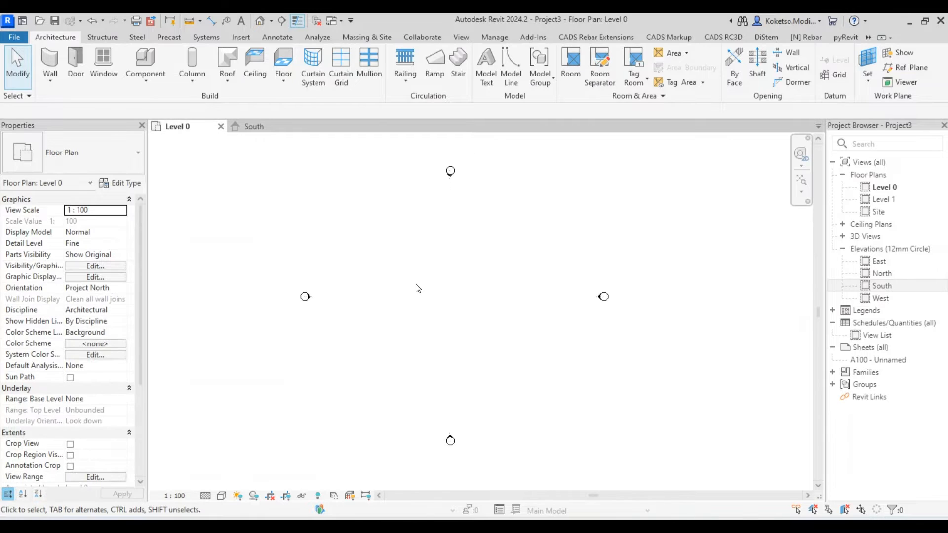
pyautogui.moveTo(417, 288); pyautogui.dragTo(382, 263, button='middle')
pyautogui.click(104, 35)
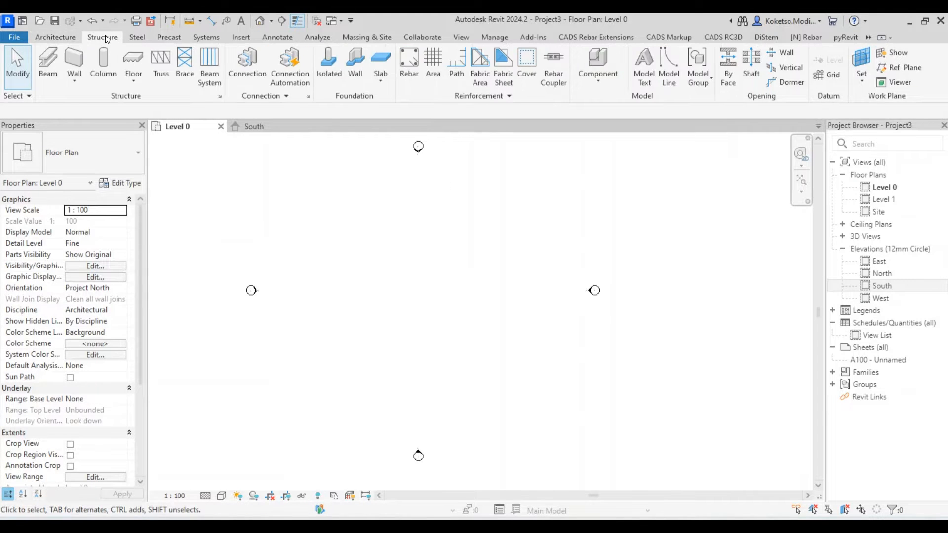
pyautogui.click(71, 58)
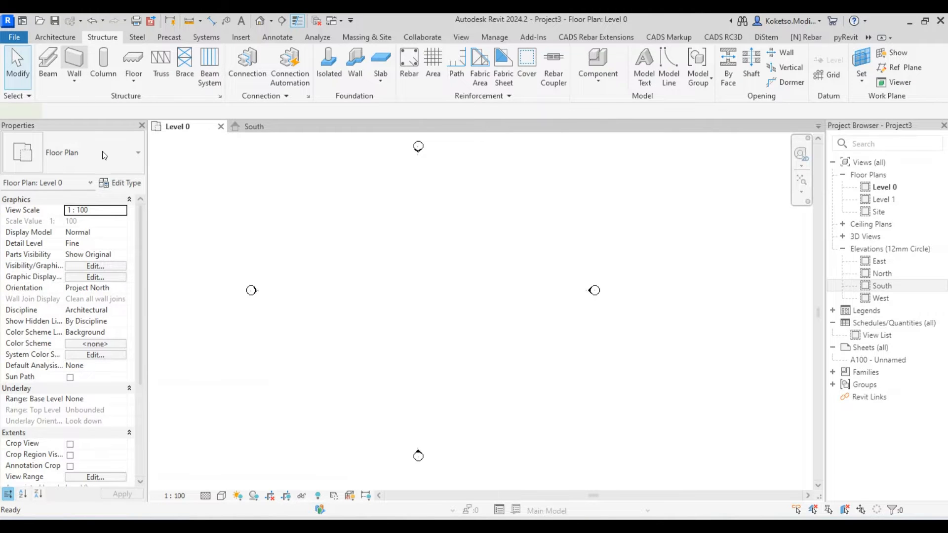
pyautogui.click(85, 160)
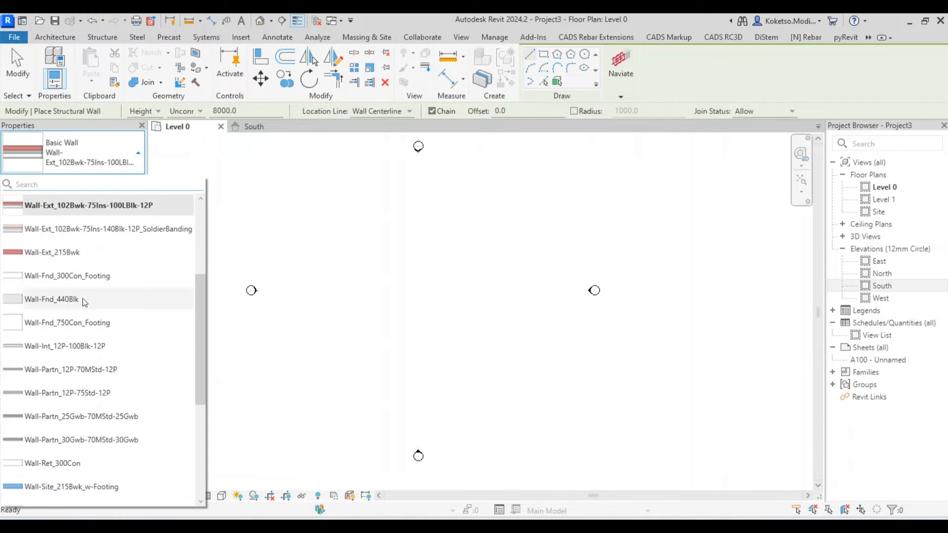
pyautogui.scroll(-5, 82, 306)
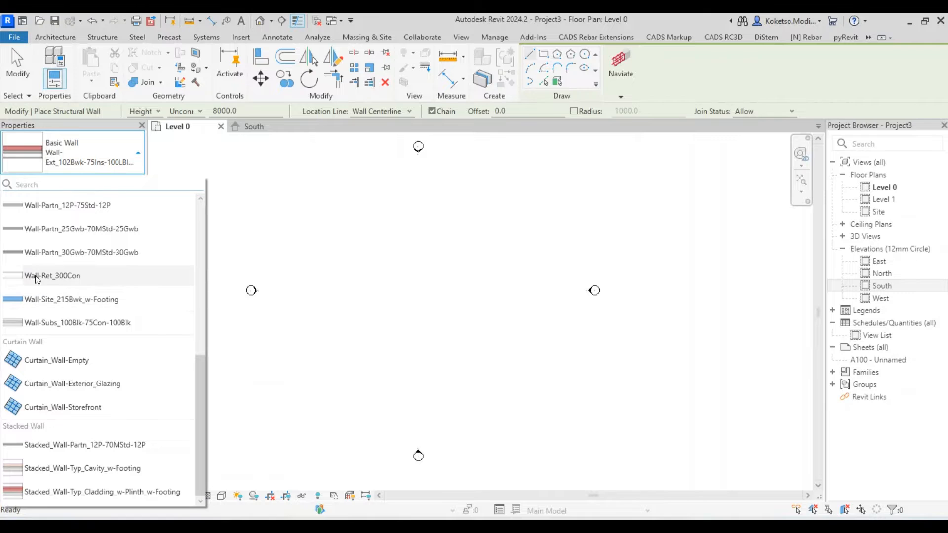
pyautogui.click(55, 276)
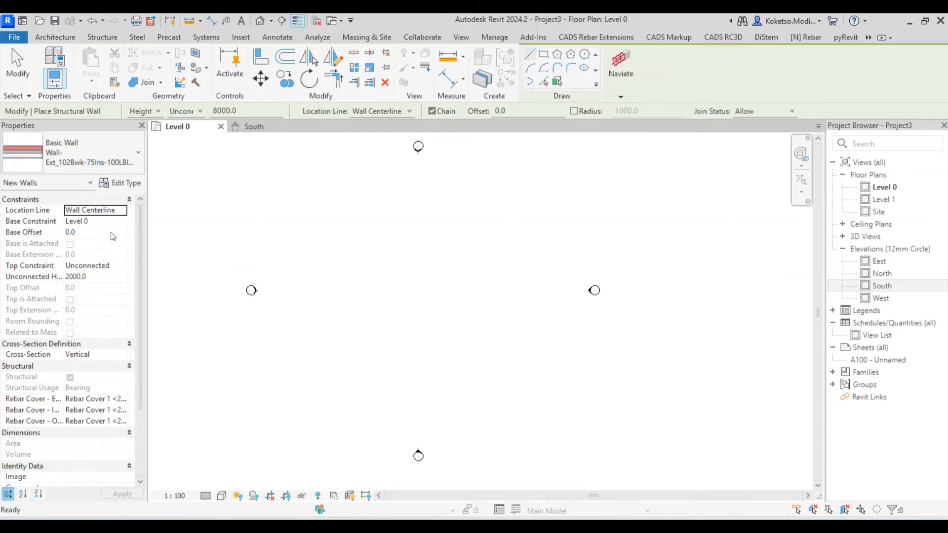
# Duplicate the wall type under the name 230 THK CONC WALL.
pyautogui.click(123, 186)
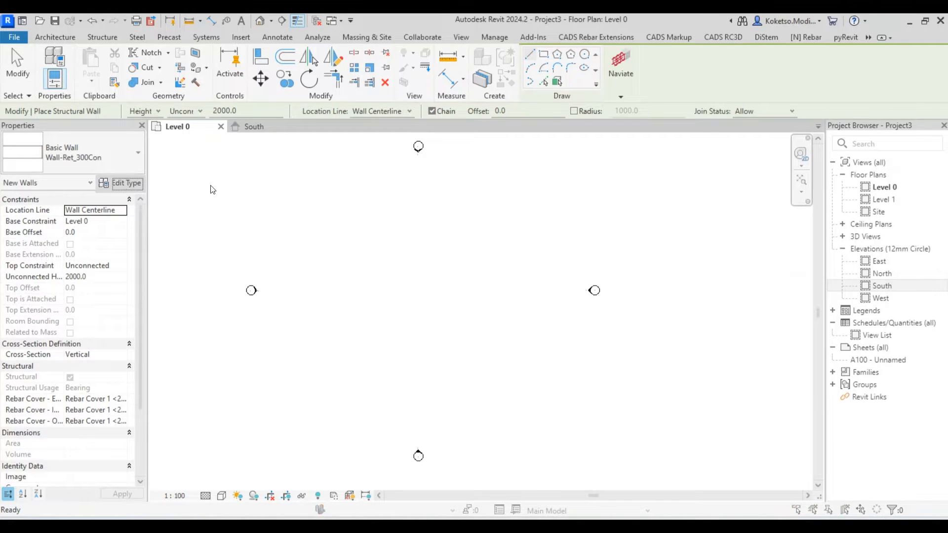
pyautogui.moveTo(667, 29); pyautogui.dragTo(636, 28)
pyautogui.click(803, 72)
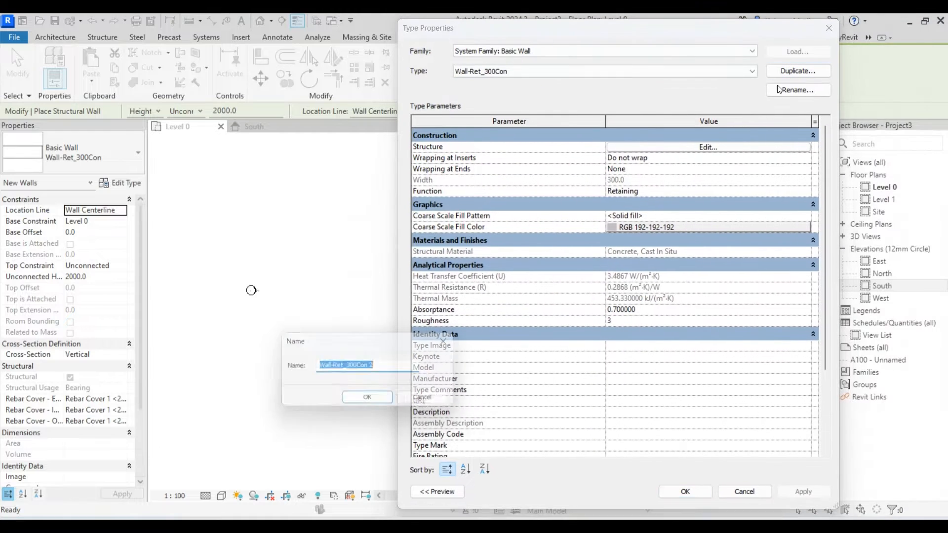
pyautogui.write('2')
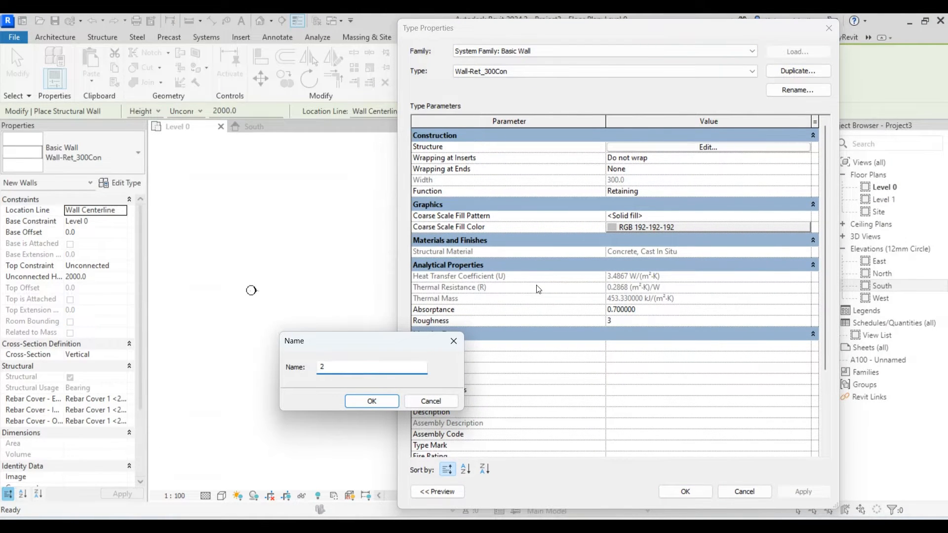
pyautogui.write('30 THK CONC WALL')
pyautogui.click(372, 401)
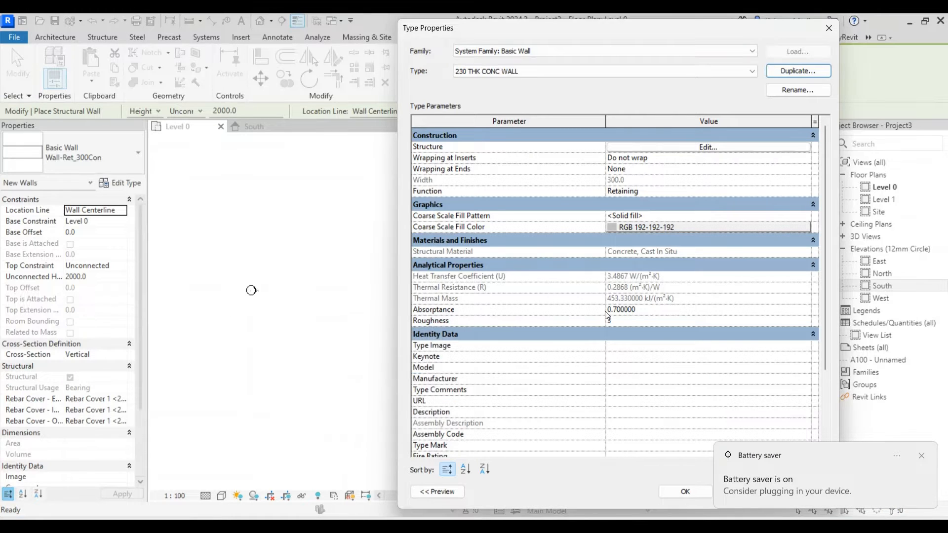
# Set the new wall type's concrete structure layer to 230 mm thick and accept the type properties.
pyautogui.click(663, 148)
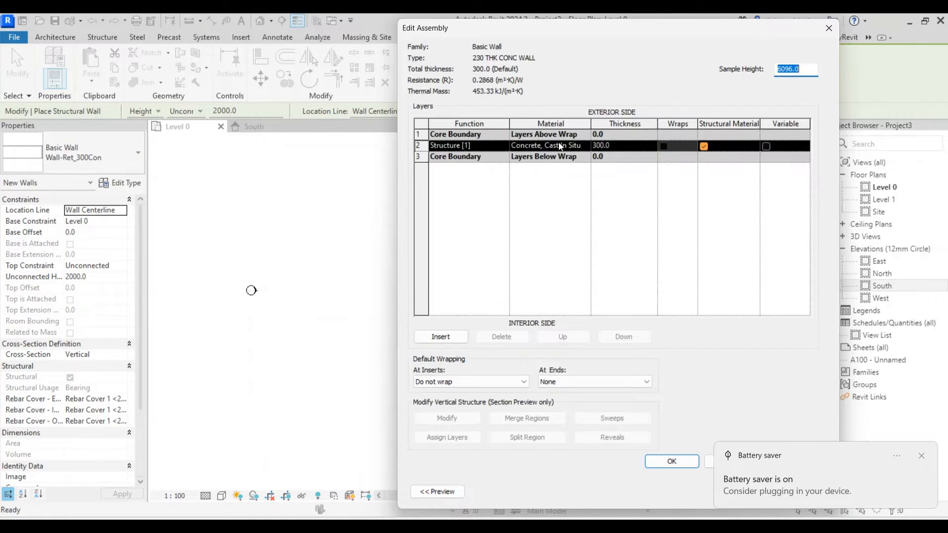
pyautogui.click(561, 146)
pyautogui.click(586, 146)
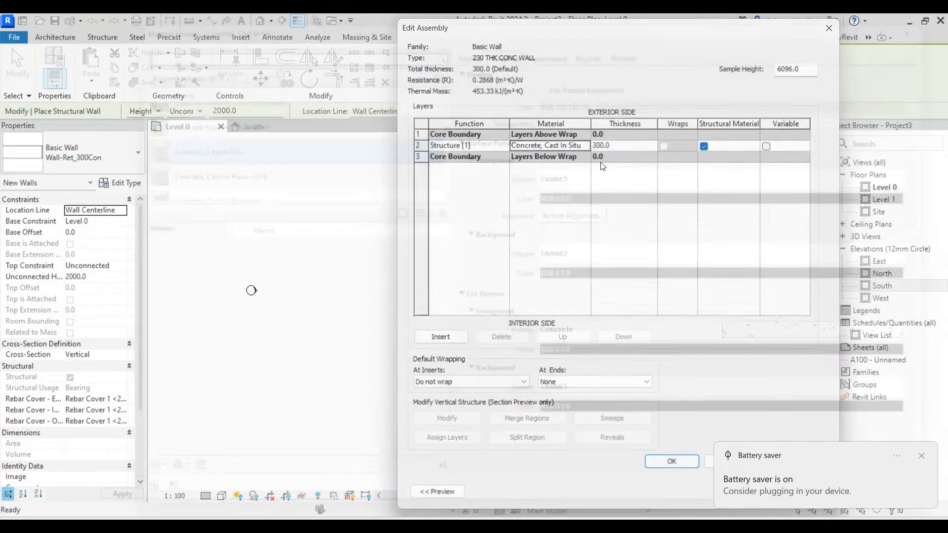
pyautogui.click(605, 146)
pyautogui.write('2')
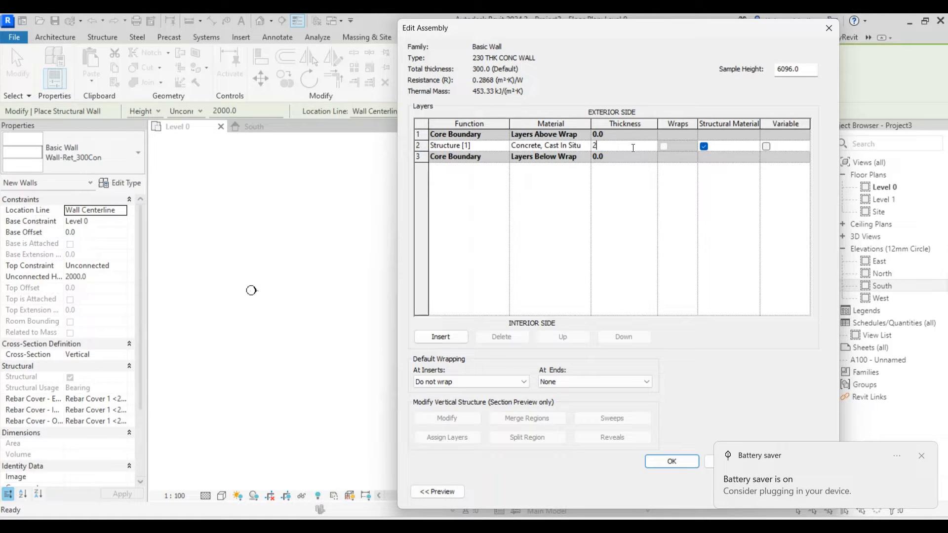
pyautogui.write('30')
pyautogui.click(672, 460)
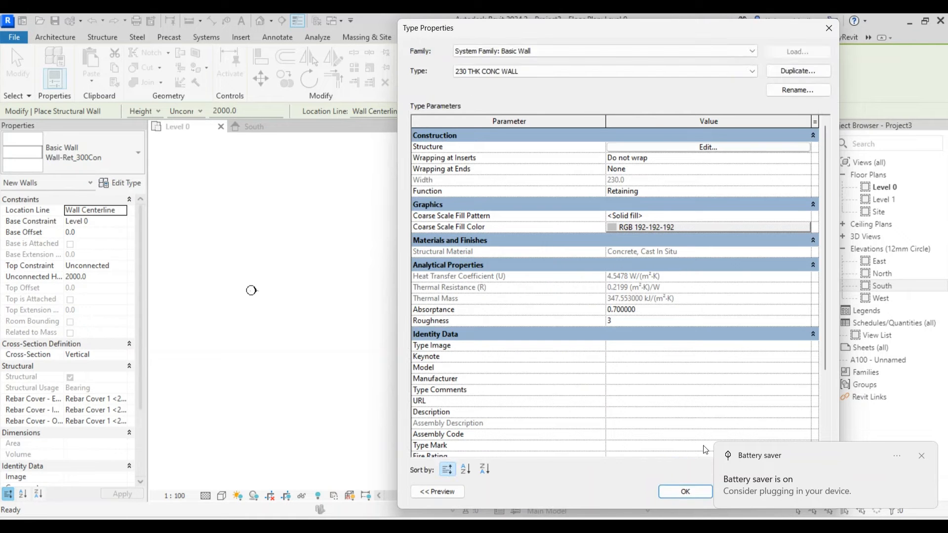
pyautogui.click(922, 456)
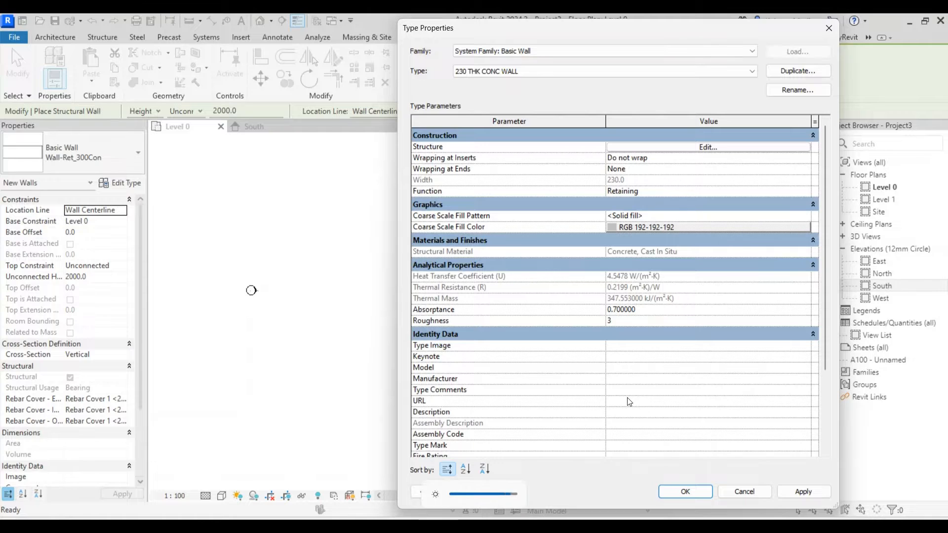
pyautogui.click(685, 491)
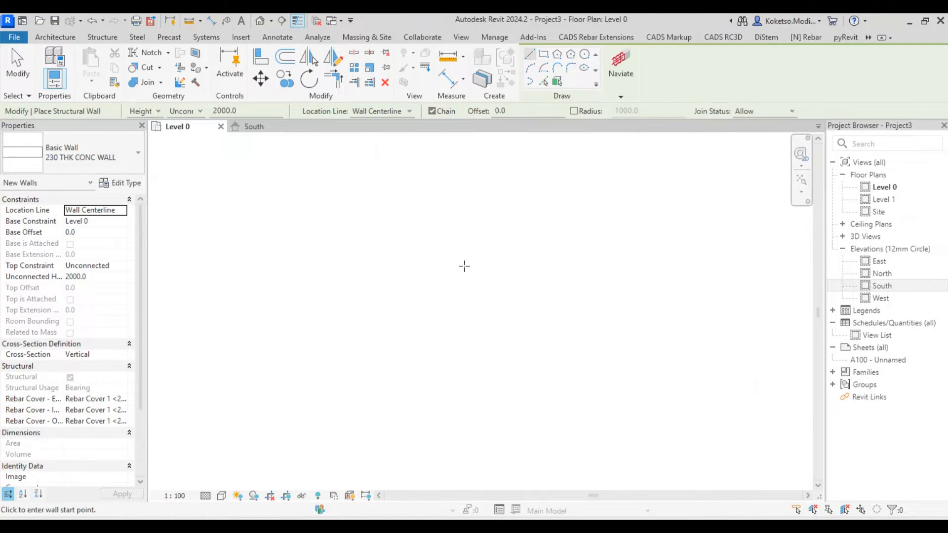
# Set the new walls to be placed by height, reaching up to Level 1.
pyautogui.click(149, 111)
pyautogui.click(144, 133)
pyautogui.click(188, 112)
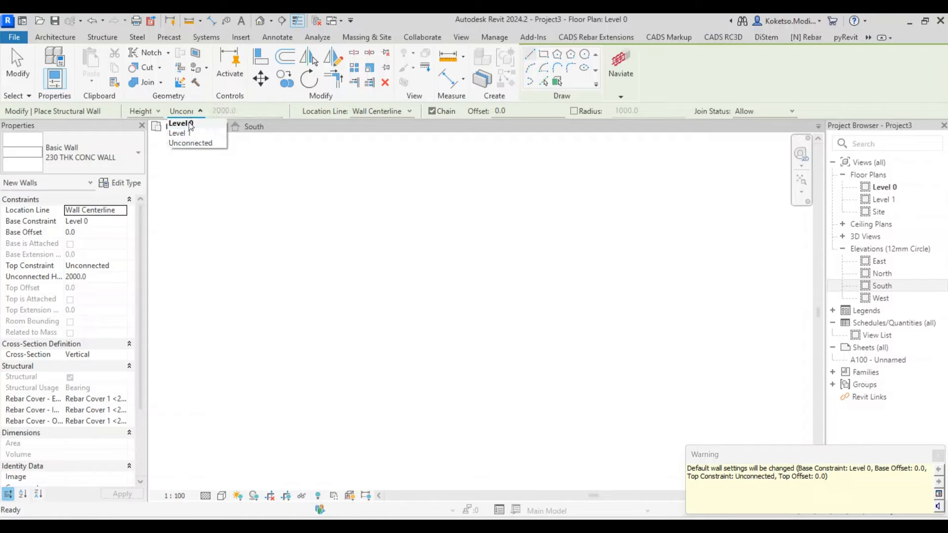
pyautogui.click(186, 132)
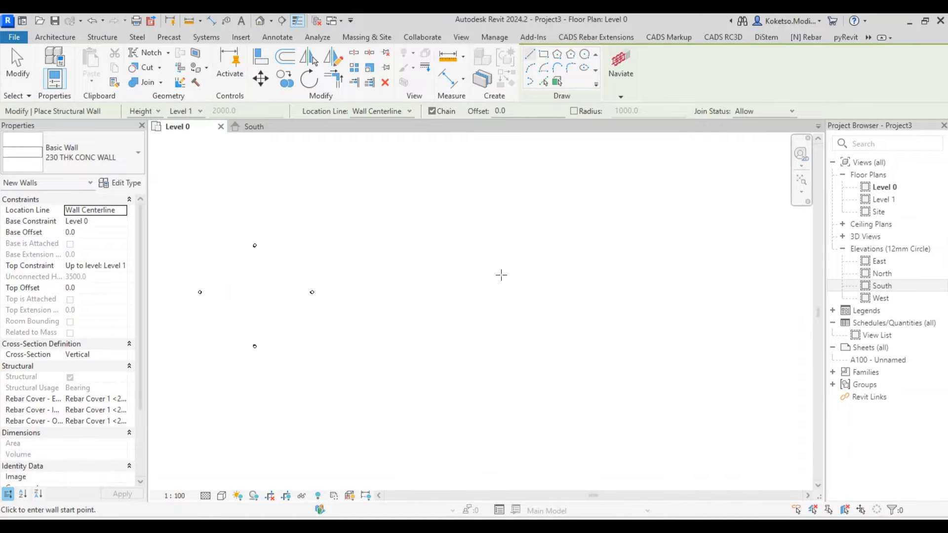
# Draw a rectangle of walls about 12000 mm wide and 25000 mm long between the elevation markers.
pyautogui.click(802, 179)
pyautogui.click(545, 55)
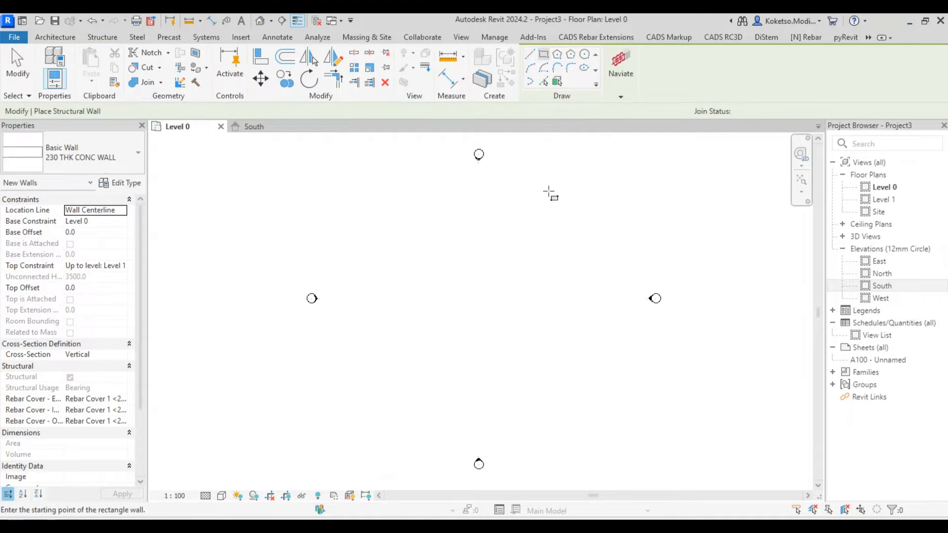
pyautogui.click(459, 211)
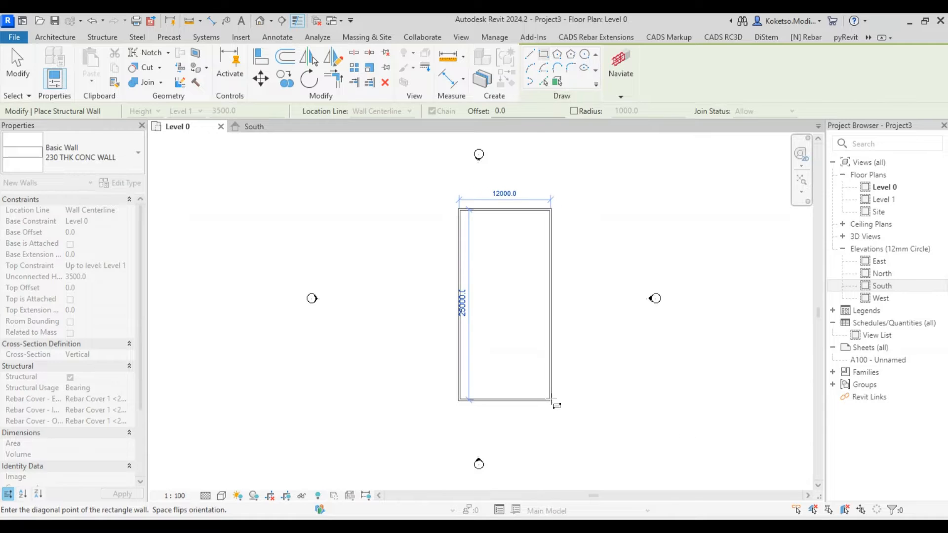
pyautogui.click(551, 400)
pyautogui.press('Escape')
pyautogui.press('Escape')
# Reposition the east wall so that its spacing from the west wall is 8000 mm.
pyautogui.click(549, 274)
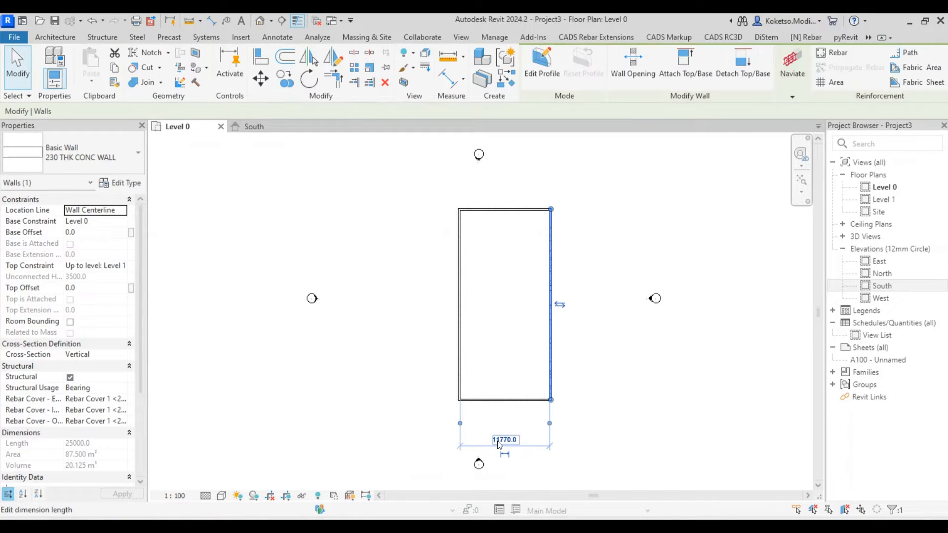
pyautogui.click(505, 439)
pyautogui.write('8000')
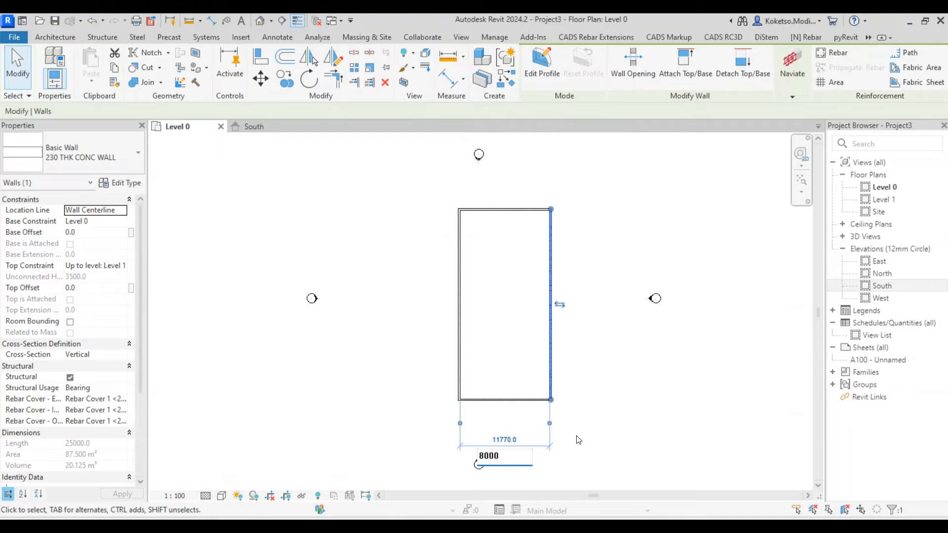
pyautogui.press('Return')
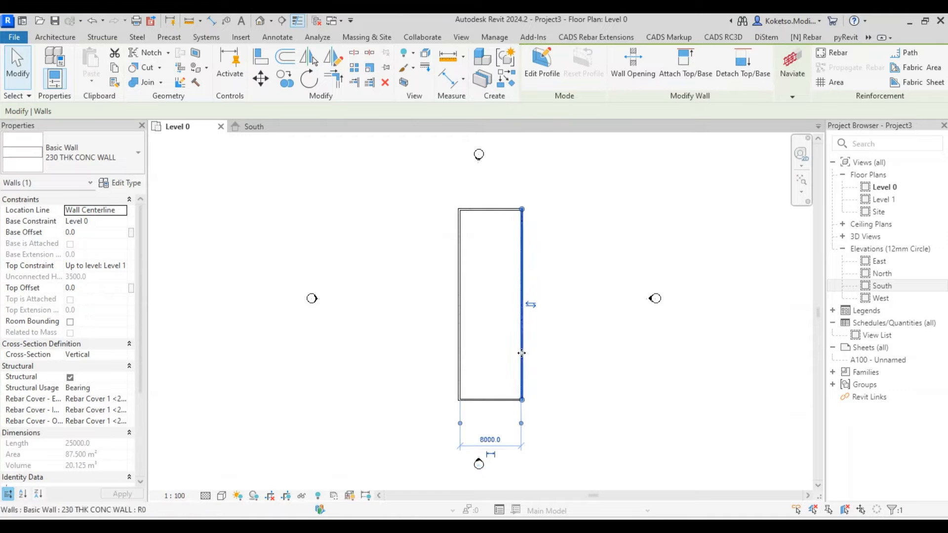
# Reposition the south wall so that its spacing from the north wall is 15000 mm.
pyautogui.click(491, 399)
pyautogui.click(406, 303)
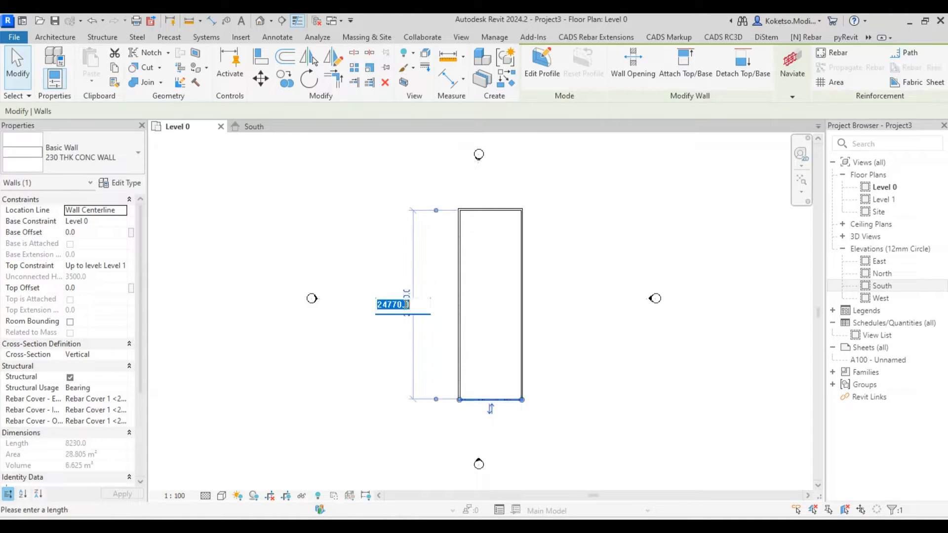
pyautogui.write('15000')
pyautogui.press('Return')
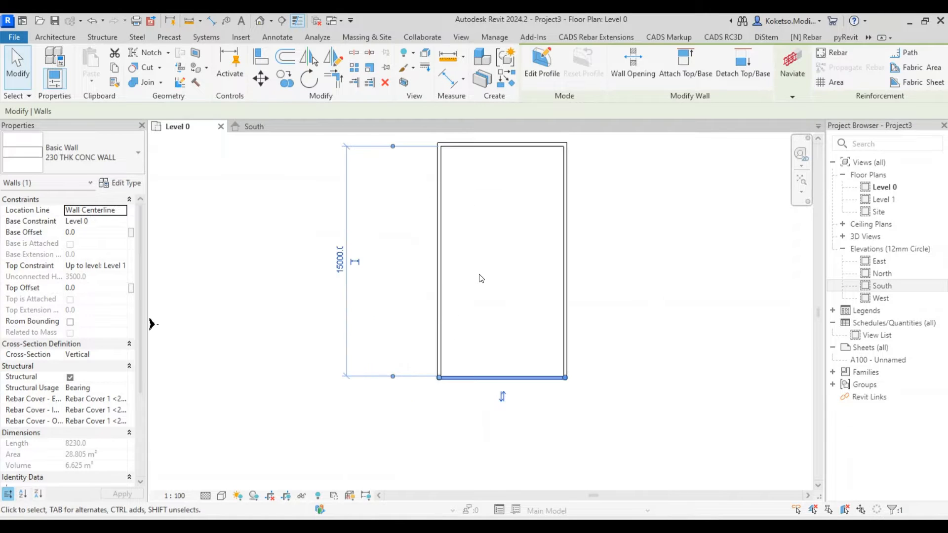
pyautogui.click(483, 277)
pyautogui.moveTo(482, 277); pyautogui.dragTo(478, 347, button='middle')
pyautogui.scroll(1, 469, 366)
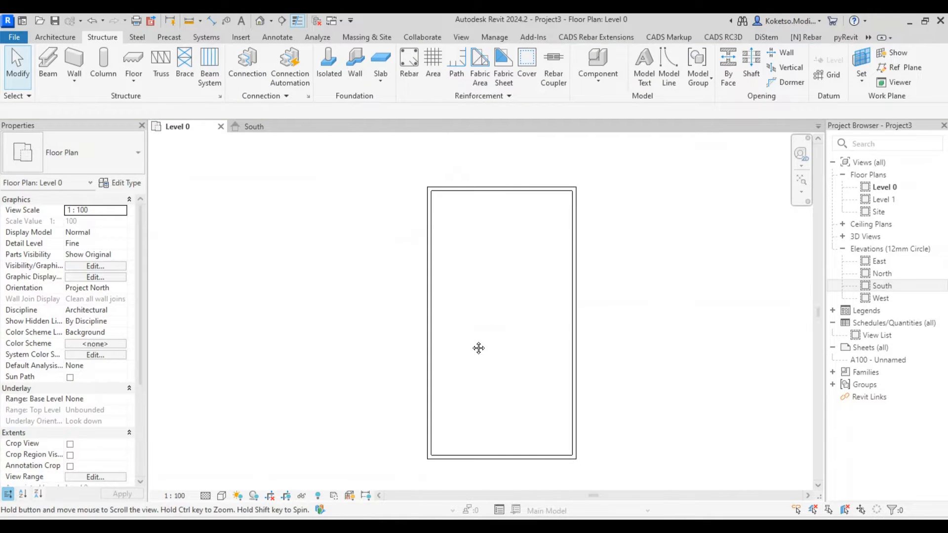
pyautogui.click(74, 61)
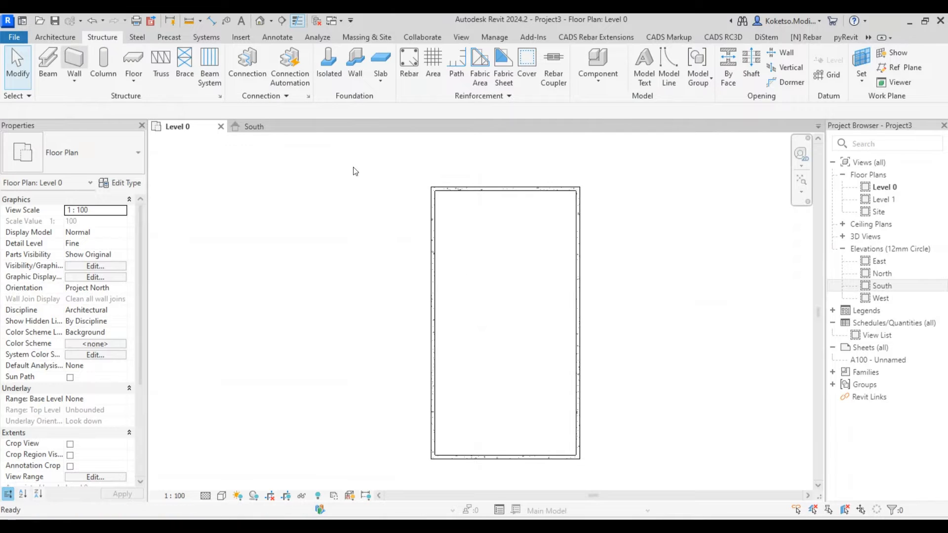
pyautogui.click(433, 189)
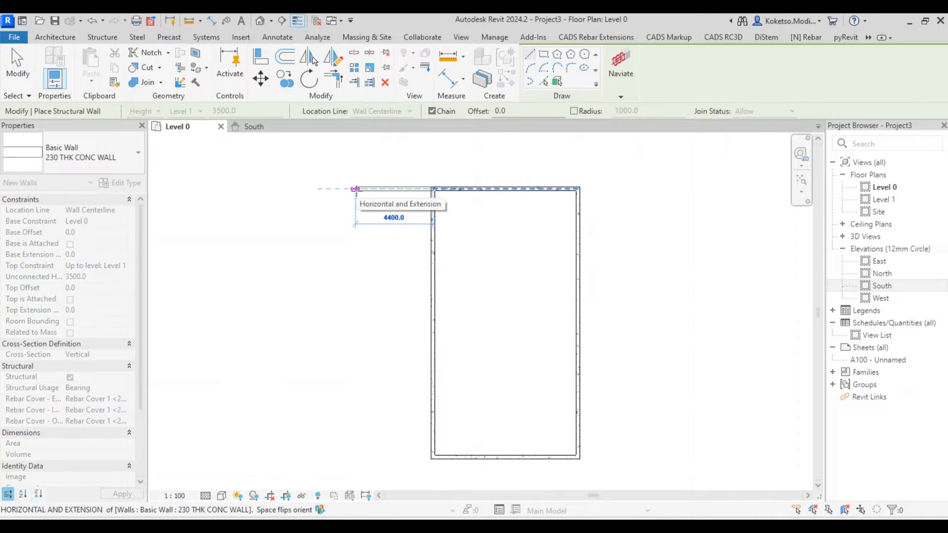
pyautogui.click(375, 195)
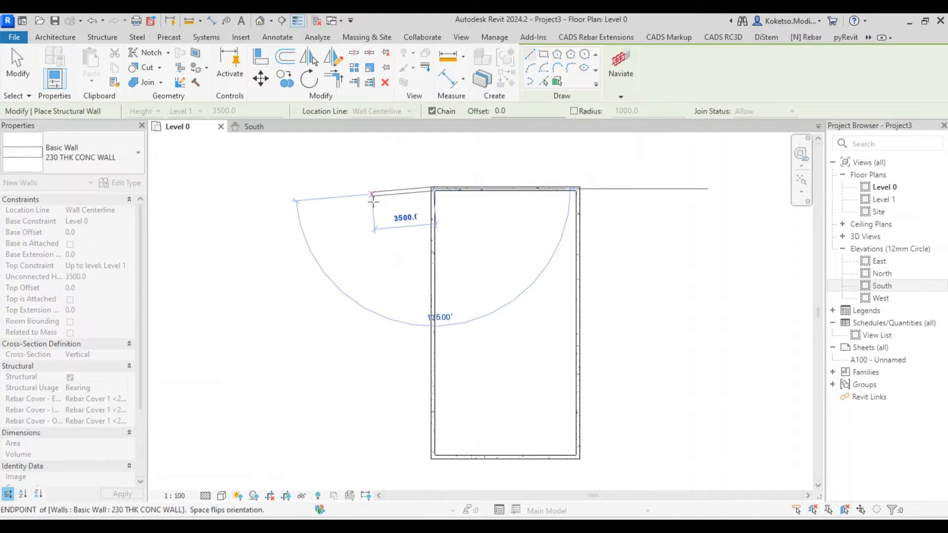
pyautogui.press('Escape')
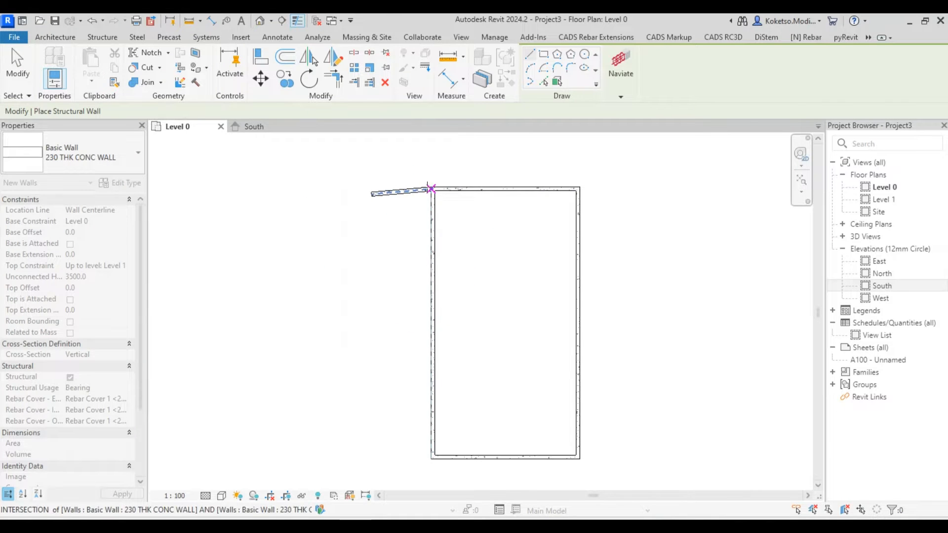
pyautogui.hotkey('ctrl', 'z')
# Draw three chained structural walls forming a 3500 by 5000 mm annex from the enclosure's northwest corner back to its west wall.
pyautogui.press('Return')
pyautogui.click(433, 188)
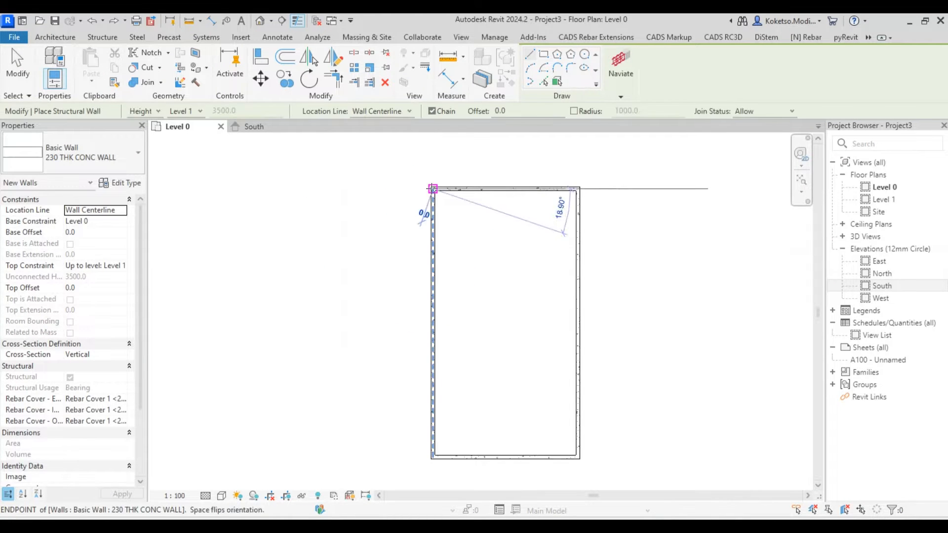
pyautogui.click(372, 189)
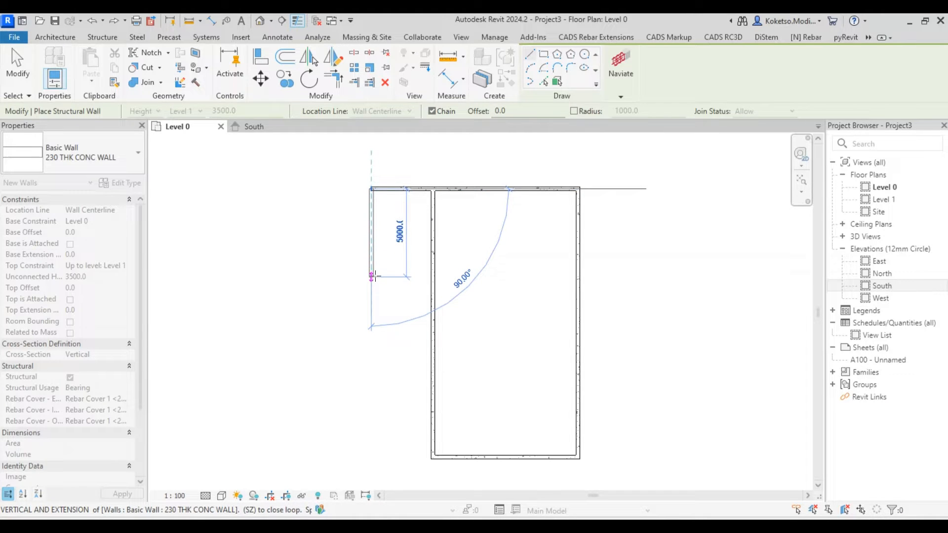
pyautogui.click(373, 277)
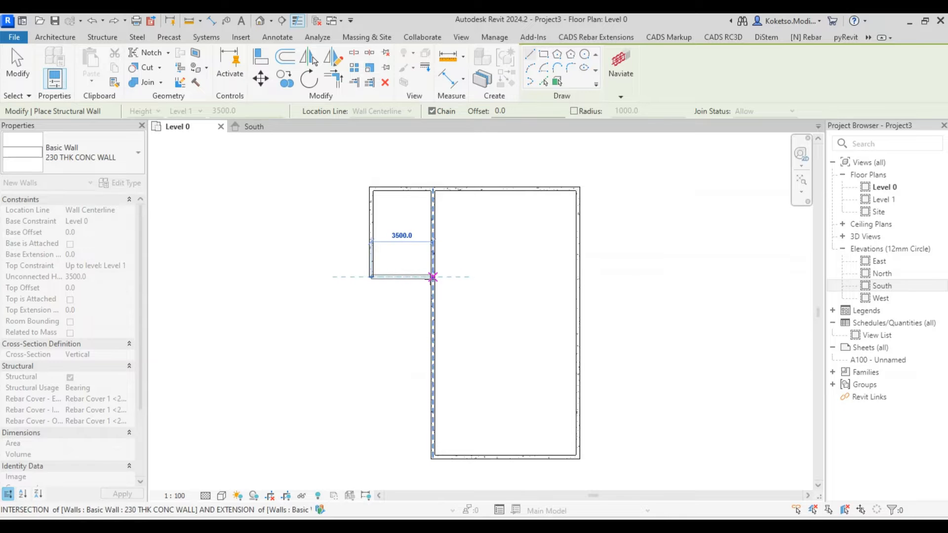
pyautogui.click(433, 277)
pyautogui.press('Escape')
pyautogui.press('Escape')
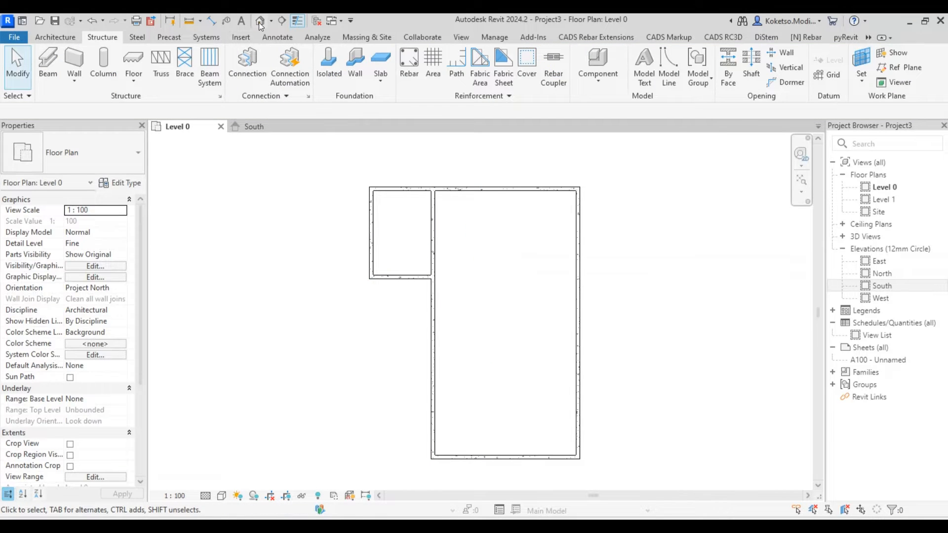
# Open the default 3D view and maximize the 3D extents of Level 1 and Level 0.
pyautogui.click(259, 23)
pyautogui.keyDown('shift'); pyautogui.moveTo(481, 321); pyautogui.dragTo(498, 388, button='middle'); pyautogui.keyUp('shift')
pyautogui.click(607, 271)
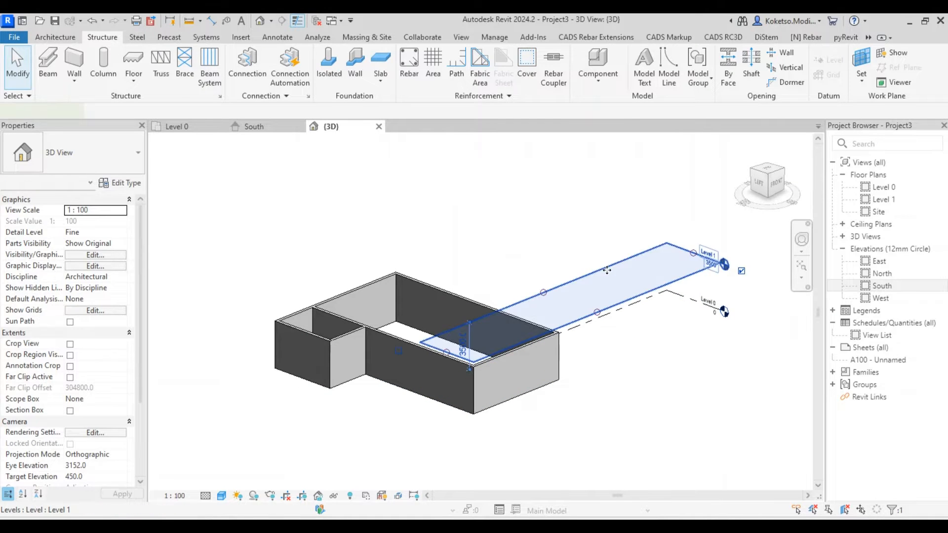
pyautogui.rightClick(604, 278)
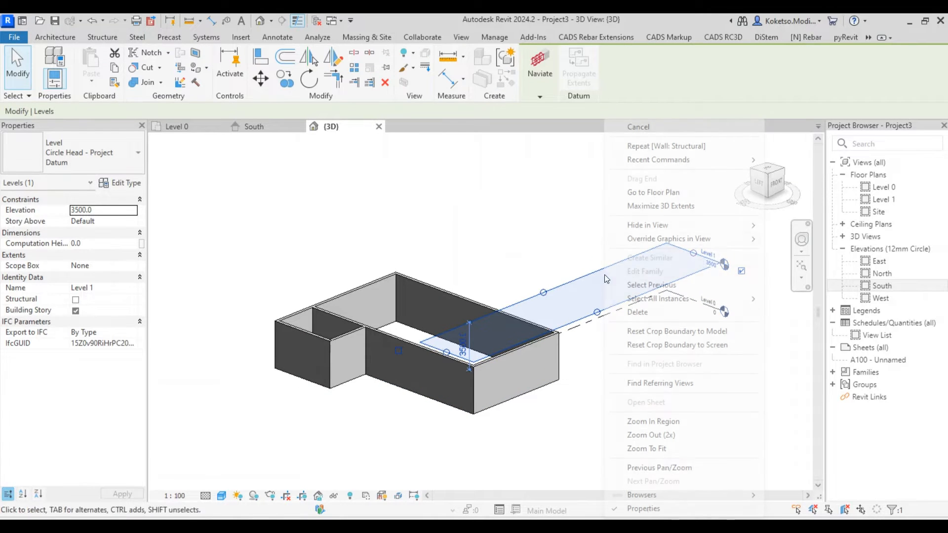
pyautogui.click(654, 206)
pyautogui.press('Escape')
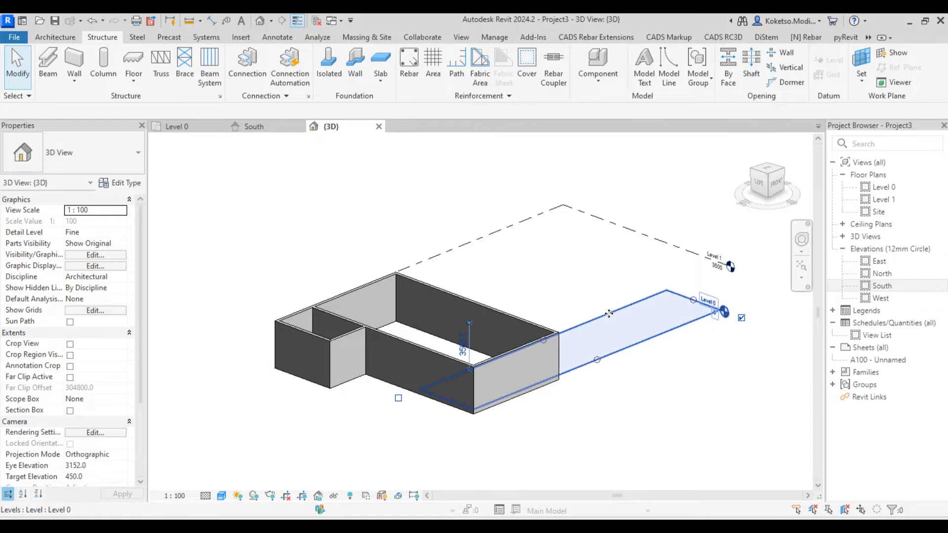
pyautogui.rightClick(609, 314)
pyautogui.click(657, 204)
pyautogui.press('Escape')
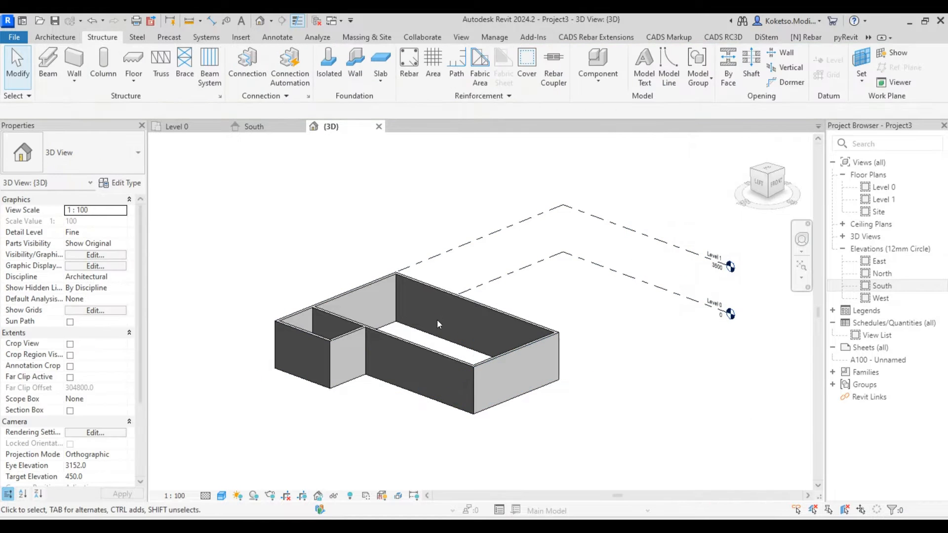
pyautogui.keyDown('shift'); pyautogui.moveTo(437, 324); pyautogui.dragTo(528, 290, button='middle'); pyautogui.keyUp('shift')
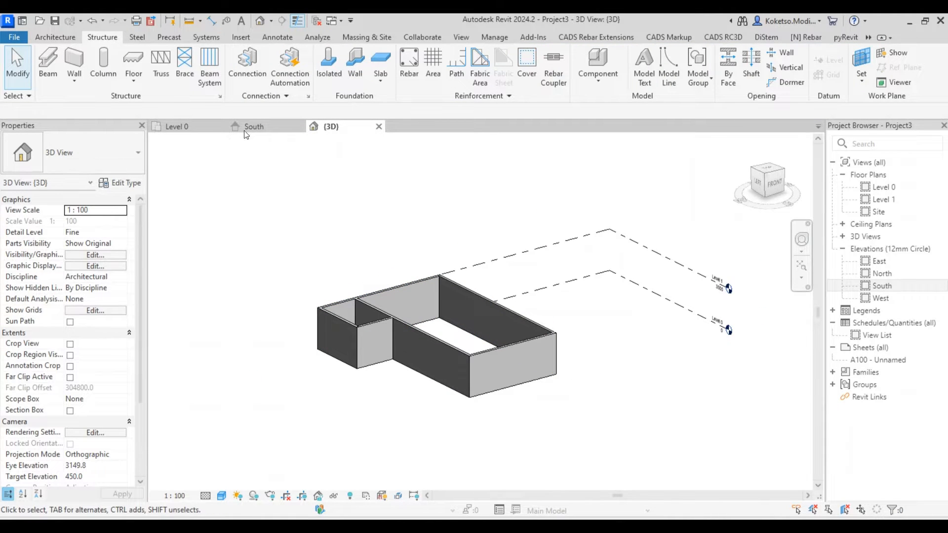
# Start a structural foundation slab in the Level 0 plan and sketch a rectangular boundary about 17400 mm long around all the walls.
pyautogui.click(197, 126)
pyautogui.scroll(-2, 486, 251)
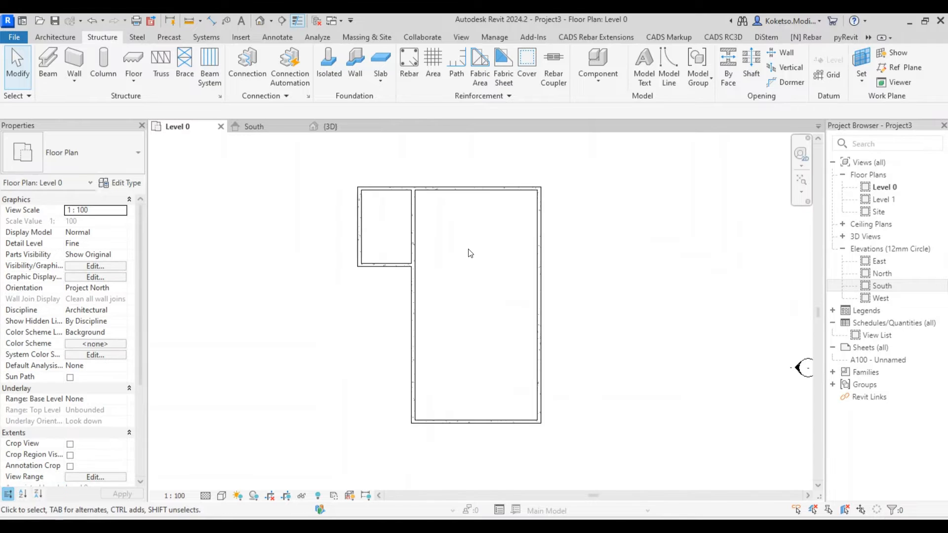
pyautogui.scroll(2, 450, 276)
pyautogui.moveTo(402, 324); pyautogui.dragTo(419, 326, button='middle')
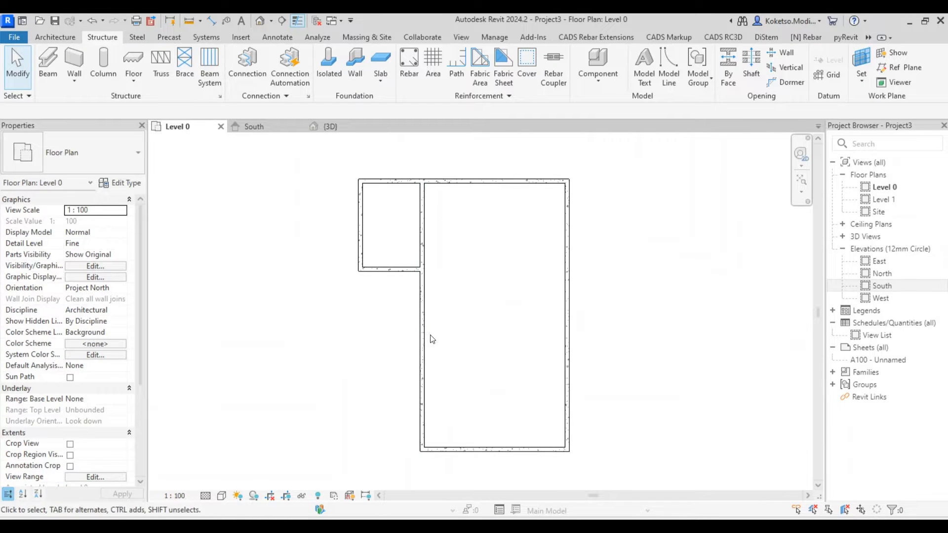
pyautogui.scroll(-1, 314, 225)
pyautogui.scroll(1, 391, 267)
pyautogui.moveTo(392, 267); pyautogui.dragTo(366, 273, button='middle')
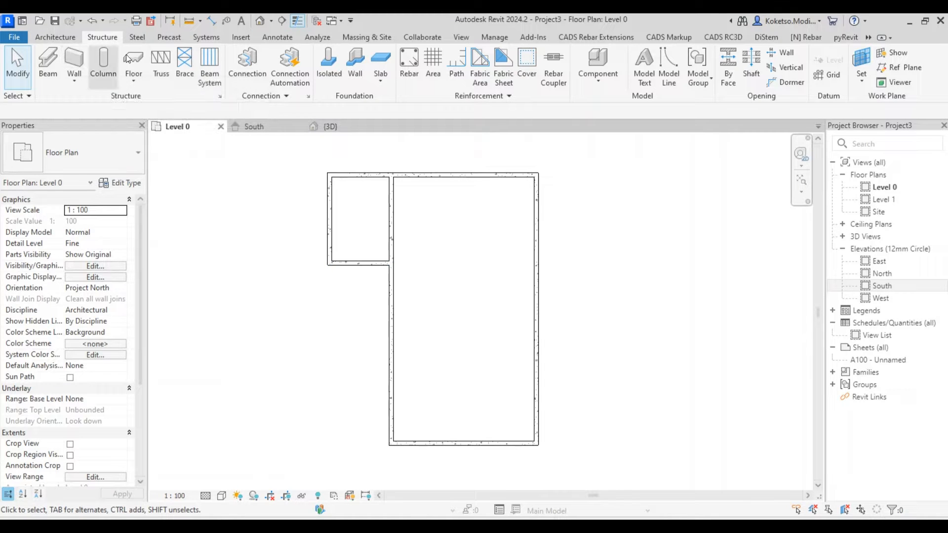
pyautogui.click(384, 55)
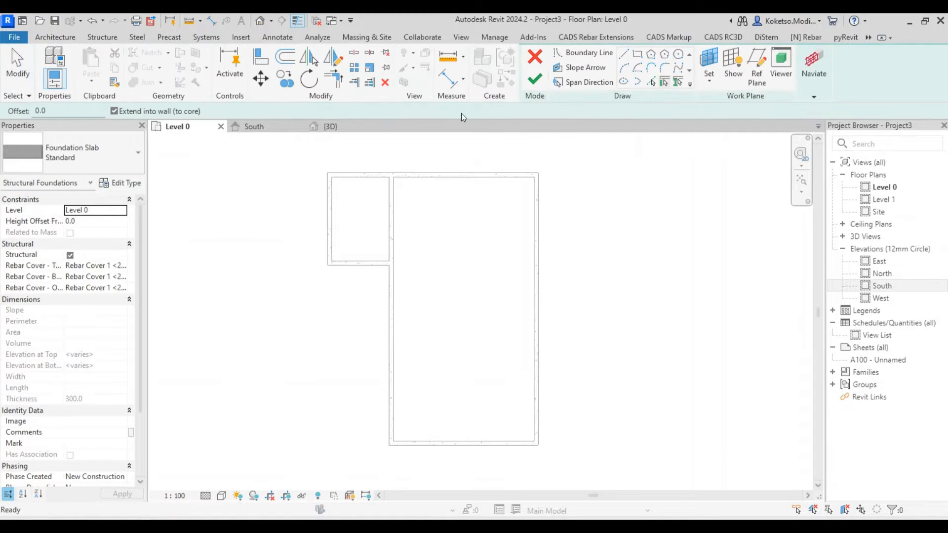
pyautogui.click(638, 54)
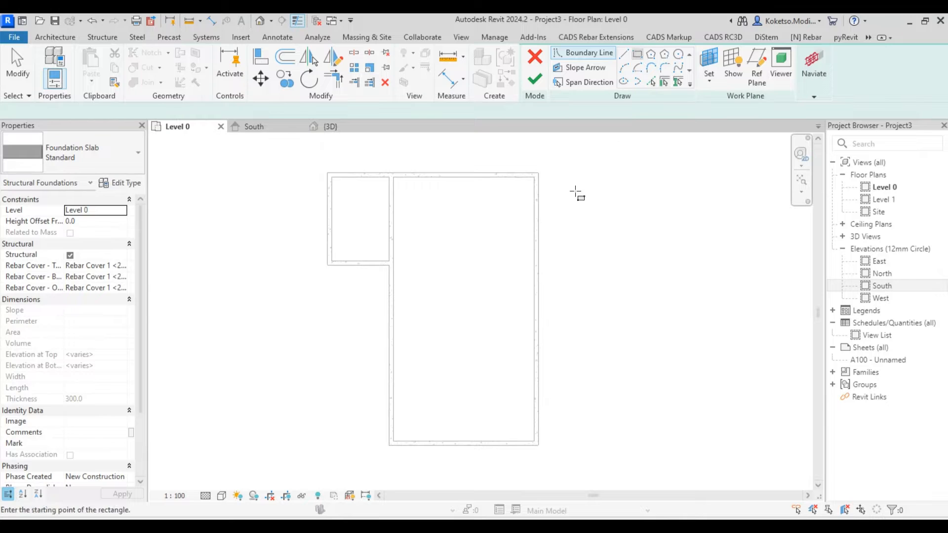
pyautogui.click(557, 152)
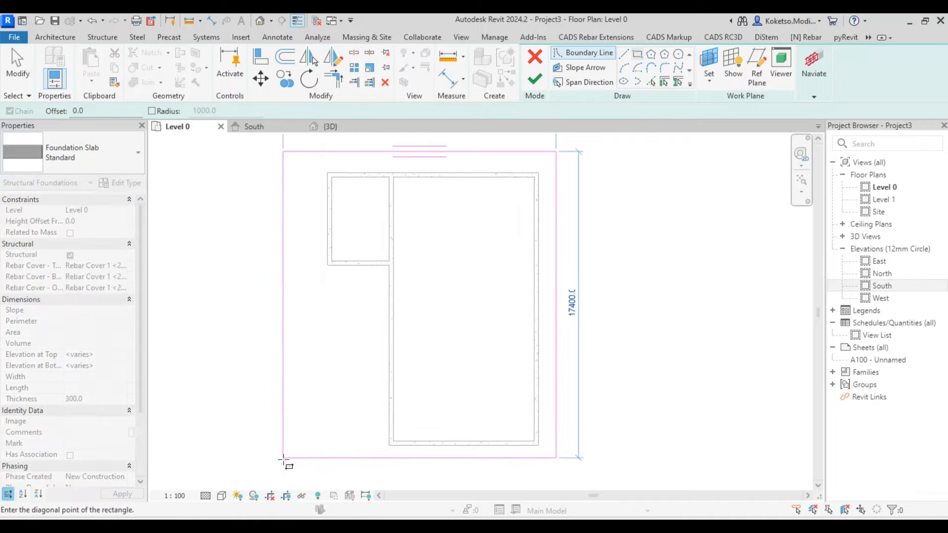
pyautogui.click(289, 462)
pyautogui.press('Escape')
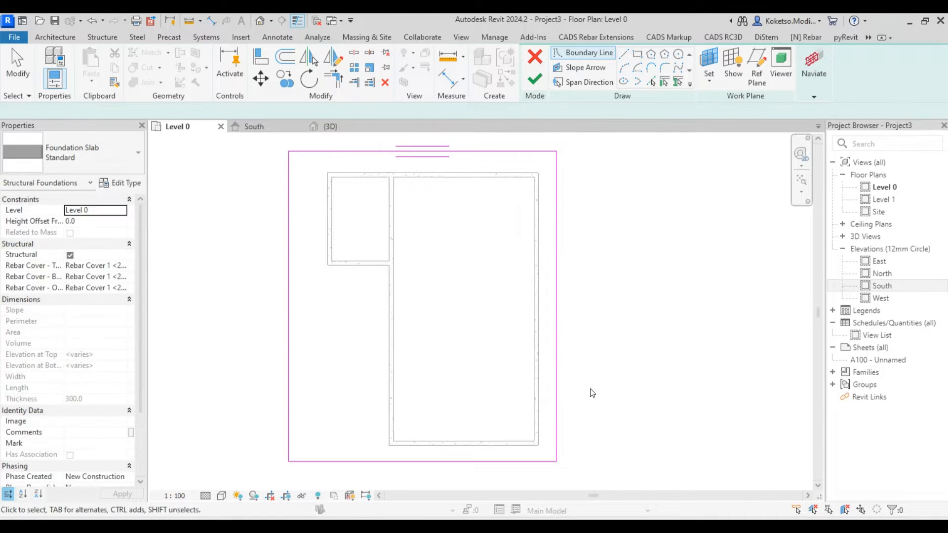
# Align the slab's east, south, west and north boundary lines with the outer faces of the walls.
pyautogui.press('a')
pyautogui.press('l')
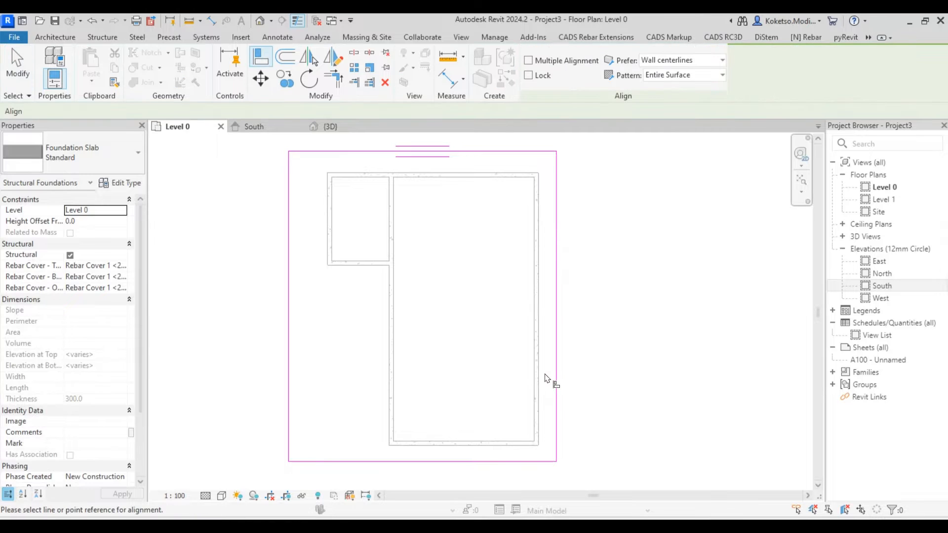
pyautogui.click(542, 372)
pyautogui.click(557, 361)
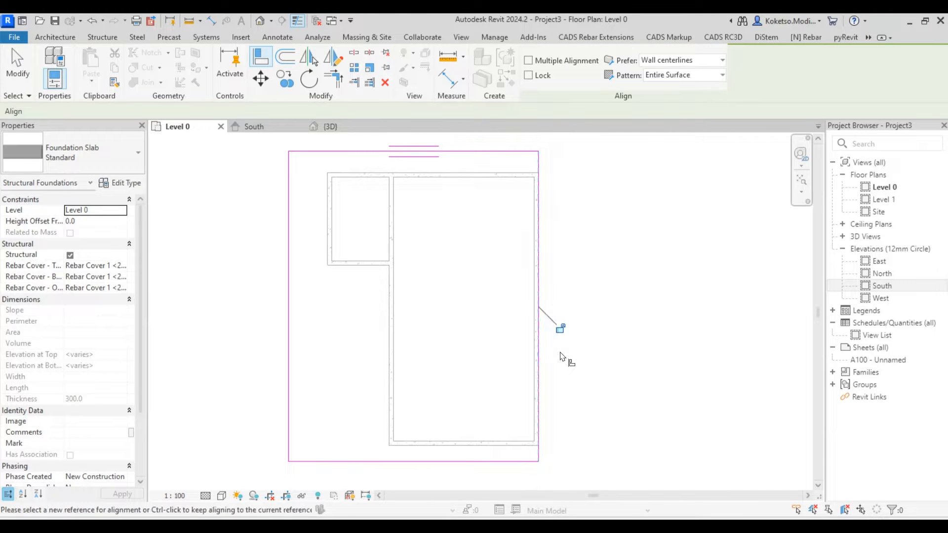
pyautogui.click(447, 452)
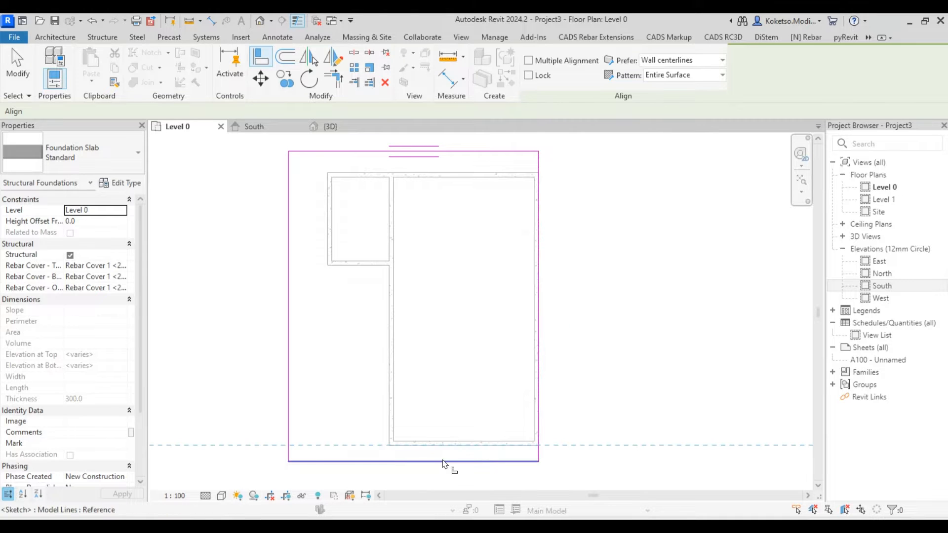
pyautogui.click(444, 463)
pyautogui.click(329, 210)
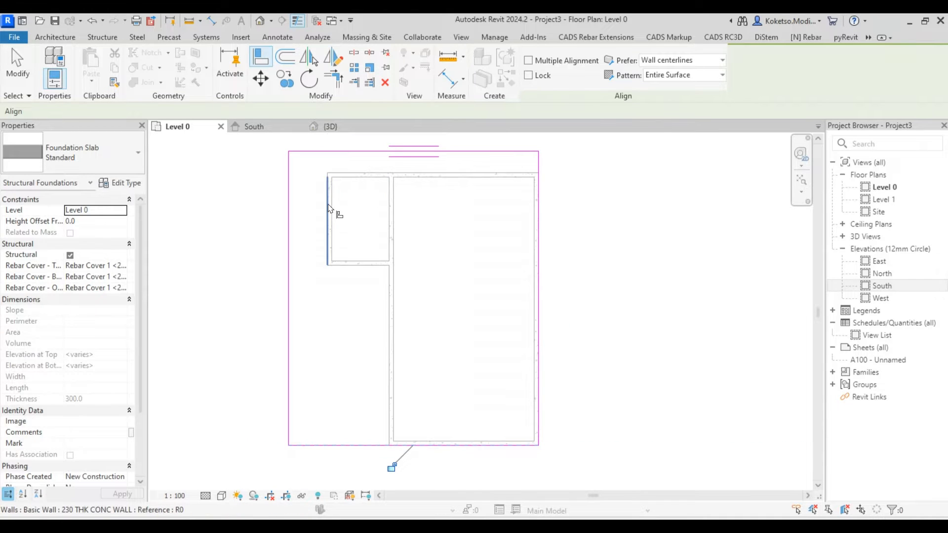
pyautogui.click(290, 223)
pyautogui.click(369, 174)
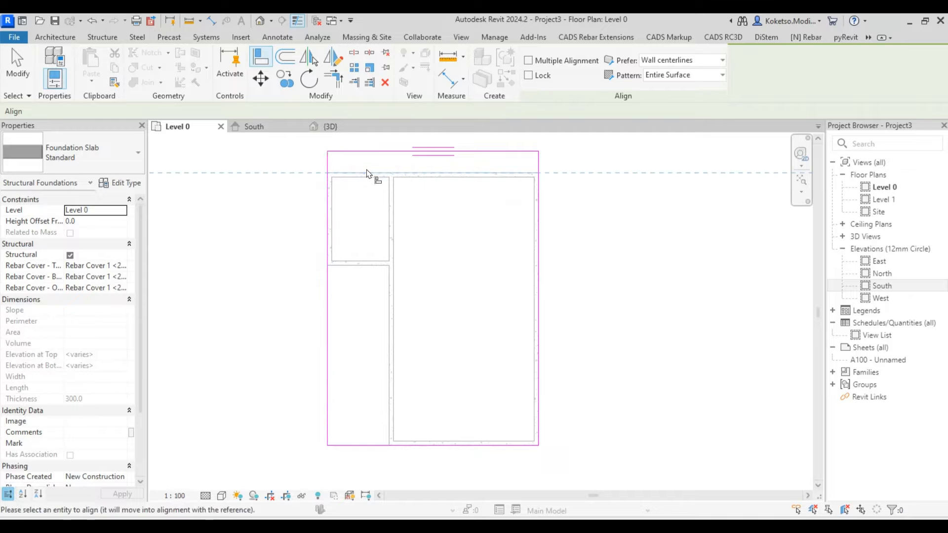
pyautogui.click(373, 151)
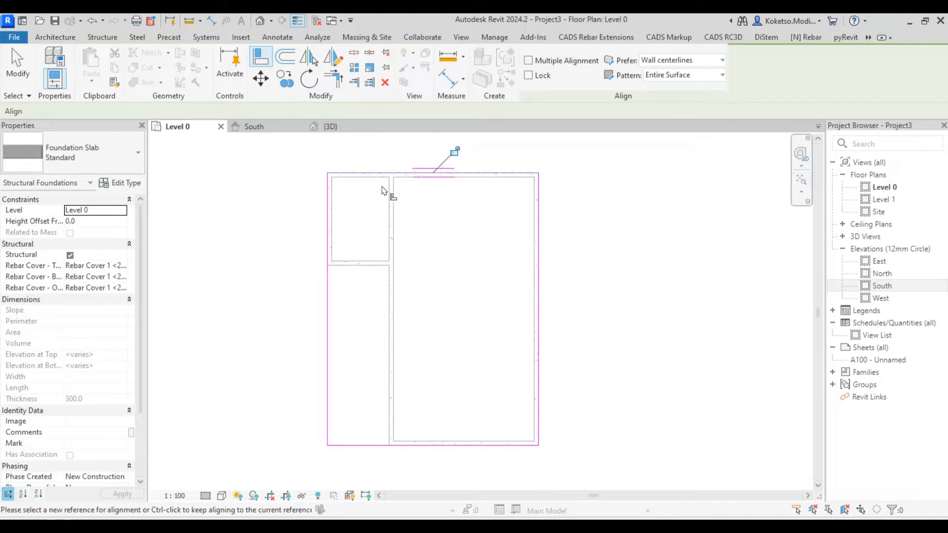
pyautogui.press('Escape')
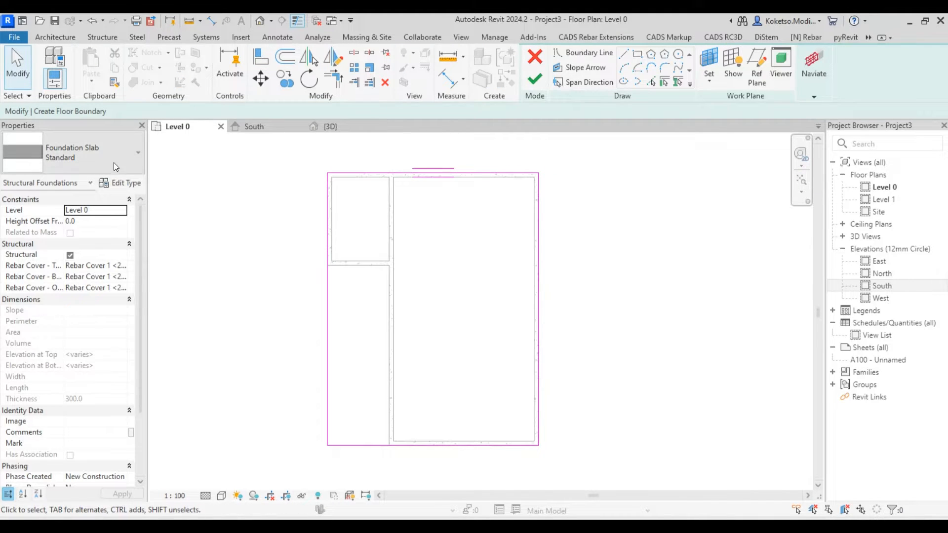
# Review the Standard foundation slab's type properties, including its default thickness, and close them.
pyautogui.click(120, 182)
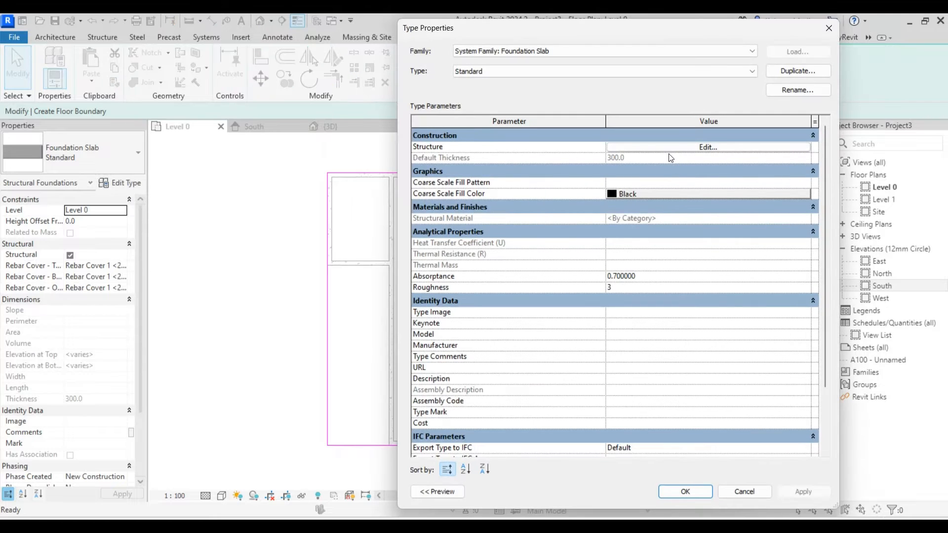
pyautogui.click(687, 489)
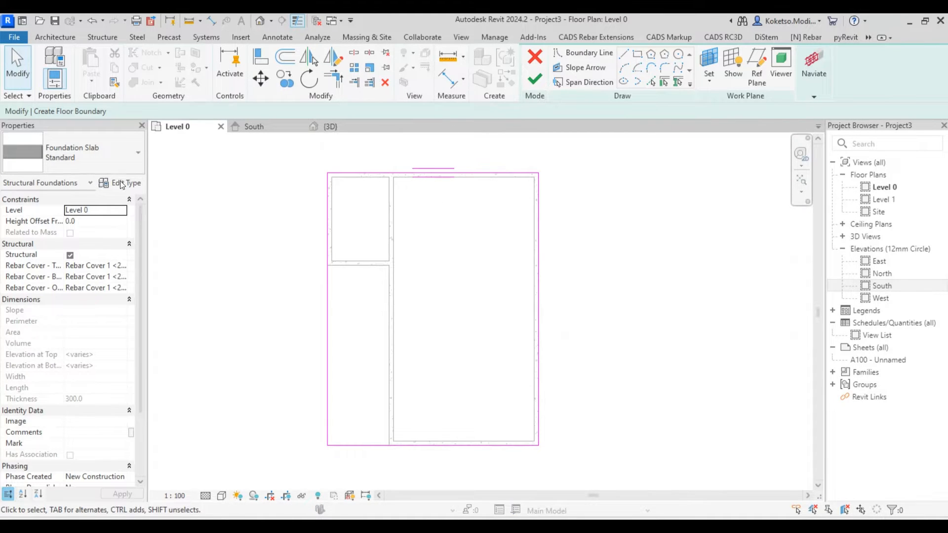
# Finish the foundation slab sketch and inspect the slab beneath the walls in the 3D view.
pyautogui.click(532, 88)
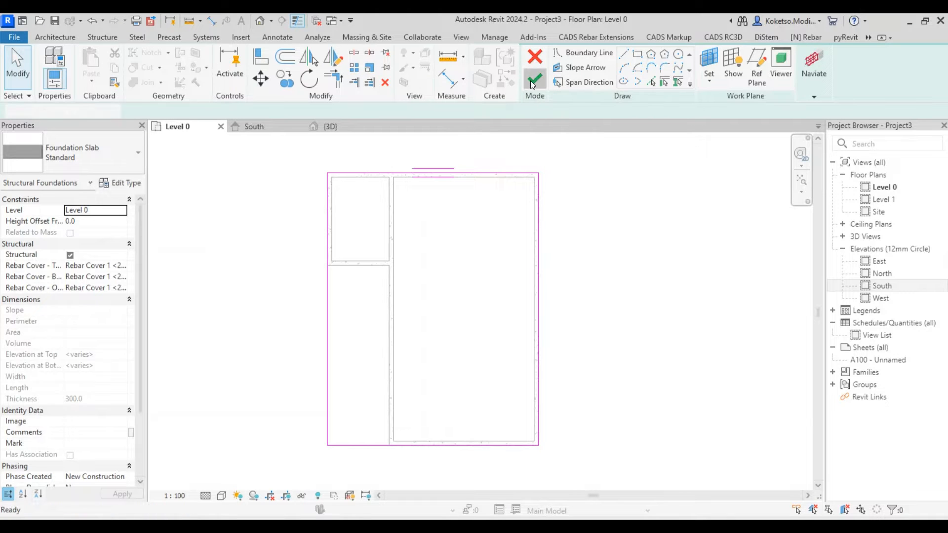
pyautogui.click(336, 128)
pyautogui.click(491, 412)
pyautogui.keyDown('shift'); pyautogui.moveTo(491, 412); pyautogui.dragTo(410, 366, button='middle'); pyautogui.keyUp('shift')
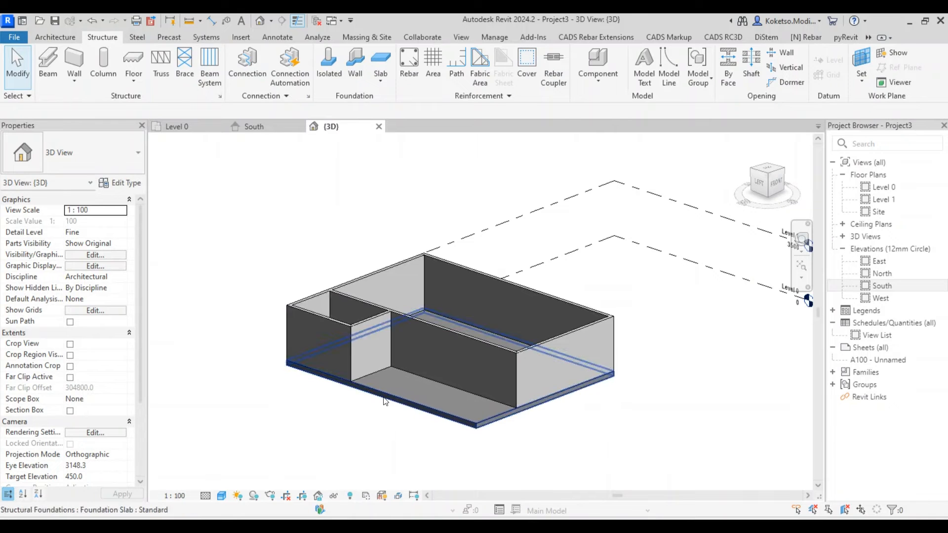
# In the Level 0 plan, place a Sliding Door - 4 Panel Type 1 centred in the main enclosure's west wall, south of the annex.
pyautogui.click(181, 122)
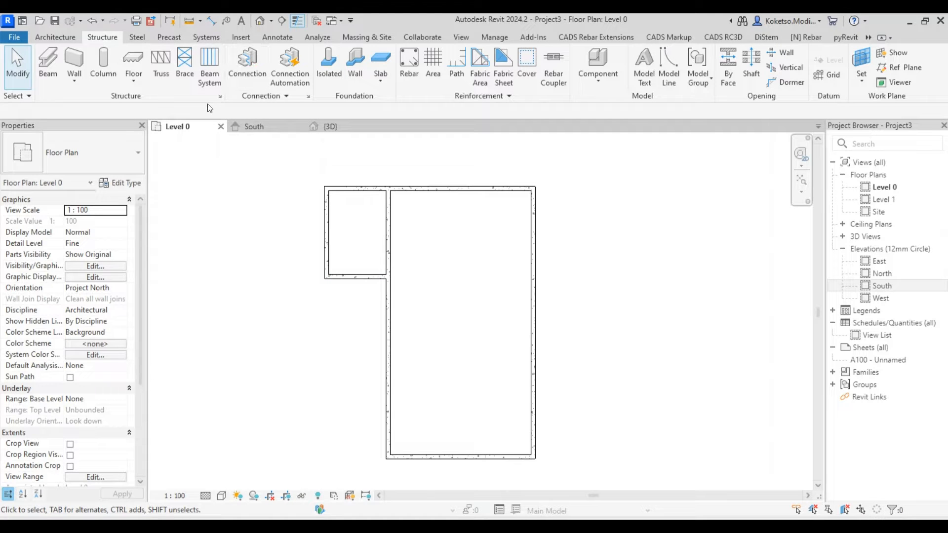
pyautogui.click(49, 36)
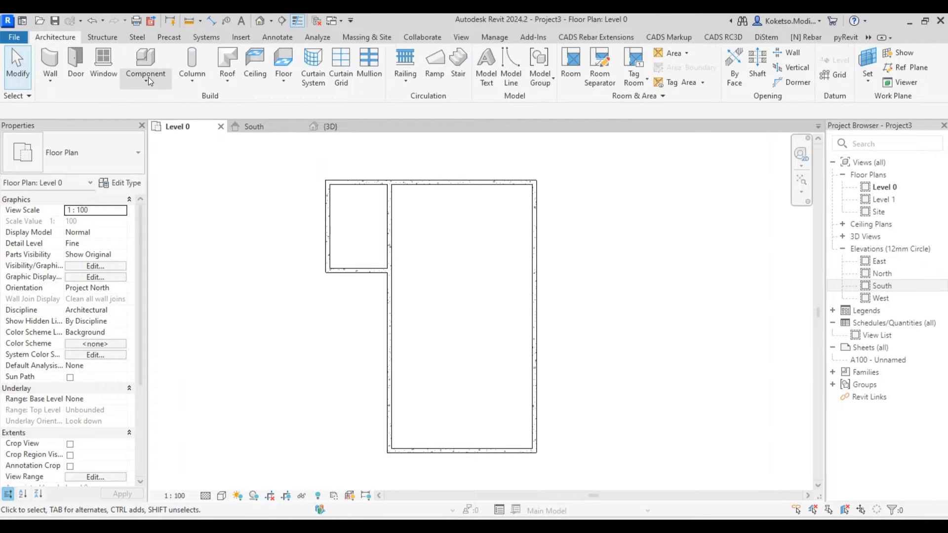
pyautogui.click(70, 60)
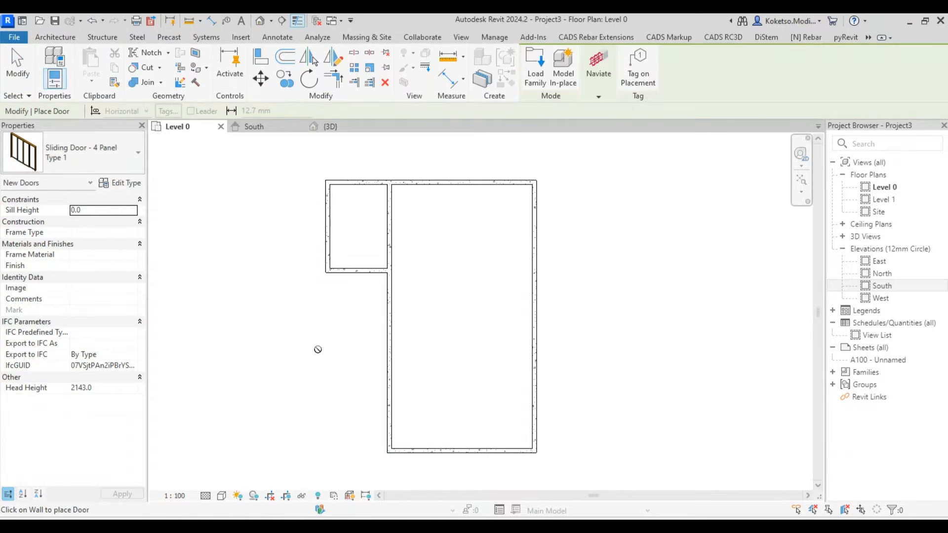
pyautogui.scroll(3, 388, 385)
pyautogui.scroll(-2, 393, 341)
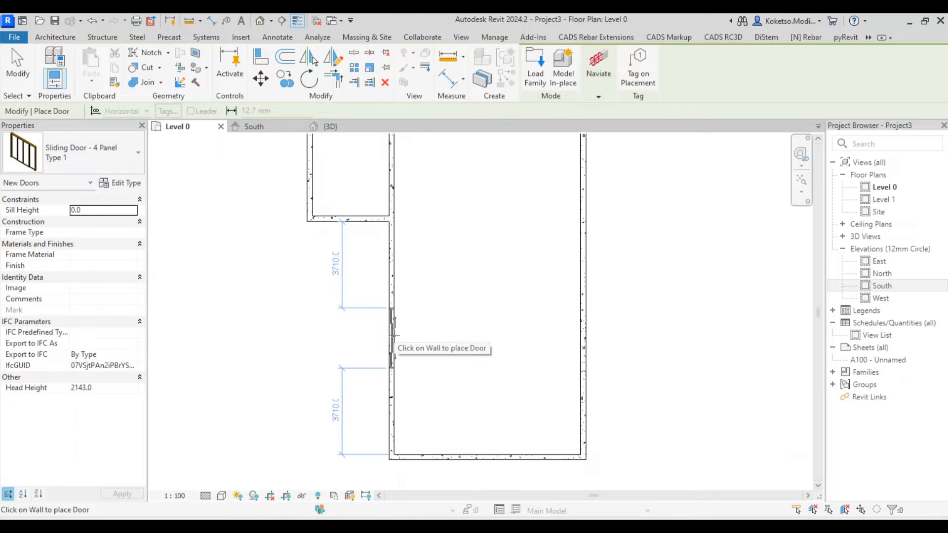
pyautogui.click(394, 336)
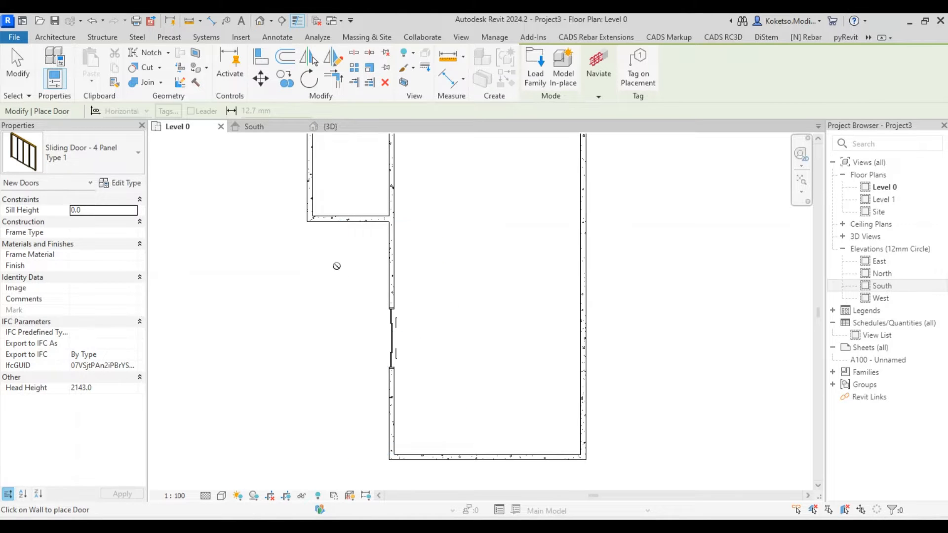
pyautogui.press('Escape')
pyautogui.press('Escape')
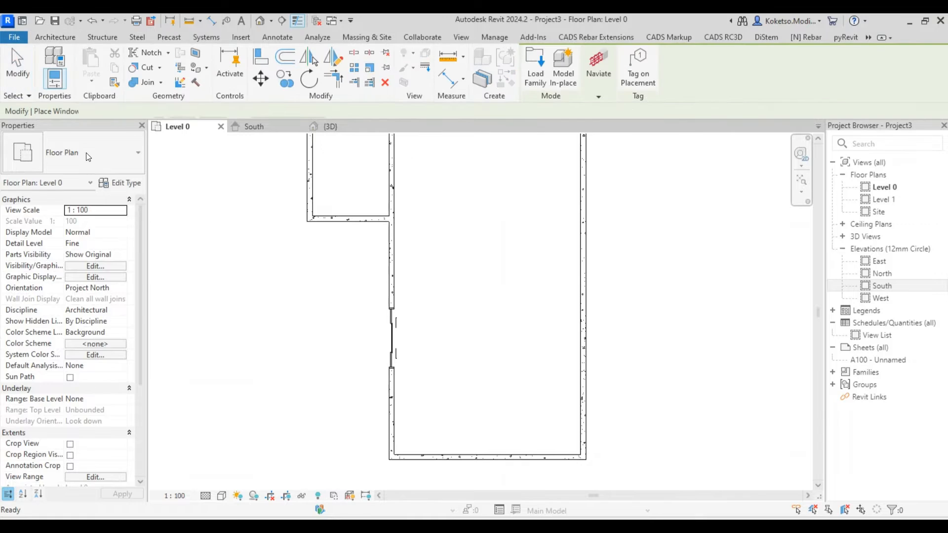
# Place a 1810x910mm Windows_Sgl_Plain window midway between the sliding door and the annex, 950 mm from each.
pyautogui.click(86, 152)
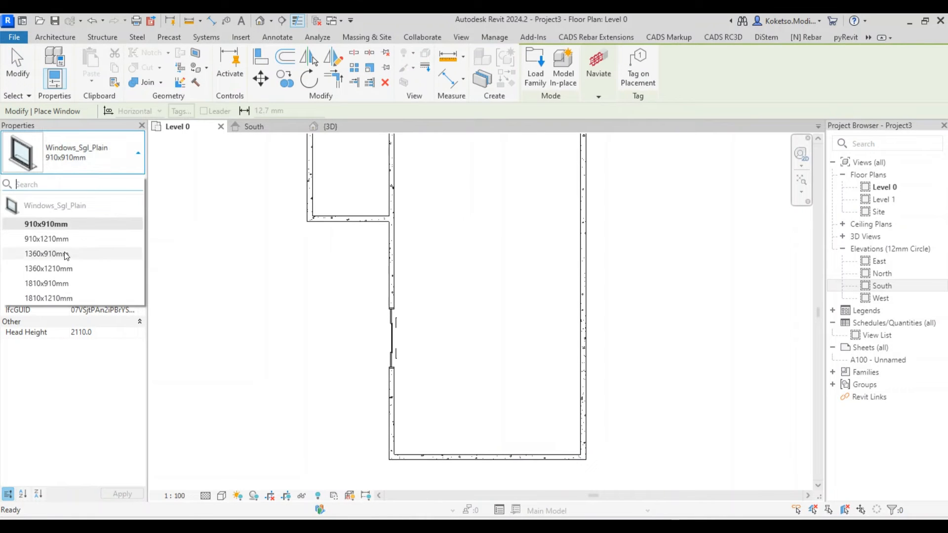
pyautogui.click(63, 283)
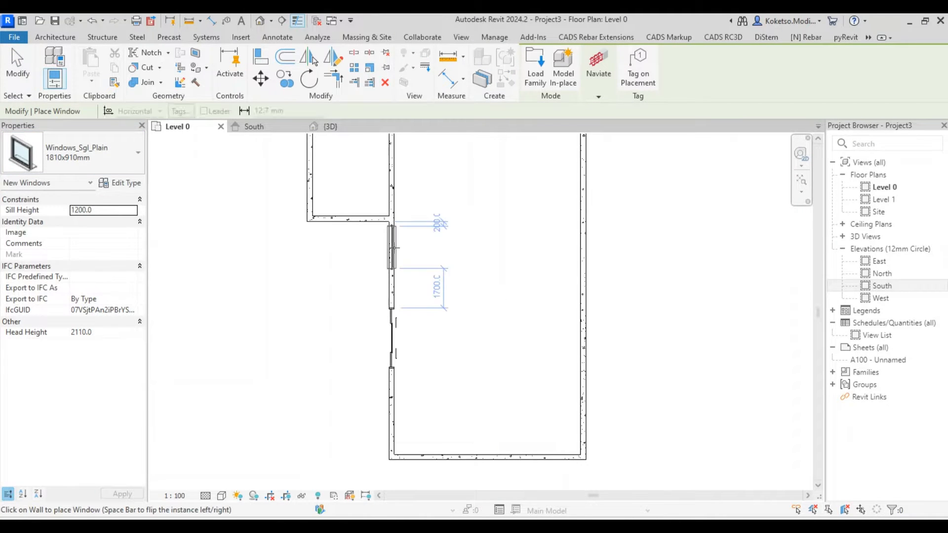
pyautogui.click(394, 264)
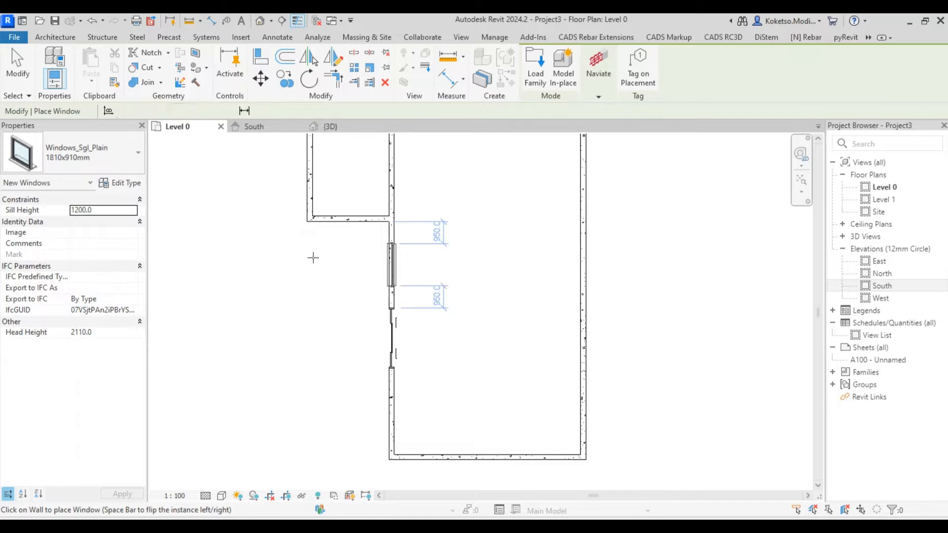
# Place a 1360x910mm Windows_Sgl_Plain window centred in the annex's south wall, 955 mm from each side wall.
pyautogui.click(64, 158)
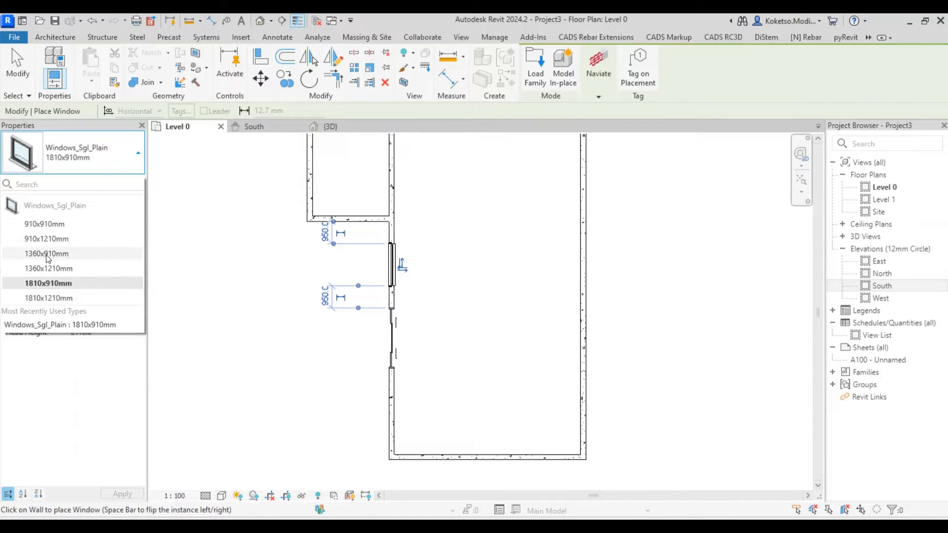
pyautogui.click(50, 253)
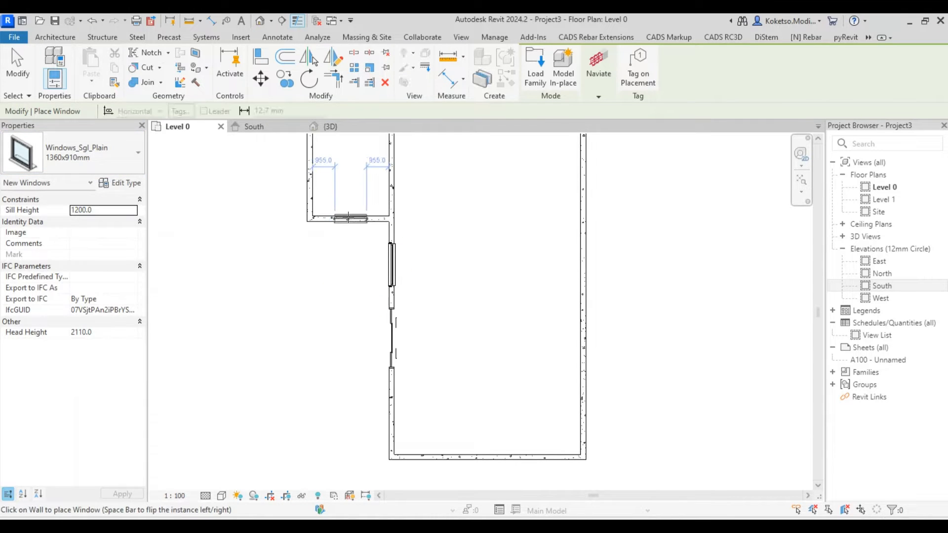
pyautogui.click(350, 219)
pyautogui.moveTo(346, 197); pyautogui.dragTo(335, 283, button='middle')
pyautogui.scroll(2, 316, 239)
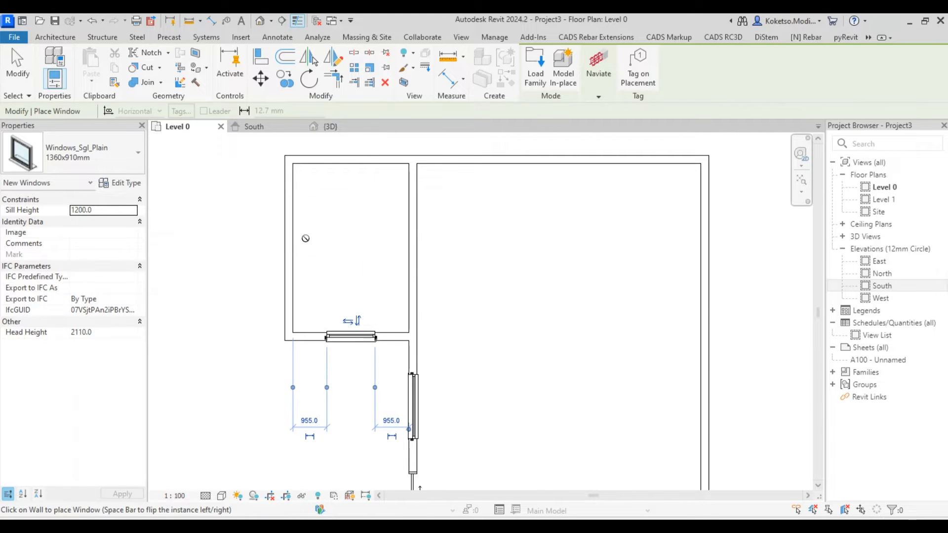
# Place a 910x910mm Windows_Sgl_Plain window centred in the annex's north wall, 1180 mm from each side wall.
pyautogui.click(80, 156)
pyautogui.click(45, 224)
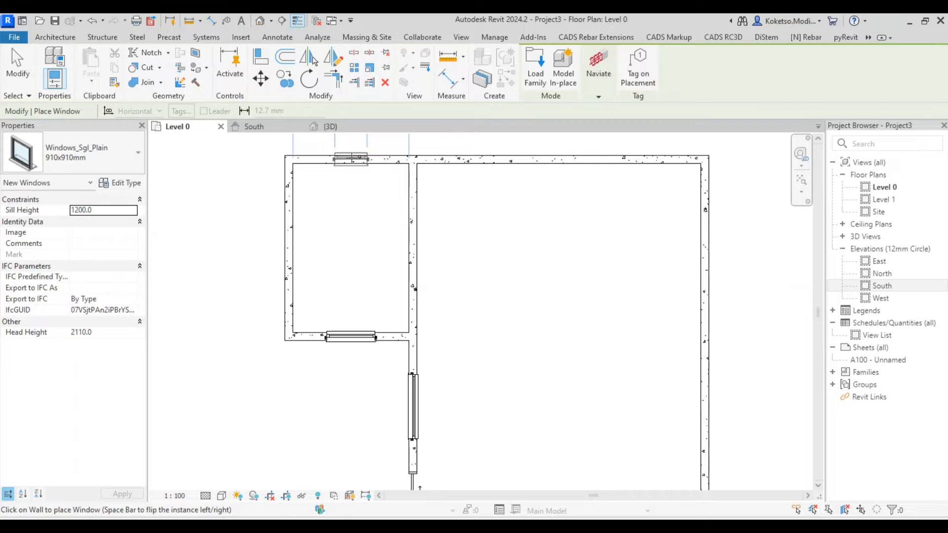
pyautogui.click(341, 168)
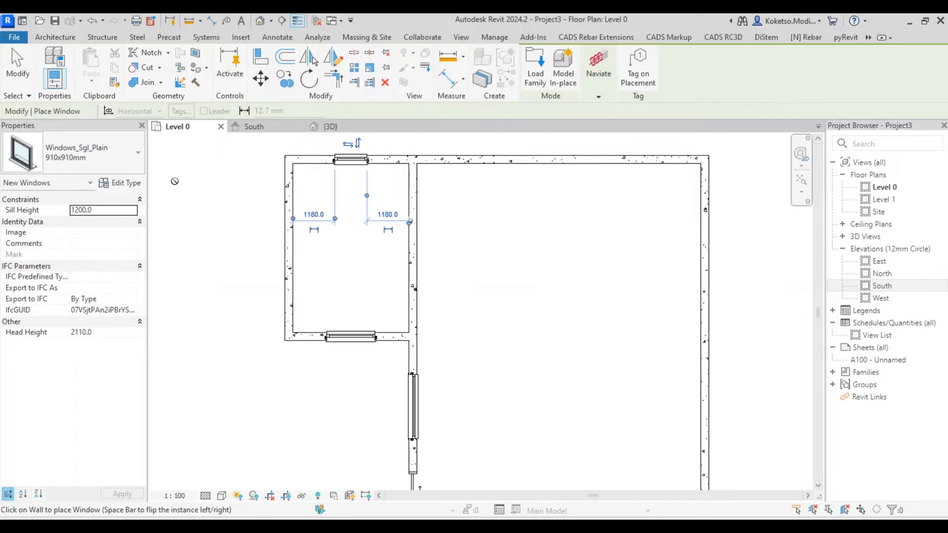
# Place a 910x1210mm Windows_Sgl_Plain window in the annex's west wall, about 900 mm from the south wall.
pyautogui.click(96, 154)
pyautogui.click(43, 240)
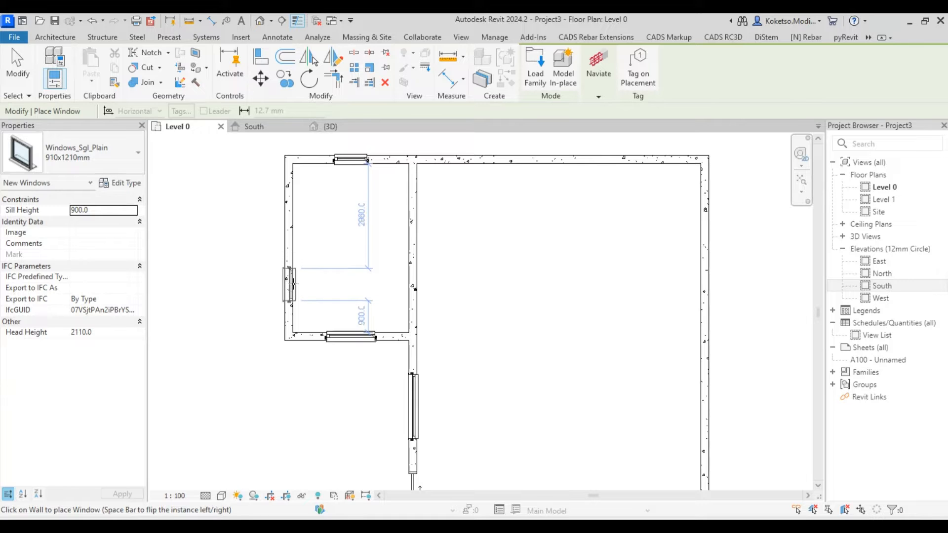
pyautogui.click(292, 285)
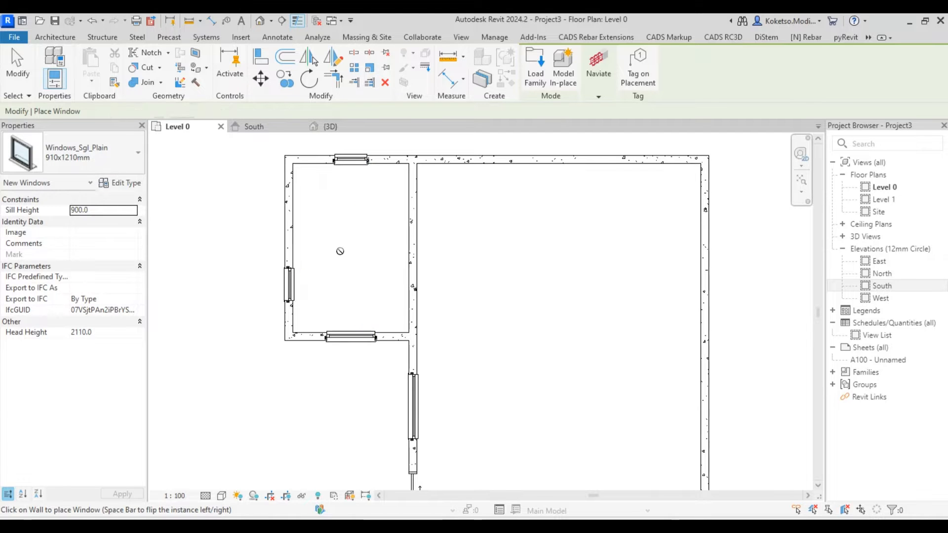
pyautogui.press('Escape')
pyautogui.press('Escape')
# Examine the placed sliding door and annex windows from several angles in the 3D view.
pyautogui.click(336, 126)
pyautogui.scroll(6, 450, 448)
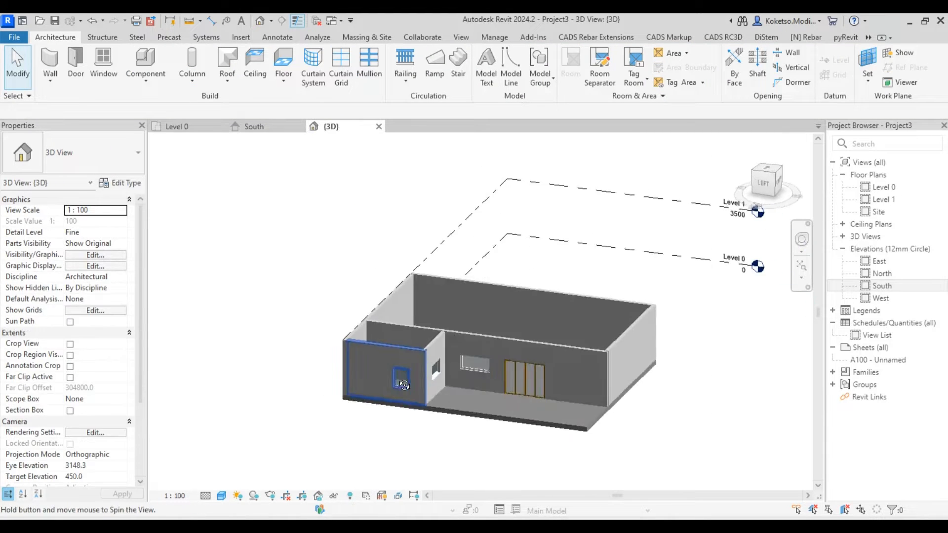
pyautogui.scroll(-4, 356, 322)
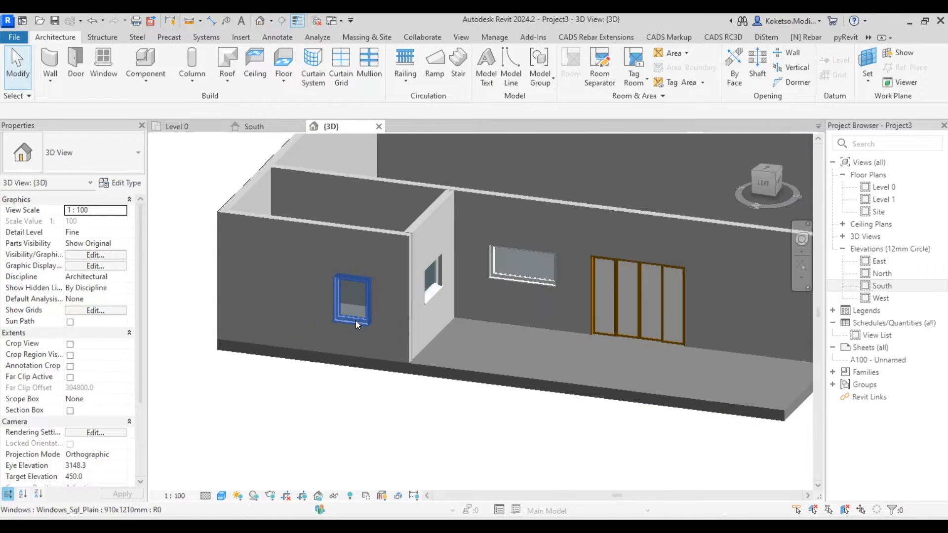
pyautogui.click(355, 321)
pyautogui.keyDown('shift'); pyautogui.moveTo(355, 321); pyautogui.dragTo(458, 353, button='middle'); pyautogui.keyUp('shift')
pyautogui.press('Escape')
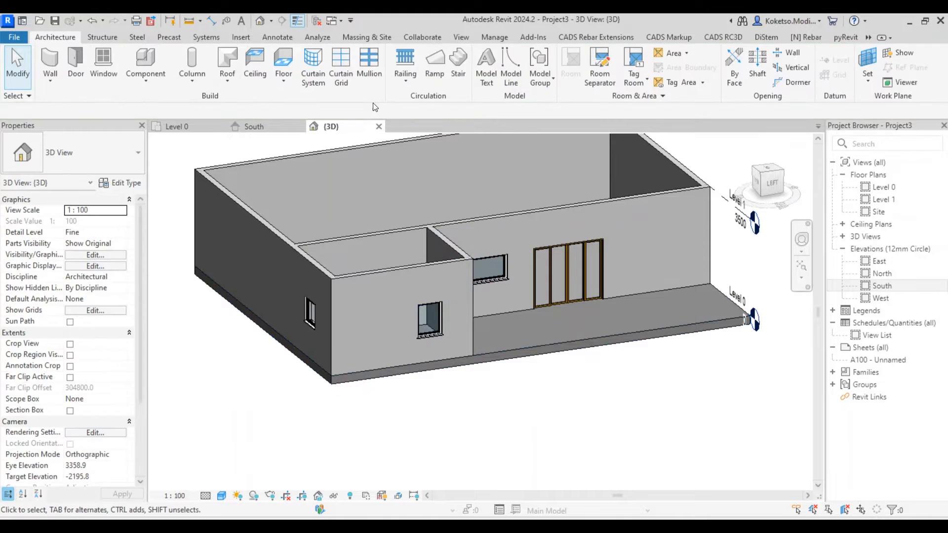
pyautogui.click(176, 126)
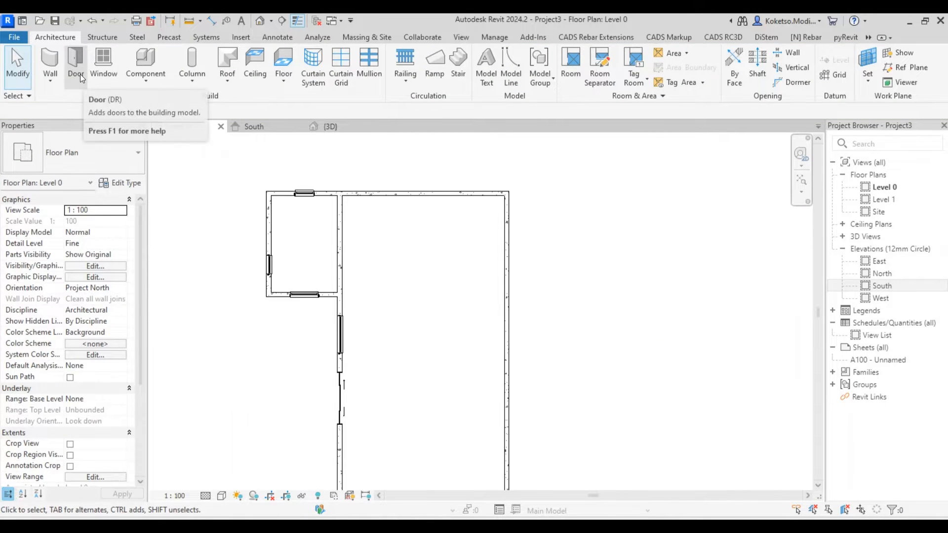
pyautogui.scroll(-2, 295, 350)
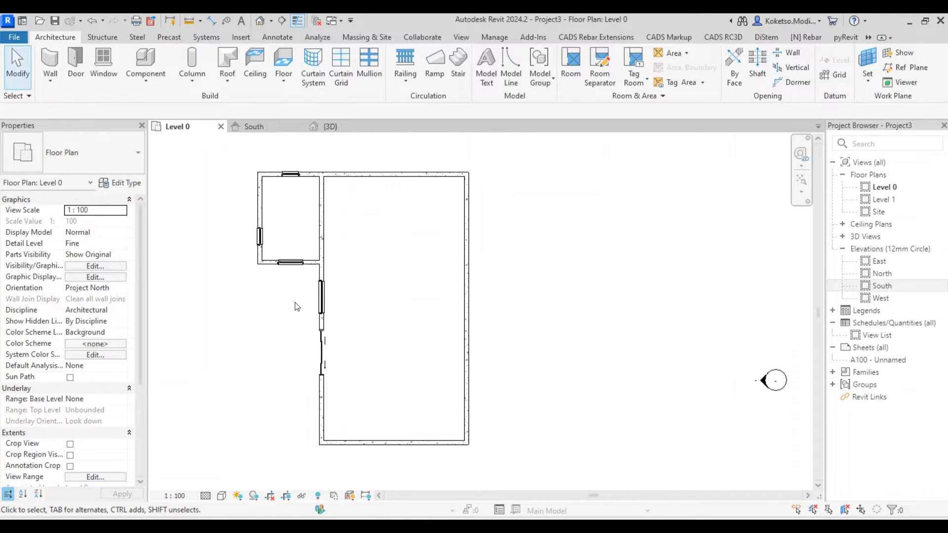
pyautogui.scroll(1, 339, 230)
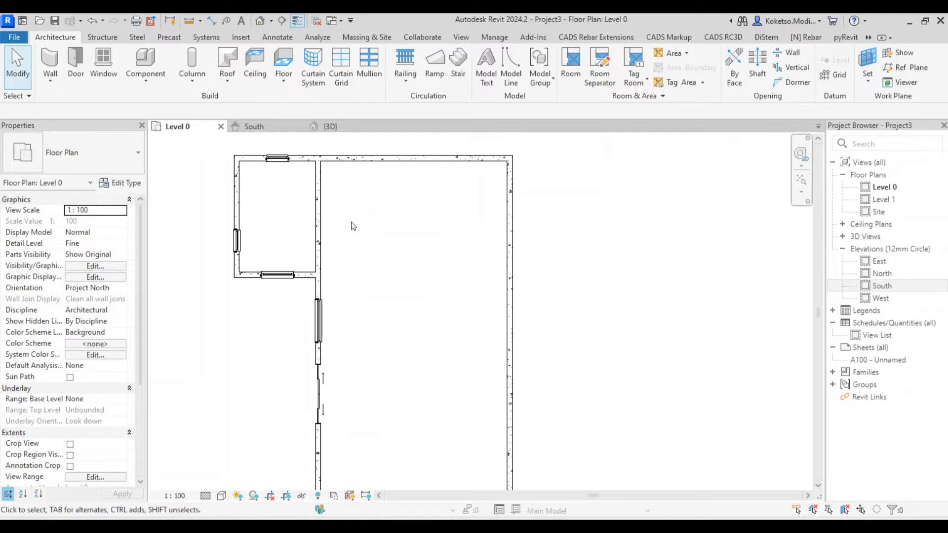
pyautogui.scroll(-1, 352, 224)
pyautogui.moveTo(366, 262); pyautogui.dragTo(399, 266, button='middle')
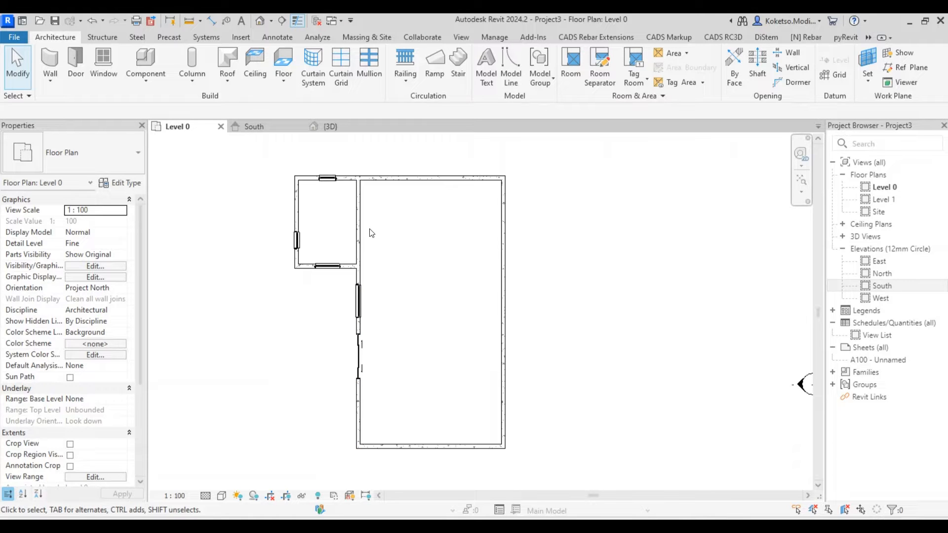
pyautogui.scroll(-1, 381, 253)
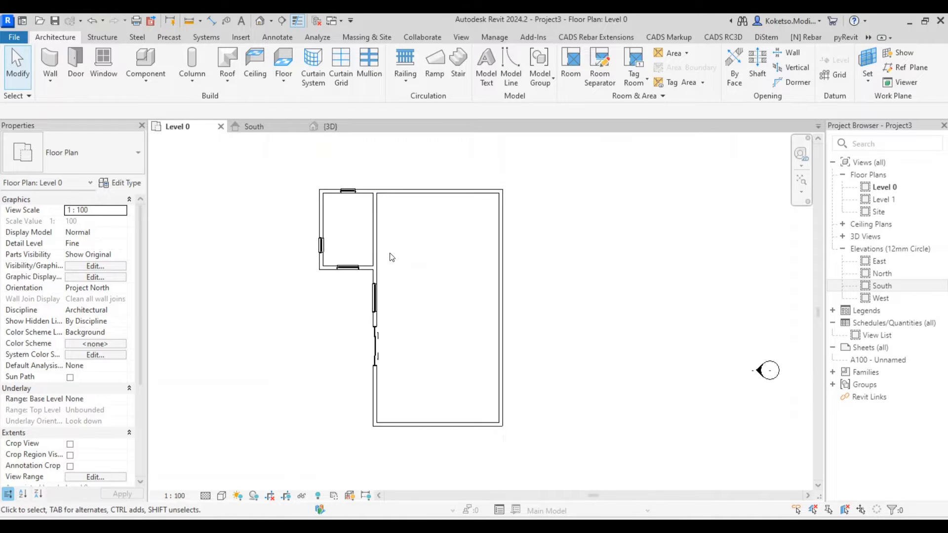
pyautogui.scroll(1, 387, 256)
pyautogui.moveTo(386, 256); pyautogui.dragTo(418, 264, button='middle')
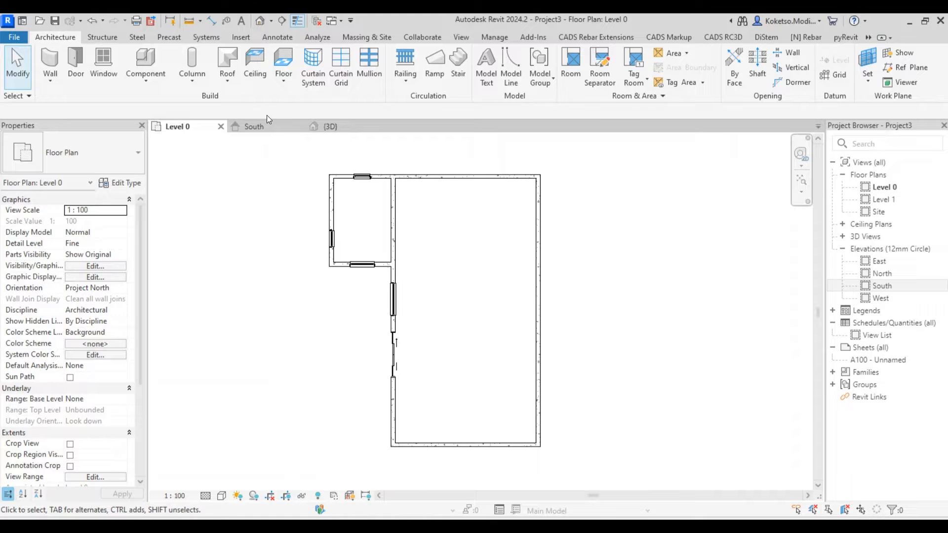
pyautogui.click(332, 126)
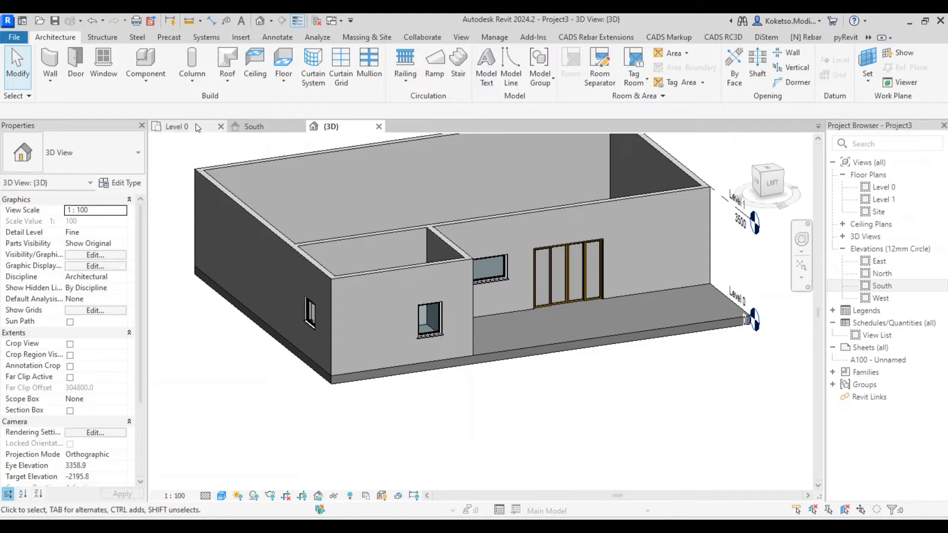
# Open the Level 1 floor plan and start a structural floor boundary sketch.
pyautogui.doubleClick(881, 200)
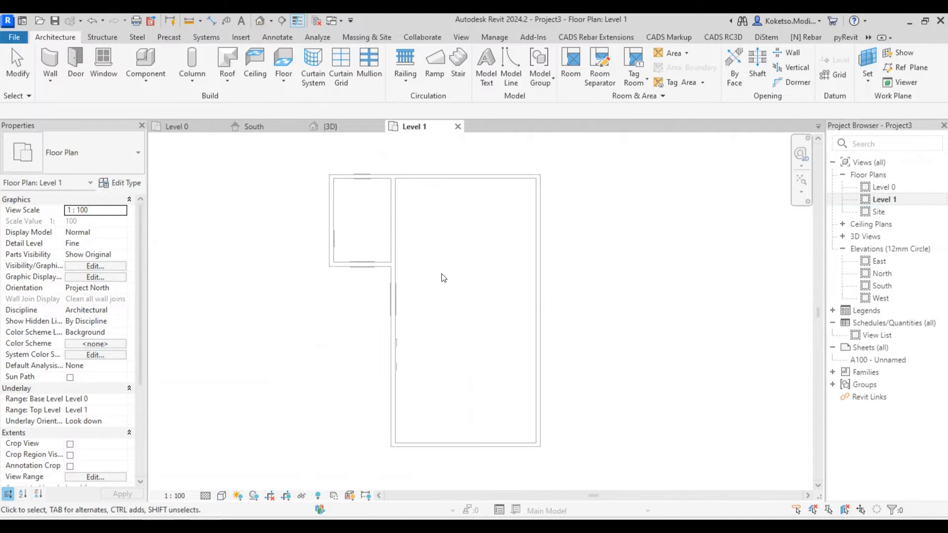
pyautogui.moveTo(440, 276); pyautogui.dragTo(431, 299, button='middle')
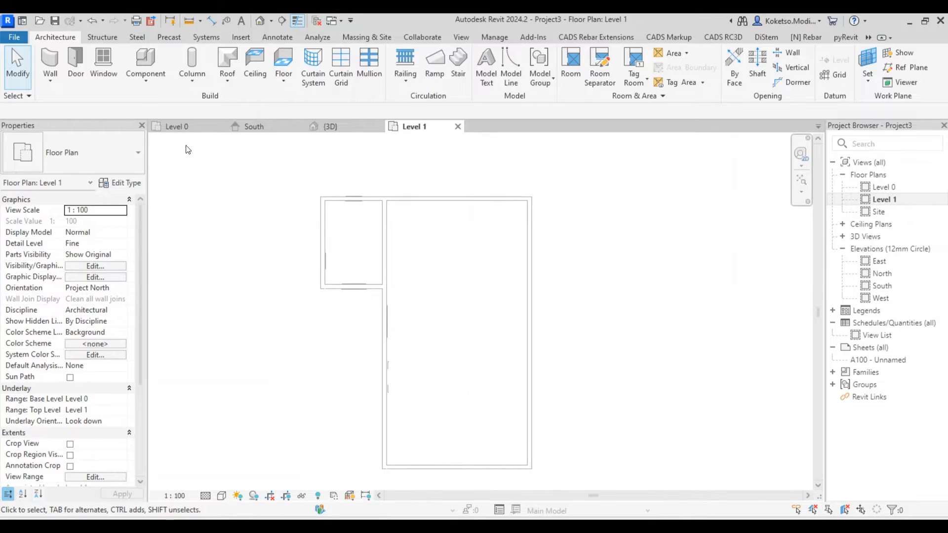
pyautogui.click(104, 38)
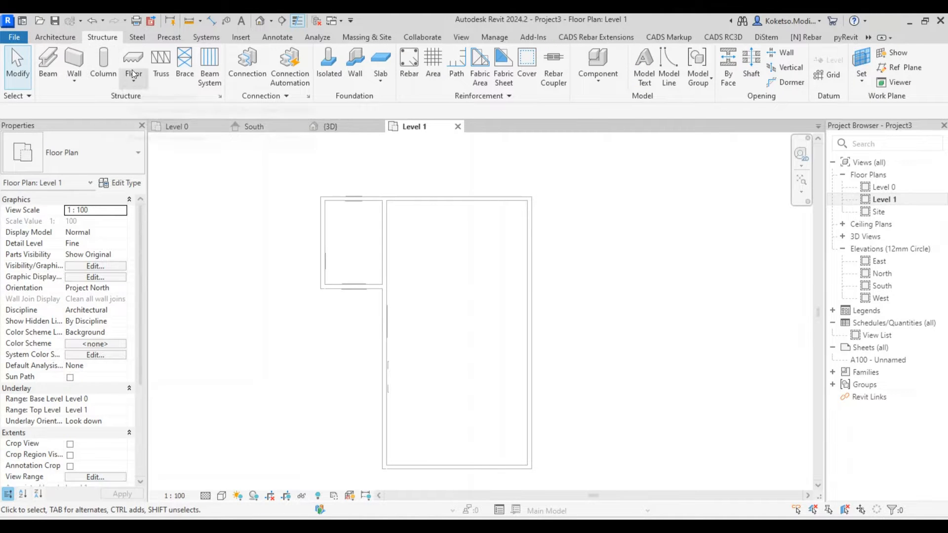
pyautogui.click(131, 66)
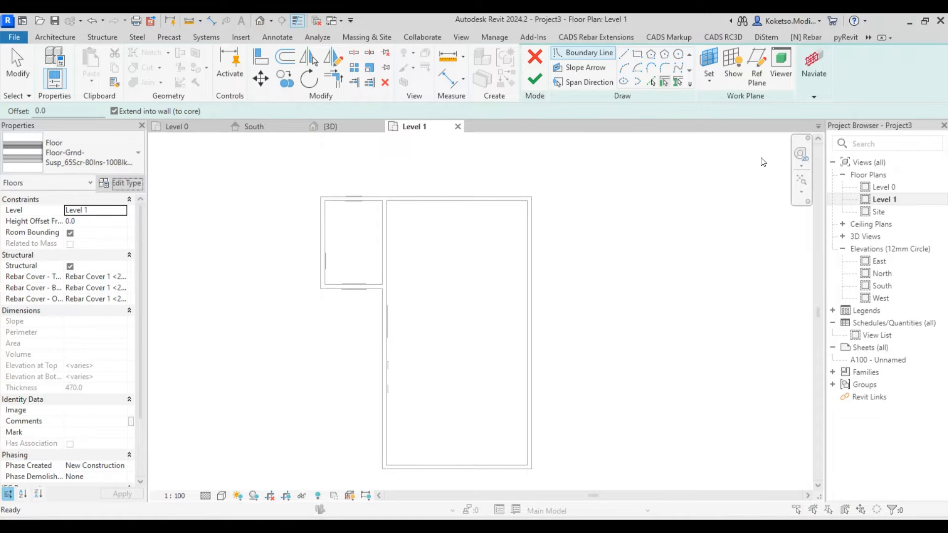
# Duplicate the floor type as "200 THK CONC FLOOR" and open its layer structure for editing.
pyautogui.click(786, 73)
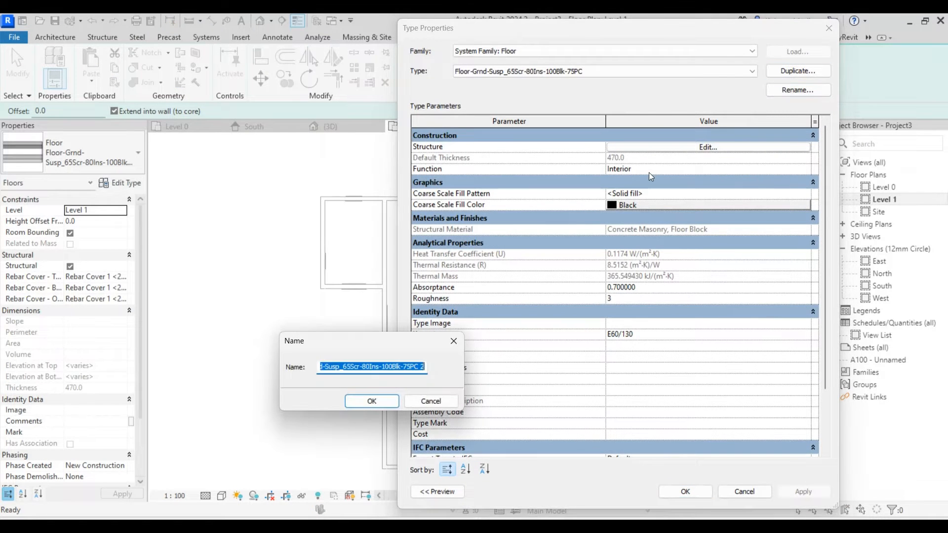
pyautogui.write('200 THK CONC SLAB')
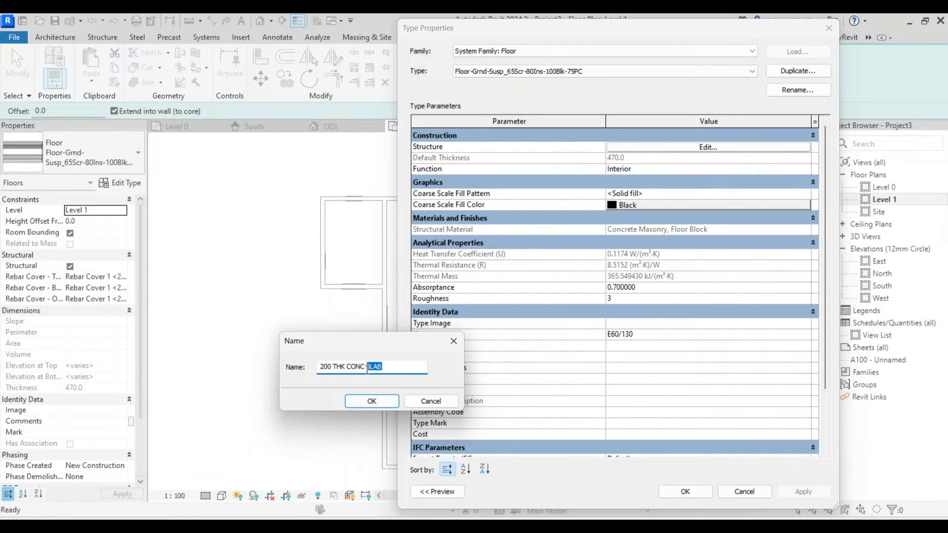
pyautogui.write('OR')
pyautogui.click(372, 401)
pyautogui.click(678, 147)
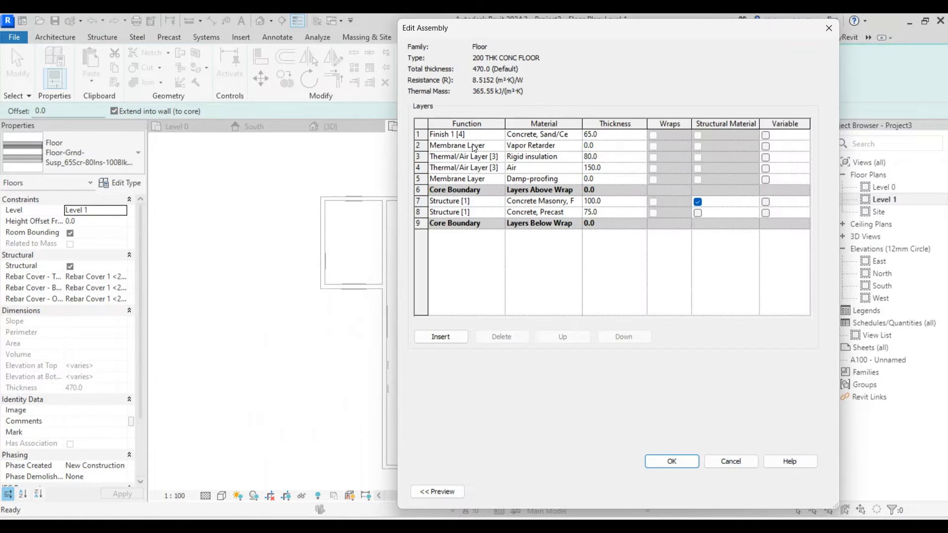
# Delete all floor layers except the Concrete, Precast structure layer between the core boundaries.
pyautogui.click(496, 335)
pyautogui.click(496, 334)
pyautogui.click(496, 335)
pyautogui.click(497, 335)
pyautogui.click(497, 335)
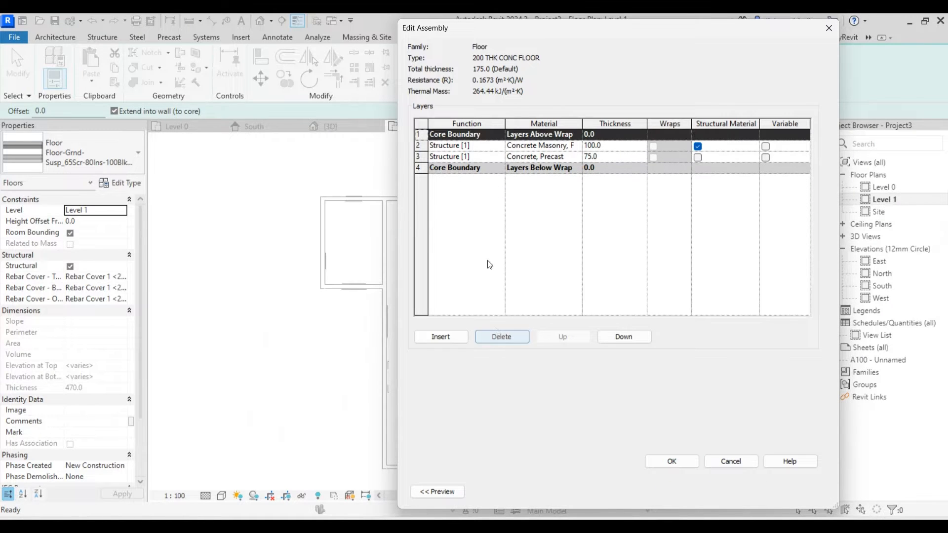
pyautogui.click(475, 146)
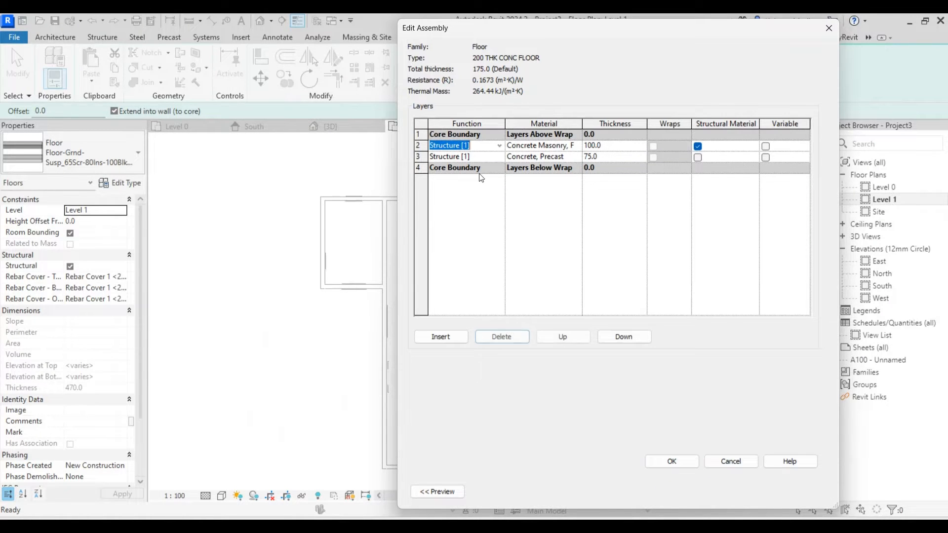
pyautogui.click(497, 336)
# Set the Concrete, Precast layer's thickness to 200 mm and apply the floor type changes.
pyautogui.click(613, 146)
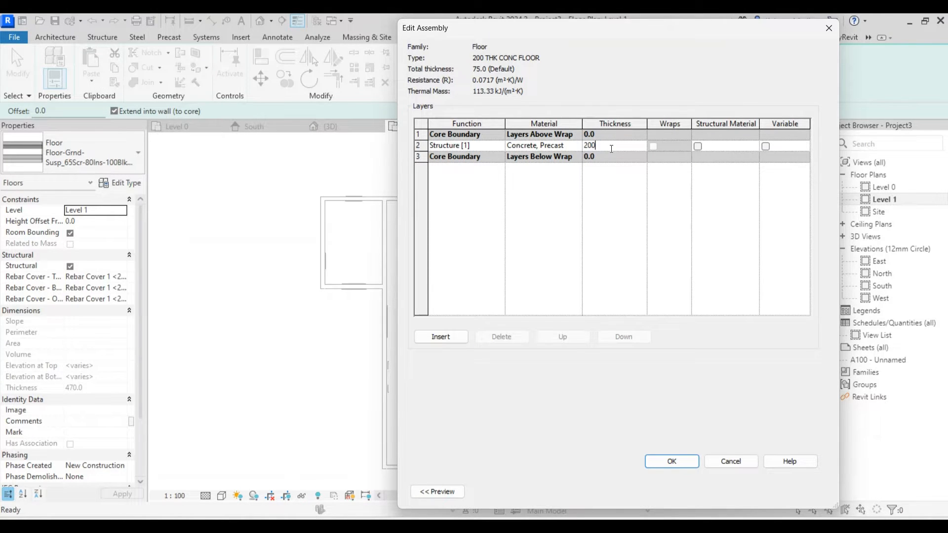
pyautogui.click(684, 462)
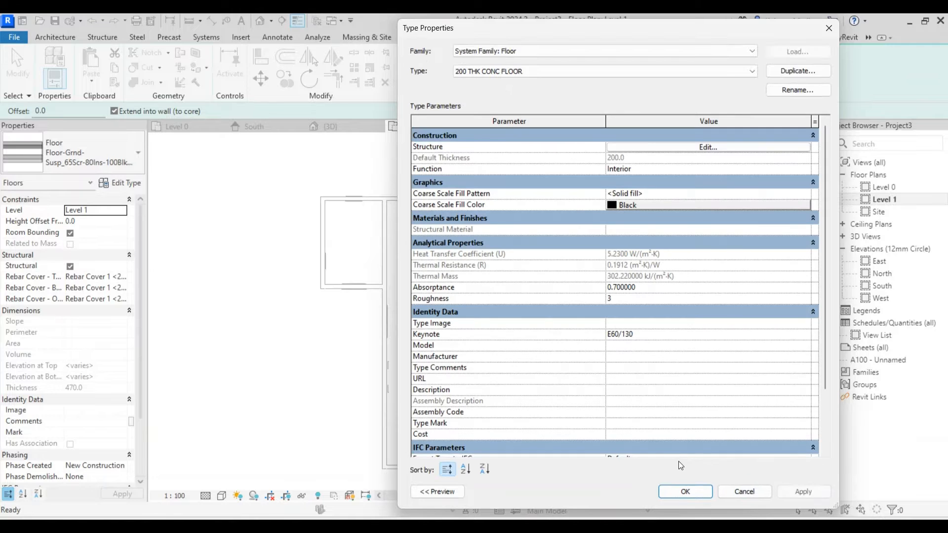
pyautogui.click(693, 491)
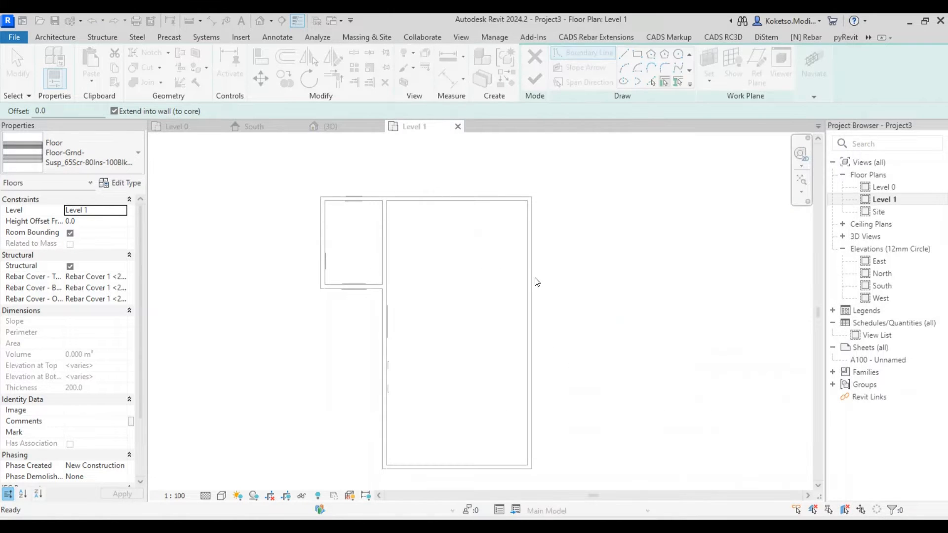
# Create the floor boundary by picking the outer wall faces around the main building and annex.
pyautogui.click(638, 54)
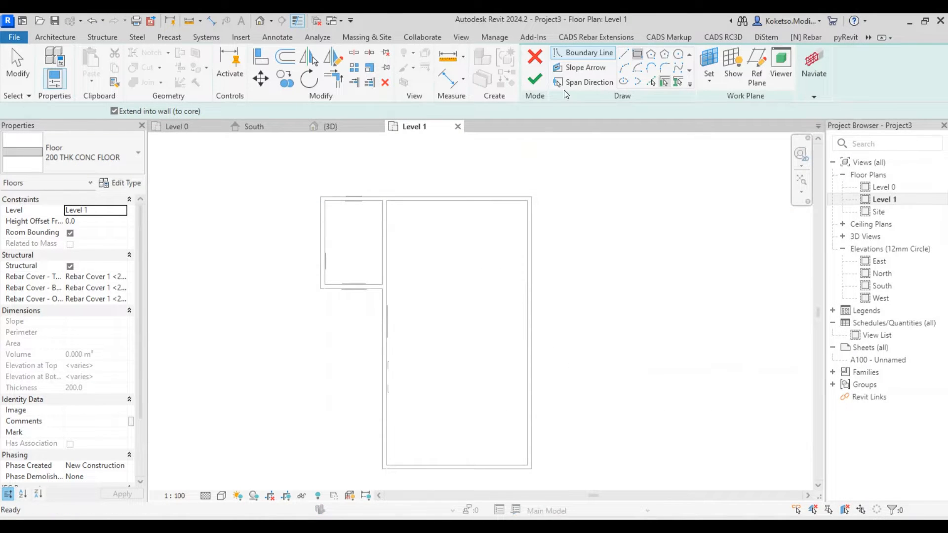
pyautogui.click(652, 83)
pyautogui.click(534, 296)
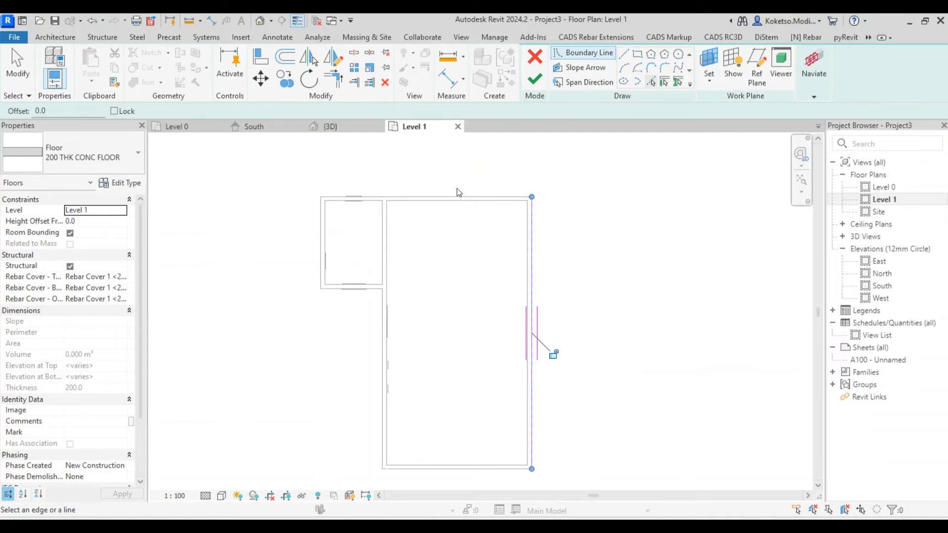
pyautogui.click(446, 198)
pyautogui.click(321, 225)
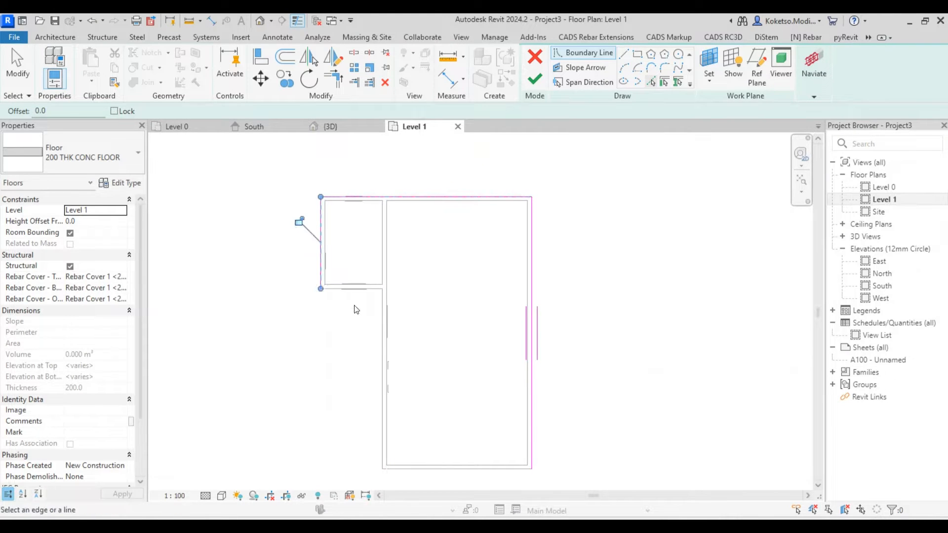
pyautogui.click(370, 291)
pyautogui.click(383, 326)
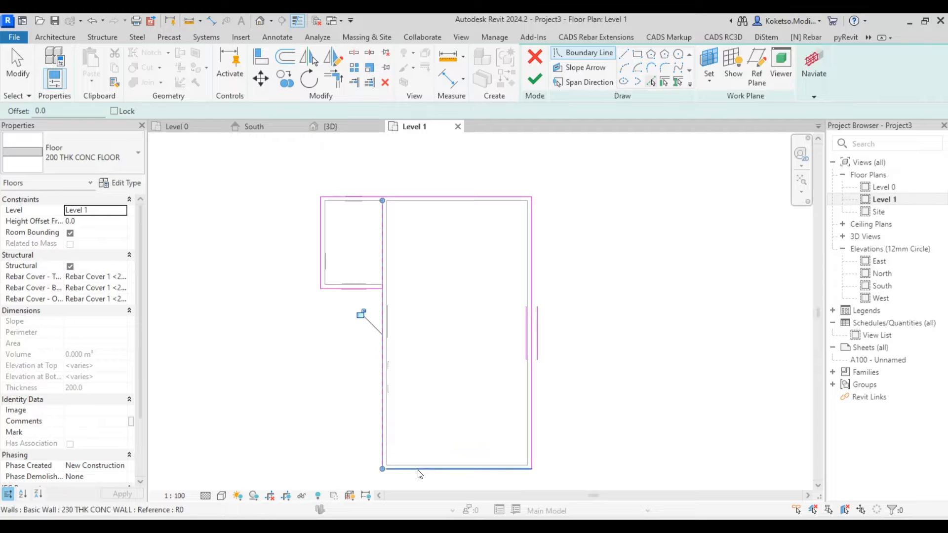
pyautogui.click(455, 469)
# Trim the boundary lines to a corner where the annex's south wall meets the main building's west wall.
pyautogui.click(331, 82)
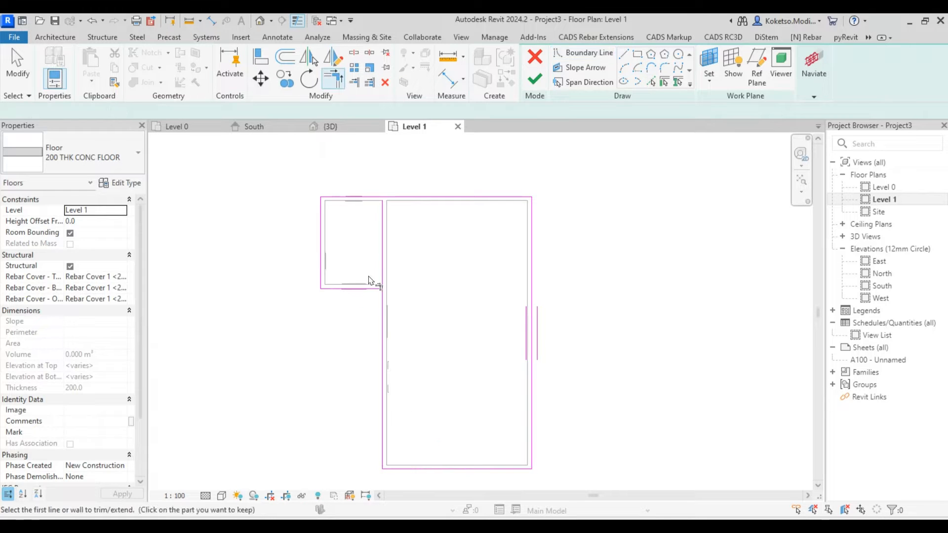
pyautogui.click(383, 309)
pyautogui.click(376, 292)
pyautogui.press('Escape')
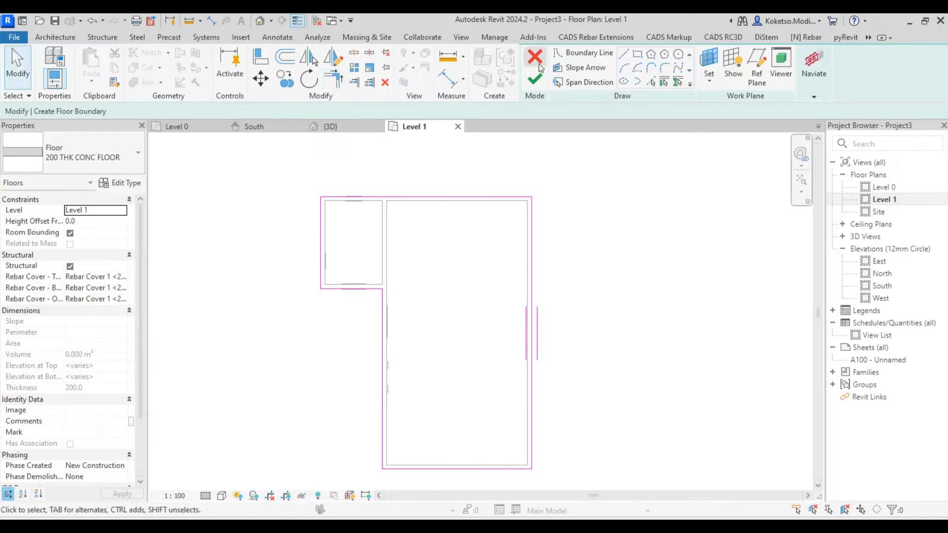
# Finish the Level 1 floor sketch and attach the walls to the floor's bottom.
pyautogui.click(533, 82)
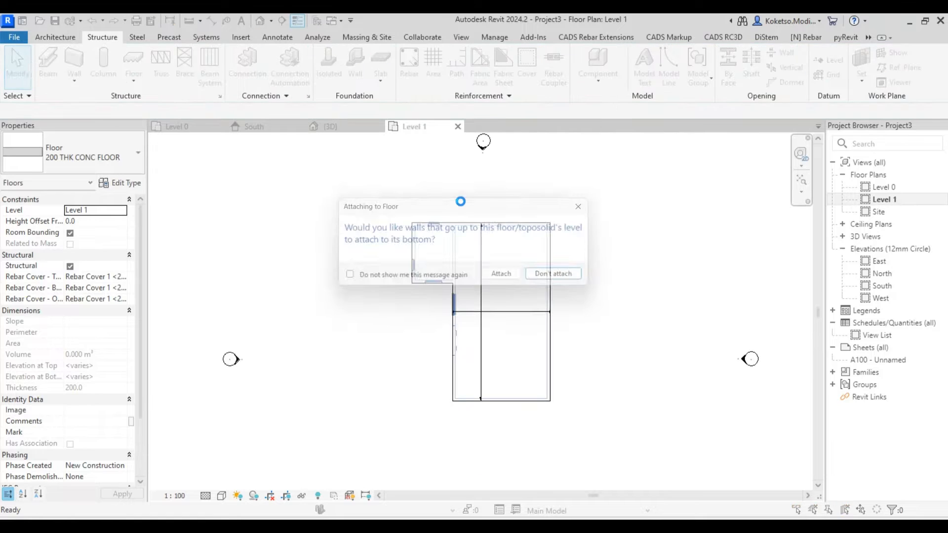
pyautogui.click(506, 278)
pyautogui.moveTo(507, 280); pyautogui.dragTo(462, 285, button='middle')
pyautogui.scroll(2, 470, 284)
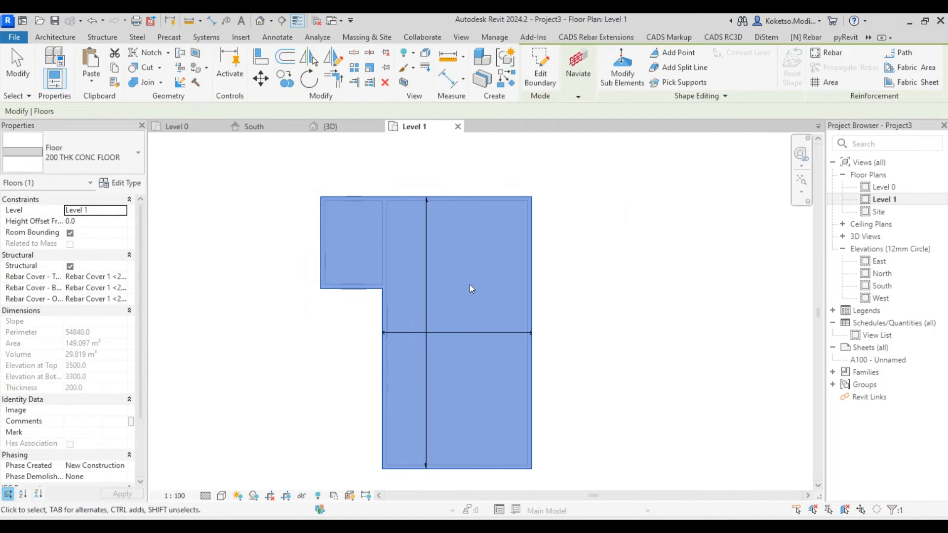
# Examine the new Level 1 floor slab in plan and from several angles in the 3D view.
pyautogui.click(432, 268)
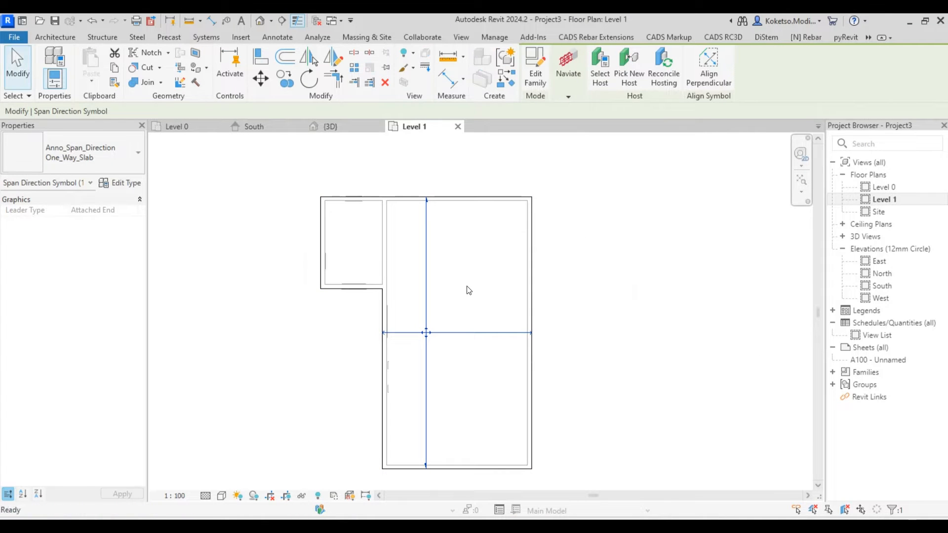
pyautogui.click(467, 287)
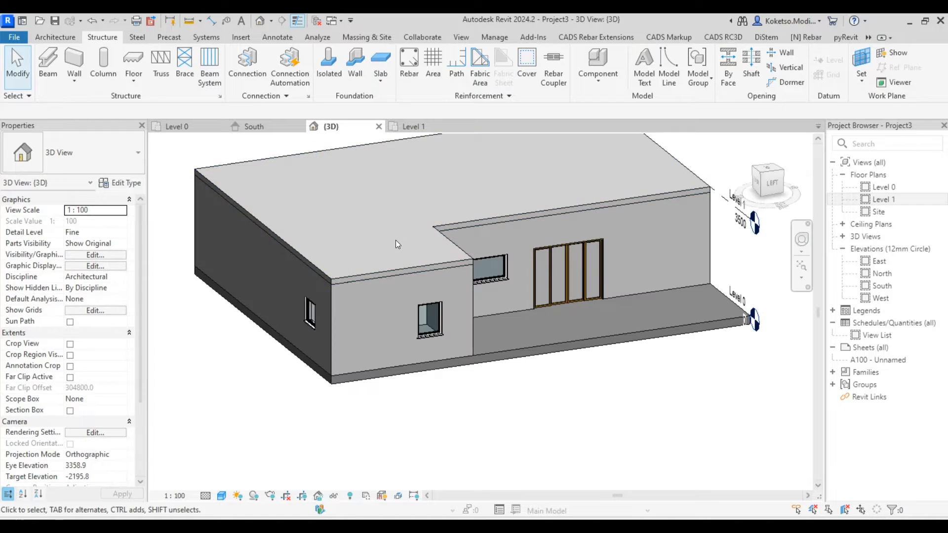
pyautogui.scroll(-2, 395, 242)
pyautogui.keyDown('shift'); pyautogui.moveTo(652, 301); pyautogui.dragTo(570, 266, button='middle'); pyautogui.keyUp('shift')
pyautogui.scroll(1, 570, 267)
pyautogui.scroll(-2, 570, 270)
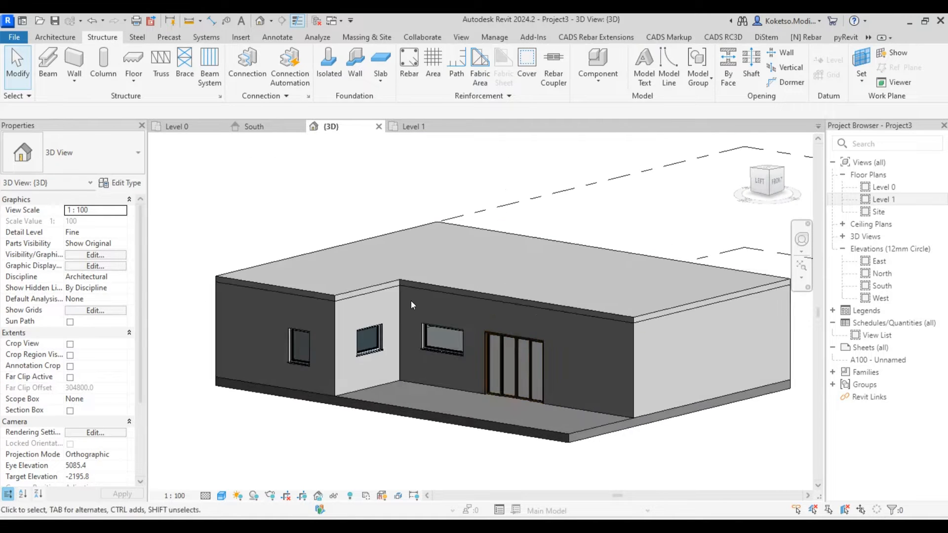
pyautogui.keyDown('shift'); pyautogui.moveTo(411, 301); pyautogui.dragTo(375, 309, button='middle'); pyautogui.keyUp('shift')
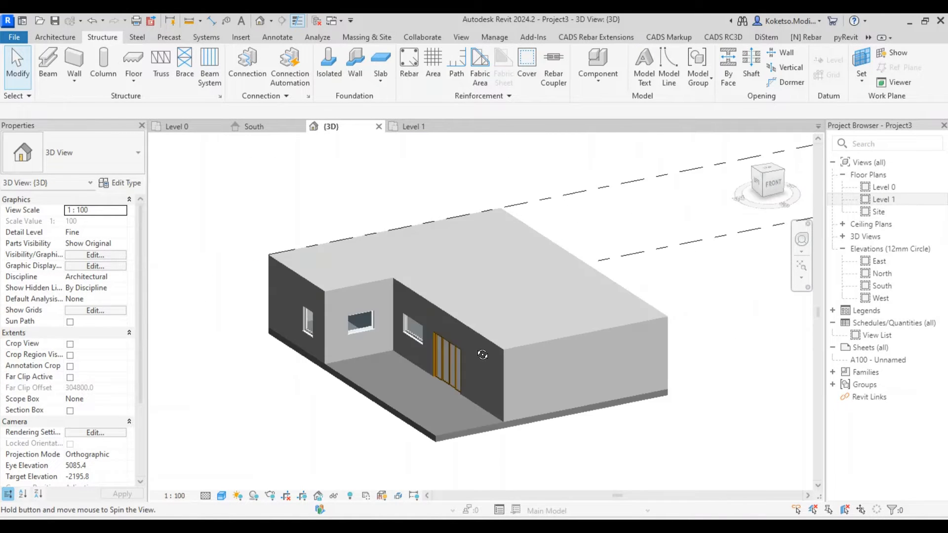
pyautogui.scroll(3, 346, 318)
# Delete the 1360x910mm window from the annex's south wall in the Level 0 floor plan.
pyautogui.click(180, 124)
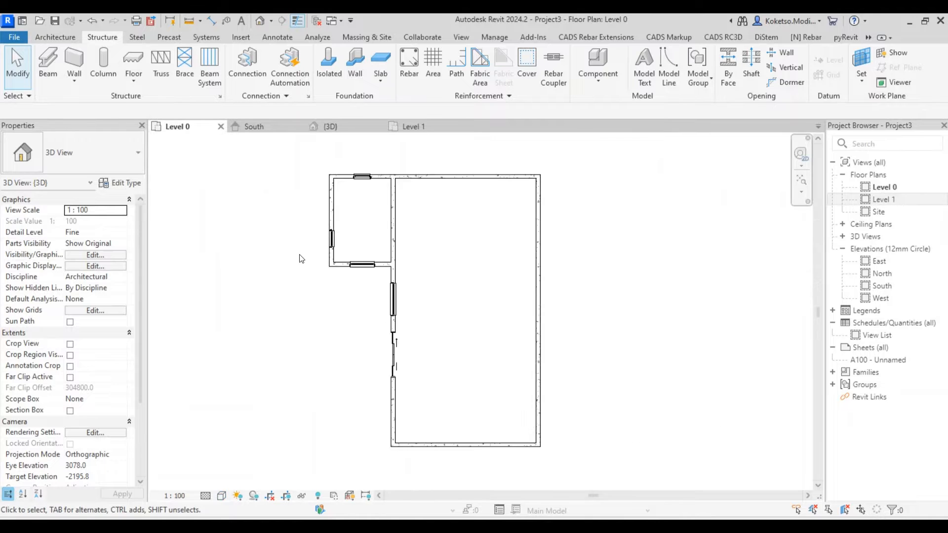
pyautogui.click(362, 264)
pyautogui.scroll(3, 351, 282)
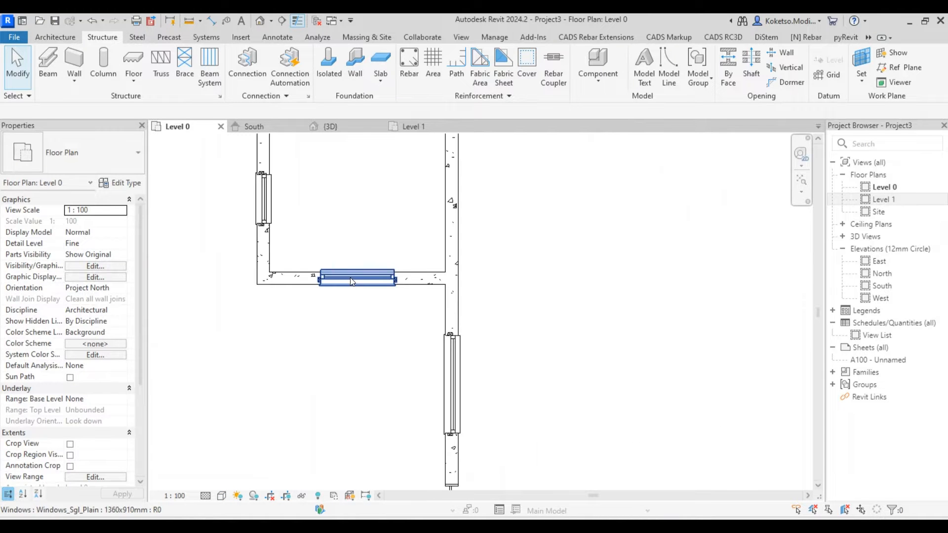
pyautogui.click(367, 317)
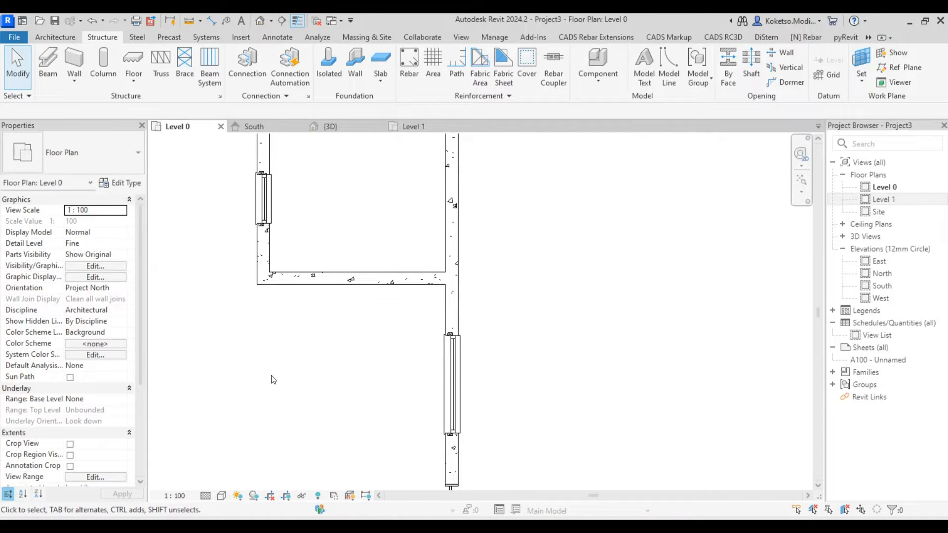
# Place a 910x1210mm Windows_Sgl_Plain window near the east end of the annex's south wall and check it in 3D.
pyautogui.click(50, 39)
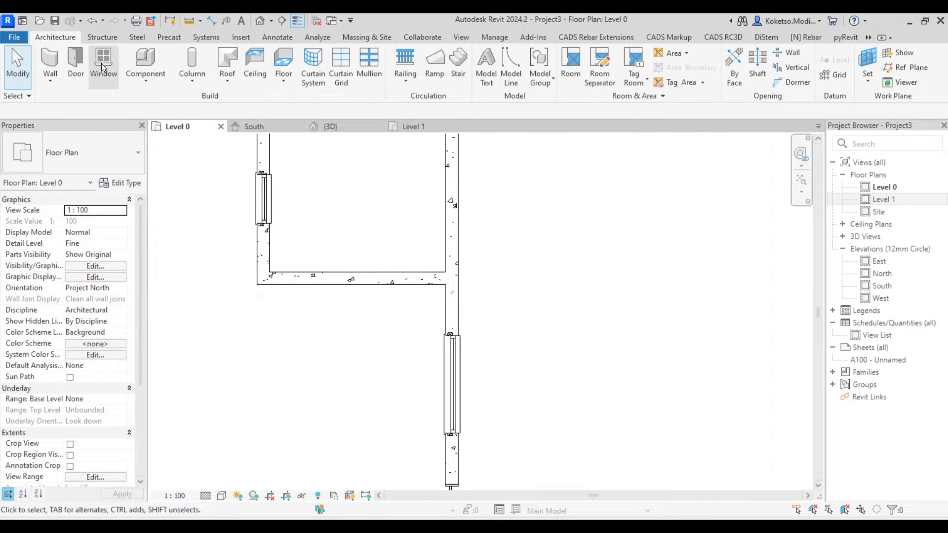
pyautogui.click(73, 168)
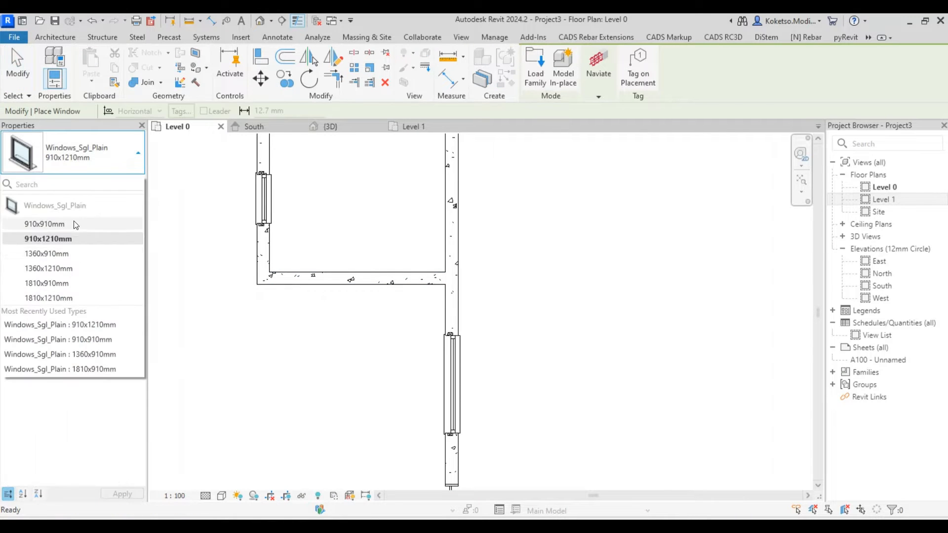
pyautogui.click(66, 239)
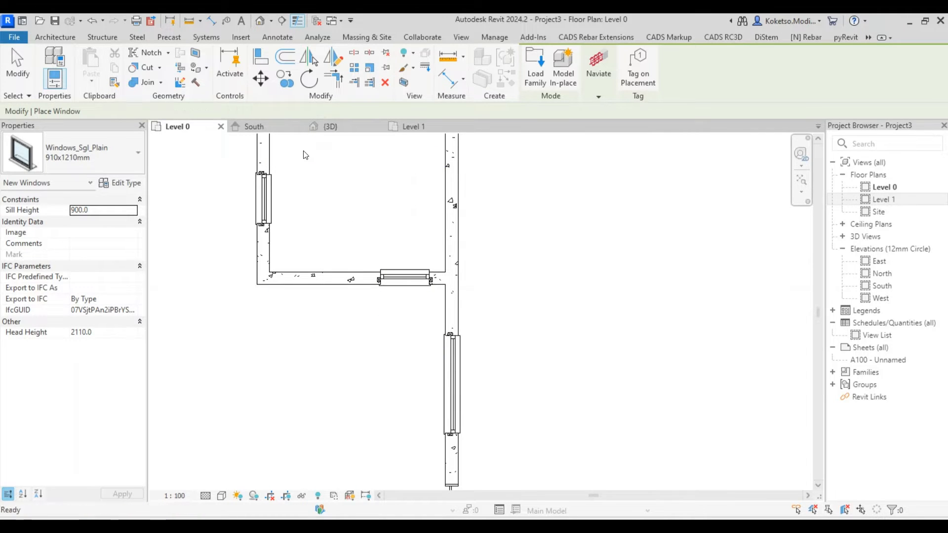
pyautogui.press('Escape')
pyautogui.click(340, 127)
pyautogui.keyDown('shift'); pyautogui.moveTo(367, 354); pyautogui.dragTo(232, 101, button='middle'); pyautogui.keyUp('shift')
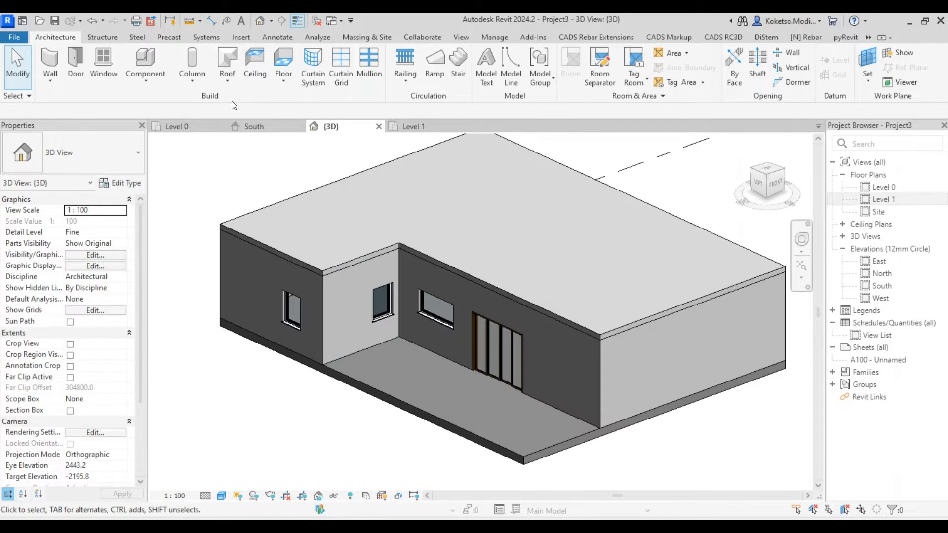
# Set the Level 0 plan's view range bottom and view depth offsets to -1000 mm.
pyautogui.click(178, 129)
pyautogui.scroll(-6, 313, 296)
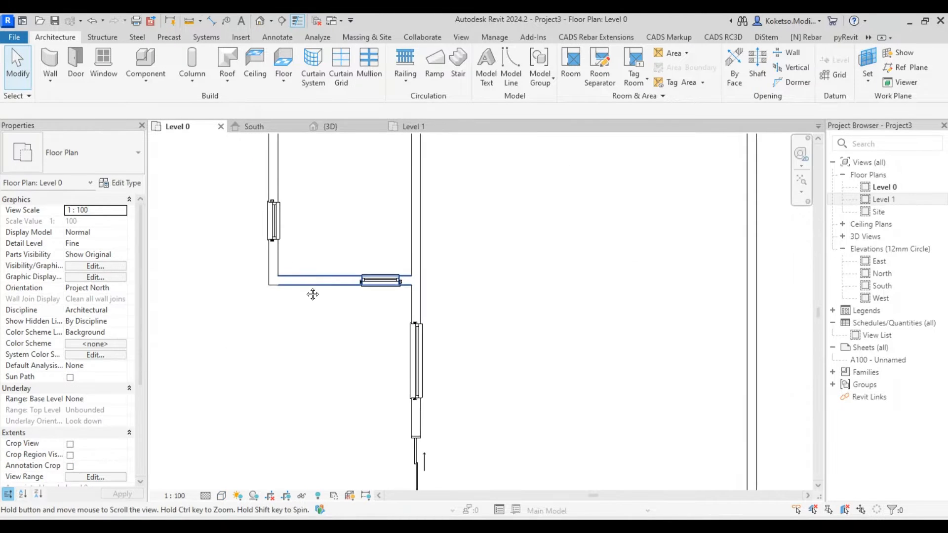
pyautogui.moveTo(327, 238); pyautogui.dragTo(359, 300, button='middle')
pyautogui.scroll(-2, 355, 297)
pyautogui.scroll(1, 353, 296)
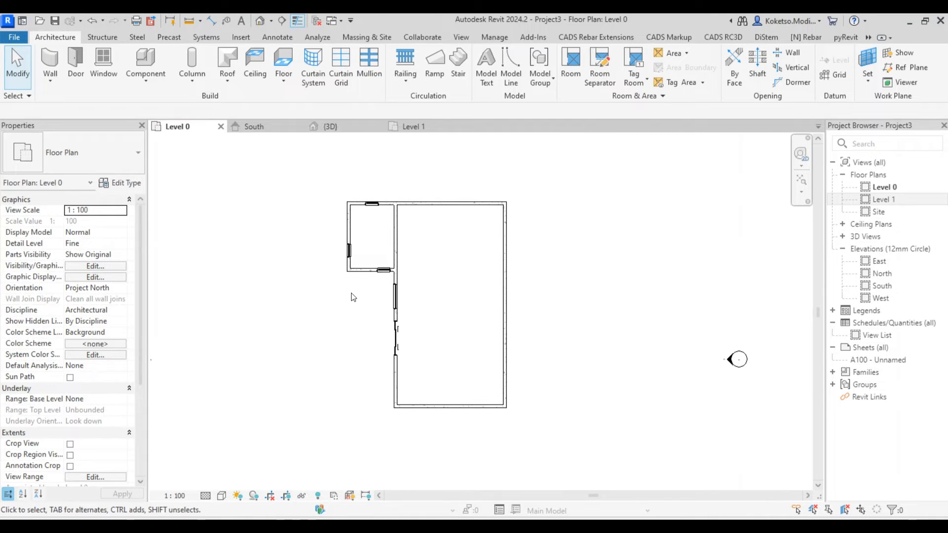
pyautogui.press('v')
pyautogui.press('r')
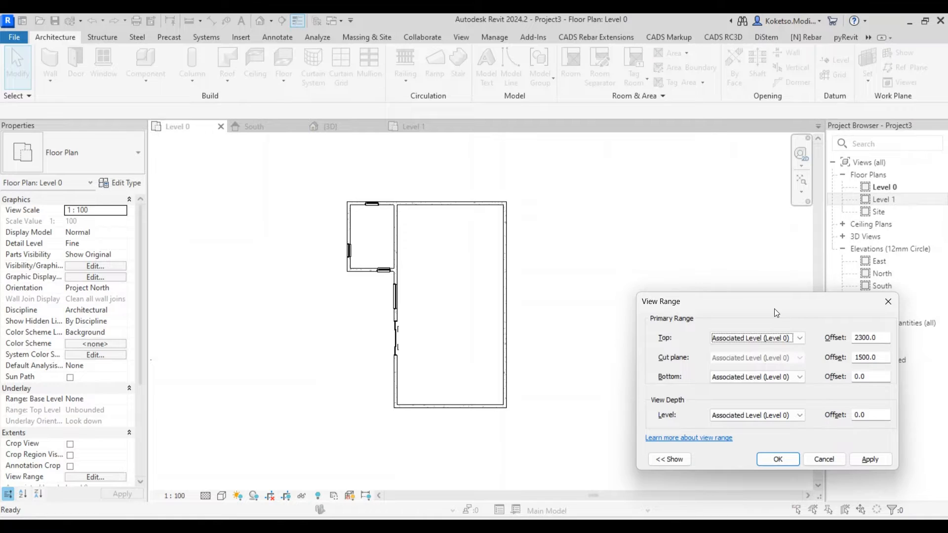
pyautogui.moveTo(774, 310); pyautogui.dragTo(668, 246)
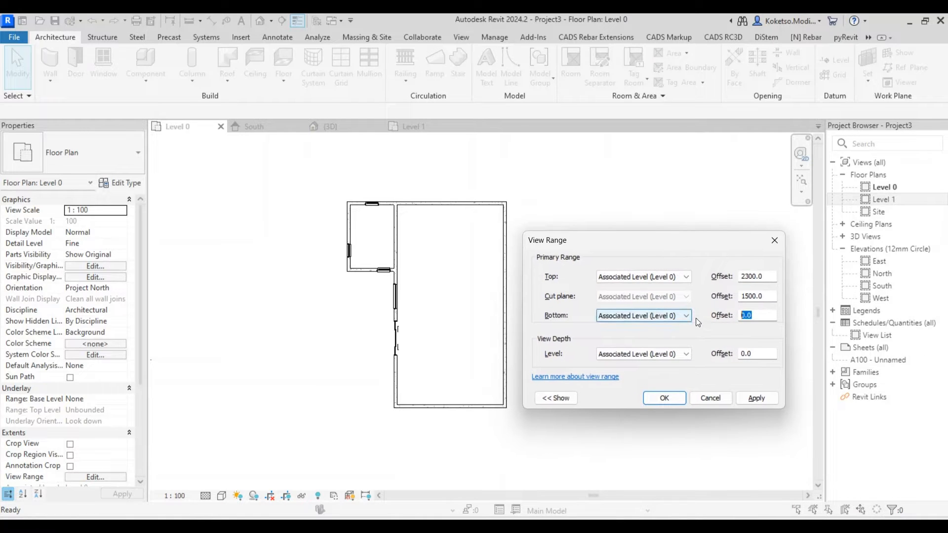
pyautogui.write('-1000')
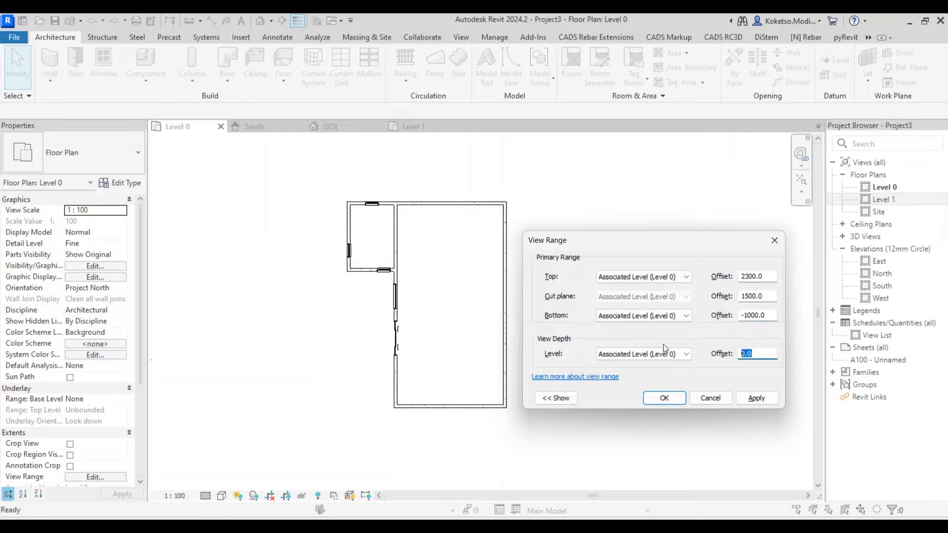
pyautogui.write('-1000')
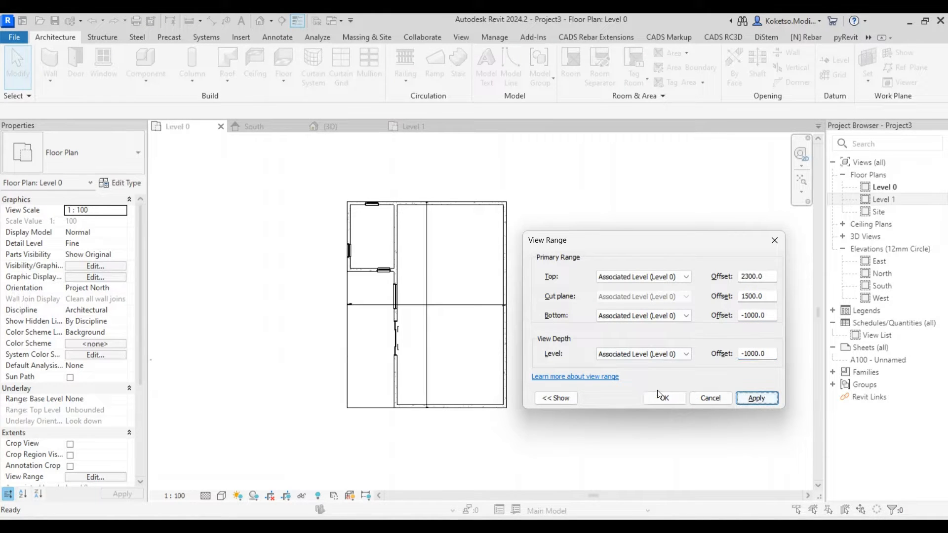
pyautogui.click(662, 397)
pyautogui.click(431, 303)
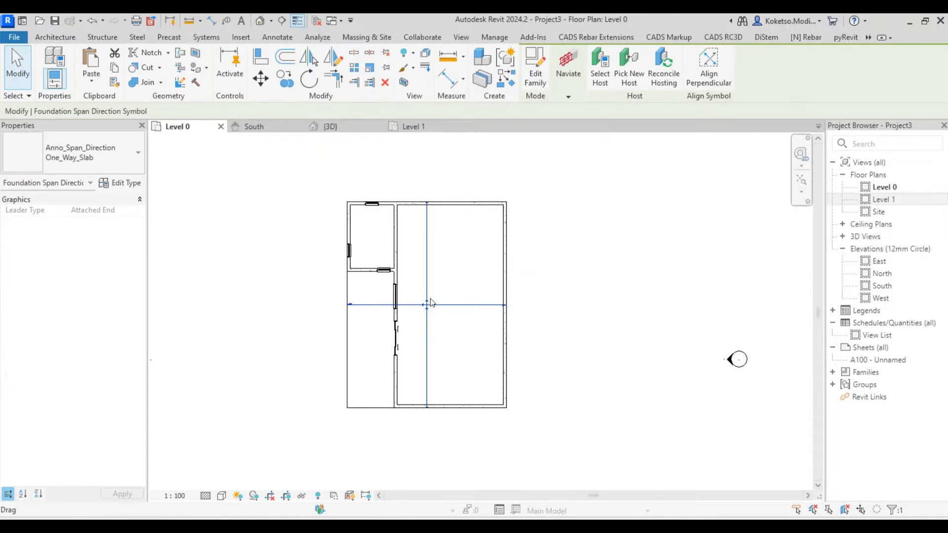
pyautogui.press('Escape')
# Sketch a 1000 mm wide straight stair run about 3500 mm long, heading north to the annex's south wall in the Level 0 plan.
pyautogui.scroll(3, 365, 297)
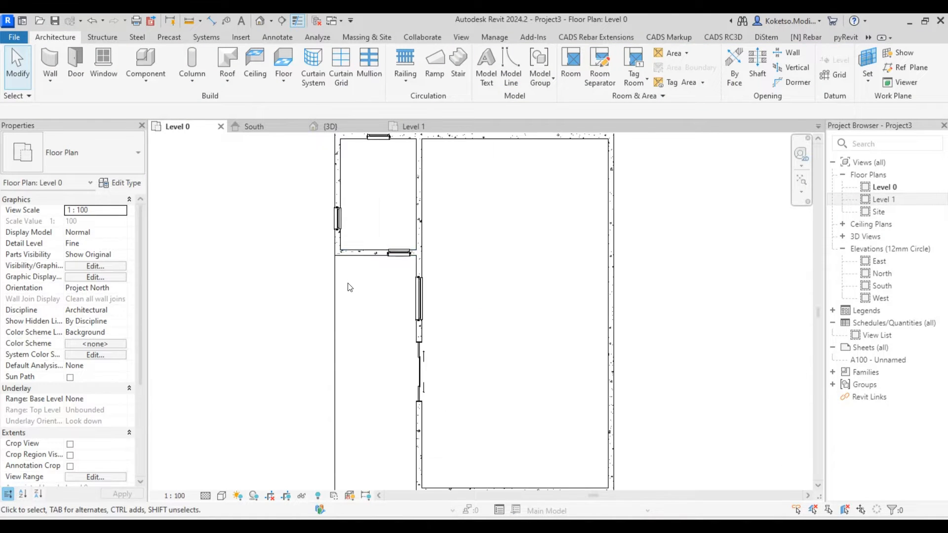
pyautogui.scroll(2, 349, 287)
pyautogui.moveTo(340, 291); pyautogui.dragTo(316, 317, button='middle')
pyautogui.scroll(-1, 316, 318)
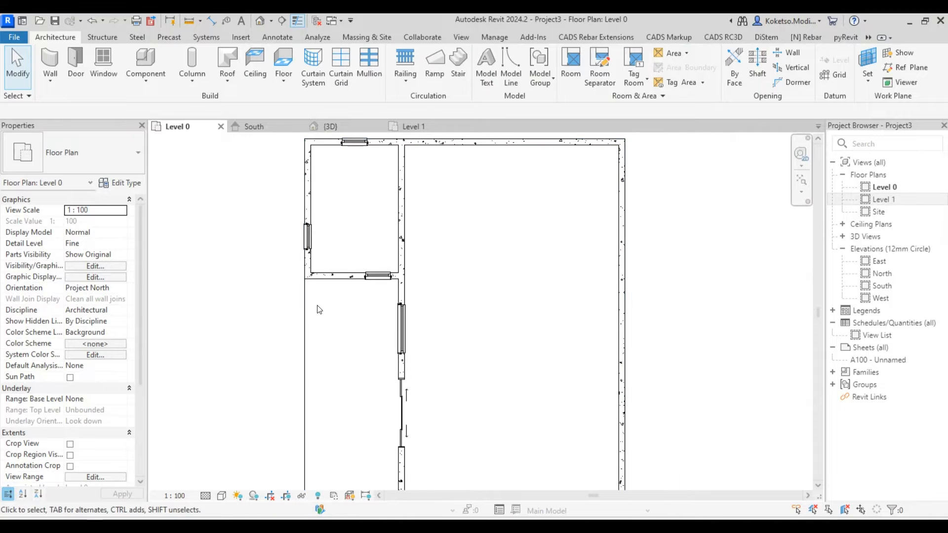
pyautogui.scroll(1, 316, 302)
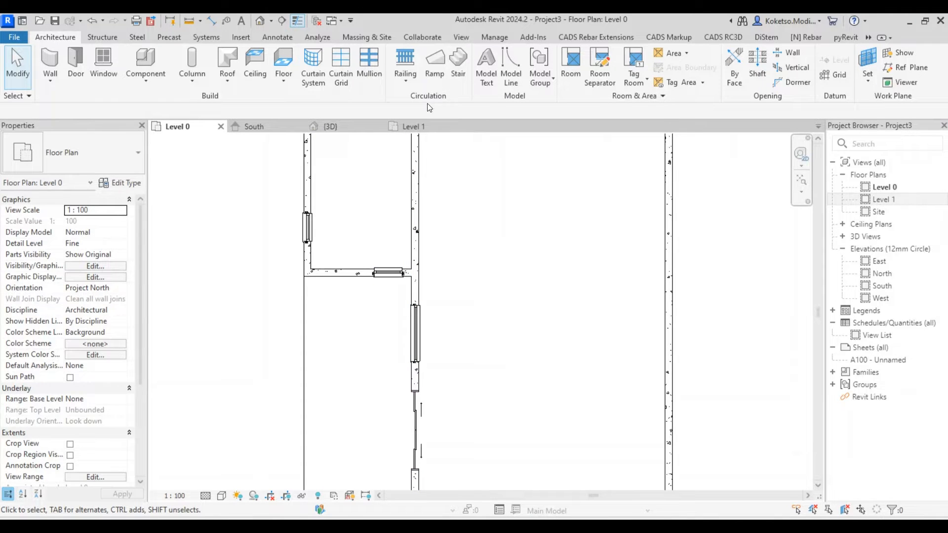
pyautogui.click(453, 72)
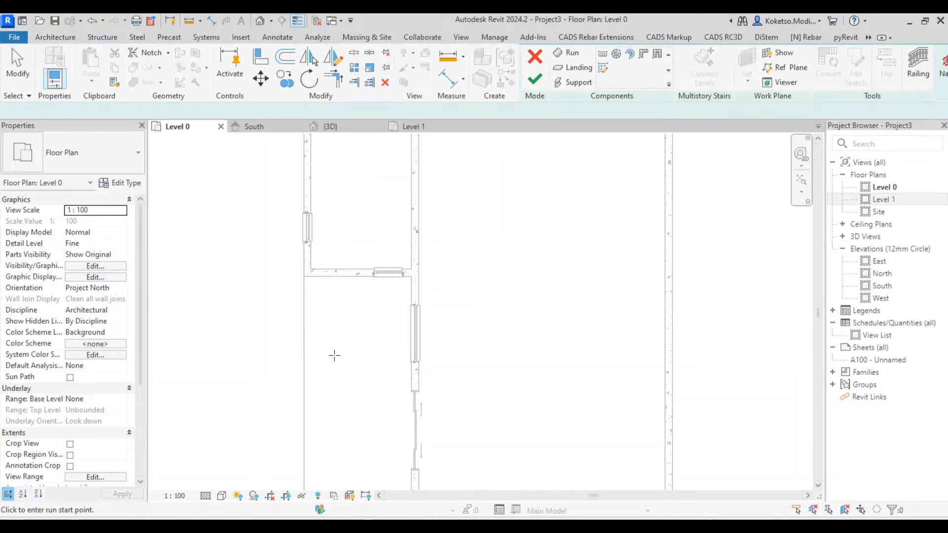
pyautogui.click(328, 375)
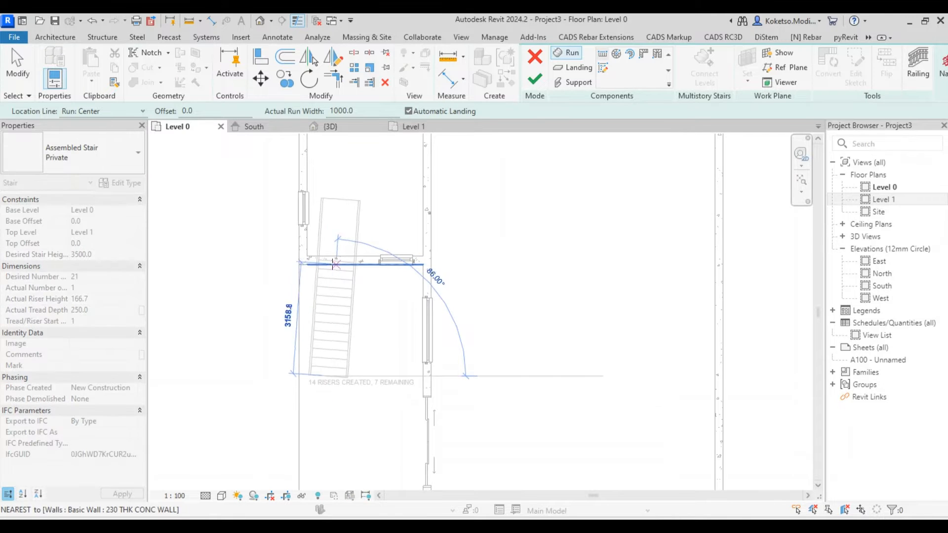
pyautogui.scroll(2, 330, 290)
pyautogui.scroll(-1, 331, 321)
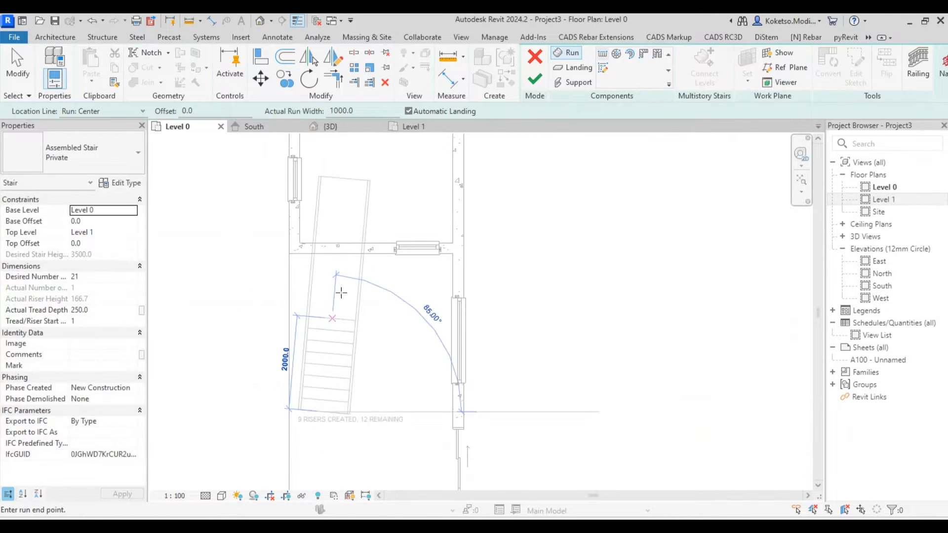
pyautogui.click(325, 253)
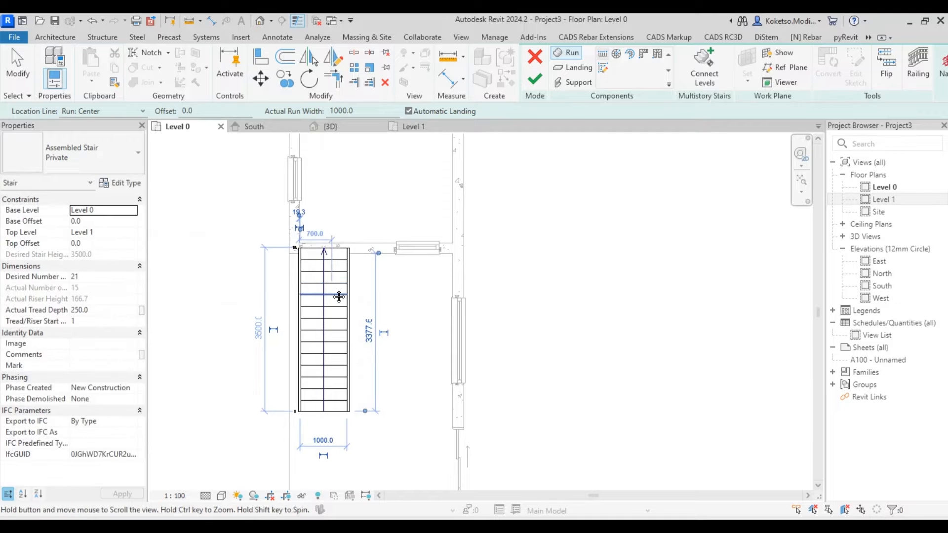
# Move the stair run with its stringers so its northwest corner meets the annex's inner southwest wall corner.
pyautogui.scroll(2, 345, 237)
pyautogui.press('Escape')
pyautogui.click(349, 213)
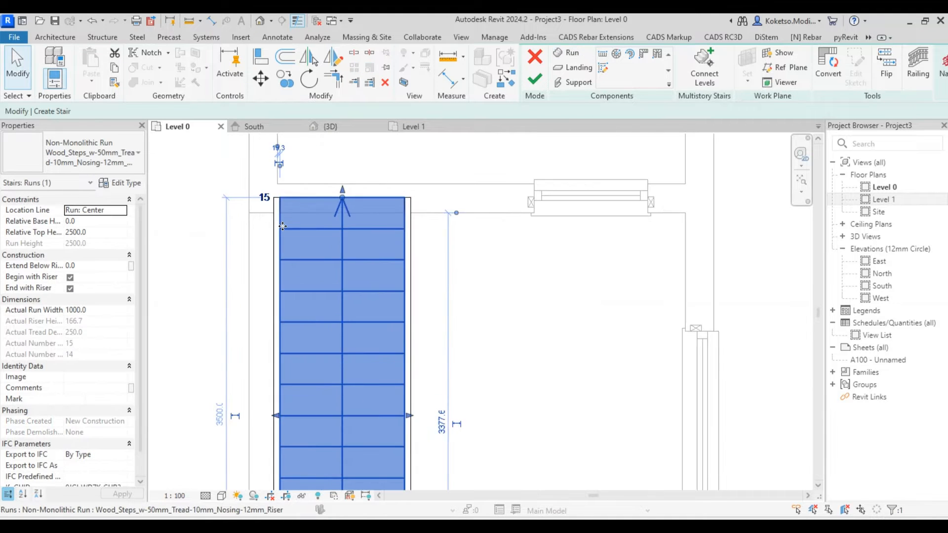
pyautogui.press('Escape')
pyautogui.scroll(-2, 431, 195)
pyautogui.moveTo(431, 195); pyautogui.dragTo(386, 250)
pyautogui.scroll(2, 387, 225)
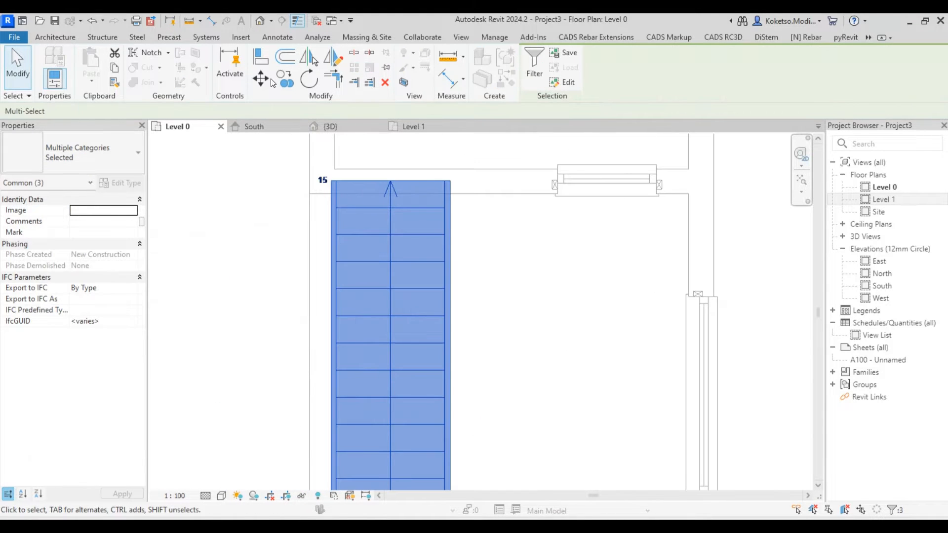
pyautogui.scroll(2, 339, 179)
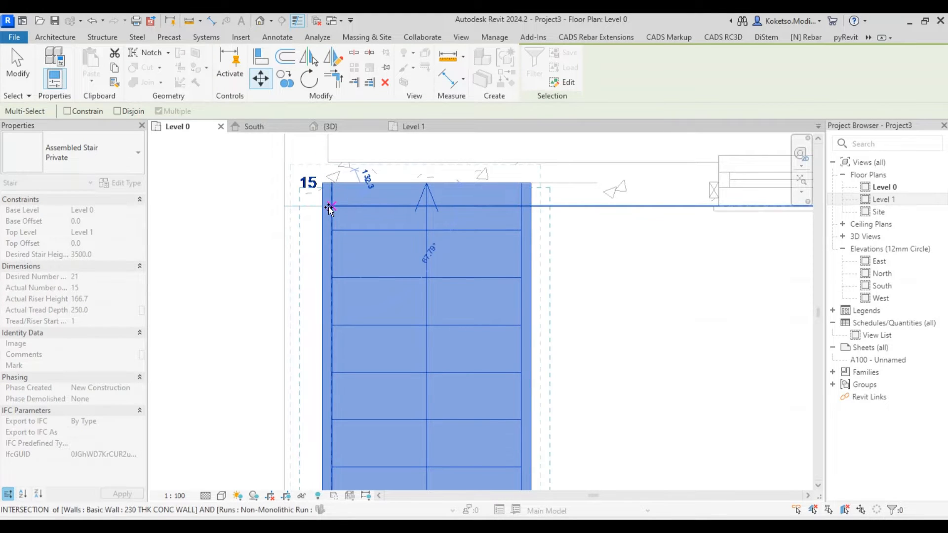
pyautogui.click(328, 162)
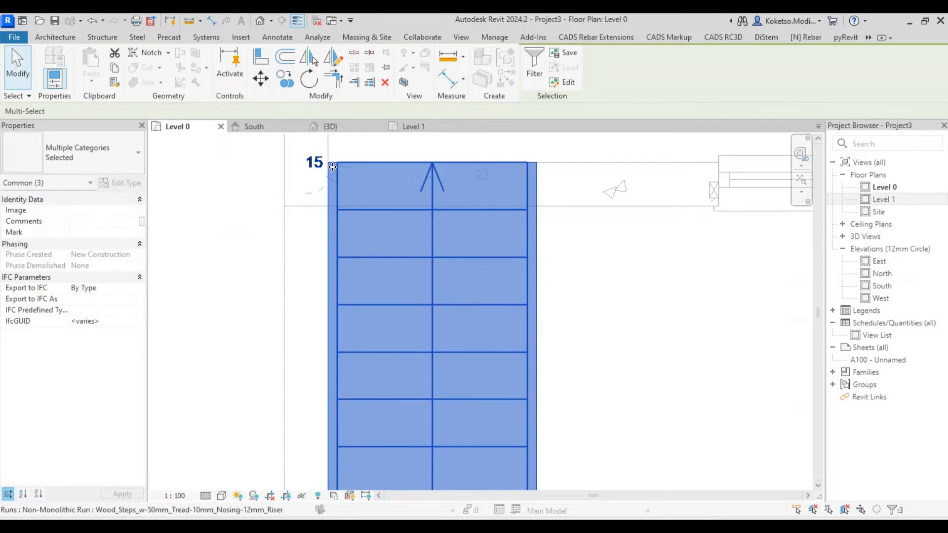
# Move the stair 230 mm south so its north end meets the outer face of the annex's south wall.
pyautogui.click(327, 161)
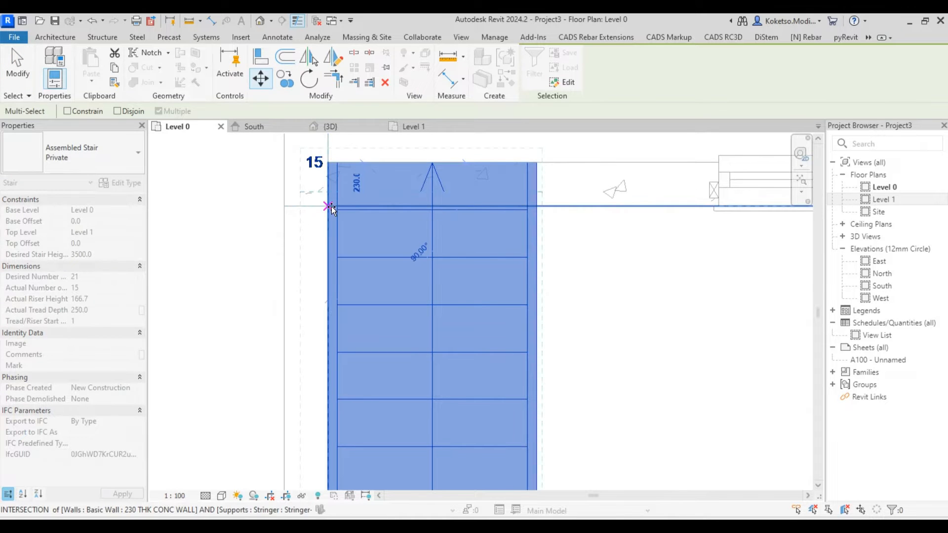
pyautogui.click(331, 207)
pyautogui.scroll(-4, 332, 209)
pyautogui.press('Escape')
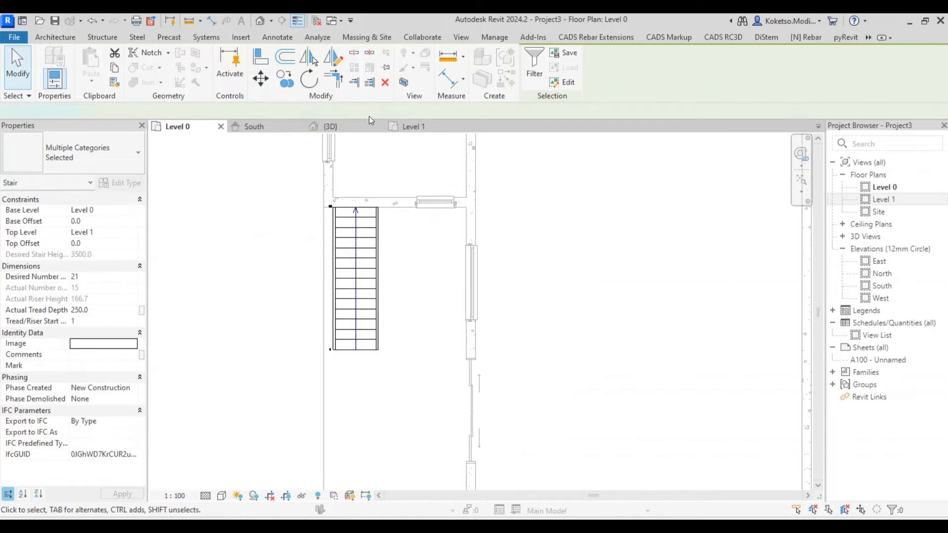
# Change the stair type to Cast-In-Place Stair Insitu_Concrete-150mm_Waist in the 3D view and finish the stair.
pyautogui.click(347, 129)
pyautogui.keyDown('shift'); pyautogui.moveTo(458, 328); pyautogui.dragTo(416, 328, button='middle'); pyautogui.keyUp('shift')
pyautogui.scroll(-1, 485, 379)
pyautogui.moveTo(475, 370)
pyautogui.mouseDown(button='middle')
pyautogui.moveTo(485, 378)
pyautogui.moveTo(459, 367)
pyautogui.mouseUp(button='middle')
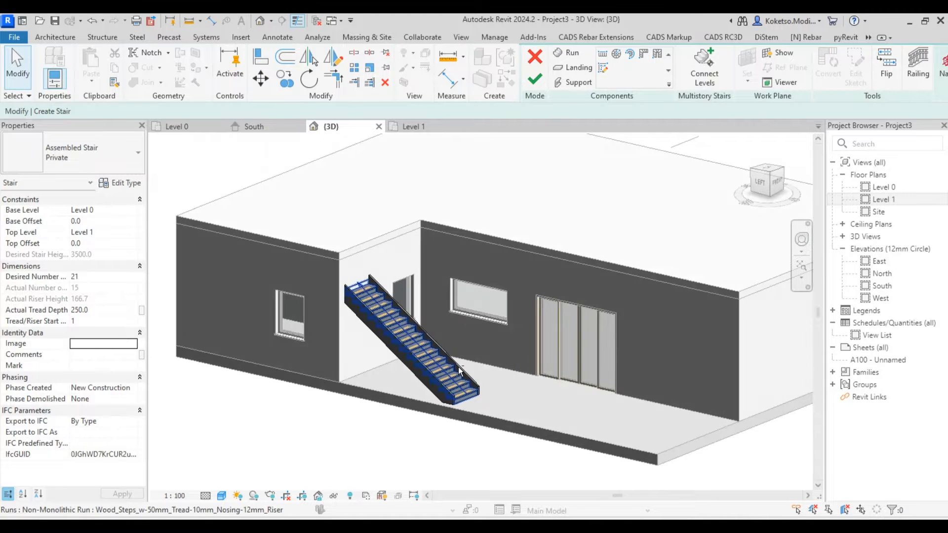
pyautogui.moveTo(350, 291); pyautogui.dragTo(397, 291, button='middle')
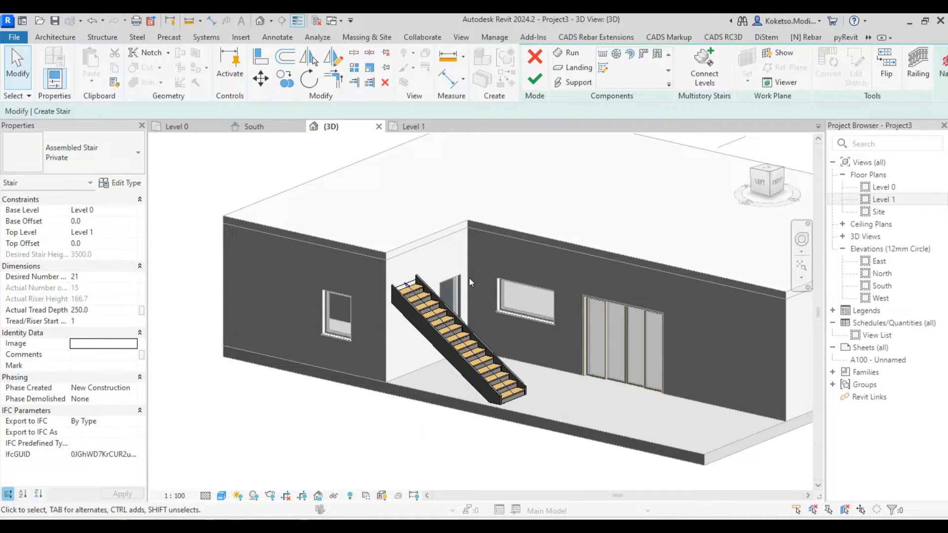
pyautogui.click(447, 313)
pyautogui.click(410, 342)
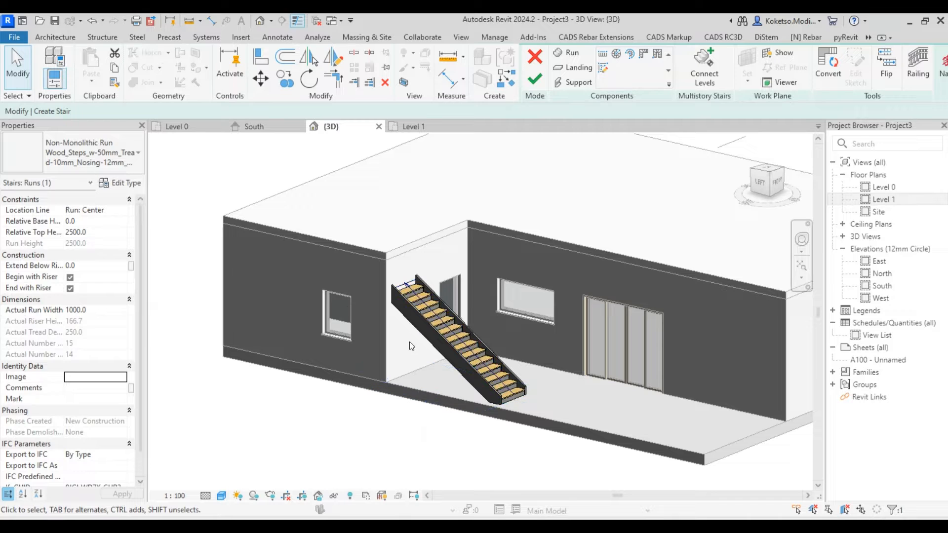
pyautogui.click(84, 167)
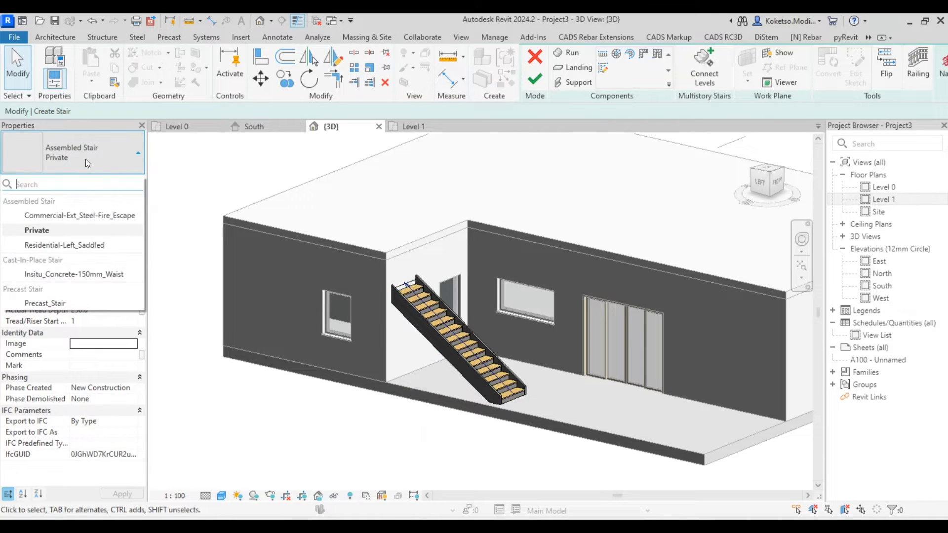
pyautogui.click(60, 276)
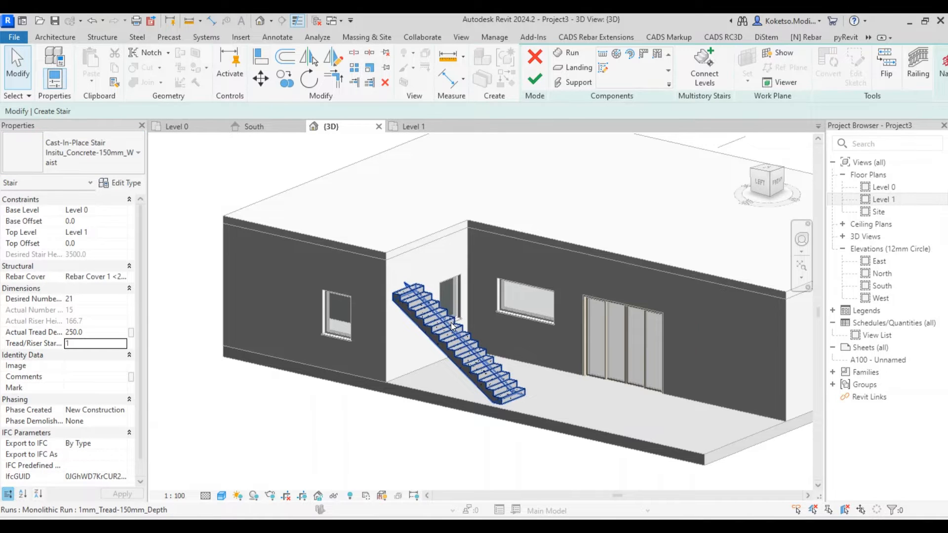
pyautogui.scroll(2, 452, 326)
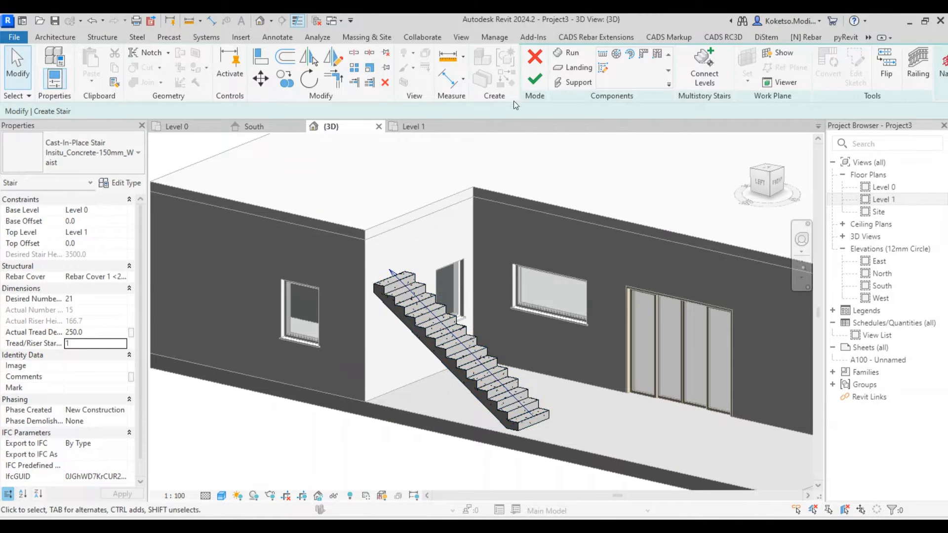
pyautogui.click(534, 82)
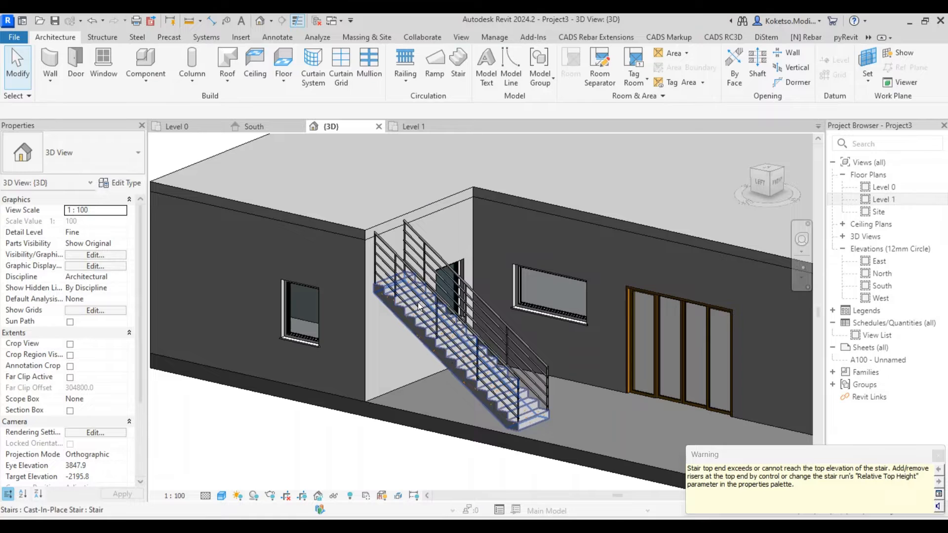
# Lower the concrete stair's desired number of risers stepwise through 17, 16 and 15 to 14, and check its top against the Level 1 slab.
pyautogui.click(397, 306)
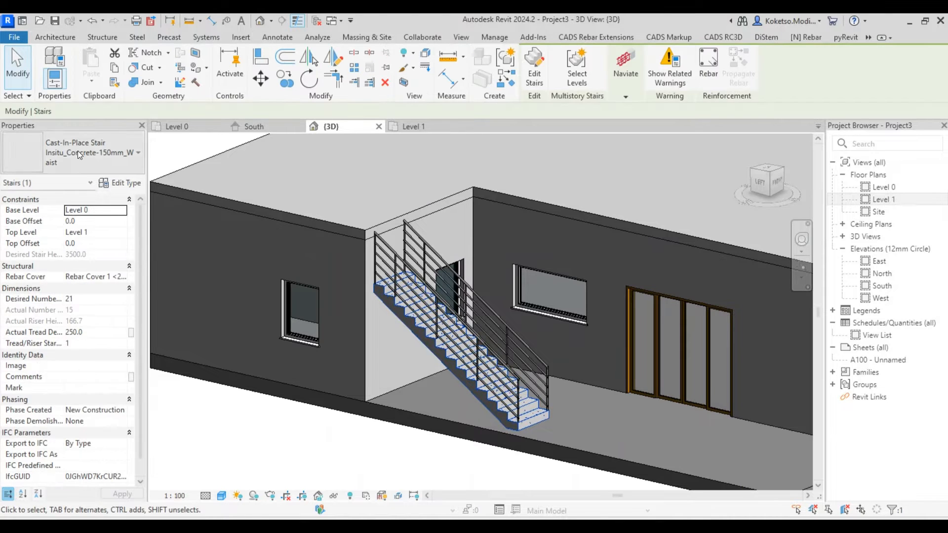
pyautogui.moveTo(33, 301)
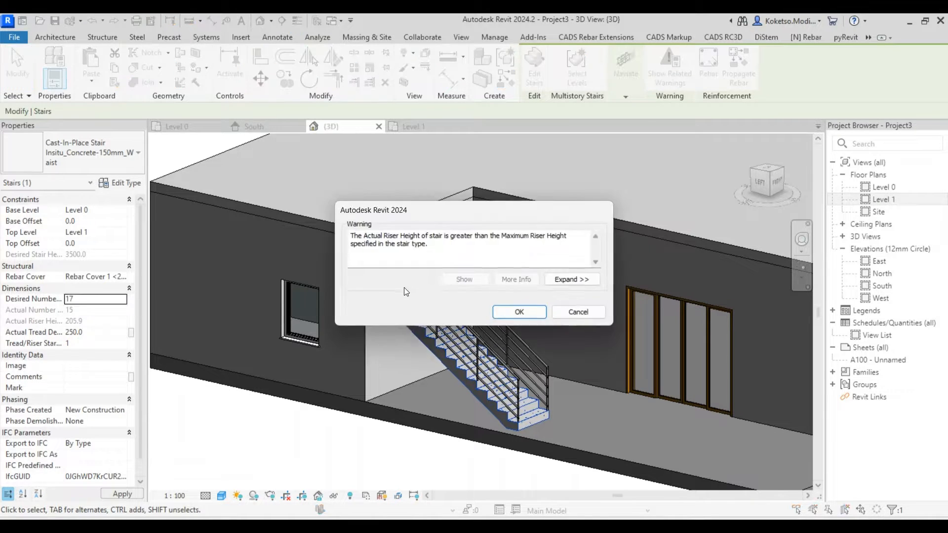
pyautogui.click(519, 313)
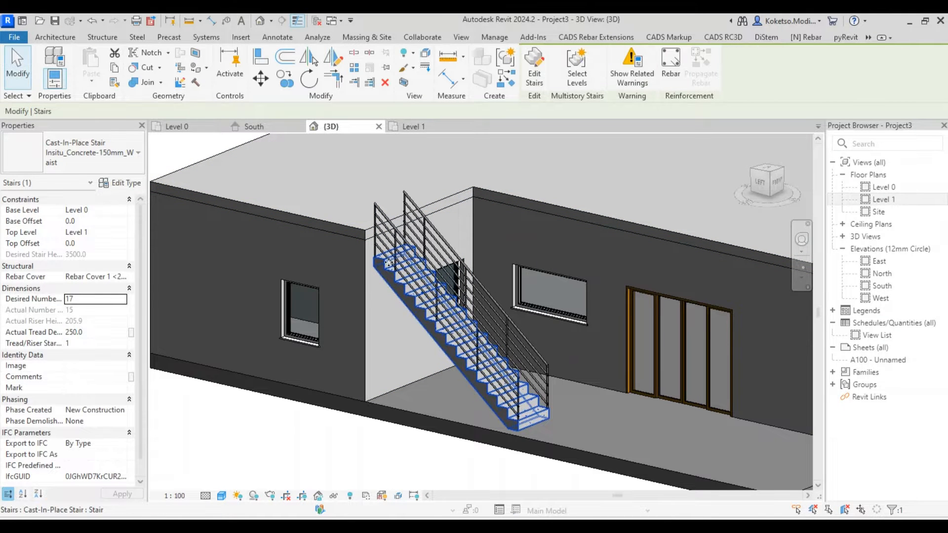
pyautogui.click(123, 303)
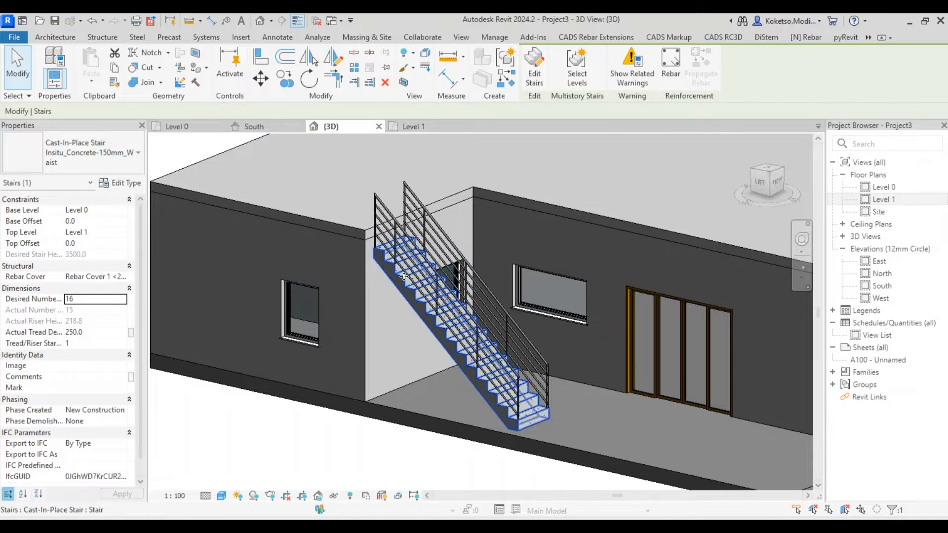
pyautogui.click(123, 304)
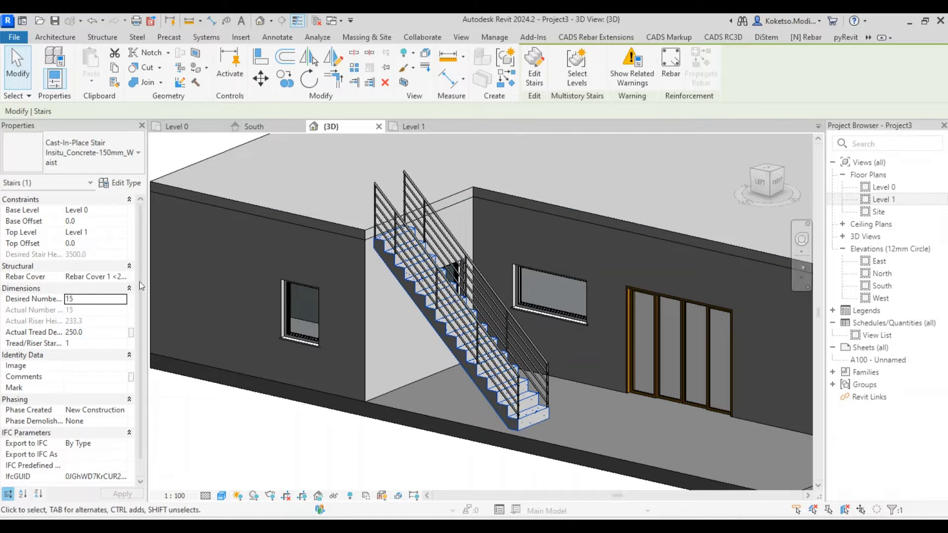
pyautogui.click(123, 305)
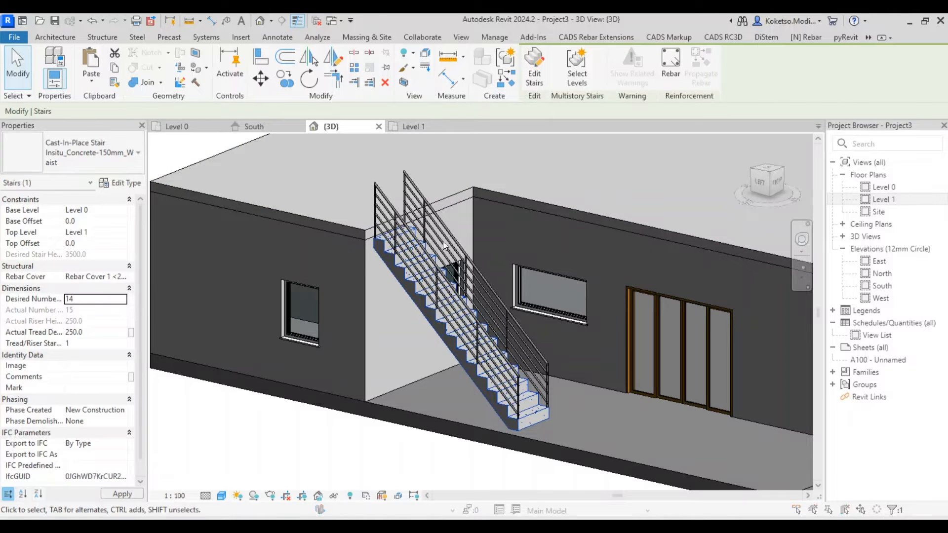
pyautogui.click(520, 309)
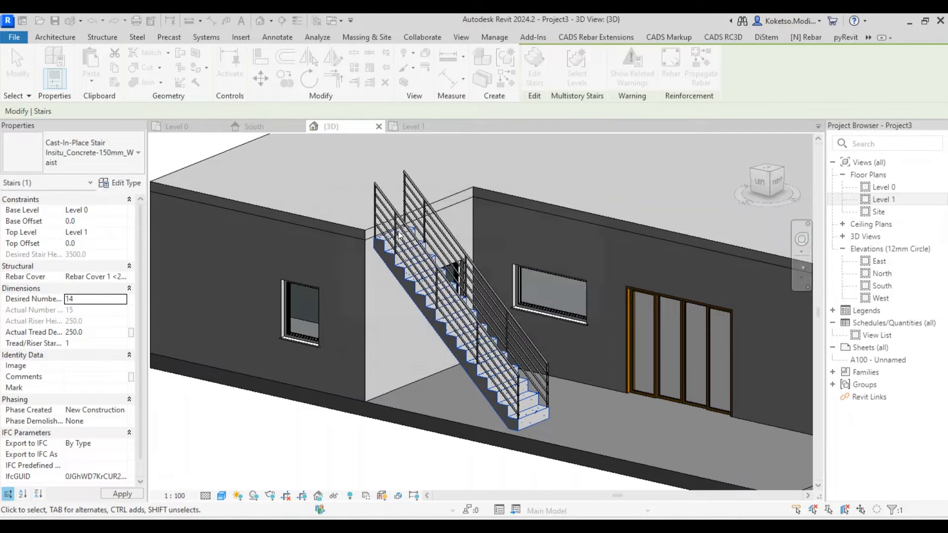
pyautogui.scroll(2, 395, 234)
pyautogui.keyDown('shift'); pyautogui.moveTo(434, 331); pyautogui.dragTo(488, 272, button='middle'); pyautogui.keyUp('shift')
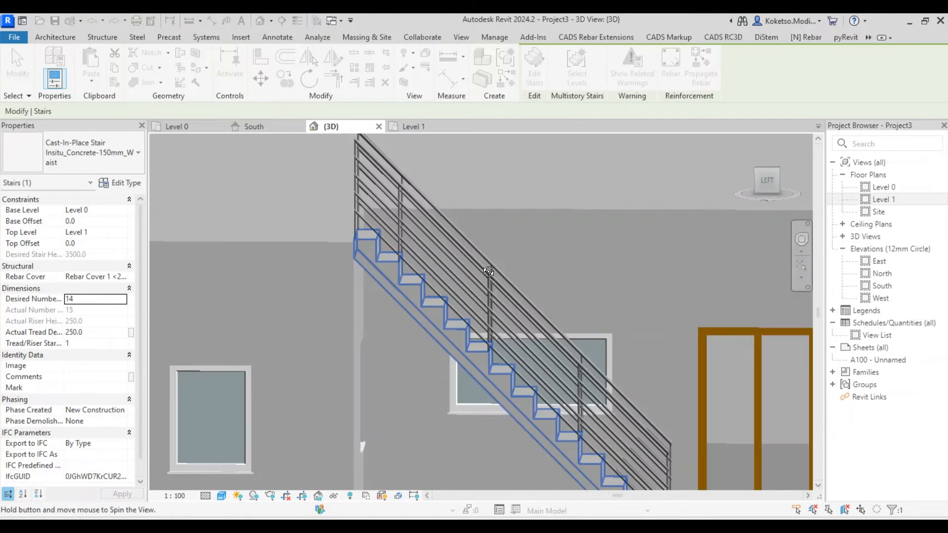
pyautogui.scroll(-2, 402, 211)
pyautogui.click(660, 357)
pyautogui.keyDown('shift'); pyautogui.moveTo(659, 356); pyautogui.dragTo(574, 399, button='middle'); pyautogui.keyUp('shift')
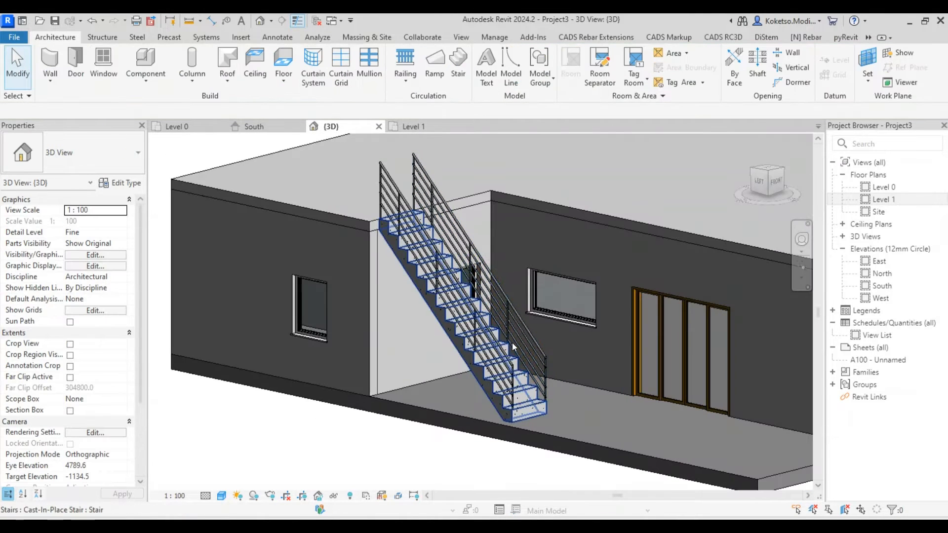
# Edit the stair in the Level 0 plan and move its run 500 mm south, away from the annex wall.
pyautogui.click(188, 129)
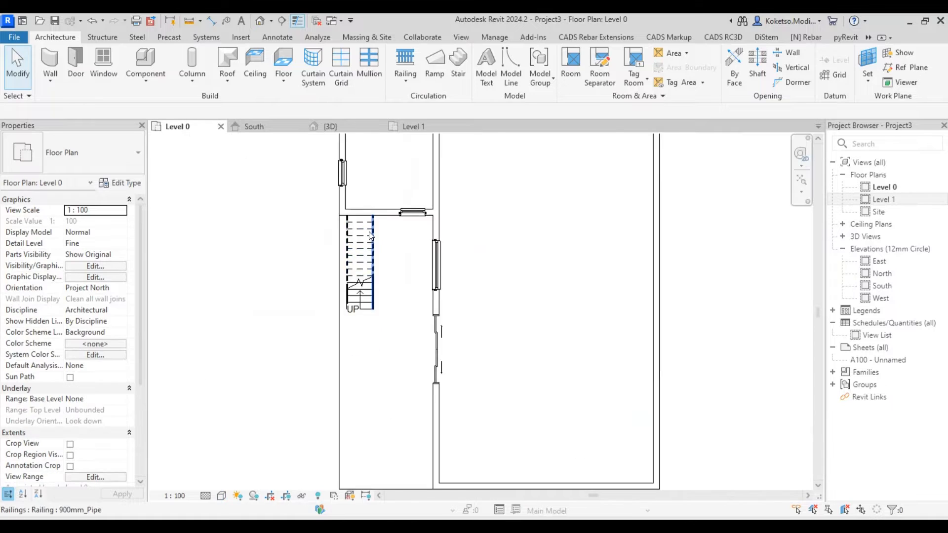
pyautogui.click(369, 262)
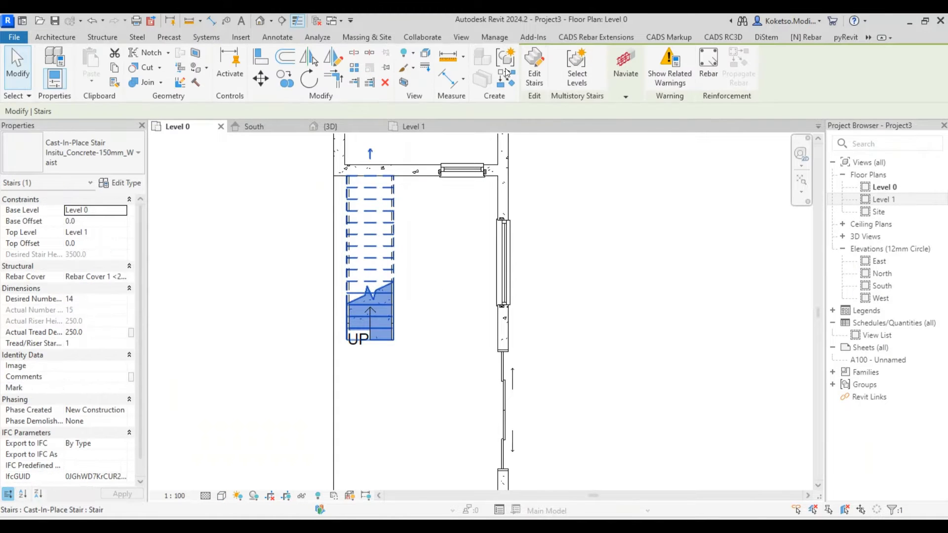
pyautogui.click(534, 73)
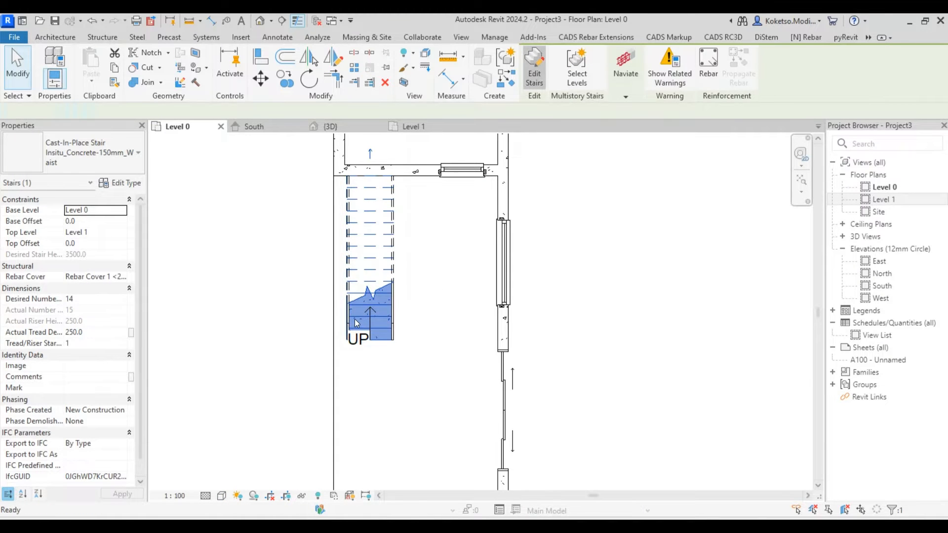
pyautogui.click(372, 175)
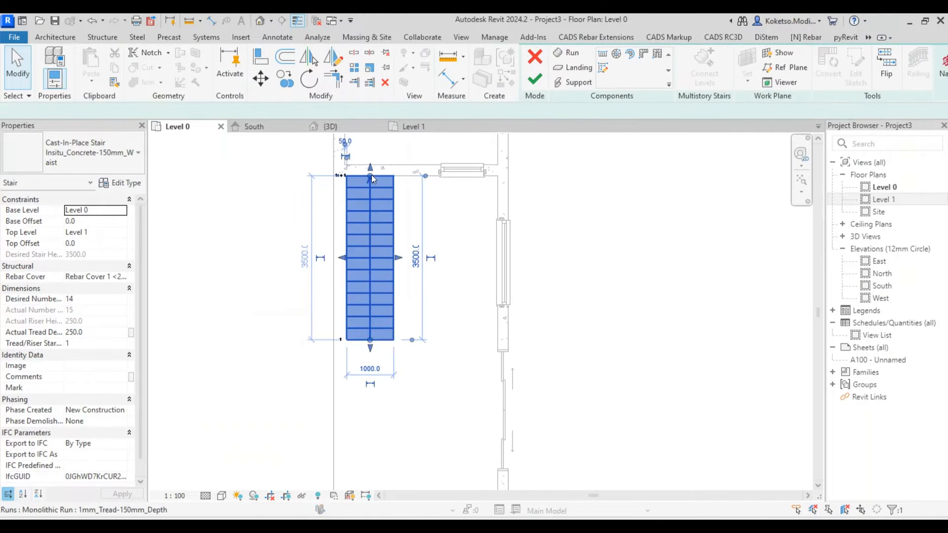
pyautogui.click(261, 78)
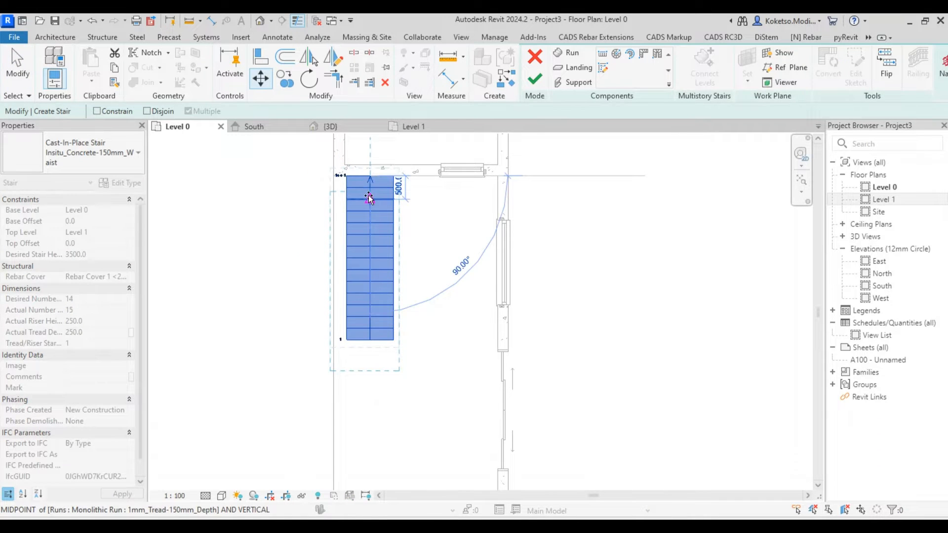
pyautogui.click(369, 199)
pyautogui.scroll(2, 369, 199)
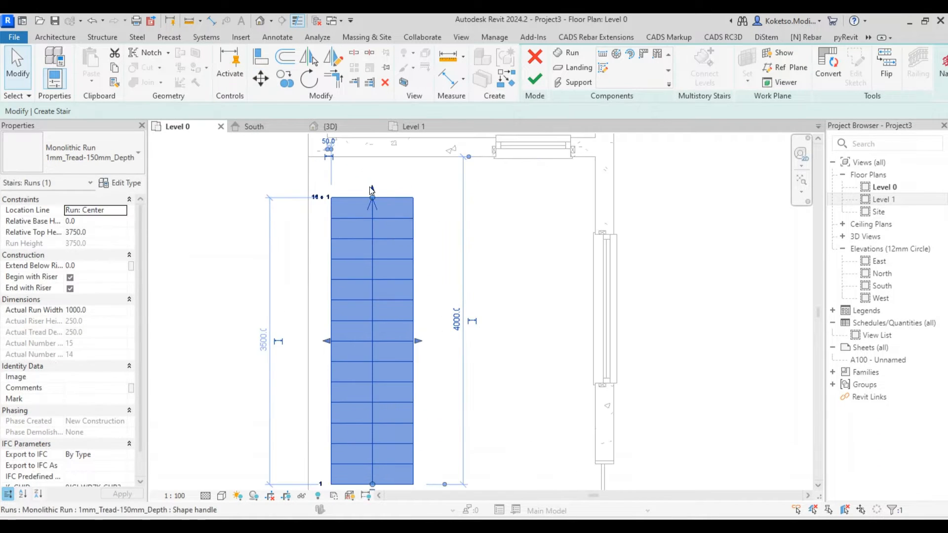
# Extend the stair run's north end to the outer face of the annex's south wall and finish the stair.
pyautogui.moveTo(372, 192); pyautogui.dragTo(370, 152)
pyautogui.scroll(-2, 370, 151)
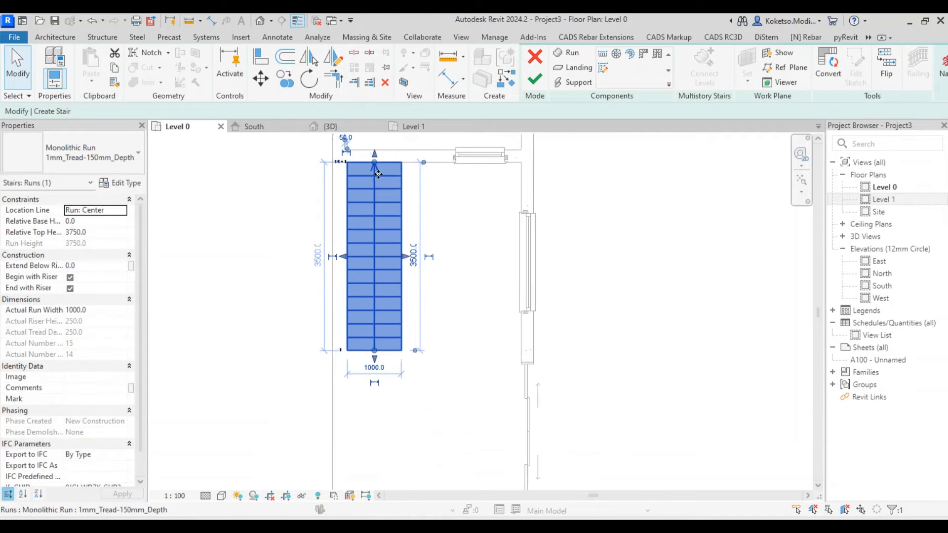
pyautogui.scroll(3, 373, 192)
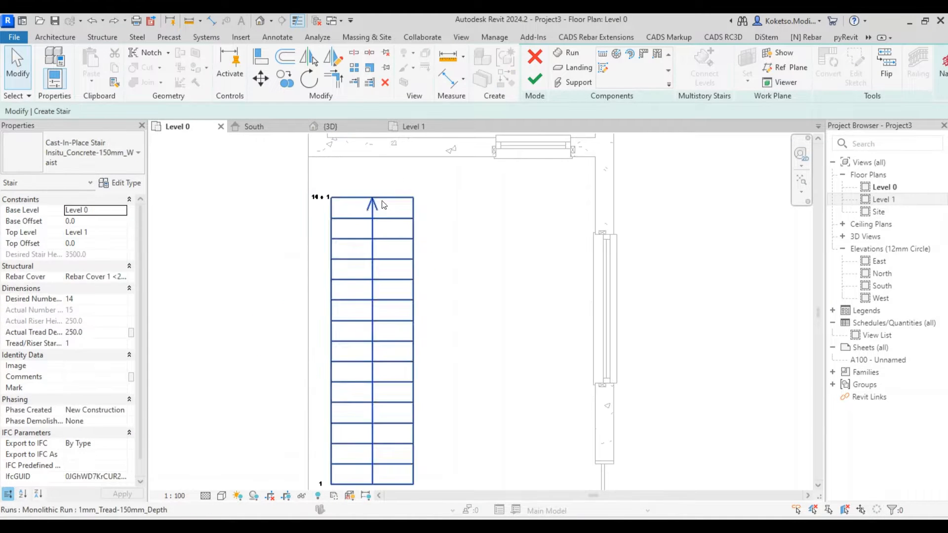
pyautogui.moveTo(372, 196); pyautogui.dragTo(371, 138)
pyautogui.scroll(-3, 391, 201)
pyautogui.press('Escape')
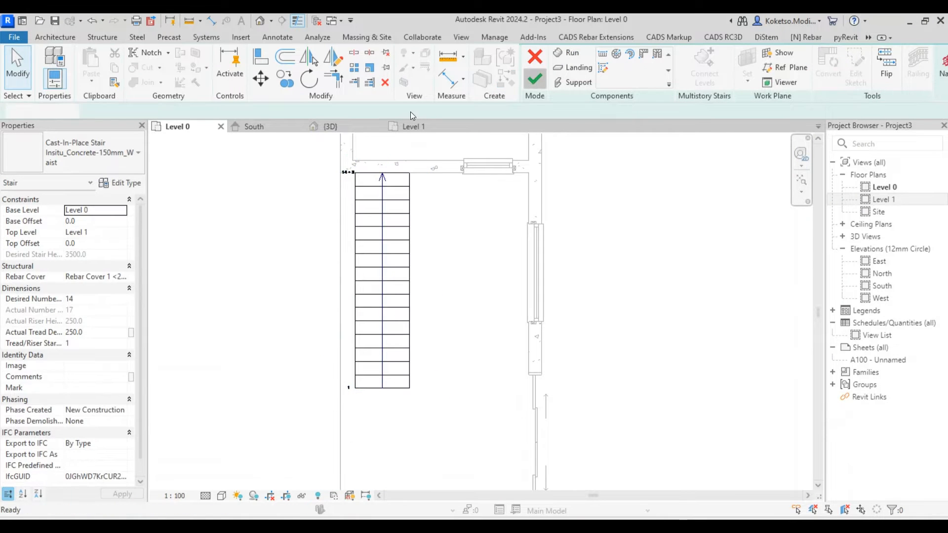
pyautogui.click(535, 79)
# Set the concrete stair's desired number of risers to 16 in the 3D view and check its top against the Level 1 slab.
pyautogui.click(326, 127)
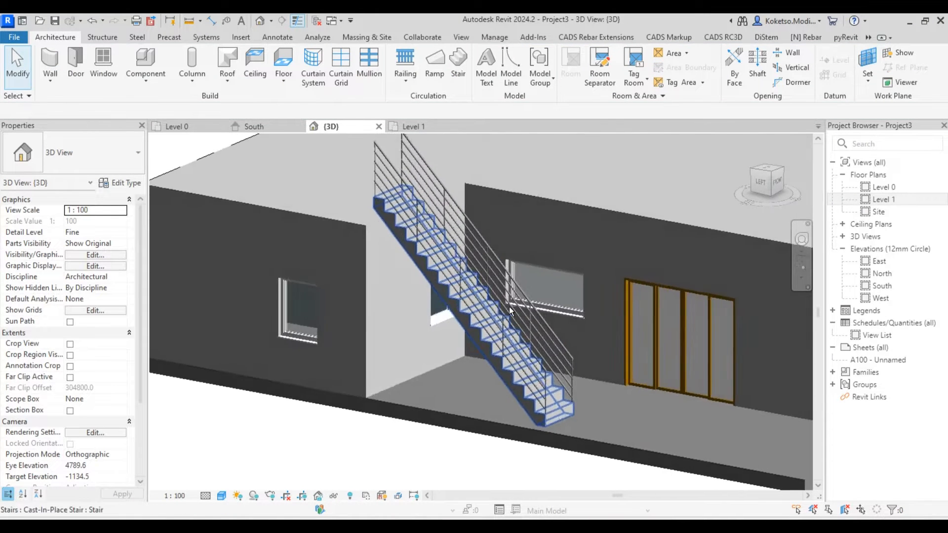
pyautogui.click(436, 285)
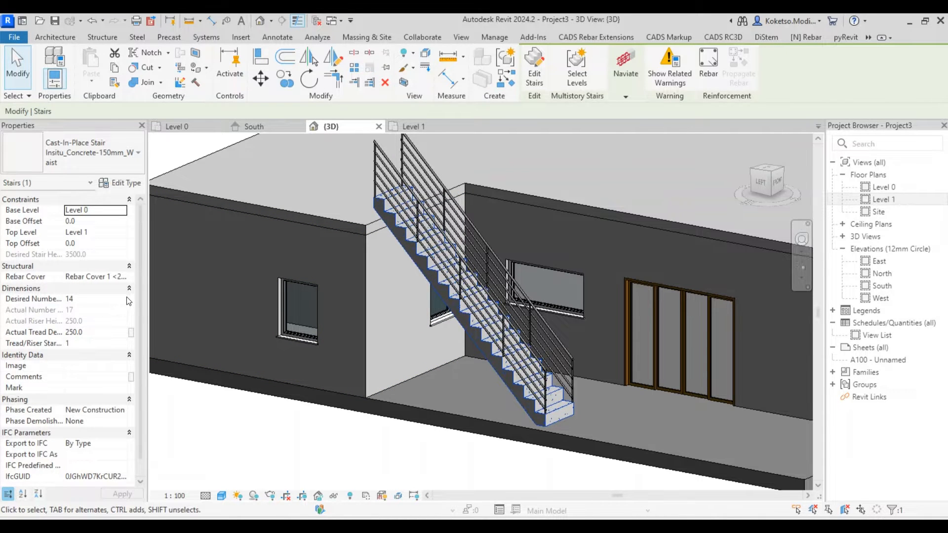
pyautogui.click(127, 299)
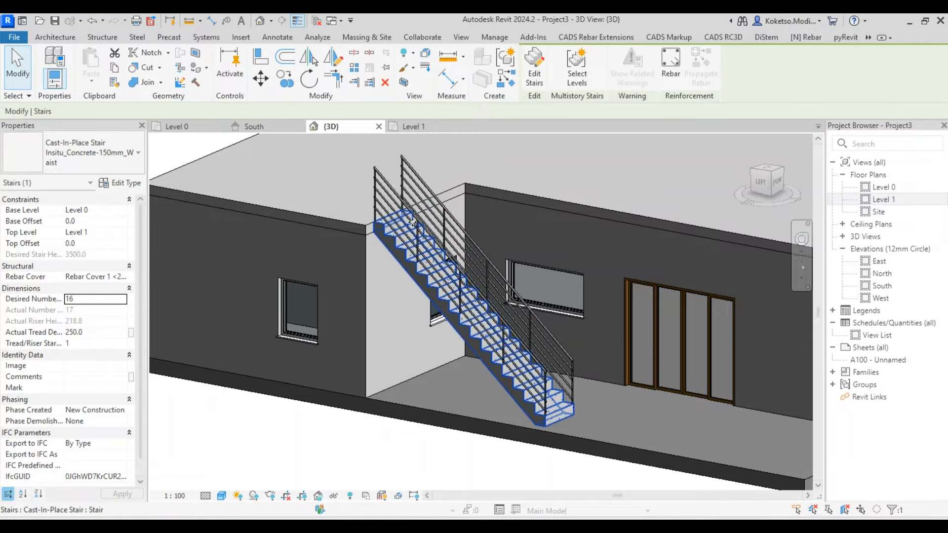
pyautogui.scroll(4, 390, 224)
pyautogui.press('Escape')
pyautogui.scroll(-5, 379, 228)
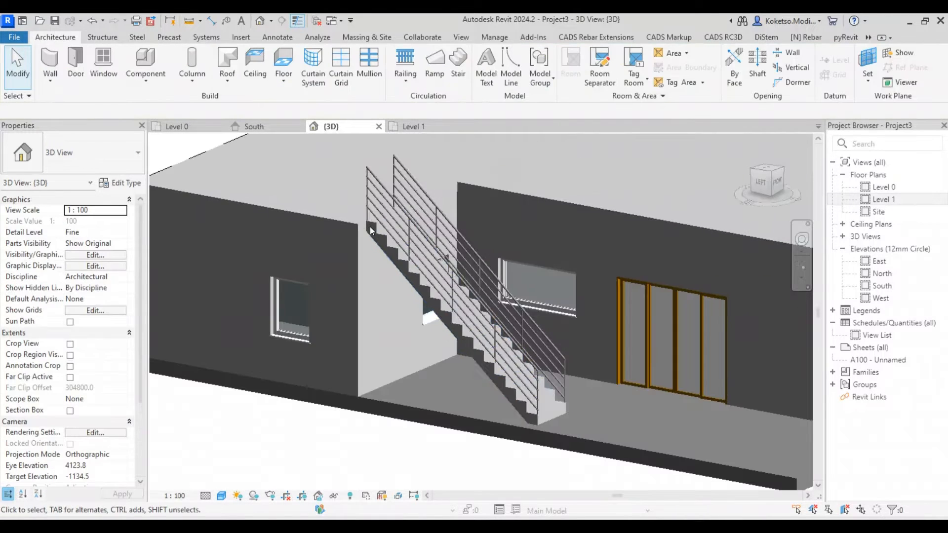
pyautogui.keyDown('shift'); pyautogui.moveTo(416, 265); pyautogui.dragTo(444, 279, button='middle'); pyautogui.keyUp('shift')
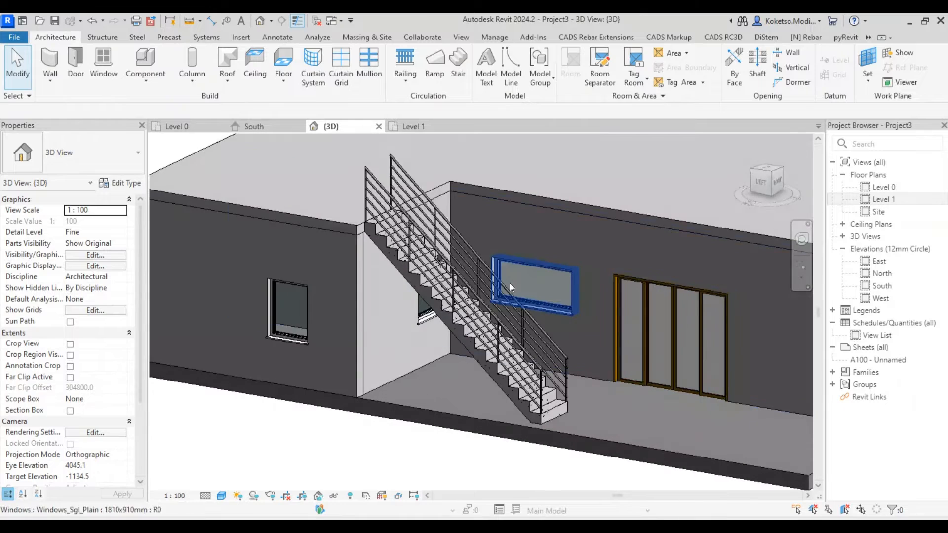
pyautogui.keyDown('shift'); pyautogui.moveTo(574, 394); pyautogui.dragTo(612, 382, button='middle'); pyautogui.keyUp('shift')
pyautogui.keyDown('shift'); pyautogui.moveTo(511, 307); pyautogui.dragTo(460, 283, button='middle'); pyautogui.keyUp('shift')
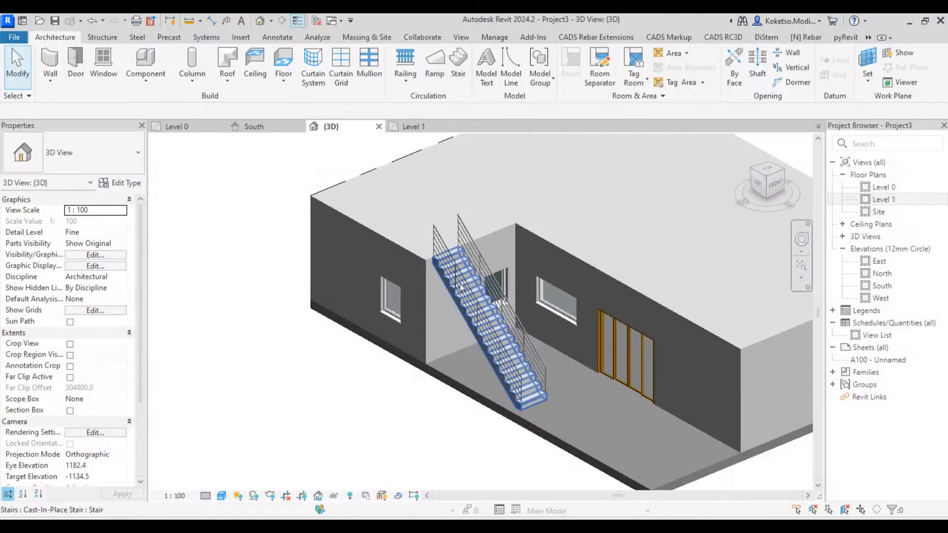
# Set up a structural 230 THK CONC WALL in the Level 1 plan with an unconnected height of 800 mm.
pyautogui.click(410, 126)
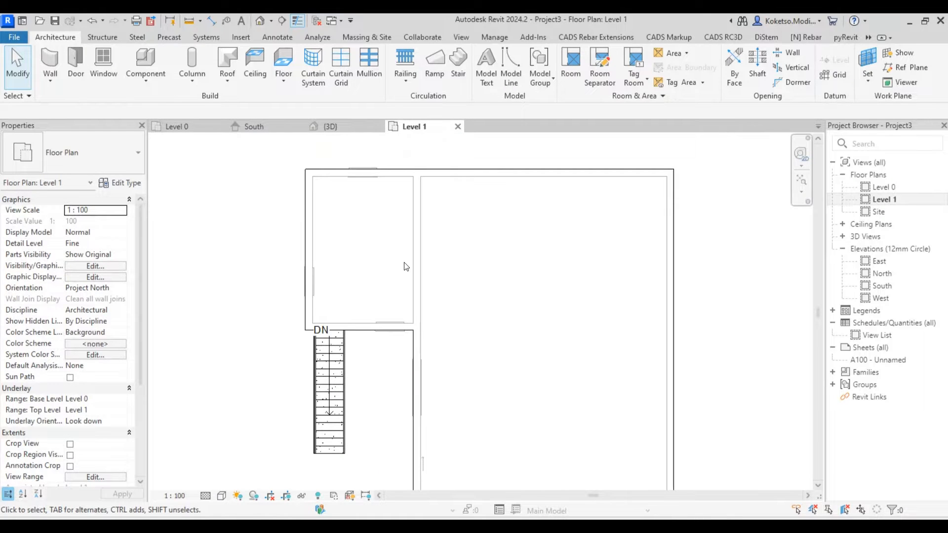
pyautogui.scroll(-2, 406, 267)
pyautogui.scroll(-1, 323, 242)
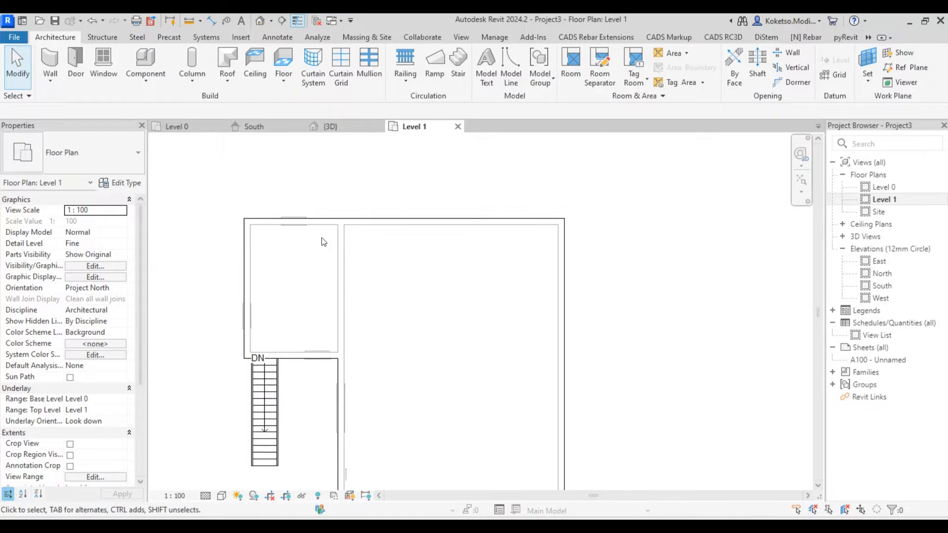
pyautogui.moveTo(324, 242); pyautogui.dragTo(323, 213, button='middle')
pyautogui.click(104, 37)
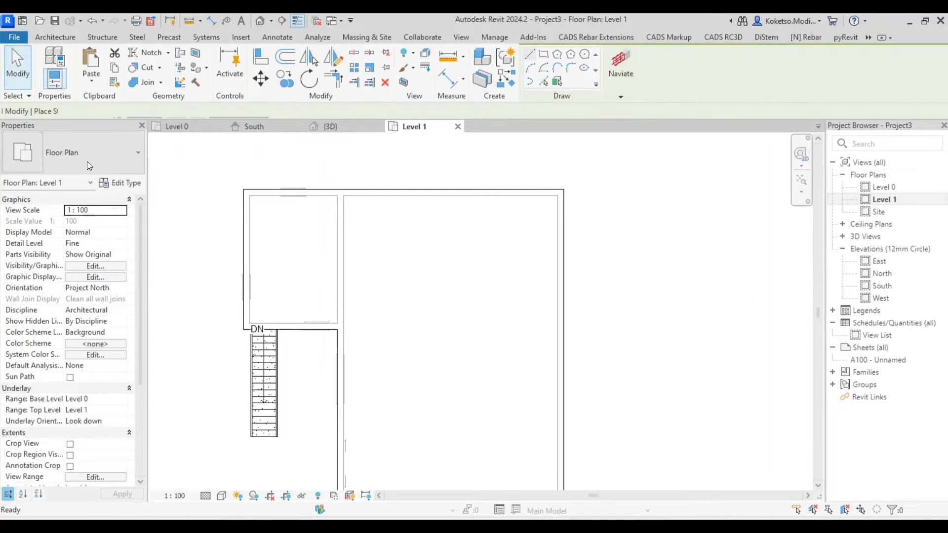
pyautogui.scroll(2, 357, 196)
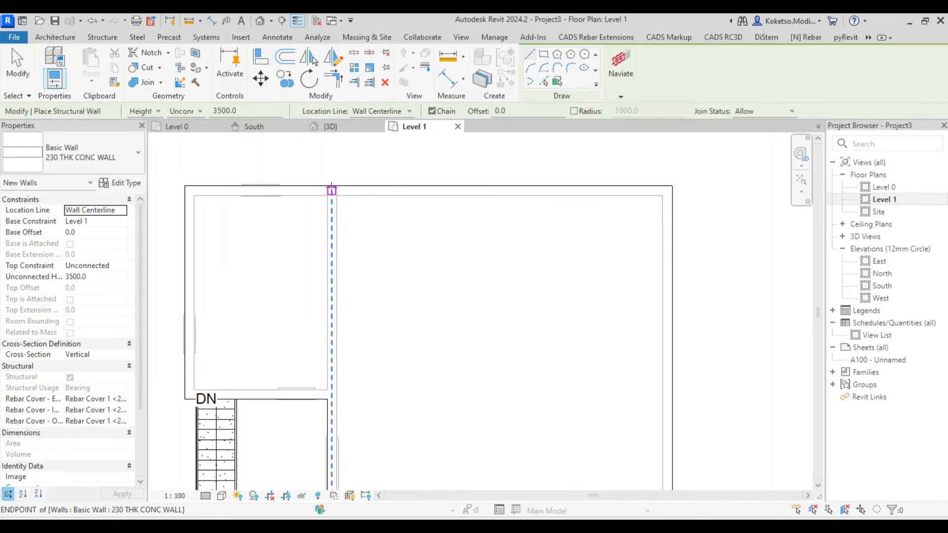
pyautogui.click(332, 190)
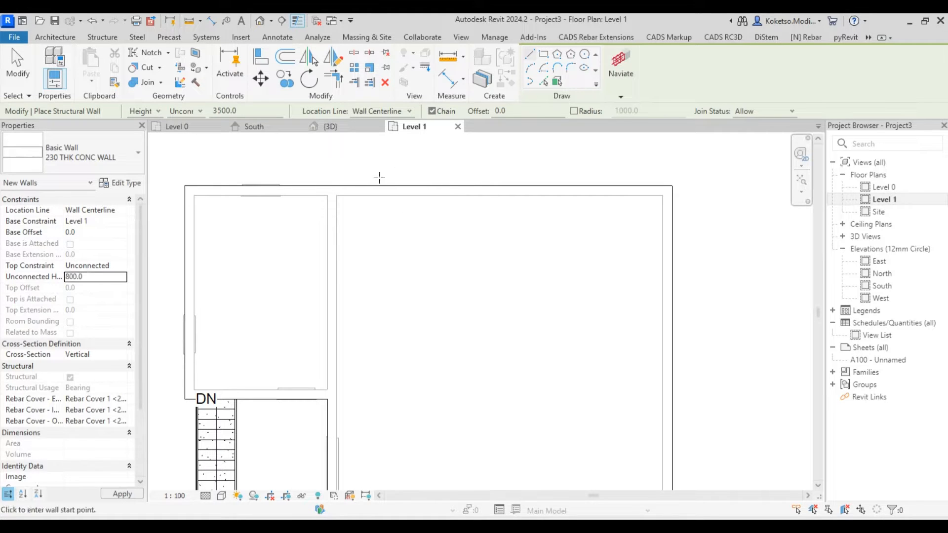
# Draw the parapet wall along the main building's north edge from the annex junction to the northeast corner, and down the east edge.
pyautogui.scroll(2, 332, 192)
pyautogui.click(331, 191)
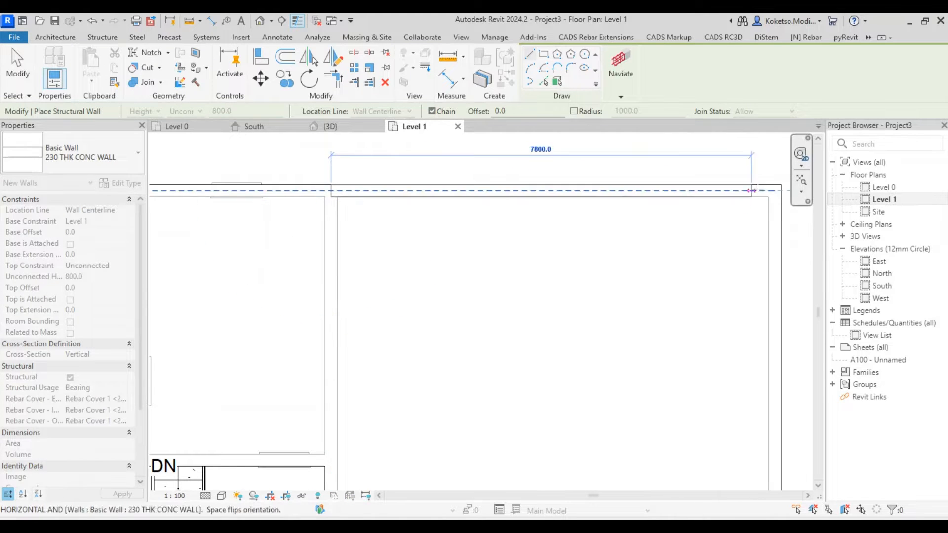
pyautogui.click(773, 192)
pyautogui.scroll(-3, 773, 191)
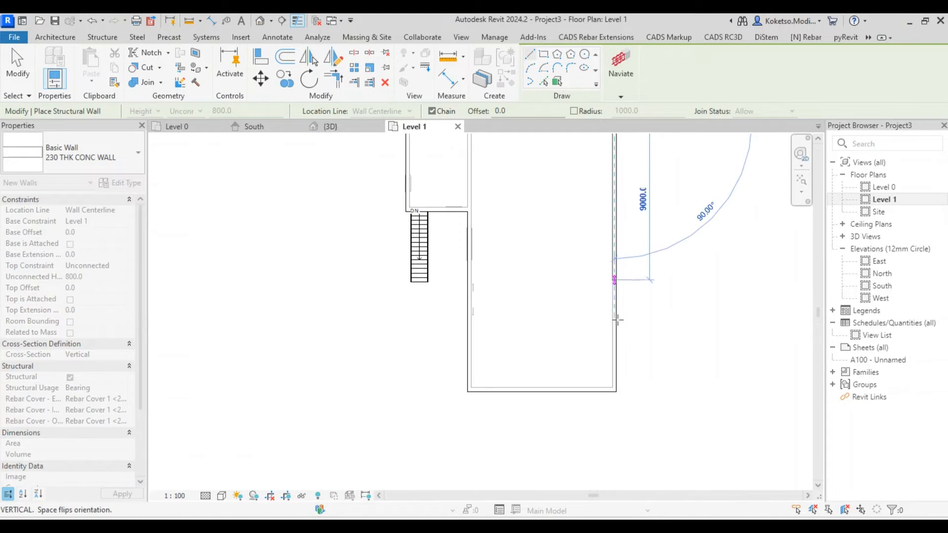
pyautogui.scroll(3, 621, 384)
pyautogui.click(612, 385)
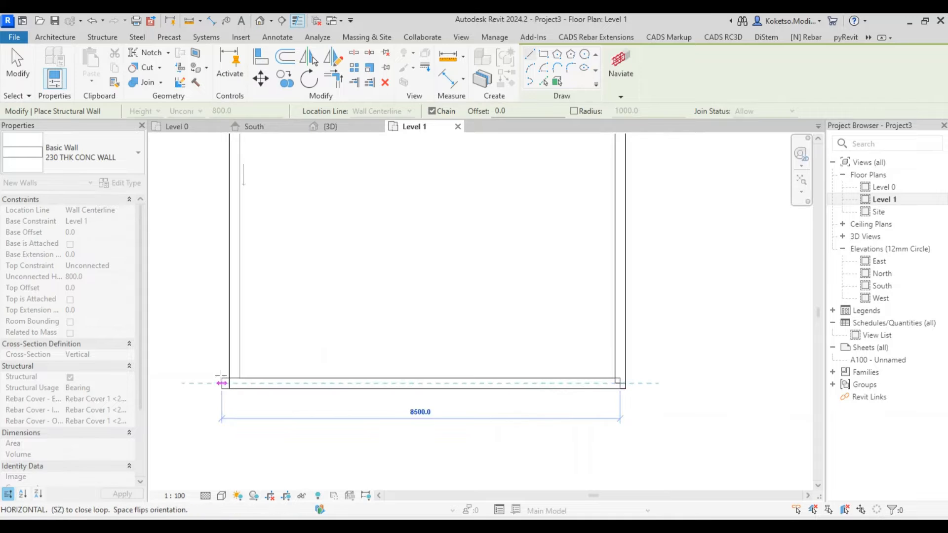
# Continue the parapet along the south edge and up the west edge to the annex's south wall, and end the wall command.
pyautogui.moveTo(254, 226); pyautogui.dragTo(326, 447, button='middle')
pyautogui.scroll(-1, 321, 420)
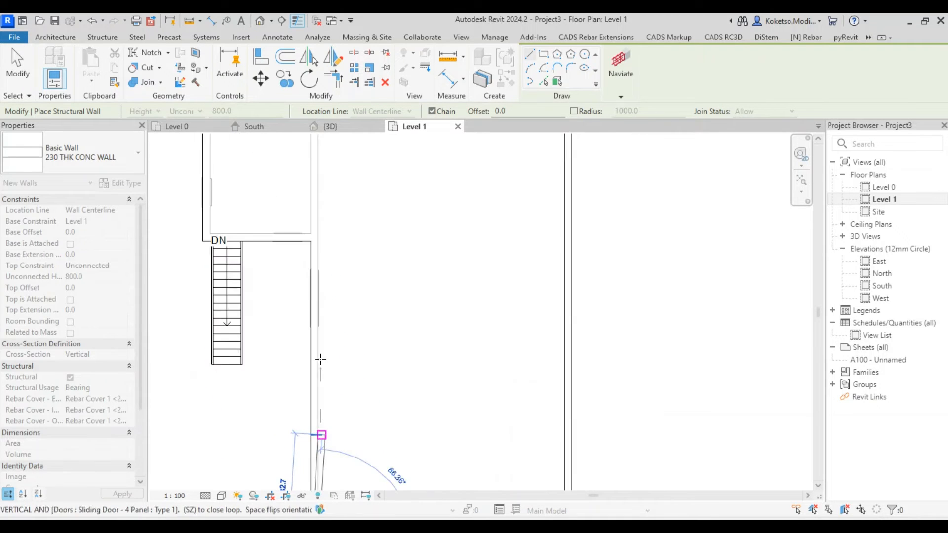
pyautogui.scroll(4, 317, 232)
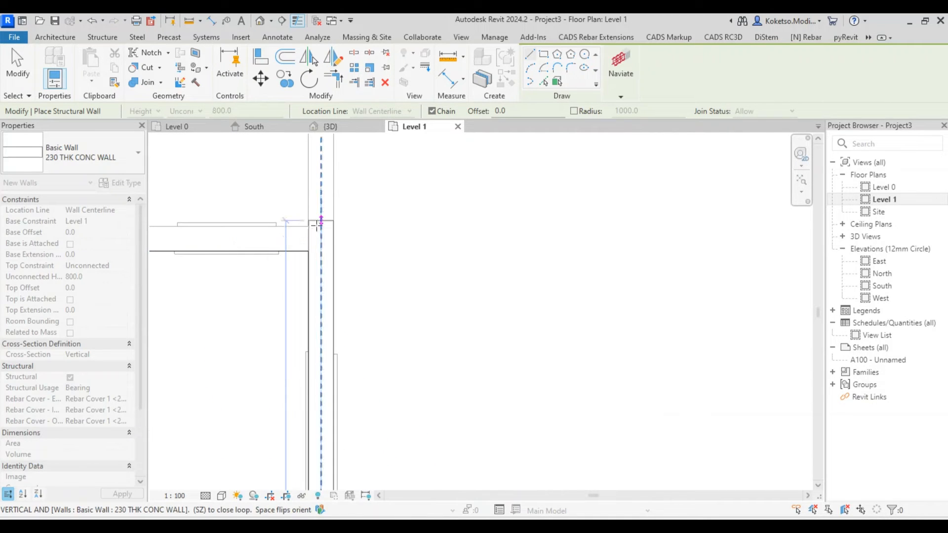
pyautogui.scroll(3, 317, 225)
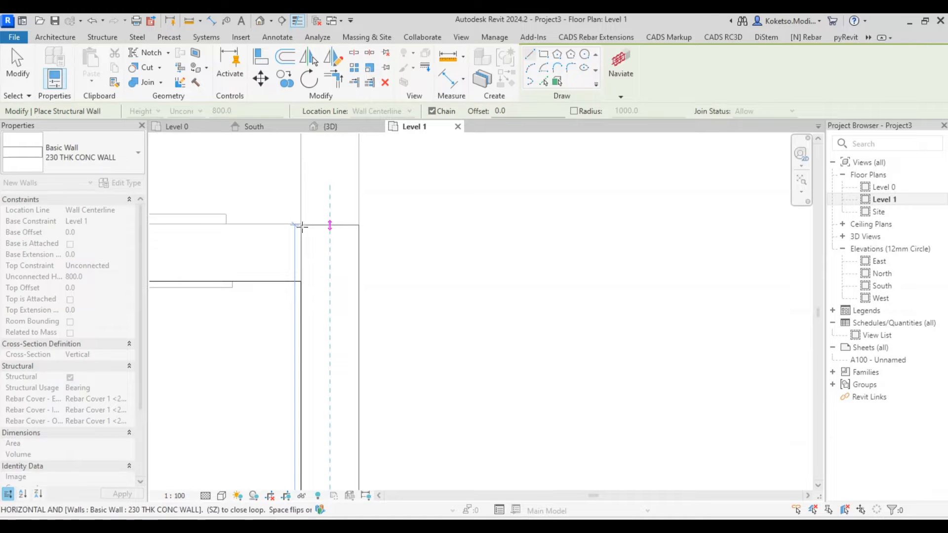
pyautogui.press('Escape')
pyautogui.press('Escape')
# Inspect the new parapet walls from several sides in the 3D view and the stair in the Level 0 plan.
pyautogui.click(335, 126)
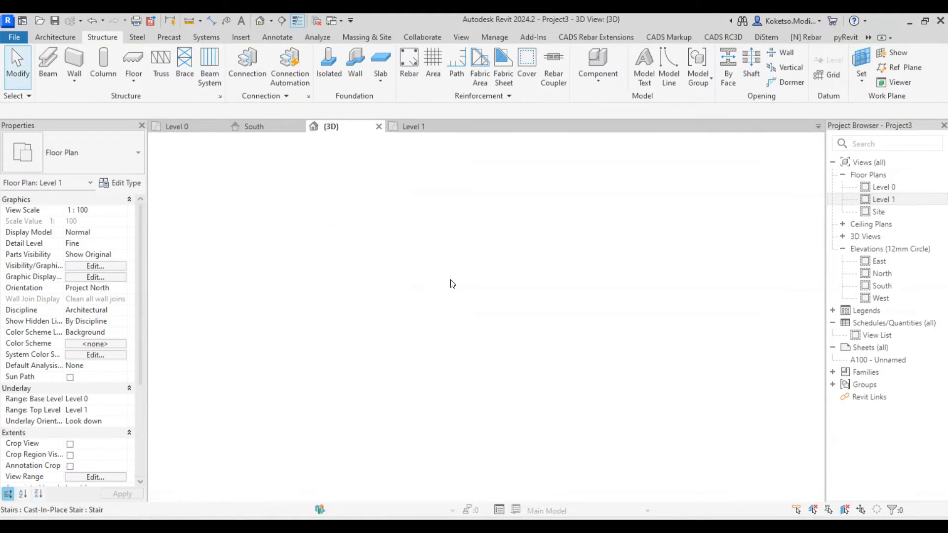
pyautogui.scroll(-1, 502, 296)
pyautogui.moveTo(502, 296); pyautogui.dragTo(395, 341, button='middle')
pyautogui.keyDown('shift'); pyautogui.moveTo(671, 364); pyautogui.dragTo(481, 316, button='middle'); pyautogui.keyUp('shift')
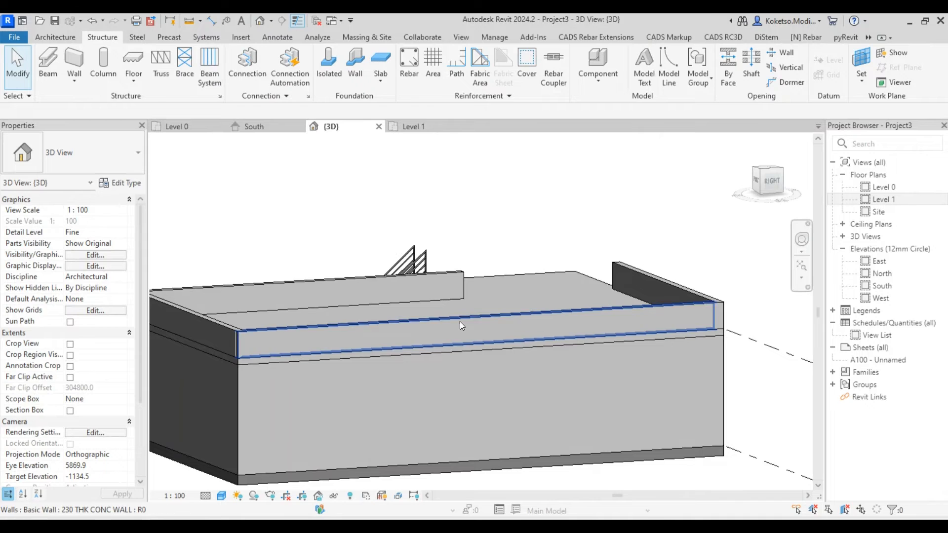
pyautogui.click(461, 322)
pyautogui.keyDown('shift'); pyautogui.moveTo(465, 357); pyautogui.dragTo(553, 351, button='middle'); pyautogui.keyUp('shift')
pyautogui.press('Escape')
pyautogui.keyDown('shift'); pyautogui.moveTo(556, 297); pyautogui.dragTo(455, 355, button='middle'); pyautogui.keyUp('shift')
pyautogui.scroll(4, 455, 354)
pyautogui.click(179, 128)
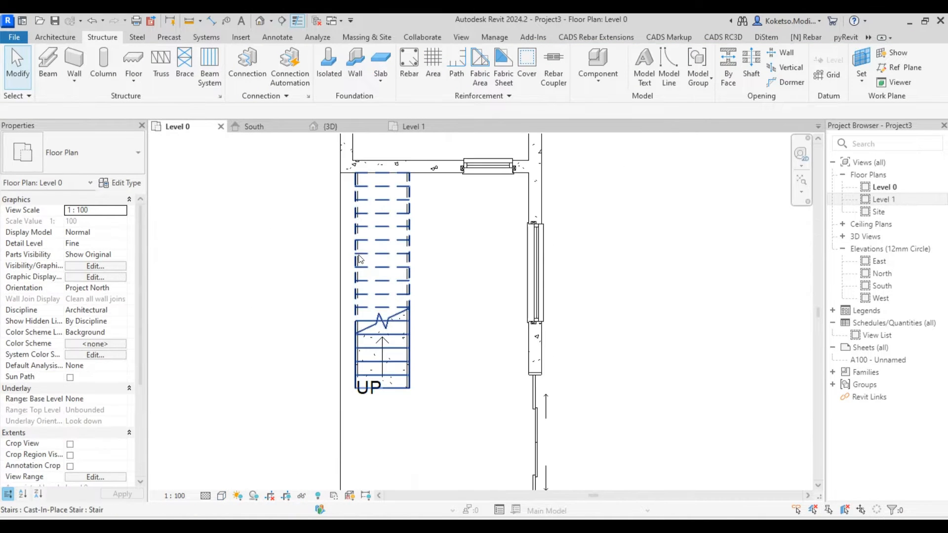
pyautogui.moveTo(447, 224); pyautogui.dragTo(491, 296, button='middle')
# Create a 2240 mm long 900mm_Pipe railing on Level 1 along the annex's south wall centreline, from the west parapet to the stair's east edge.
pyautogui.click(412, 127)
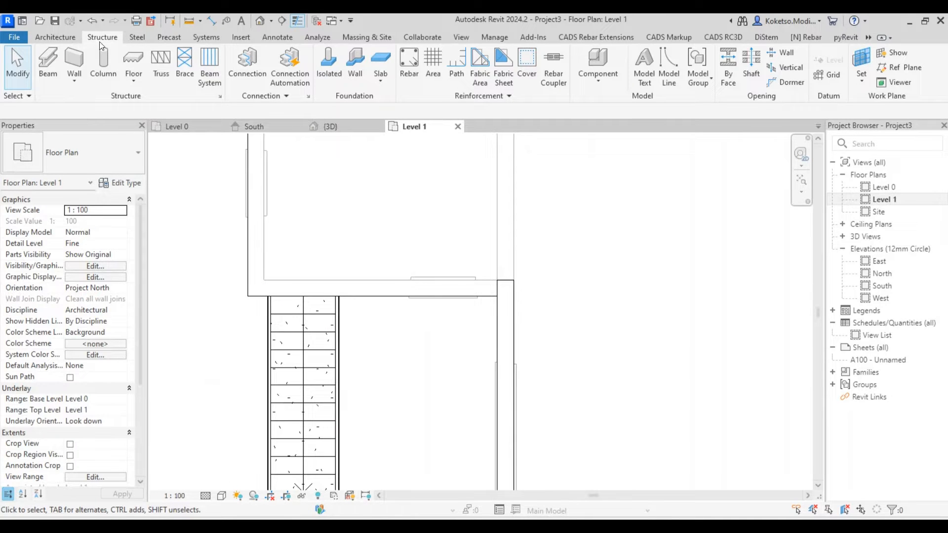
pyautogui.click(54, 37)
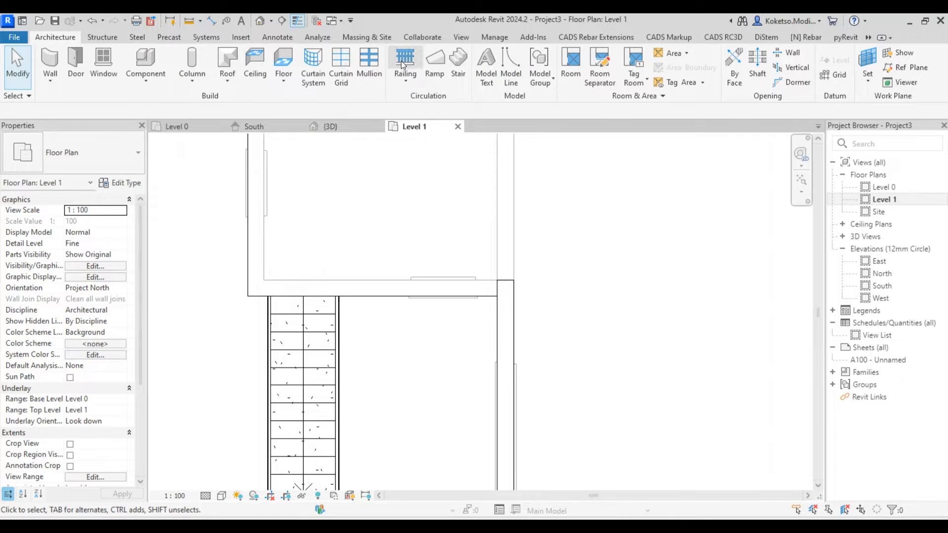
pyautogui.scroll(1, 488, 284)
pyautogui.click(499, 289)
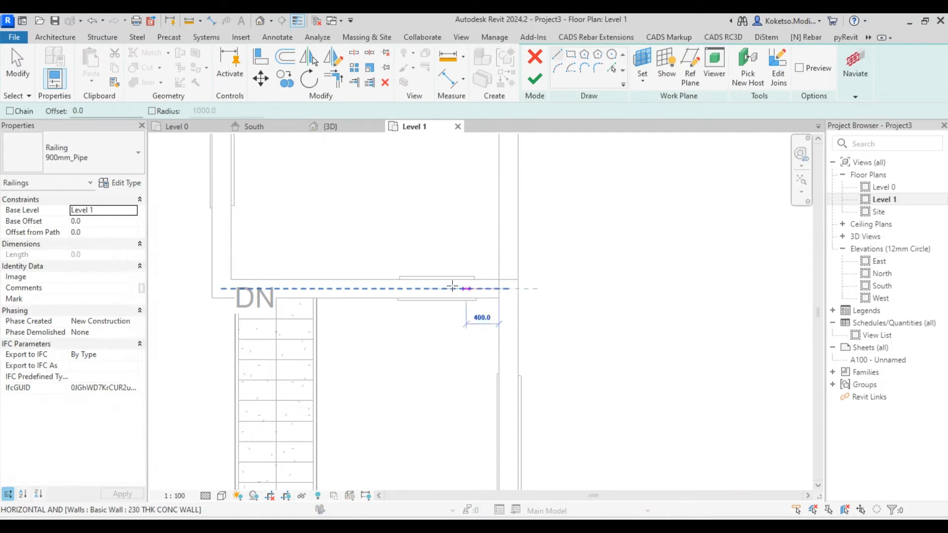
pyautogui.scroll(1, 340, 289)
pyautogui.scroll(2, 306, 289)
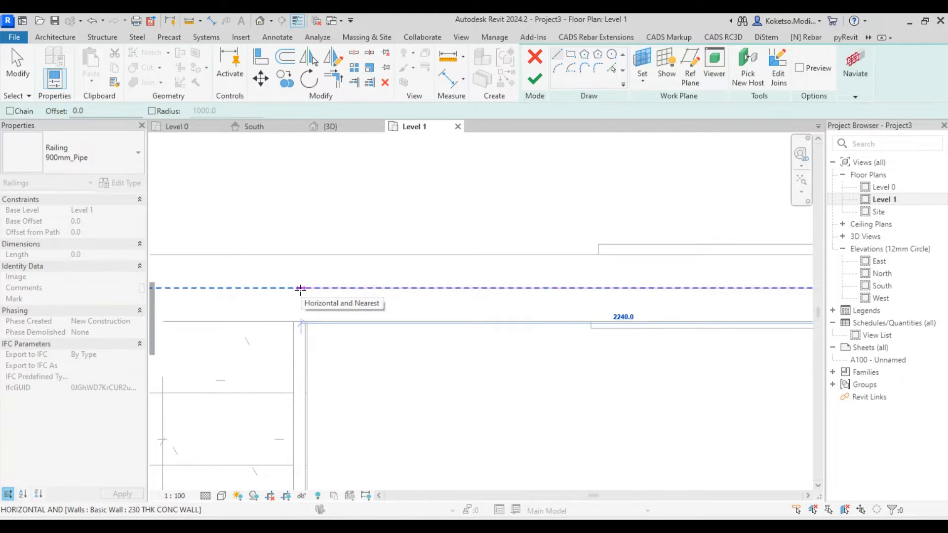
pyautogui.click(300, 289)
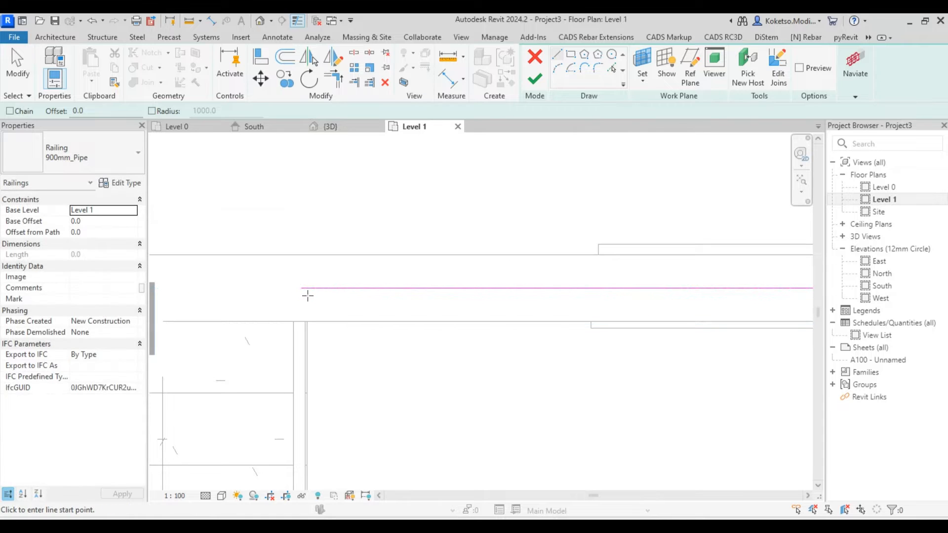
pyautogui.click(341, 126)
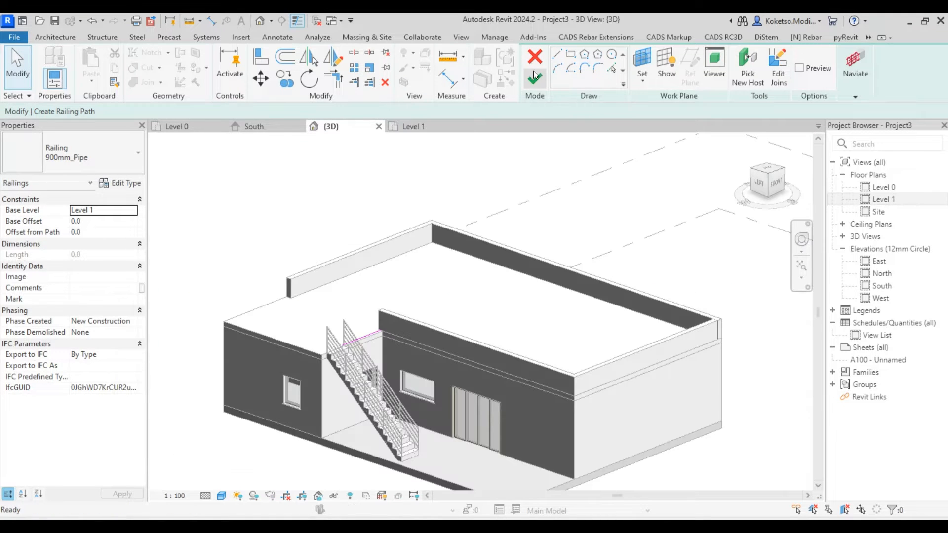
pyautogui.click(535, 78)
# Assign the 200 THK CONC FLOOR slab as the new host of the Level 1 railing and check it in 3D.
pyautogui.scroll(5, 367, 331)
pyautogui.scroll(4, 368, 336)
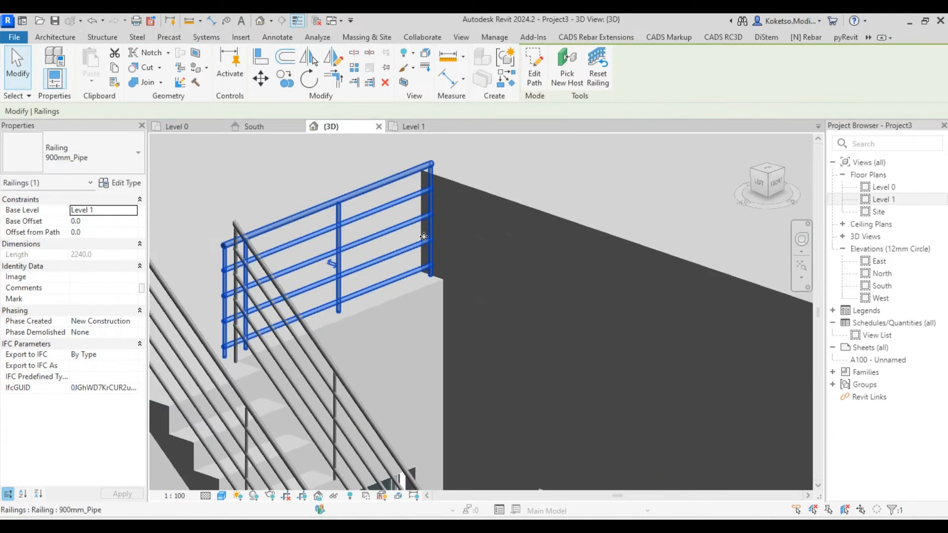
pyautogui.click(566, 59)
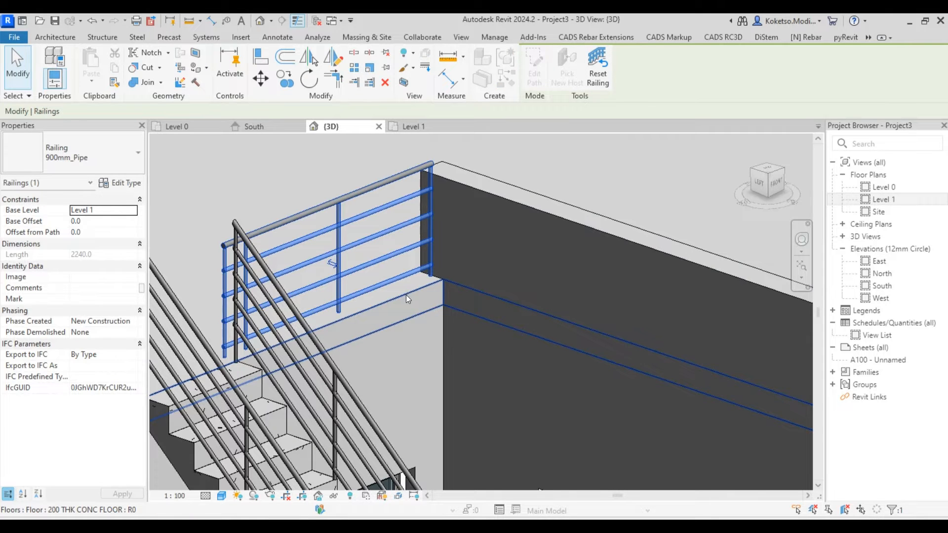
pyautogui.click(406, 295)
pyautogui.scroll(-4, 403, 295)
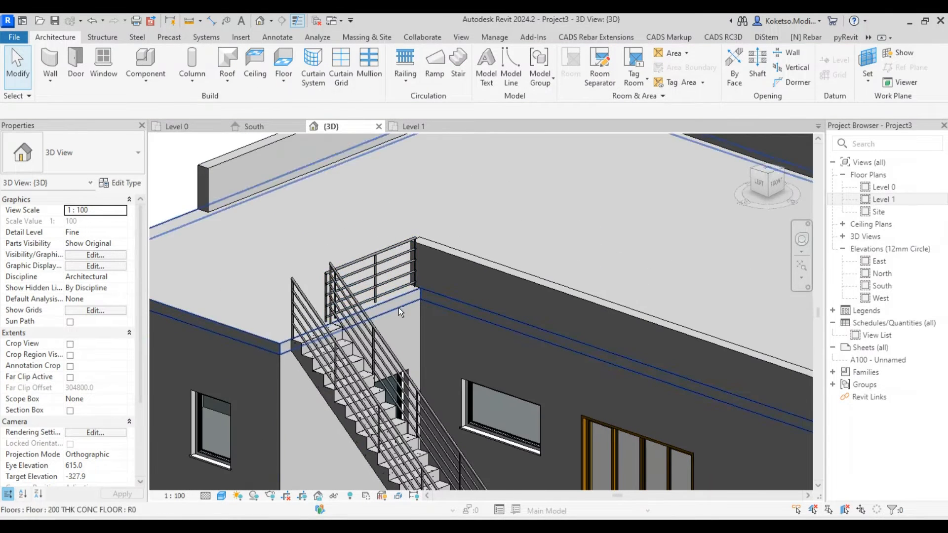
pyautogui.keyDown('shift'); pyautogui.moveTo(398, 308); pyautogui.dragTo(379, 283, button='middle'); pyautogui.keyUp('shift')
pyautogui.scroll(-2, 379, 279)
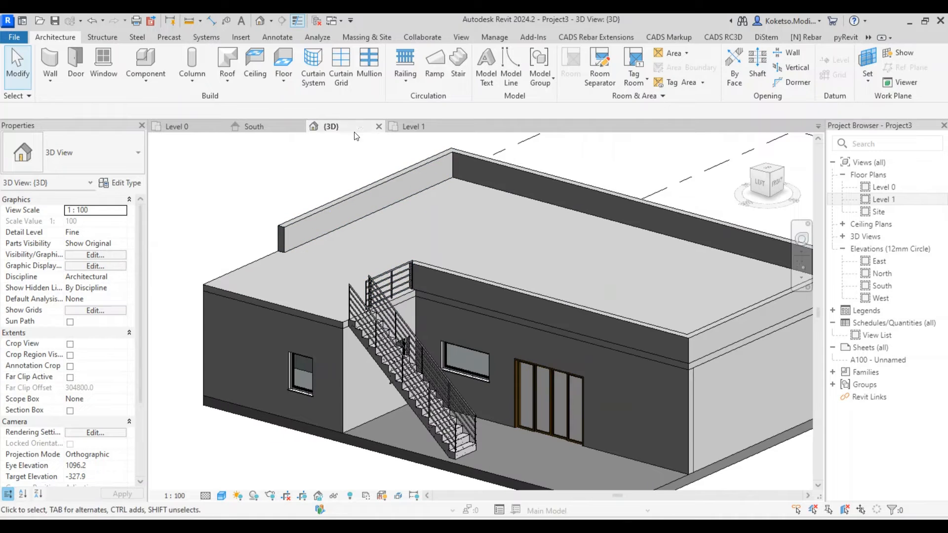
# Delete the stair path with its DN label from the Level 1 plan.
pyautogui.click(412, 128)
pyautogui.scroll(-2, 400, 316)
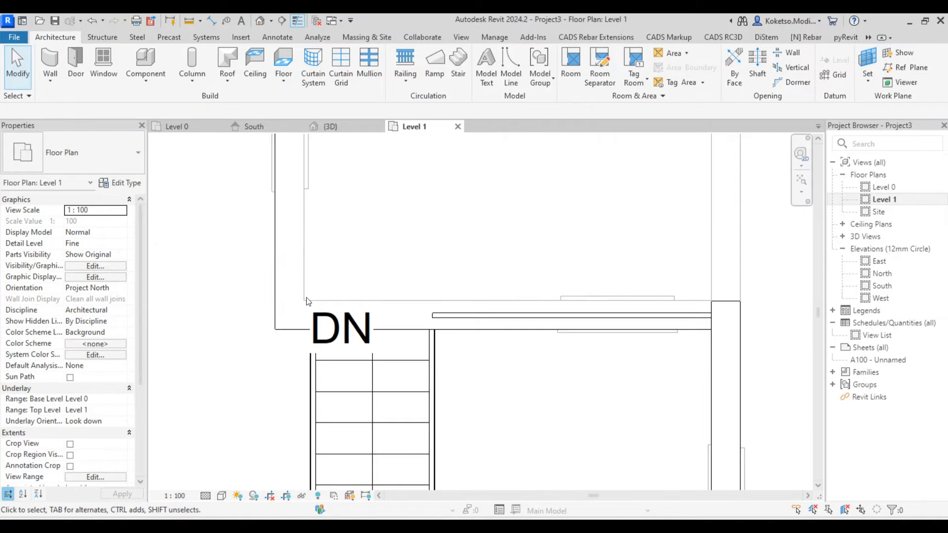
pyautogui.click(336, 323)
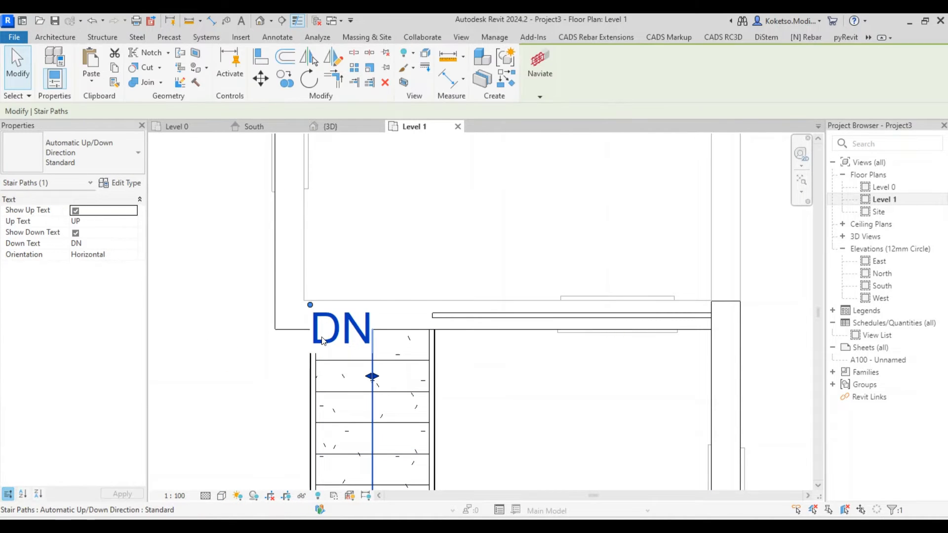
pyautogui.press('Delete')
pyautogui.click(344, 325)
pyautogui.press('Delete')
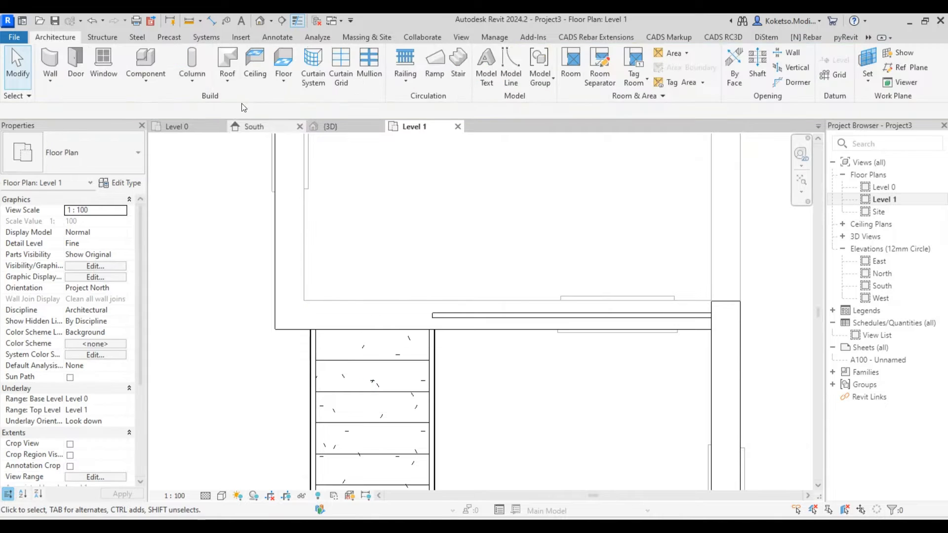
# Sketch a 900mm_Pipe railing on Level 1 from the stair's west edge to the annex's southwest corner and up the west wall centreline.
pyautogui.click(313, 316)
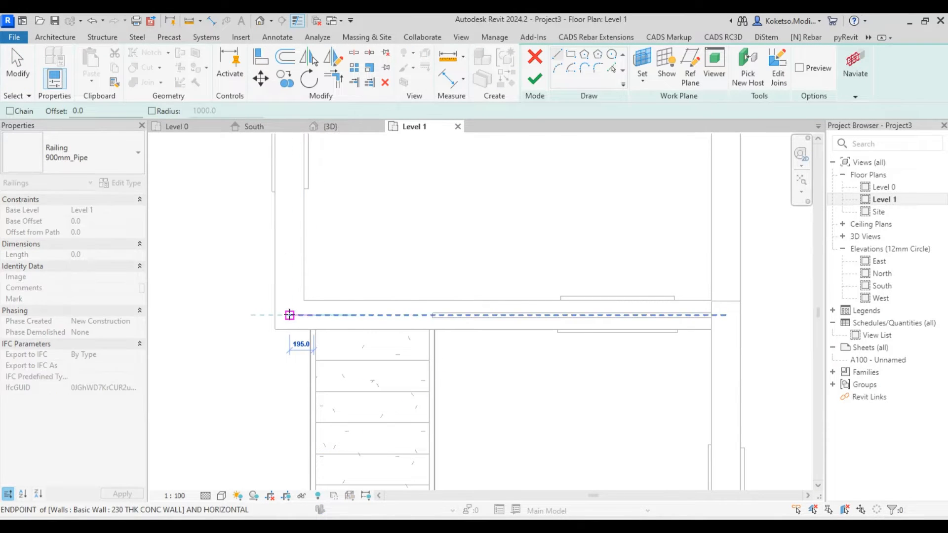
pyautogui.click(289, 315)
pyautogui.moveTo(296, 245); pyautogui.dragTo(296, 381, button='middle')
pyautogui.scroll(-2, 291, 380)
pyautogui.scroll(-1, 266, 393)
pyautogui.moveTo(290, 183)
pyautogui.mouseDown(button='middle')
pyautogui.moveTo(266, 393)
pyautogui.moveTo(336, 199)
pyautogui.mouseUp(button='middle')
pyautogui.scroll(2, 254, 400)
pyautogui.scroll(-2, 337, 198)
pyautogui.moveTo(309, 431); pyautogui.dragTo(326, 440, button='middle')
pyautogui.scroll(2, 336, 278)
pyautogui.click(391, 261)
pyautogui.scroll(-2, 326, 442)
pyautogui.scroll(2, 328, 200)
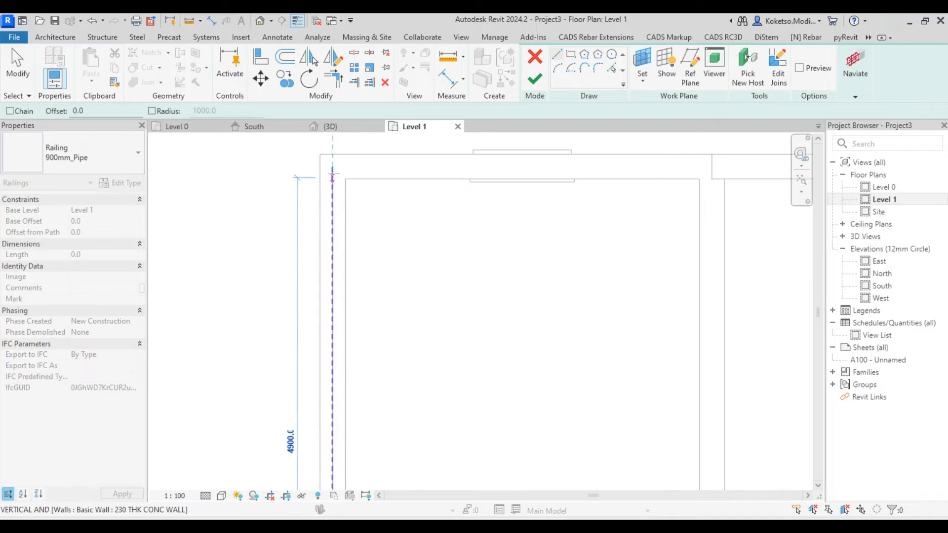
# Extend the railing path along the annex's north wall centreline to the parapet end and finish the railing, 8695 mm long overall.
pyautogui.click(711, 167)
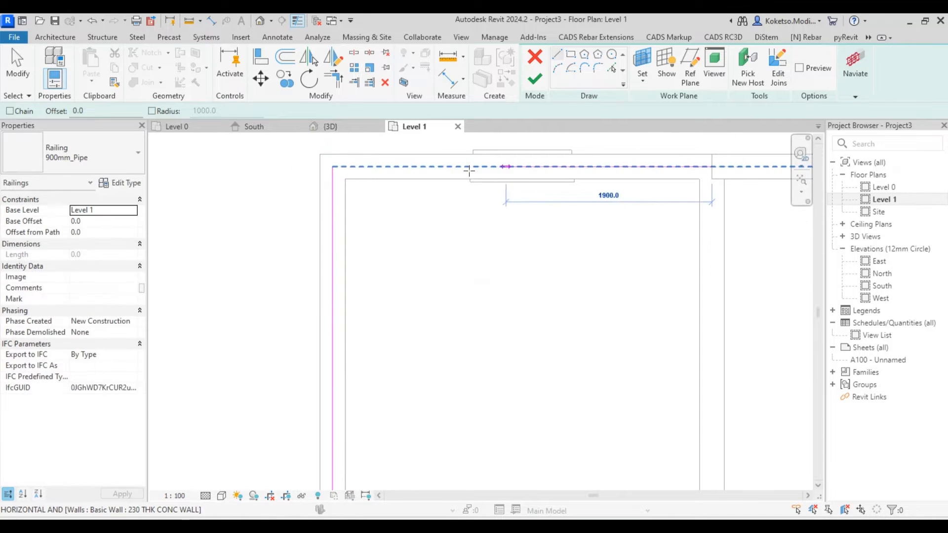
pyautogui.click(346, 167)
pyautogui.press('Escape')
pyautogui.click(535, 79)
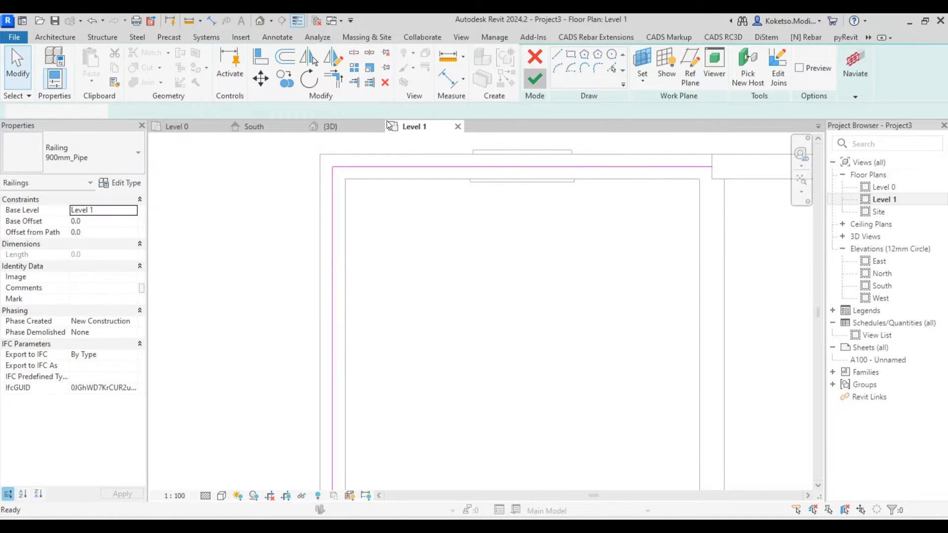
# Assign the Level 1 floor slab as the new host of the annex railing in the 3D view.
pyautogui.click(344, 128)
pyautogui.scroll(3, 296, 212)
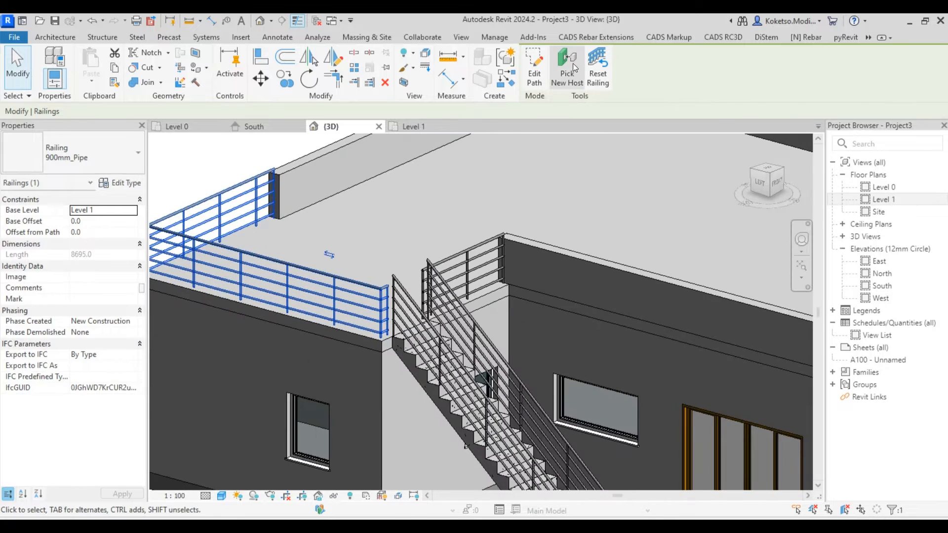
pyautogui.scroll(-3, 256, 226)
pyautogui.press('Escape')
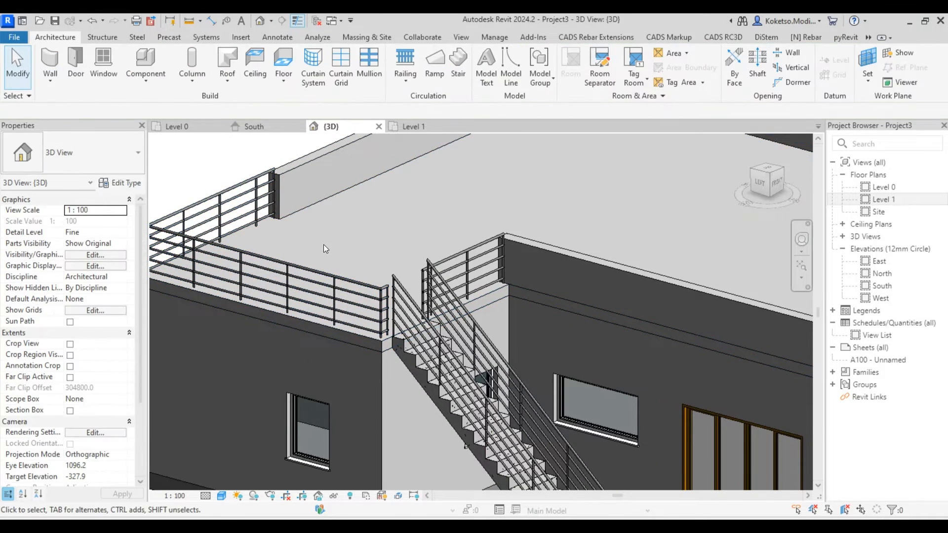
# Inspect the railings, stair, roof slab and parapet walls in the 3D view.
pyautogui.scroll(3, 463, 321)
pyautogui.keyDown('shift'); pyautogui.moveTo(463, 321); pyautogui.dragTo(488, 301, button='middle'); pyautogui.keyUp('shift')
pyautogui.scroll(-1, 488, 300)
pyautogui.moveTo(434, 334); pyautogui.dragTo(361, 304, button='middle')
pyautogui.scroll(-3, 334, 341)
pyautogui.scroll(3, 421, 342)
pyautogui.click(432, 347)
pyautogui.scroll(-2, 360, 308)
pyautogui.keyDown('shift'); pyautogui.moveTo(436, 369); pyautogui.dragTo(483, 328, button='middle'); pyautogui.keyUp('shift')
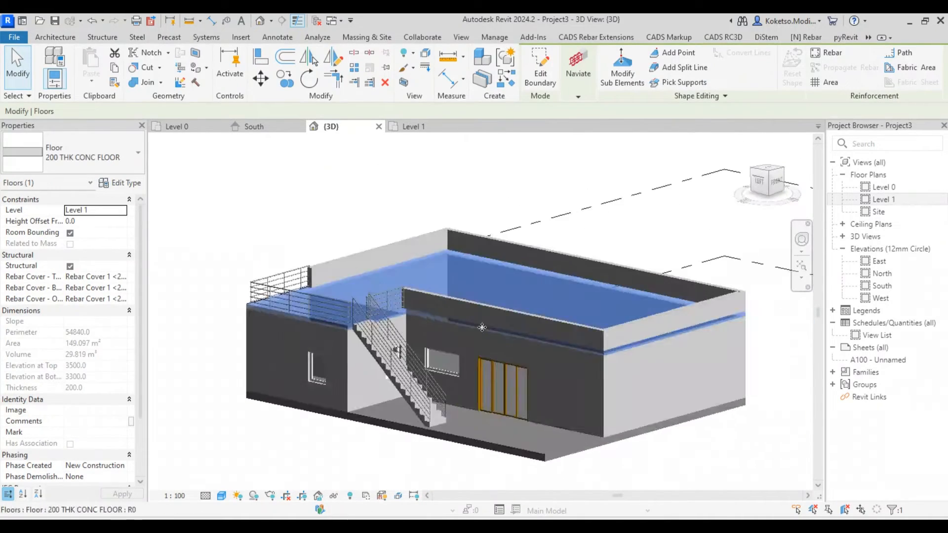
pyautogui.press('Escape')
pyautogui.keyDown('shift'); pyautogui.moveTo(618, 398); pyautogui.dragTo(597, 383, button='middle'); pyautogui.keyUp('shift')
pyautogui.scroll(2, 579, 347)
pyautogui.scroll(-2, 612, 385)
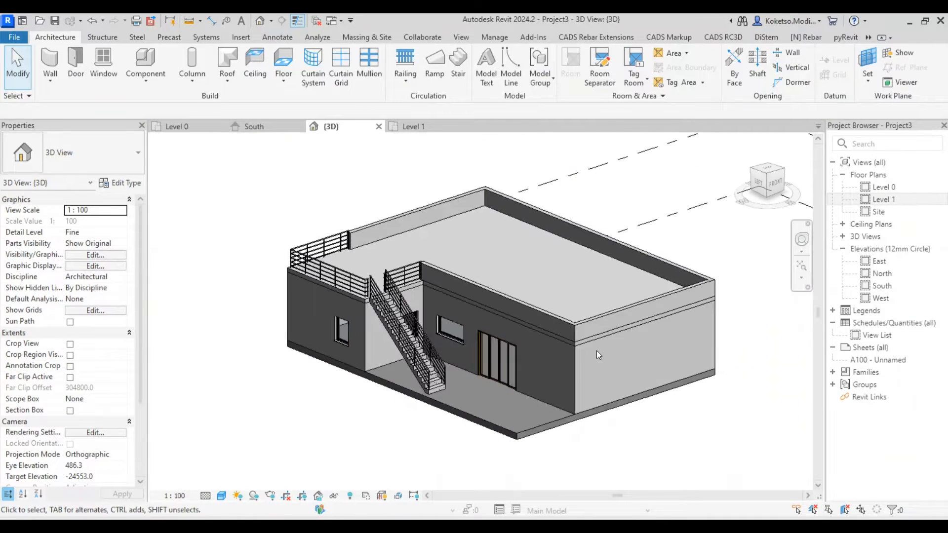
pyautogui.scroll(3, 597, 350)
pyautogui.moveTo(564, 354); pyautogui.dragTo(512, 396, button='middle')
pyautogui.scroll(-2, 570, 360)
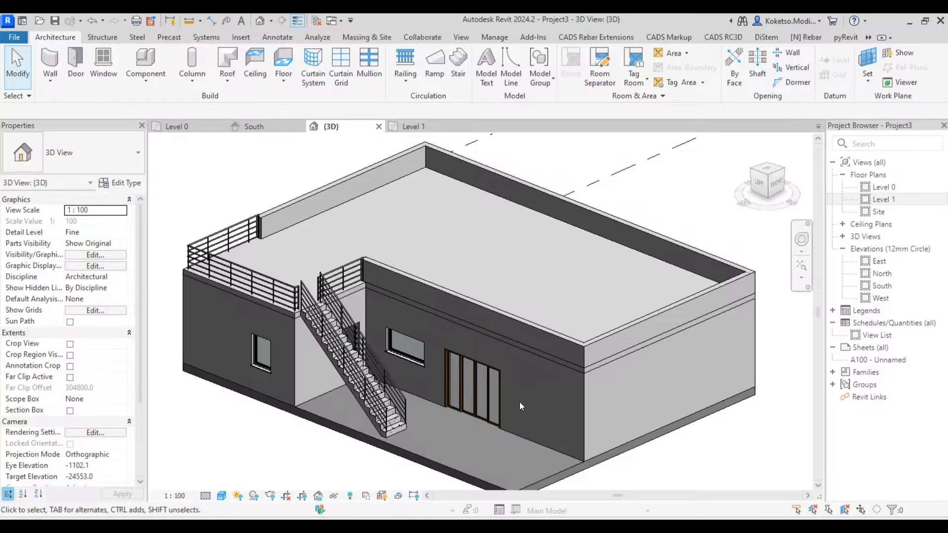
pyautogui.moveTo(519, 402)
pyautogui.keyDown('shift'); pyautogui.mouseDown(button='middle')
pyautogui.moveTo(516, 378)
pyautogui.moveTo(524, 389)
pyautogui.moveTo(508, 389)
pyautogui.moveTo(524, 415)
pyautogui.moveTo(524, 384)
pyautogui.mouseUp(button='middle'); pyautogui.keyUp('shift')
pyautogui.scroll(1, 525, 415)
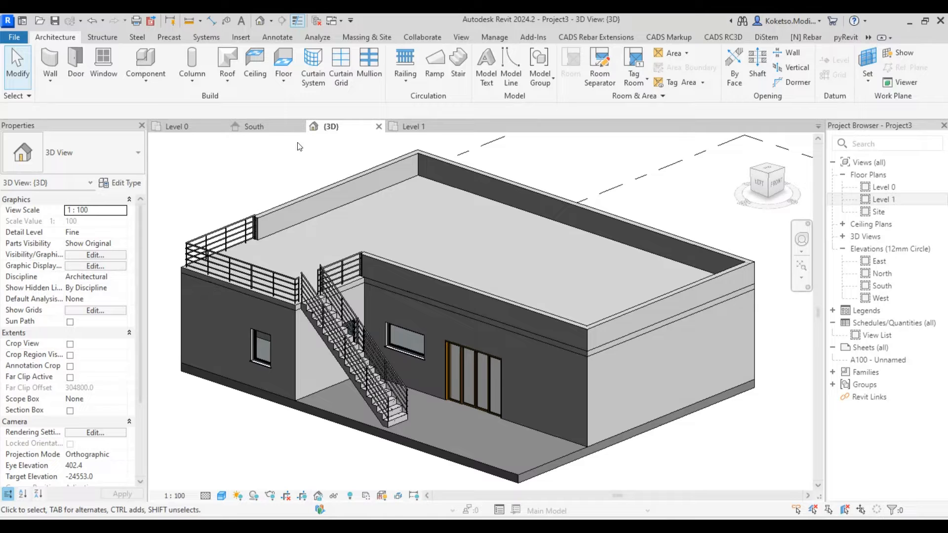
# Look through the component types available for placement in the Level 1 plan, and leave the command without placing anything.
pyautogui.click(411, 127)
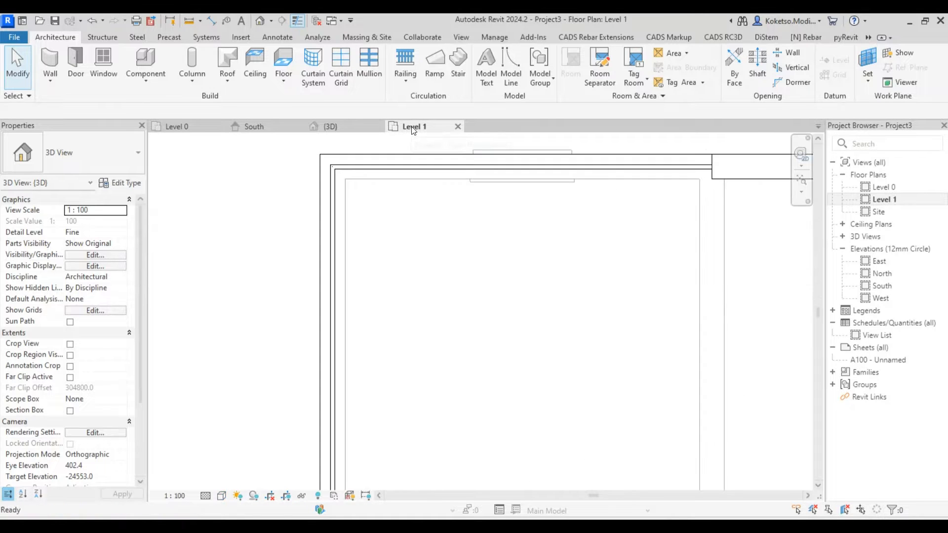
pyautogui.scroll(1, 383, 206)
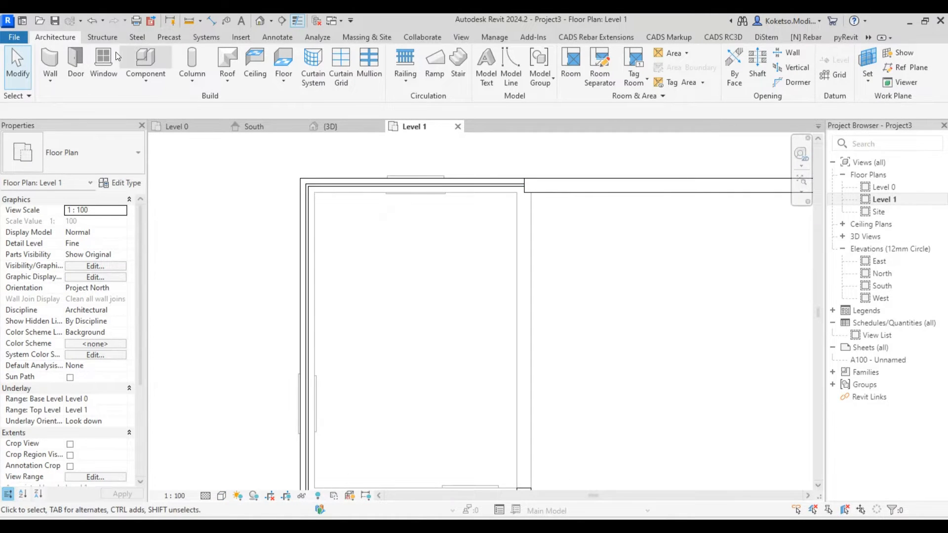
pyautogui.click(159, 63)
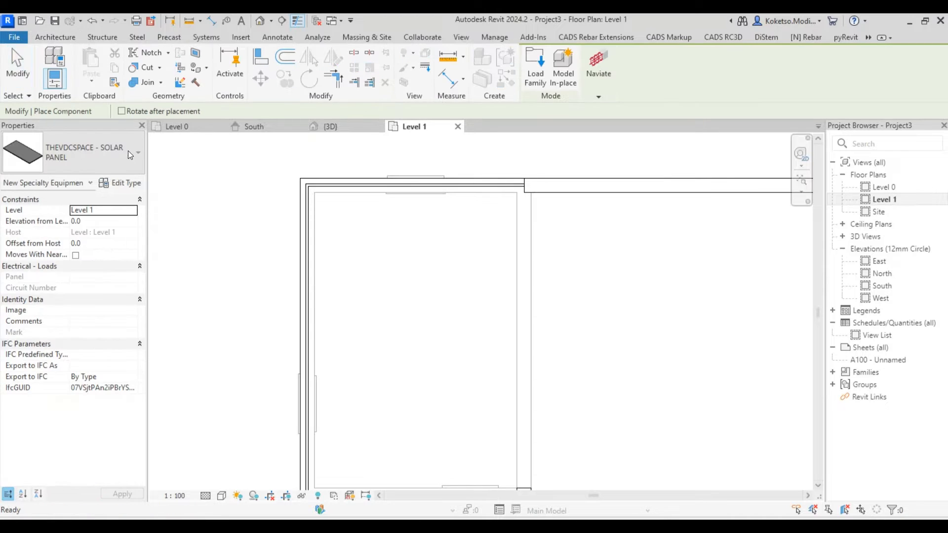
pyautogui.scroll(10, 72, 252)
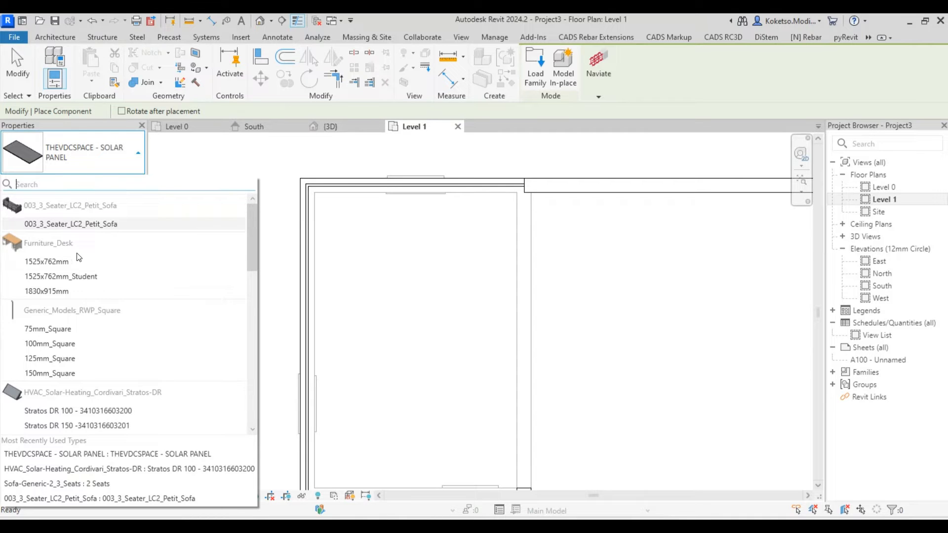
pyautogui.scroll(-2, 77, 257)
pyautogui.scroll(2, 94, 247)
pyautogui.scroll(-5, 95, 247)
pyautogui.scroll(-8, 99, 272)
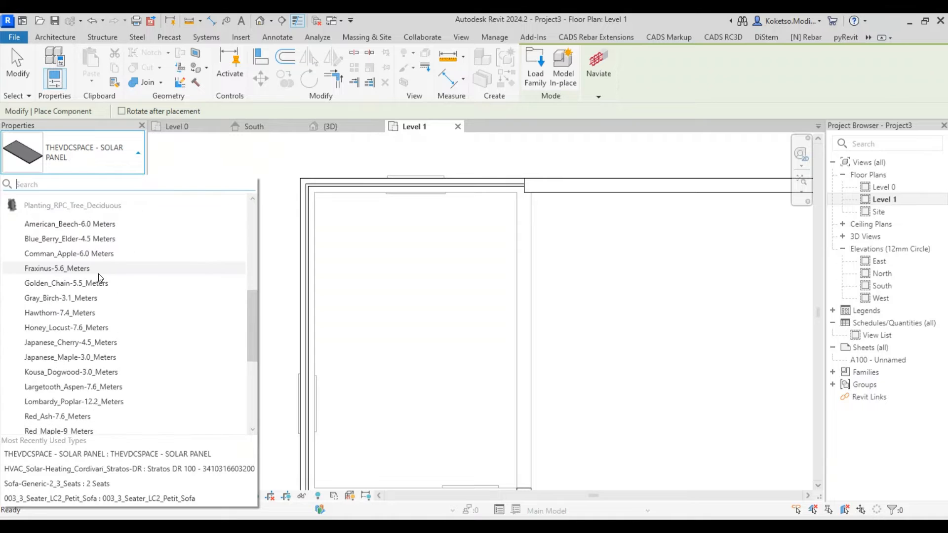
pyautogui.scroll(-5, 98, 274)
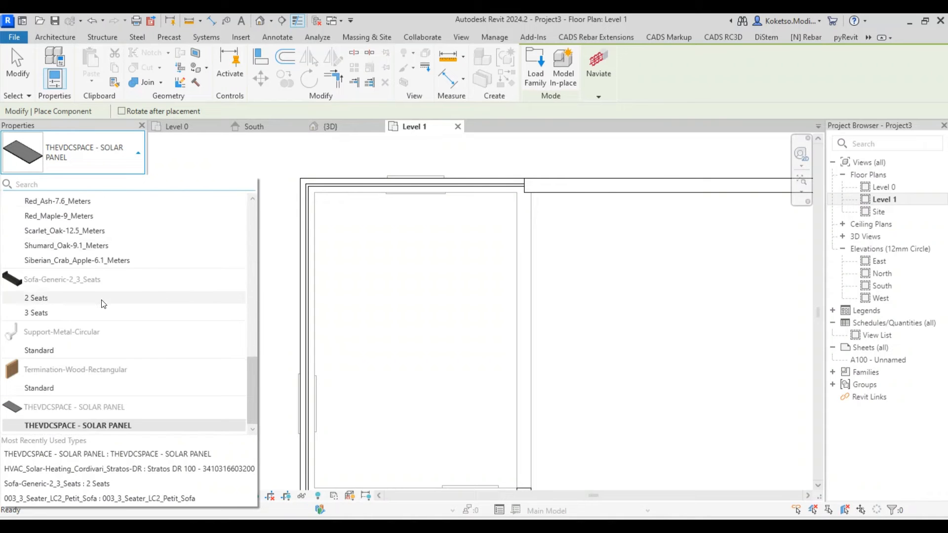
pyautogui.scroll(6, 102, 300)
pyautogui.scroll(8, 102, 300)
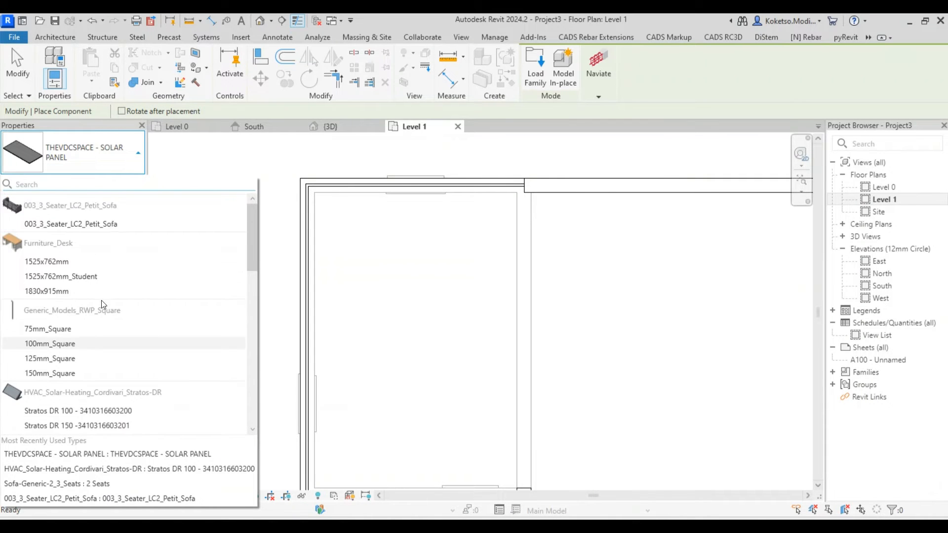
pyautogui.scroll(-10, 102, 281)
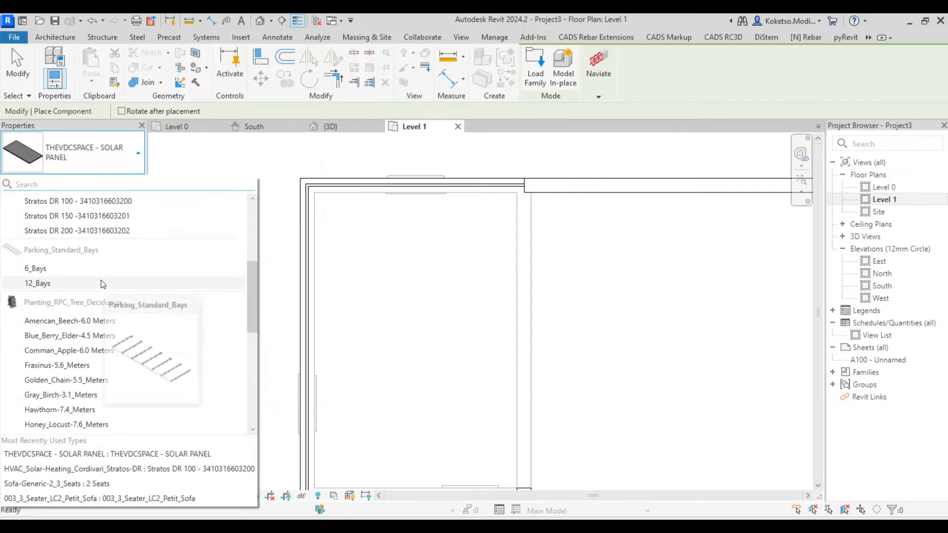
pyautogui.scroll(-5, 103, 284)
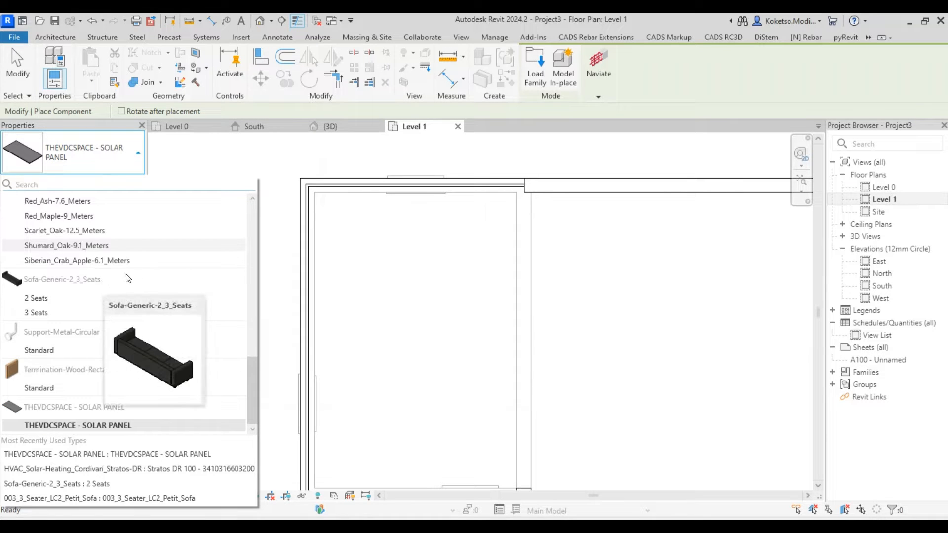
pyautogui.press('Escape')
pyautogui.press('Escape')
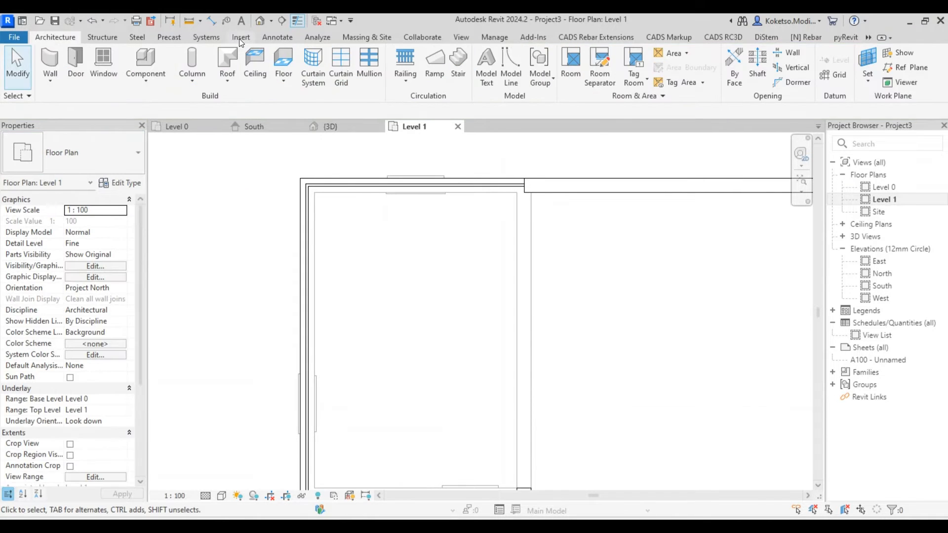
# Load the family Vertical-Tank_Norwesco_1000-Gallon-X-64_Vertical-Tank.rfa from the Downloads folder.
pyautogui.click(240, 38)
pyautogui.click(493, 67)
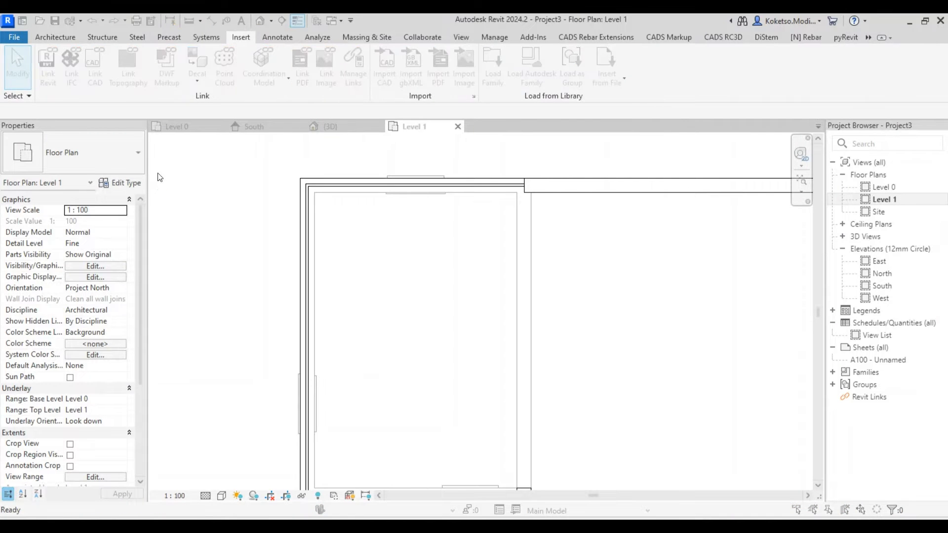
pyautogui.click(197, 83)
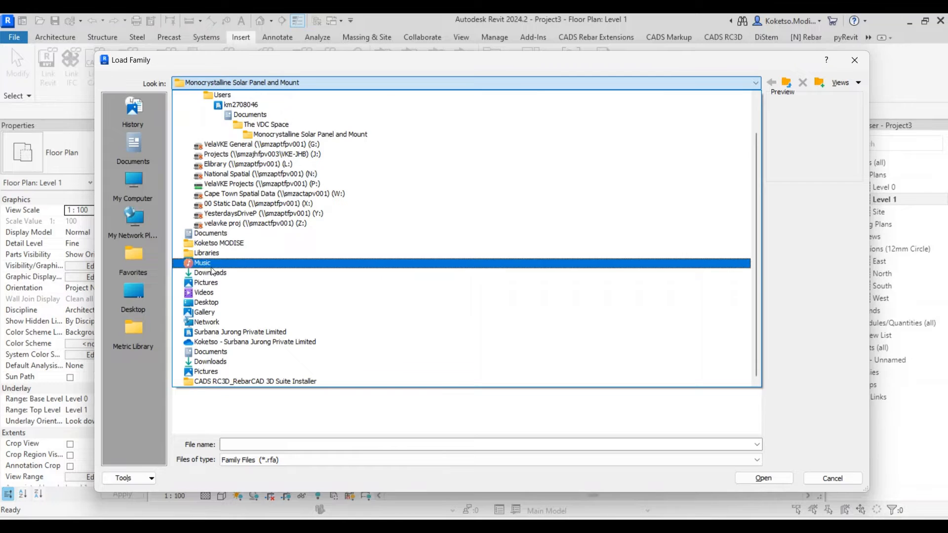
pyautogui.click(202, 262)
pyautogui.click(208, 84)
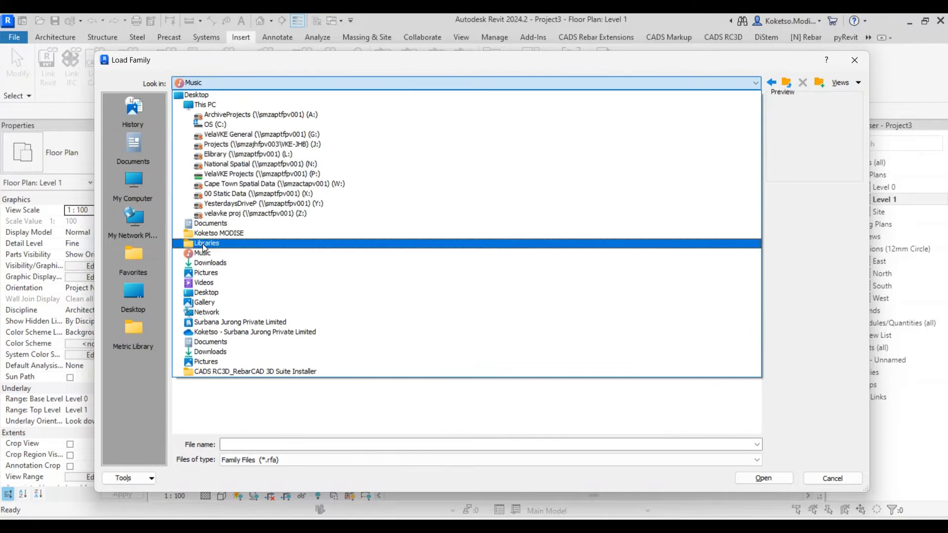
pyautogui.click(207, 267)
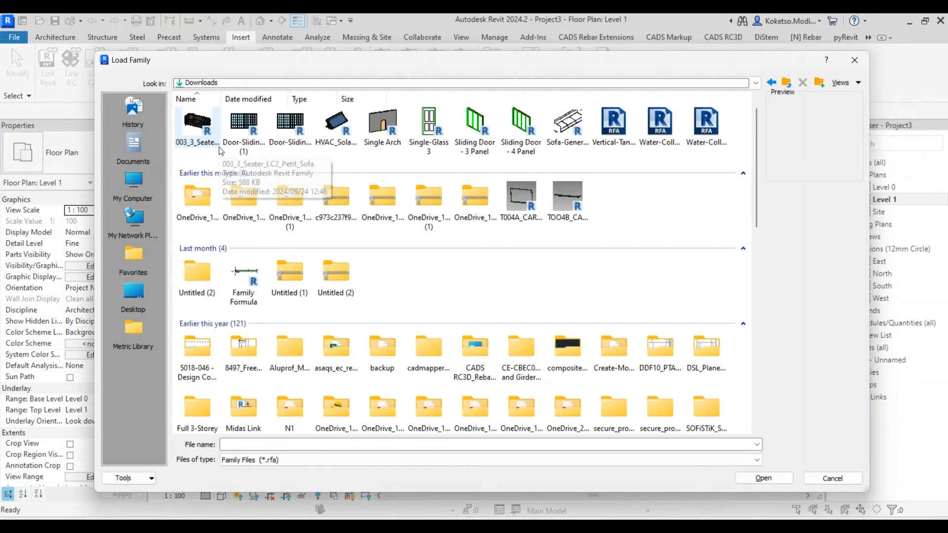
pyautogui.click(614, 130)
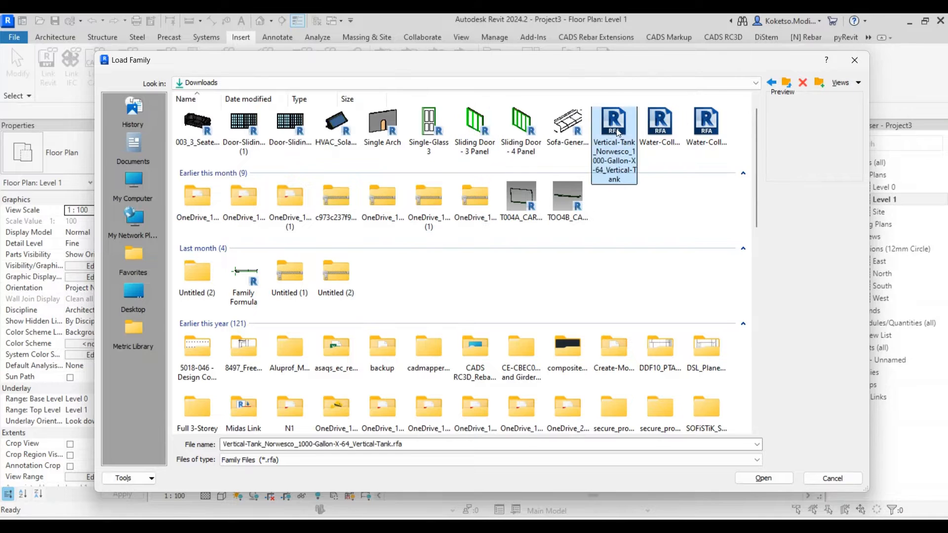
pyautogui.click(774, 478)
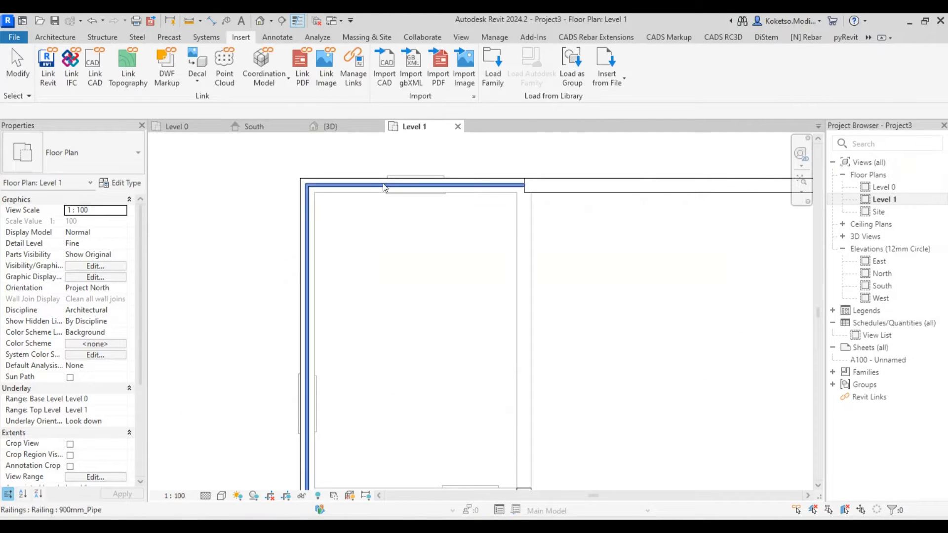
# Place a black 1000 Gallon Vertical Tank at the annex roof's northwest corner on Level 1, centred 900 mm from the north wall's inner face.
pyautogui.click(58, 36)
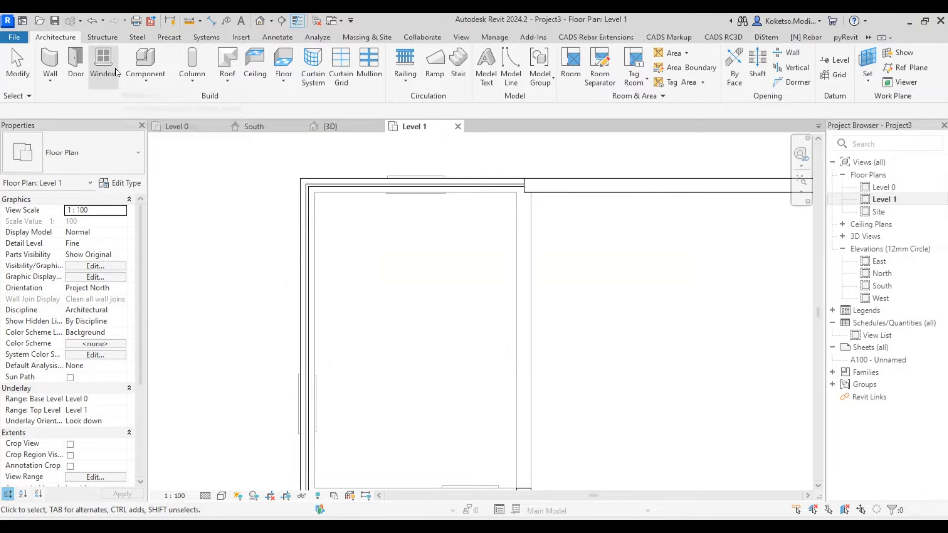
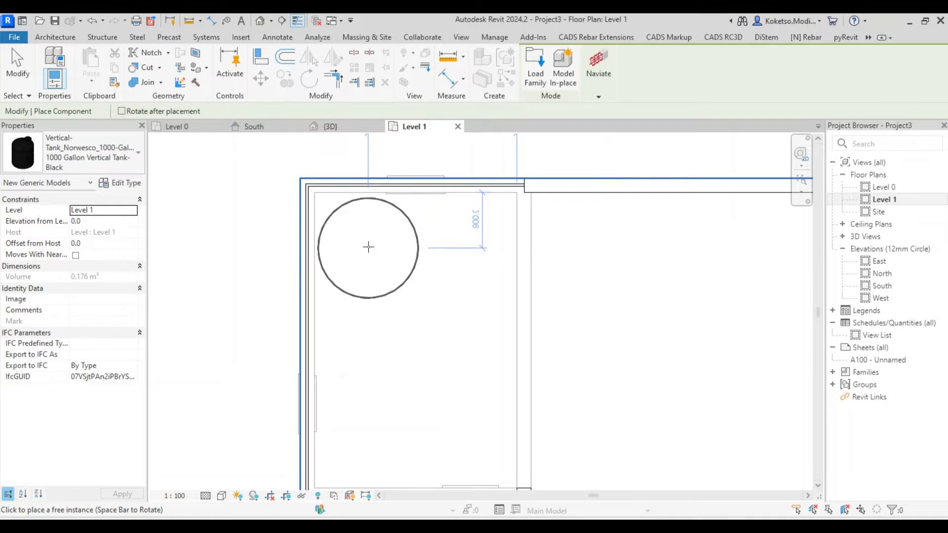
pyautogui.click(368, 247)
pyautogui.press('Escape')
pyautogui.press('Escape')
# Rotate the roof tank by 90 degrees in the 3D view so its lid faces away from the stair side.
pyautogui.click(328, 126)
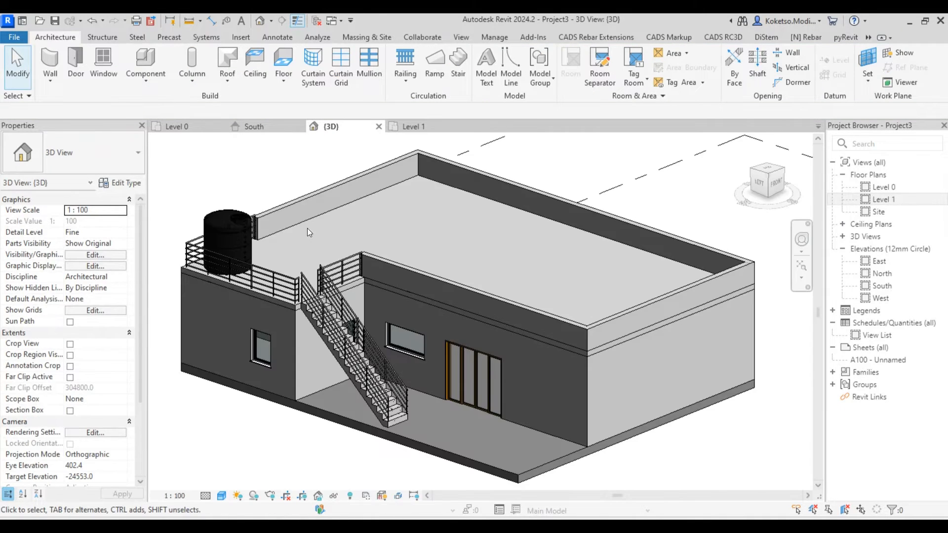
pyautogui.scroll(6, 310, 232)
pyautogui.keyDown('shift'); pyautogui.moveTo(394, 263); pyautogui.dragTo(398, 333, button='middle'); pyautogui.keyUp('shift')
pyautogui.scroll(1, 393, 239)
pyautogui.moveTo(393, 239); pyautogui.dragTo(408, 332, button='middle')
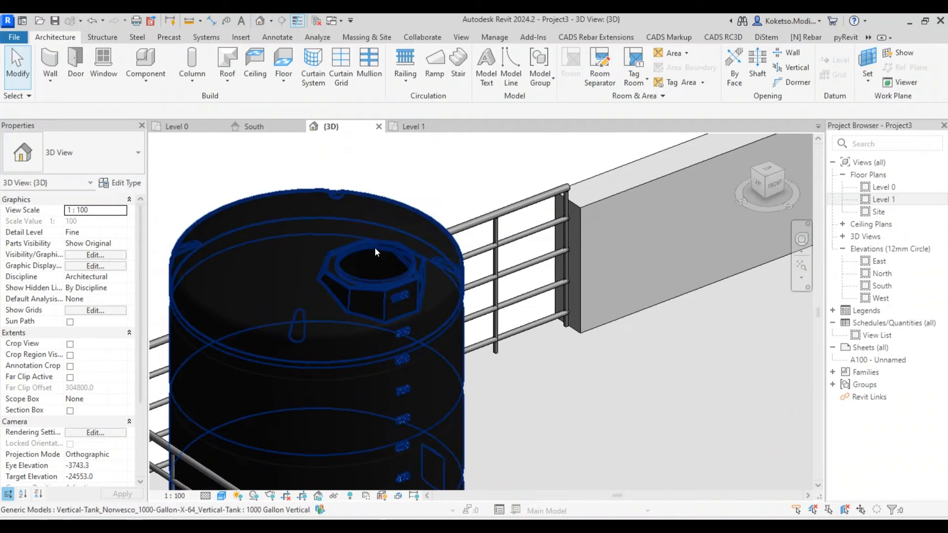
pyautogui.scroll(-2, 376, 255)
pyautogui.click(387, 284)
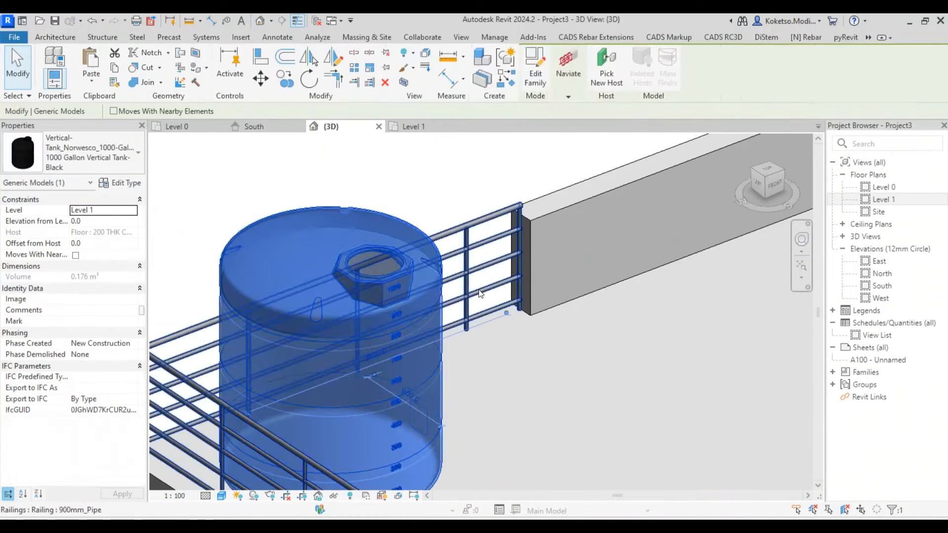
pyautogui.scroll(-2, 483, 296)
pyautogui.press('space')
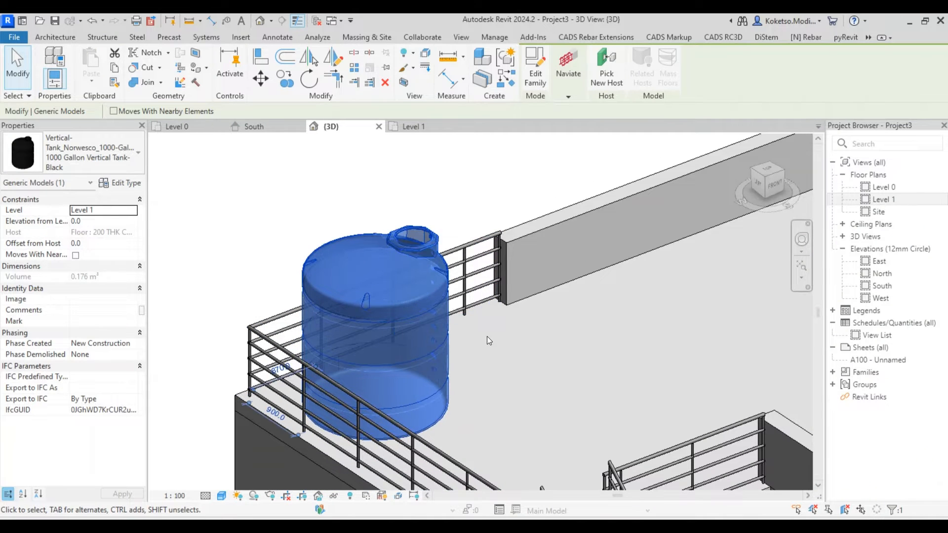
# Rotate the roof tank a further 180 degrees so its lid sits on the west side.
pyautogui.press('space')
pyautogui.press('space')
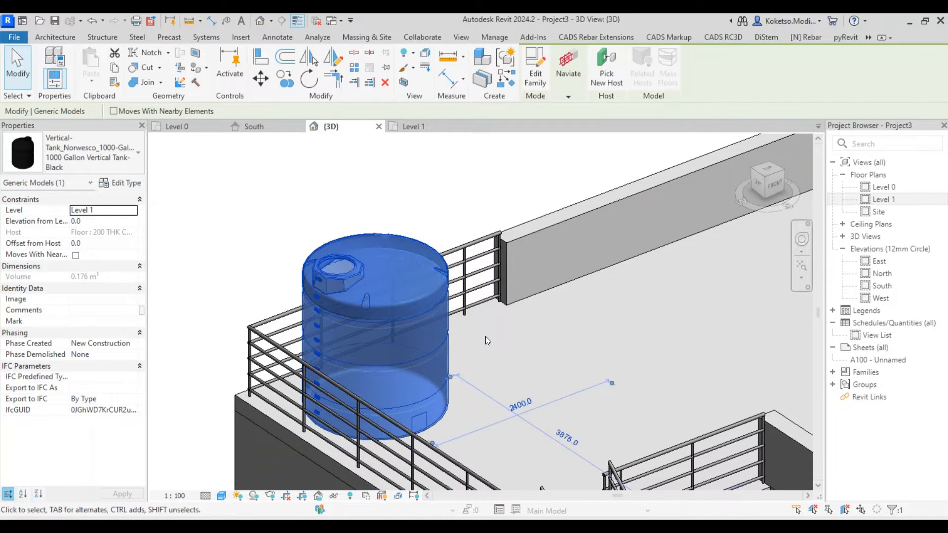
pyautogui.moveTo(481, 336)
pyautogui.keyDown('shift'); pyautogui.mouseDown(button='middle')
pyautogui.moveTo(408, 318)
pyautogui.moveTo(352, 177)
pyautogui.mouseUp(button='middle'); pyautogui.keyUp('shift')
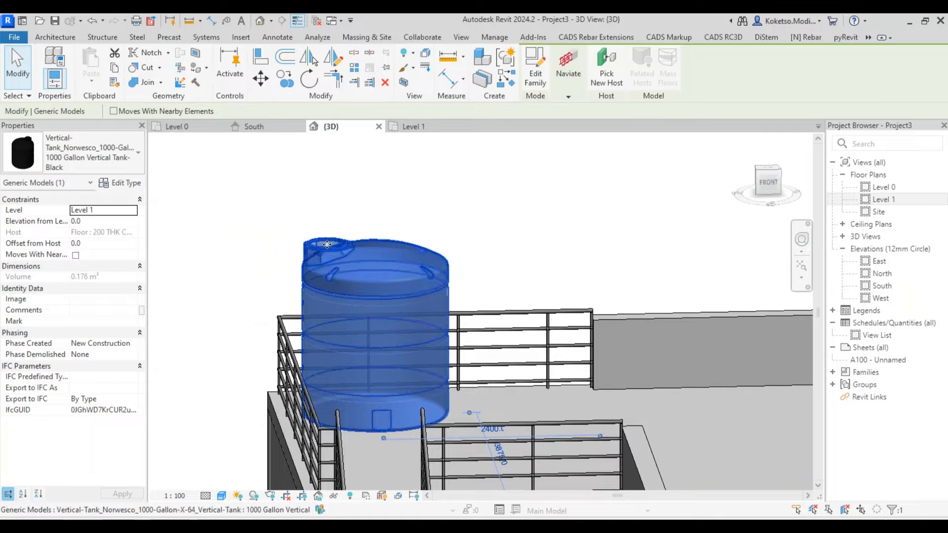
pyautogui.keyDown('shift'); pyautogui.moveTo(349, 292); pyautogui.dragTo(394, 218, button='middle'); pyautogui.keyUp('shift')
pyautogui.press('Escape')
# Inspect the black tank's placement on the annex roof beside the railings and stair in the 3D view.
pyautogui.scroll(-1, 381, 286)
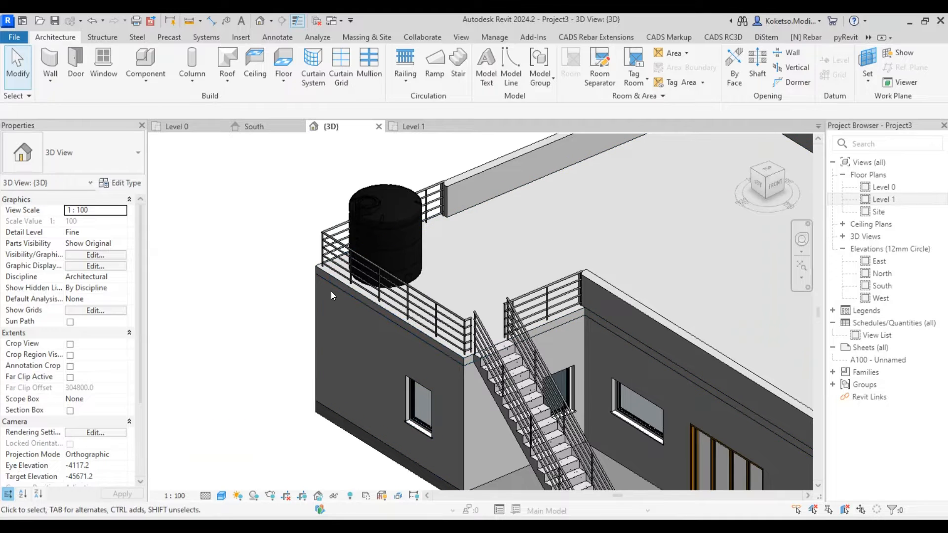
pyautogui.keyDown('shift'); pyautogui.moveTo(331, 291); pyautogui.dragTo(321, 282, button='middle'); pyautogui.keyUp('shift')
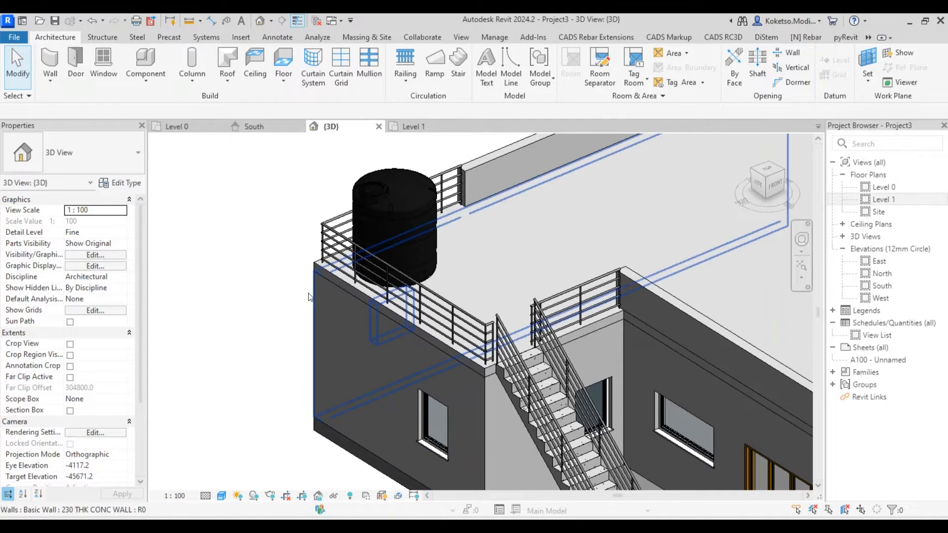
pyautogui.moveTo(324, 303); pyautogui.dragTo(290, 345, button='middle')
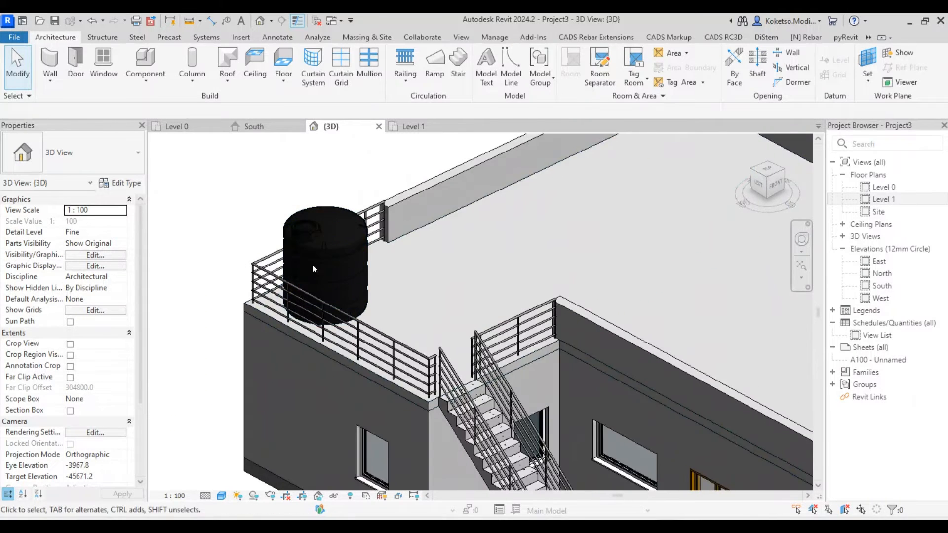
pyautogui.scroll(2, 312, 265)
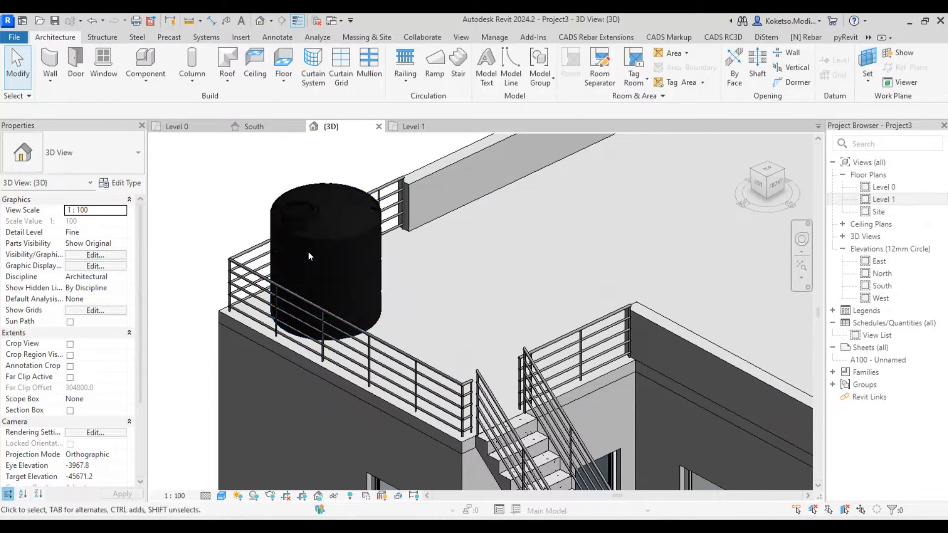
pyautogui.scroll(-2, 278, 262)
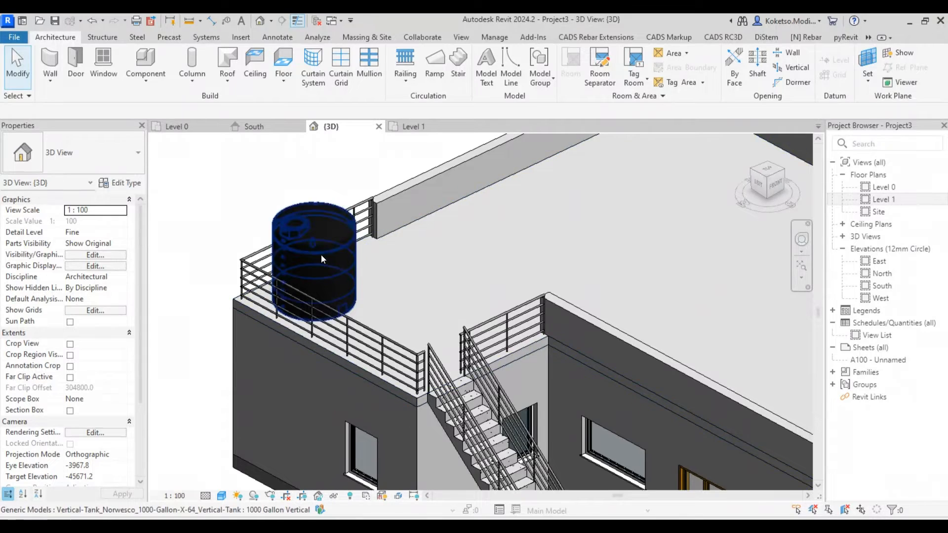
pyautogui.scroll(-4, 322, 258)
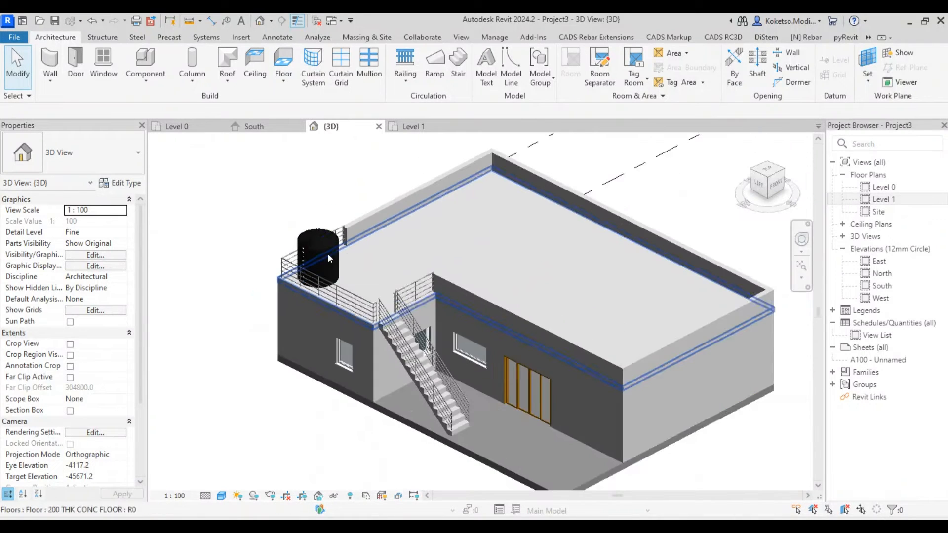
pyautogui.scroll(2, 328, 253)
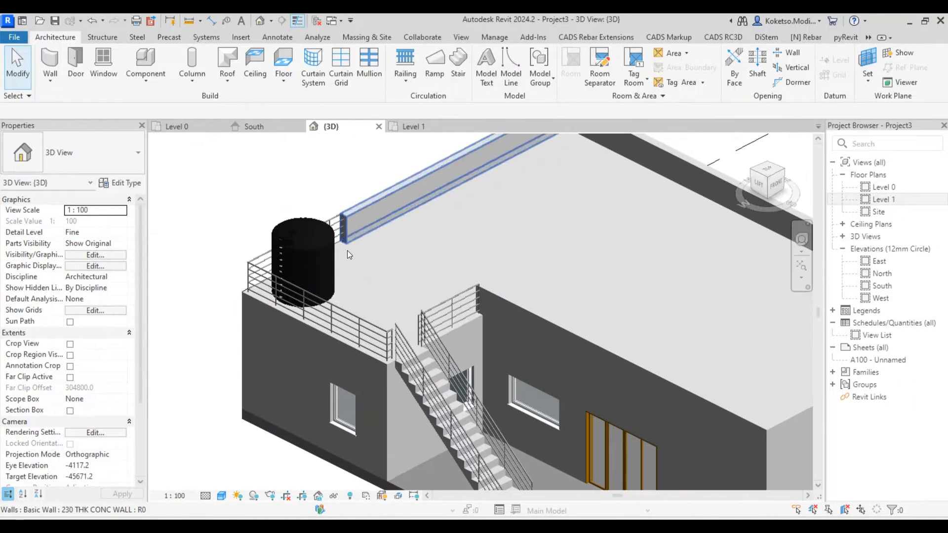
# Place an HVAC_Solar-Heating_Cordivari_Stratos-DR 100 on Level 1, long side north-south, about 510 mm from the east and 345 mm from the north wall's inner face.
pyautogui.click(413, 127)
pyautogui.scroll(-3, 411, 234)
pyautogui.moveTo(497, 262); pyautogui.dragTo(344, 223, button='middle')
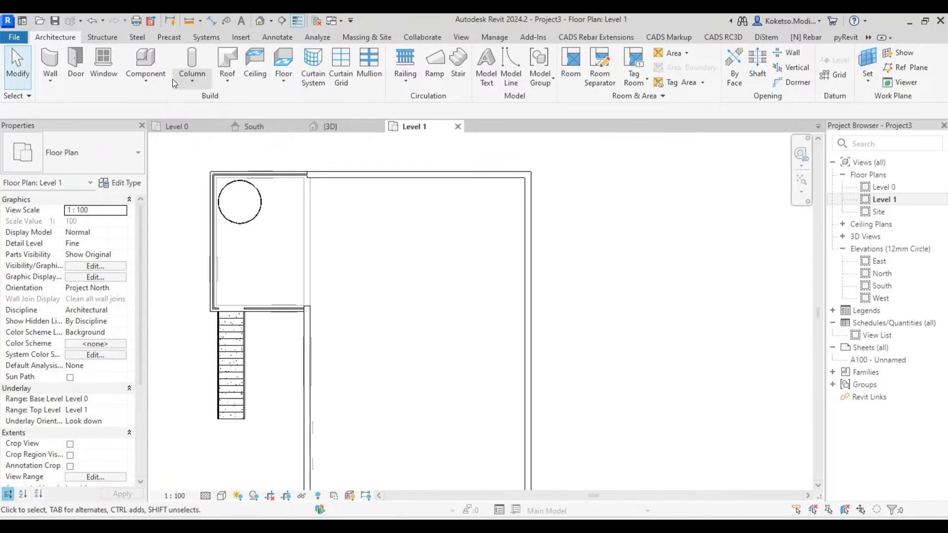
pyautogui.click(150, 58)
pyautogui.click(94, 156)
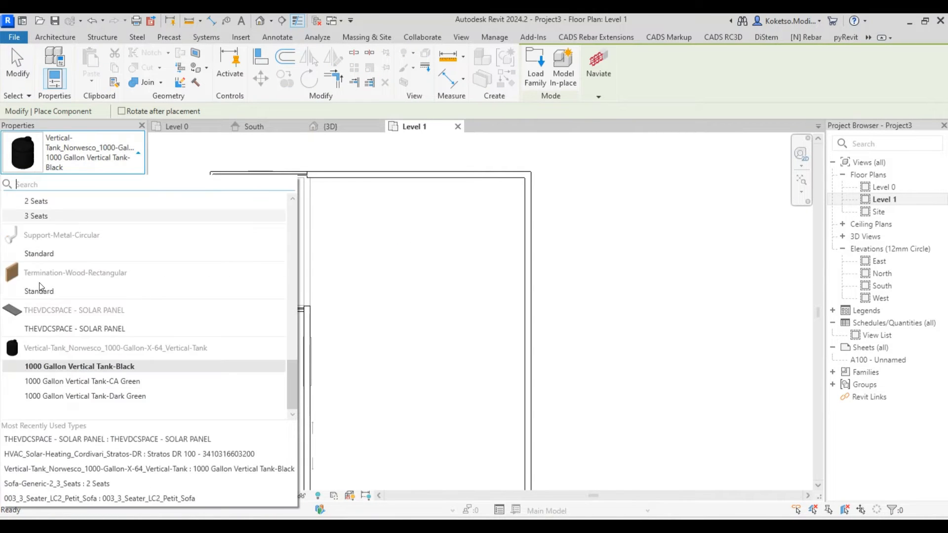
pyautogui.scroll(5, 41, 285)
pyautogui.scroll(5, 50, 269)
pyautogui.scroll(-6, 58, 253)
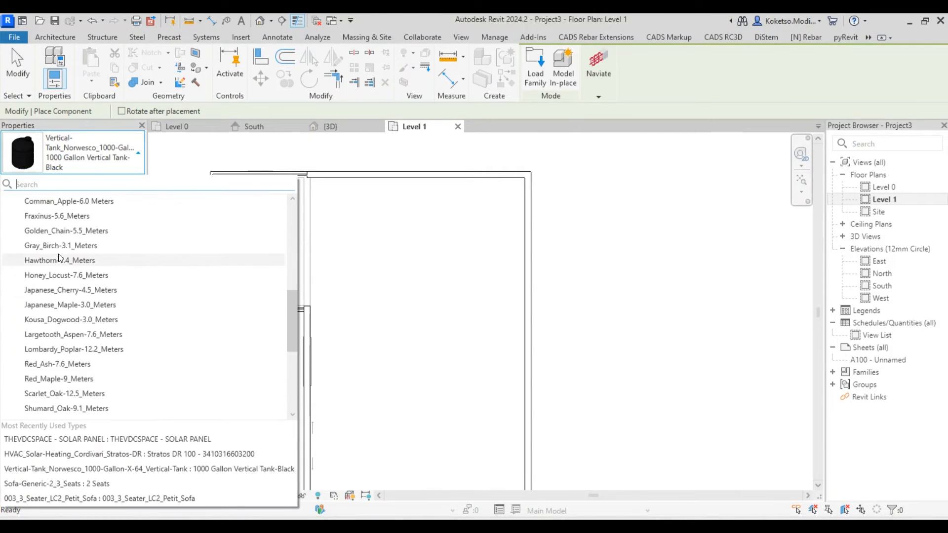
pyautogui.scroll(4, 59, 255)
pyautogui.click(96, 254)
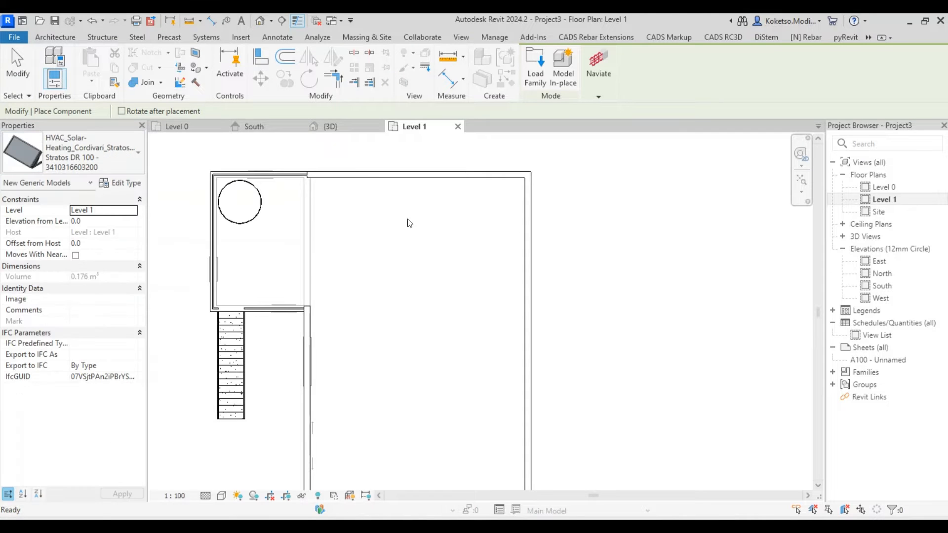
pyautogui.scroll(5, 482, 217)
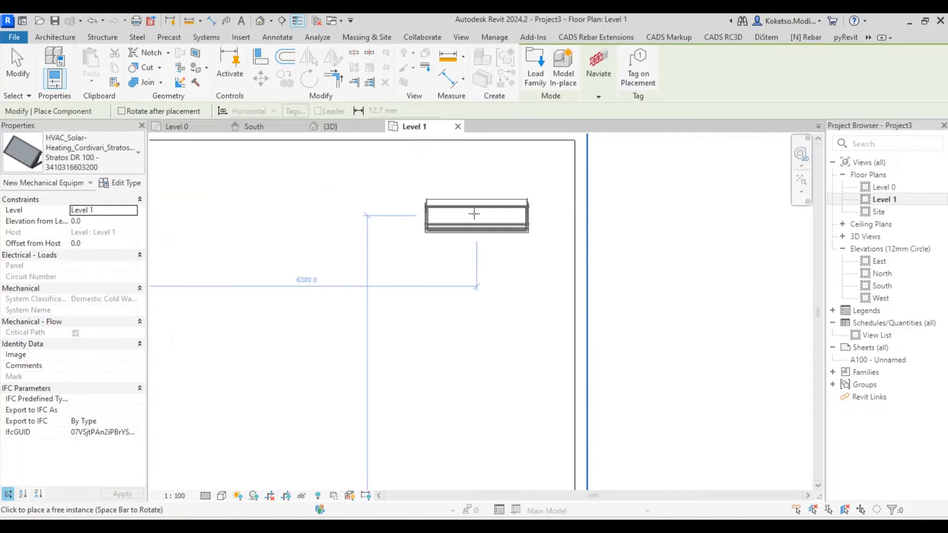
pyautogui.press('space')
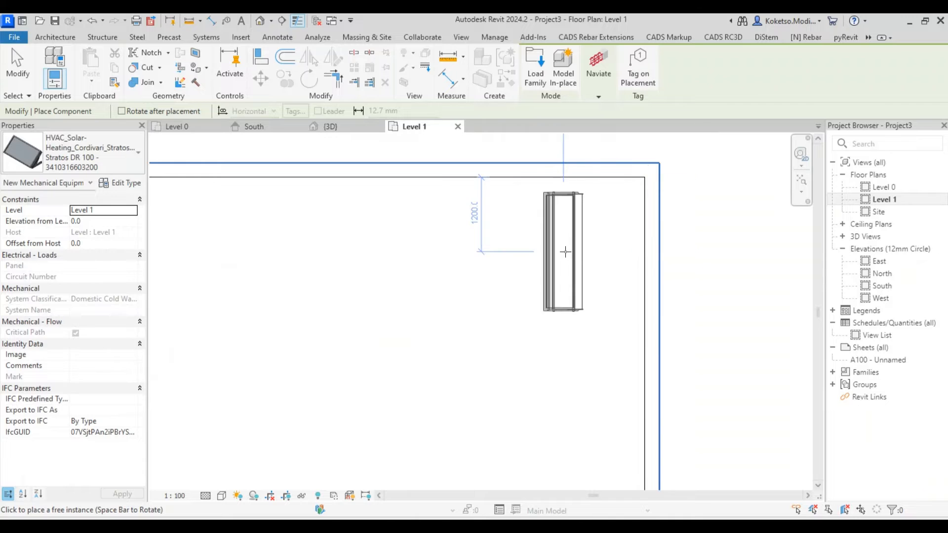
pyautogui.press('Escape')
pyautogui.moveTo(590, 267); pyautogui.dragTo(439, 315, button='middle')
# Add an aligned dimension between the solar heater's north end and the north wall's inner face.
pyautogui.scroll(1, 439, 315)
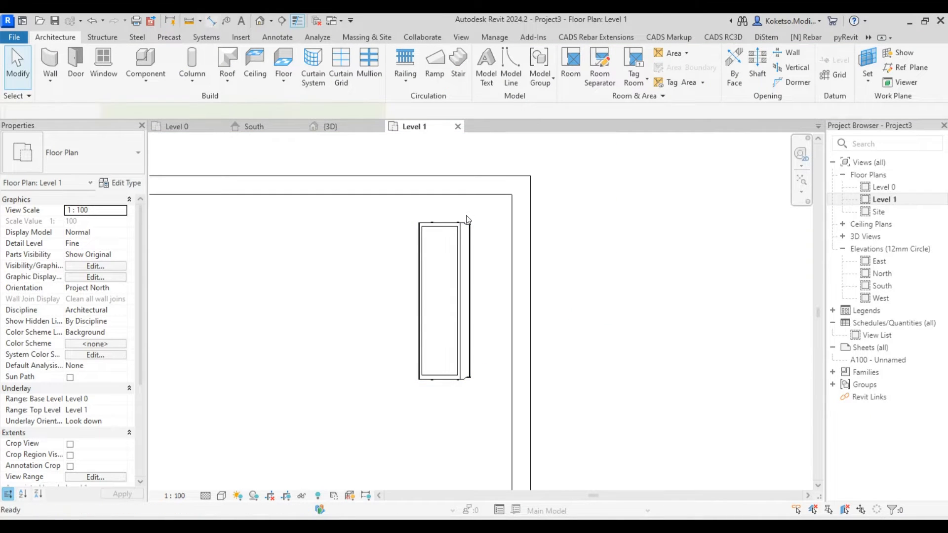
pyautogui.click(209, 21)
pyautogui.scroll(1, 450, 227)
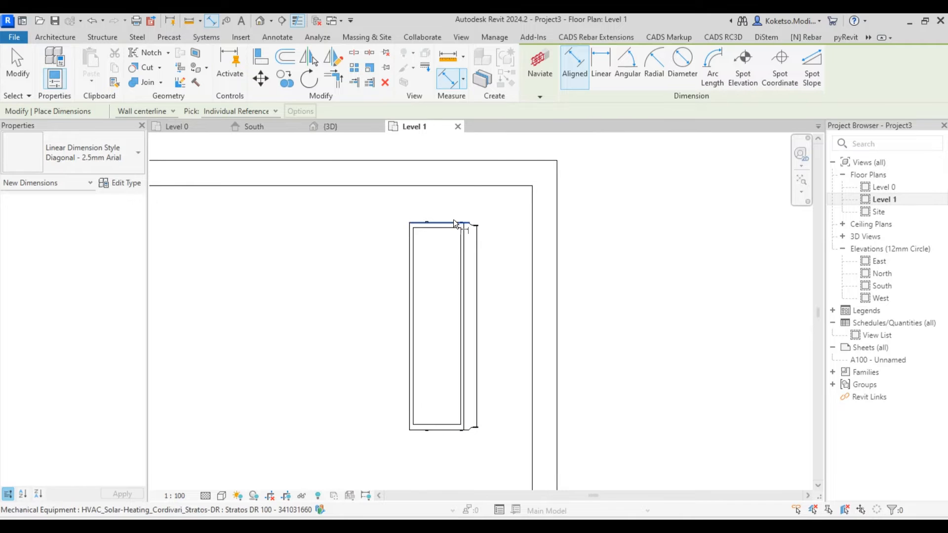
pyautogui.click(453, 222)
pyautogui.scroll(-1, 712, 211)
pyautogui.moveTo(711, 210); pyautogui.dragTo(626, 201, button='middle')
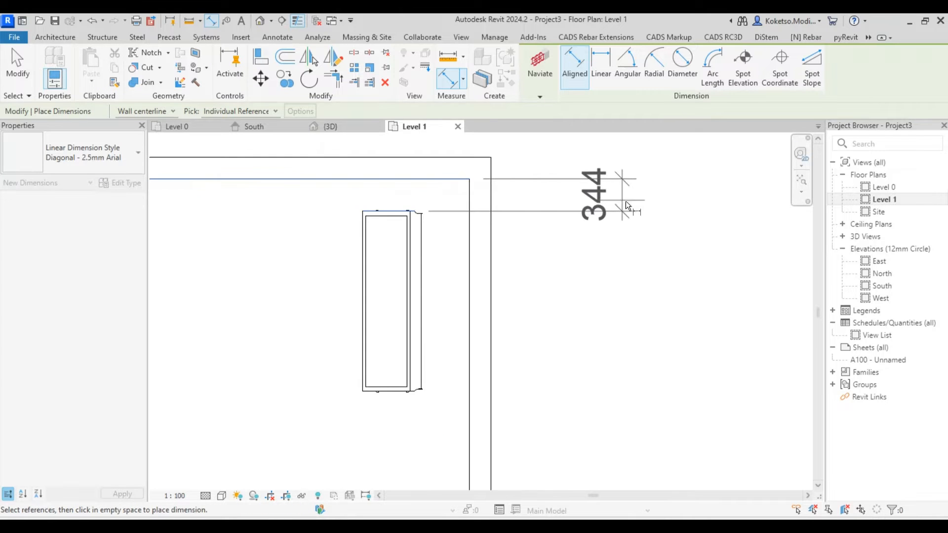
pyautogui.click(627, 200)
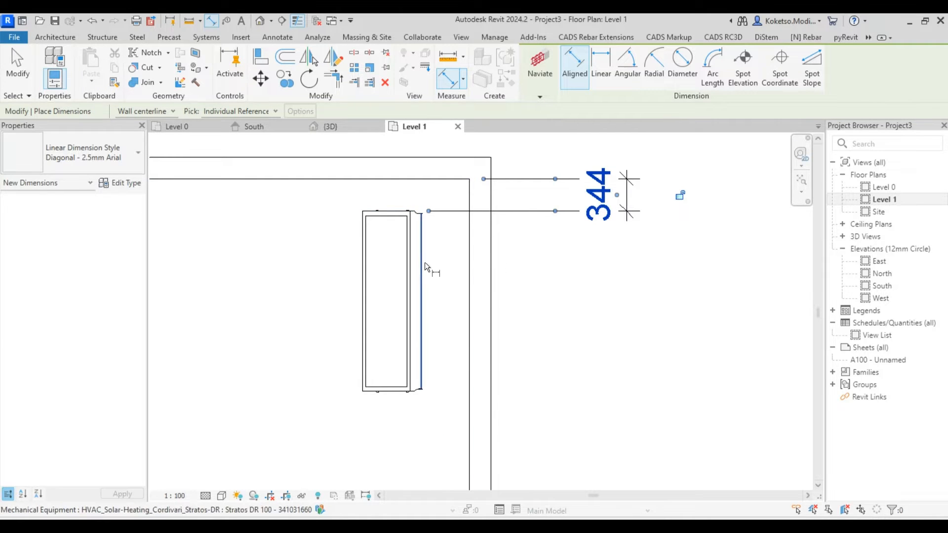
# Add an aligned dimension between the solar heater's east edge and the east wall's inner face.
pyautogui.click(425, 262)
pyautogui.click(468, 265)
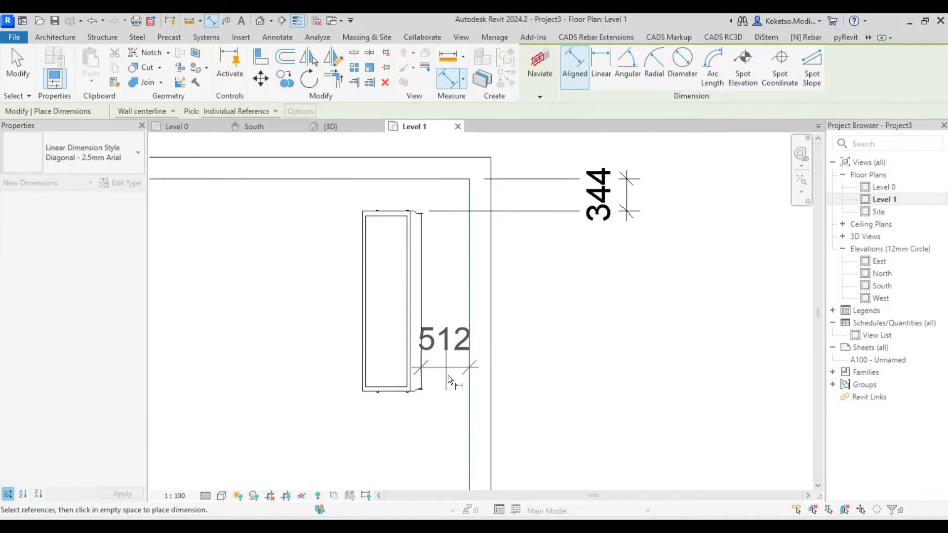
pyautogui.scroll(-1, 447, 395)
pyautogui.moveTo(440, 470); pyautogui.dragTo(433, 328, button='middle')
pyautogui.click(434, 328)
pyautogui.press('Escape')
pyautogui.press('Escape')
# Set the solar heater's distance from the east wall's inner face to 500 mm.
pyautogui.moveTo(429, 270); pyautogui.dragTo(419, 340, button='middle')
pyautogui.scroll(-1, 420, 346)
pyautogui.click(414, 320)
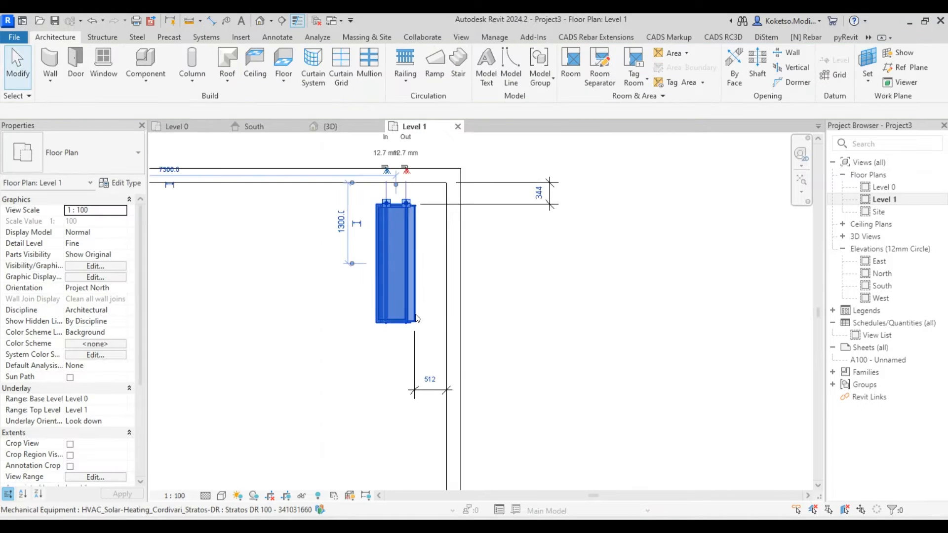
pyautogui.scroll(1, 420, 360)
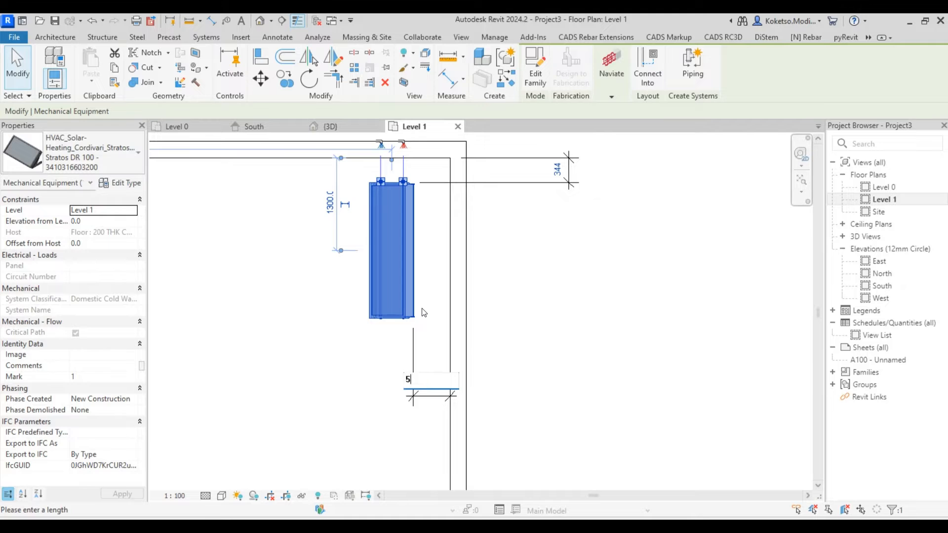
pyautogui.press('Return')
pyautogui.moveTo(423, 235); pyautogui.dragTo(418, 310, button='middle')
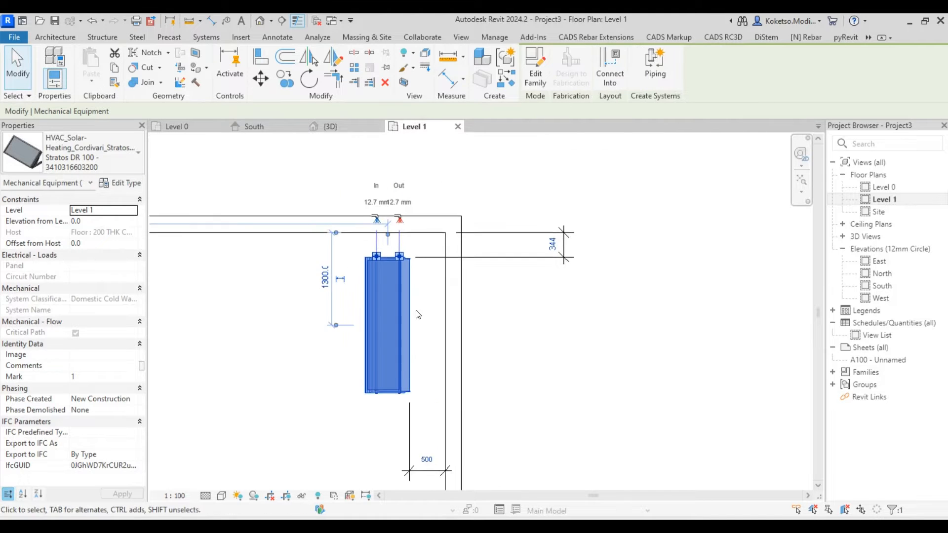
pyautogui.scroll(2, 419, 279)
# Set the solar heater's distance from the north wall's inner face to 500 mm.
pyautogui.press('Escape')
pyautogui.click(413, 265)
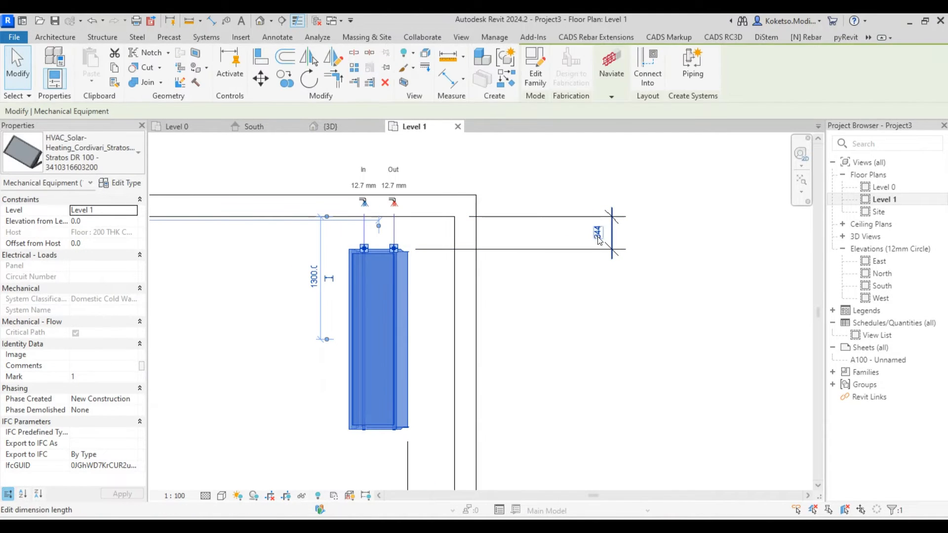
pyautogui.press('Return')
pyautogui.click(565, 311)
# Delete the two 500 mm dimensions beside the solar heater.
pyautogui.scroll(-1, 500, 249)
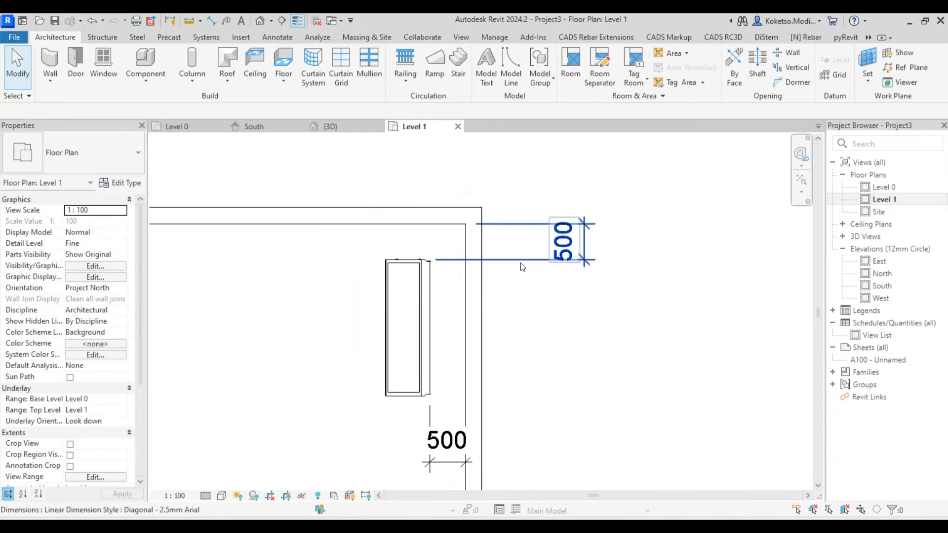
pyautogui.click(522, 260)
pyautogui.press('Escape')
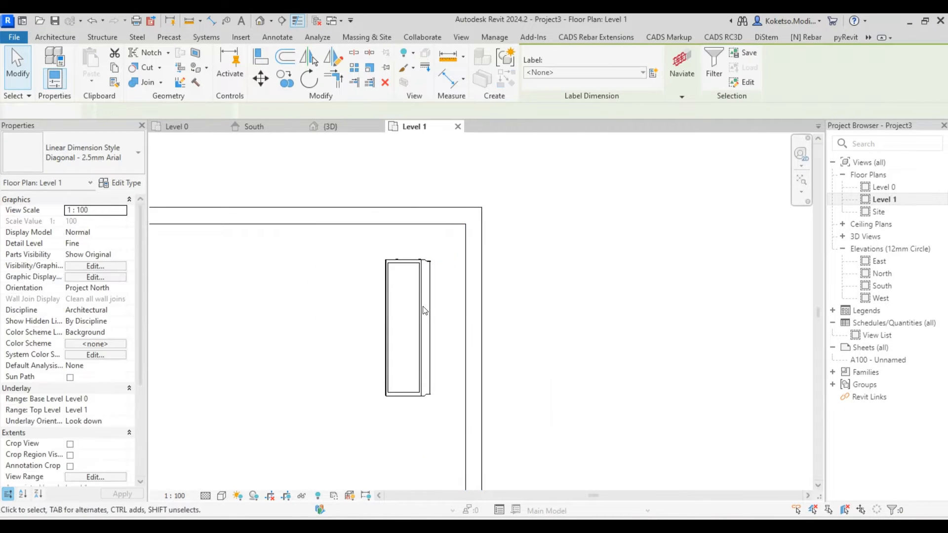
# Copy the solar heater 1000 mm to the west, with multiple copies enabled.
pyautogui.moveTo(423, 307); pyautogui.dragTo(460, 284, button='middle')
pyautogui.click(466, 261)
pyautogui.scroll(2, 457, 238)
pyautogui.scroll(-1, 459, 289)
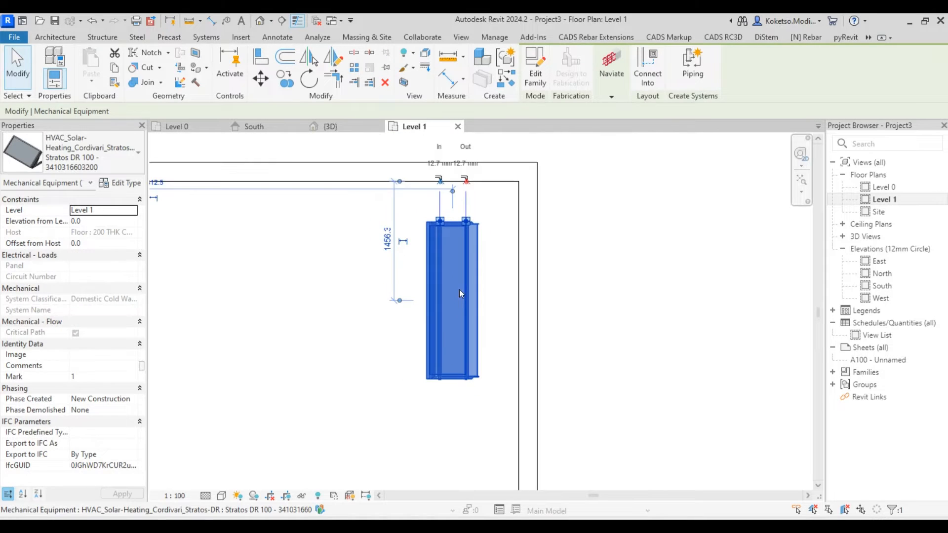
pyautogui.press('Escape')
pyautogui.scroll(1, 436, 277)
pyautogui.click(471, 256)
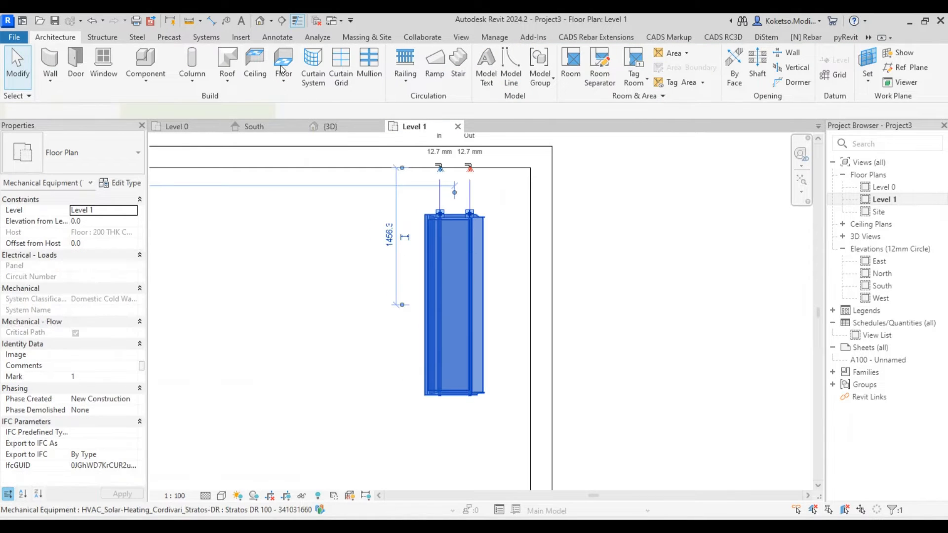
pyautogui.click(286, 80)
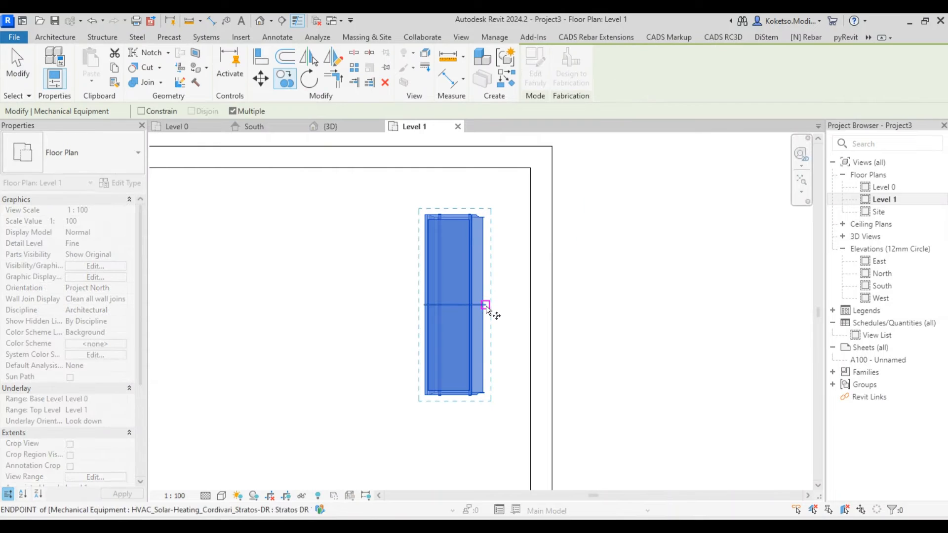
pyautogui.click(486, 305)
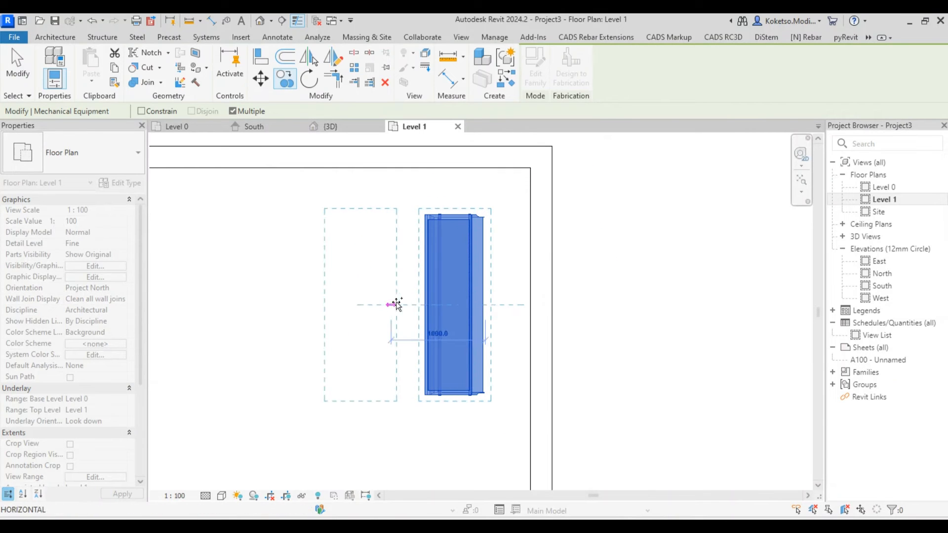
pyautogui.scroll(2, 392, 305)
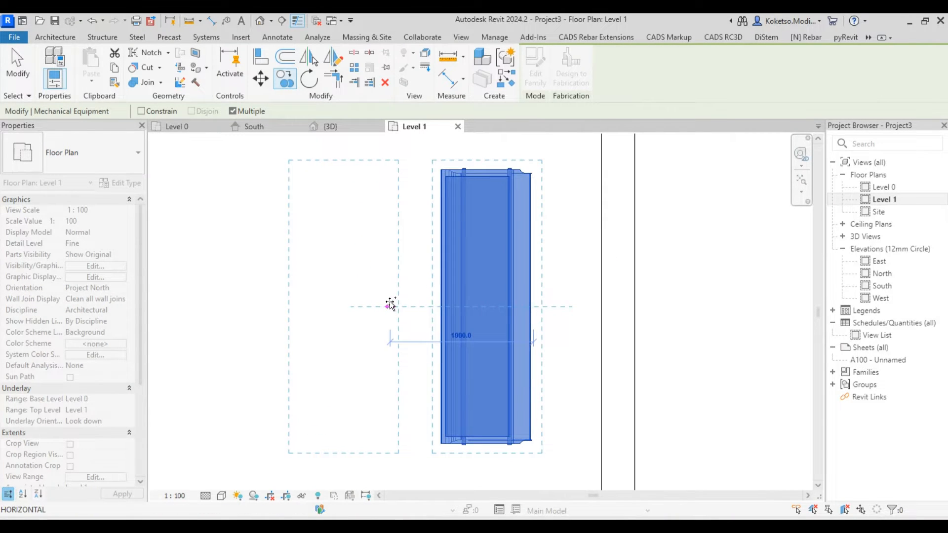
pyautogui.click(390, 304)
# Add a second copy of the solar heater another 1000 mm west, and end the Copy command.
pyautogui.scroll(-2, 407, 289)
pyautogui.moveTo(407, 289); pyautogui.dragTo(437, 224, button='middle')
pyautogui.scroll(-1, 437, 225)
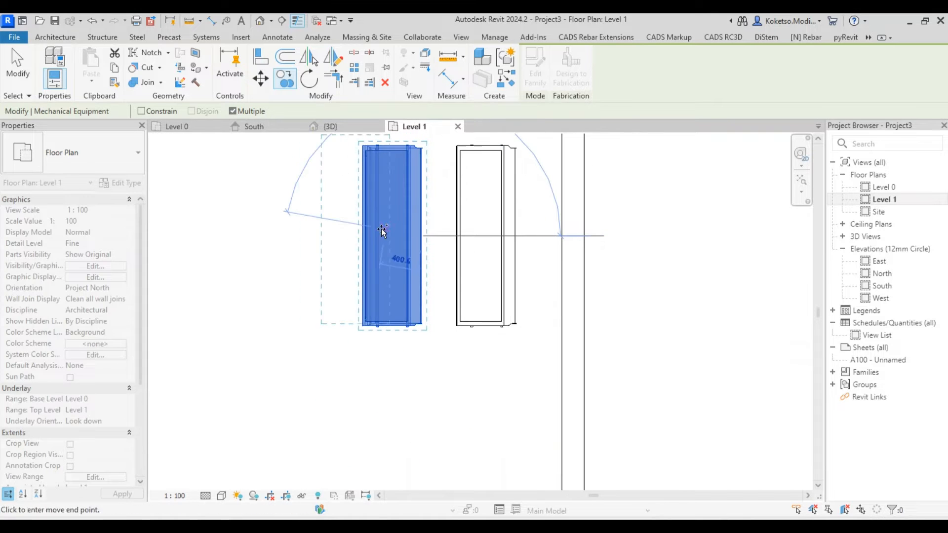
pyautogui.click(330, 237)
pyautogui.scroll(-2, 415, 242)
pyautogui.scroll(1, 436, 230)
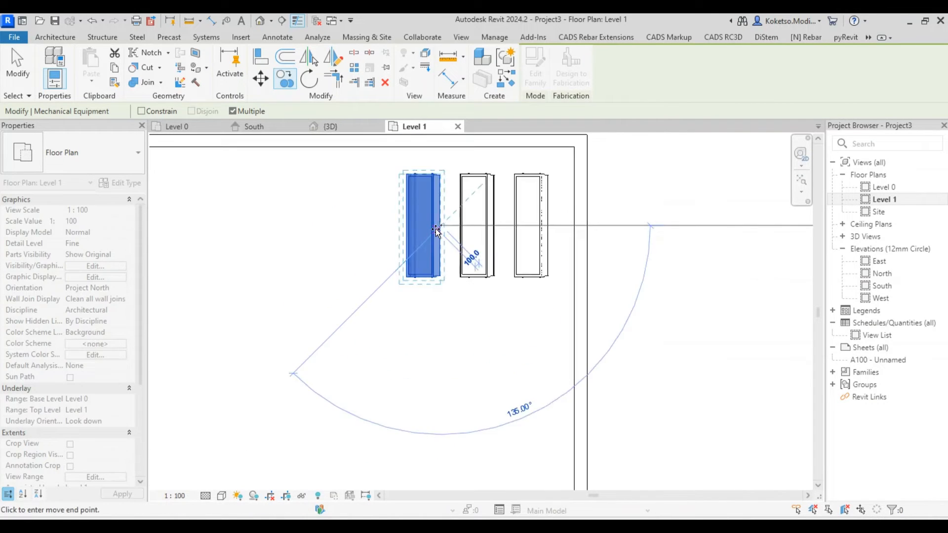
pyautogui.press('Escape')
pyautogui.press('Escape')
# Select the row of three solar heaters and copy it 2500 mm to the south, with multiple copies enabled.
pyautogui.scroll(1, 544, 247)
pyautogui.click(542, 246)
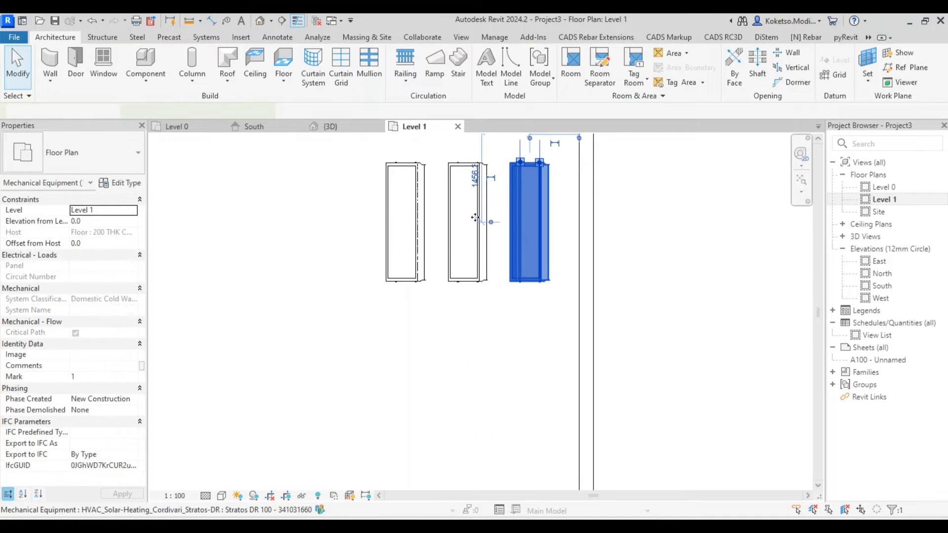
pyautogui.keyDown('ctrl'); pyautogui.click(464, 219); pyautogui.keyUp('ctrl')
pyautogui.keyDown('ctrl'); pyautogui.click(422, 218); pyautogui.keyUp('ctrl')
pyautogui.scroll(2, 435, 163)
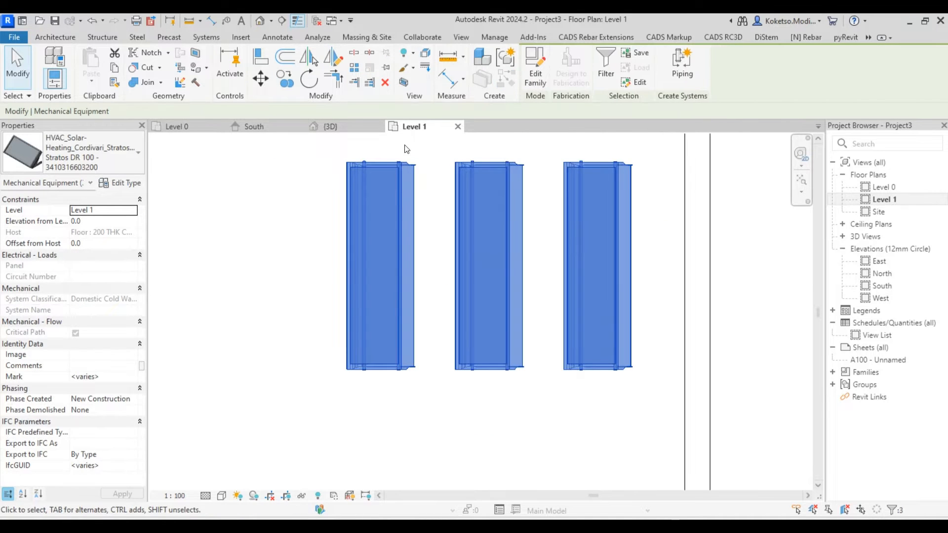
pyautogui.click(286, 78)
pyautogui.scroll(1, 380, 183)
pyautogui.scroll(2, 373, 144)
pyautogui.click(374, 143)
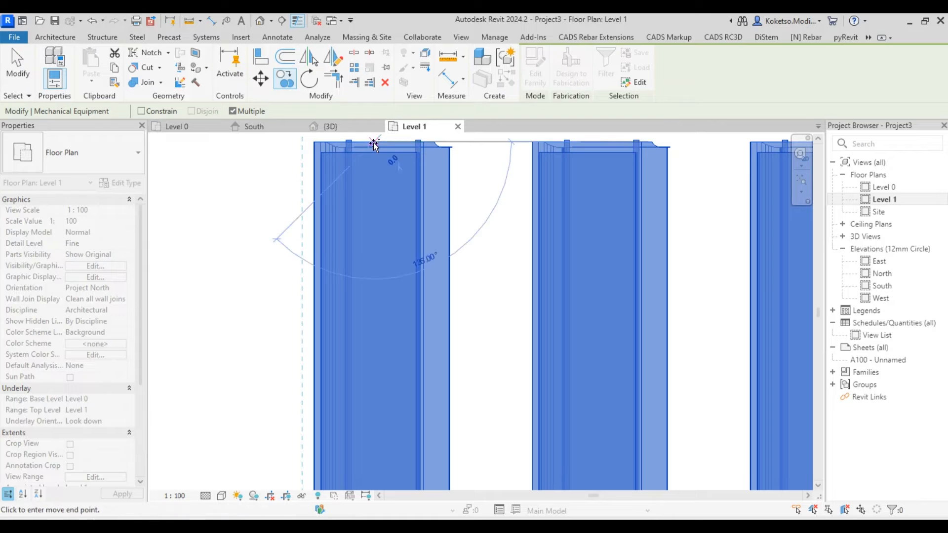
pyautogui.scroll(-3, 374, 263)
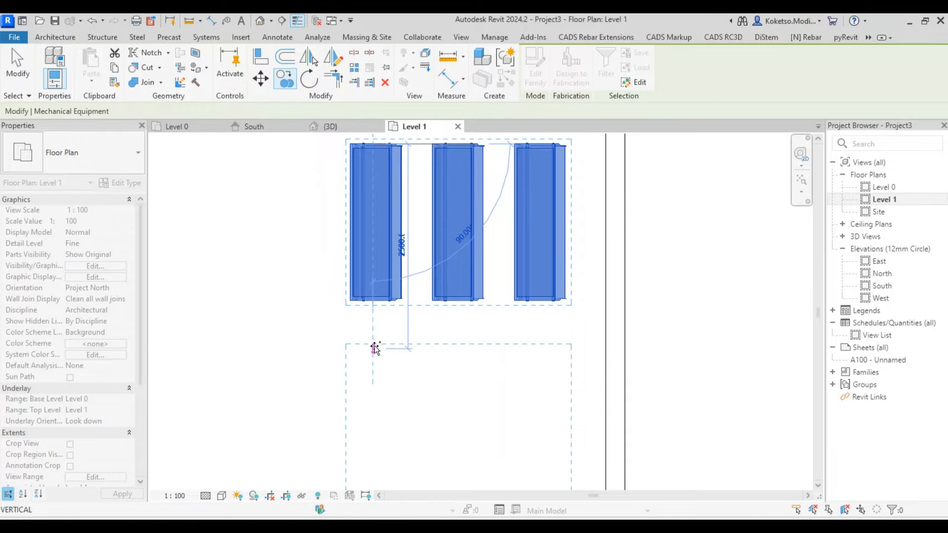
pyautogui.scroll(-3, 375, 348)
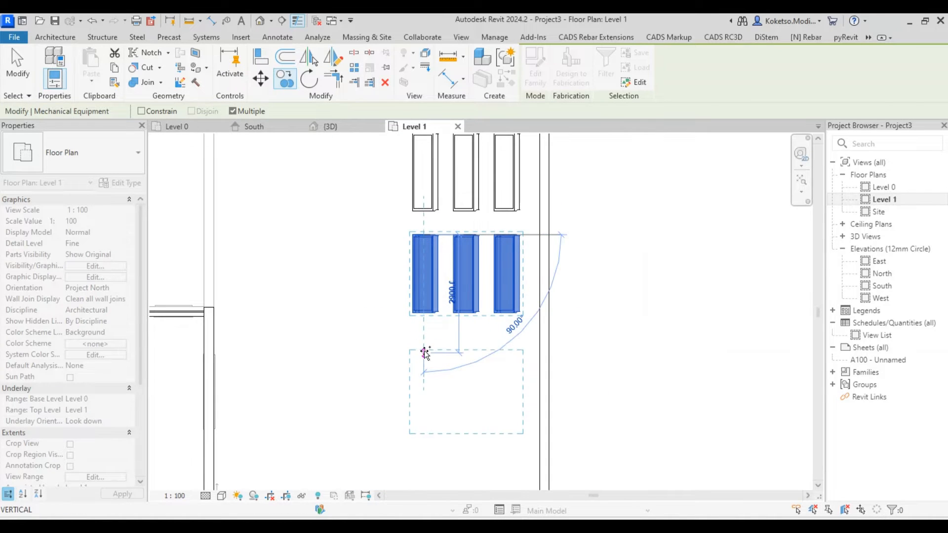
# Add a second copy of the three-heater row another 2500 mm south, and end the Copy command.
pyautogui.scroll(2, 425, 352)
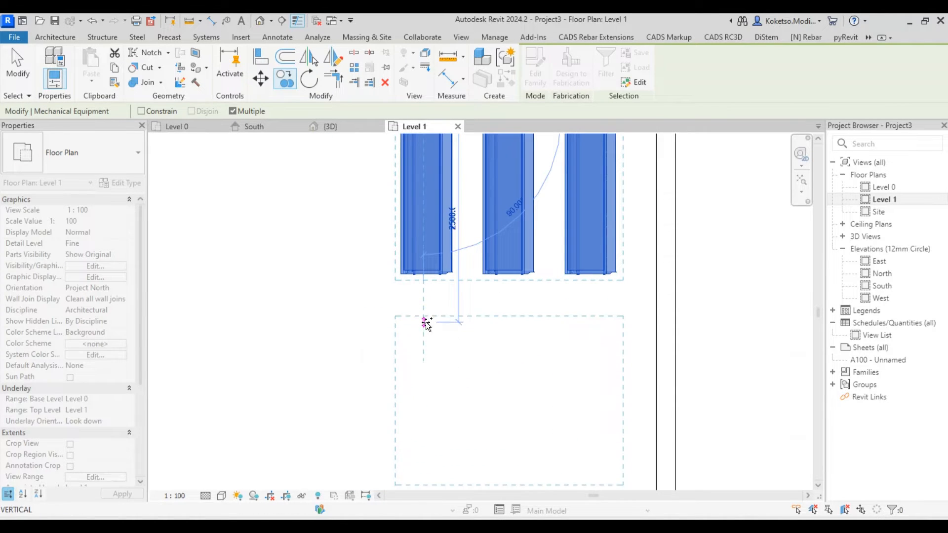
pyautogui.click(425, 323)
pyautogui.scroll(-5, 440, 292)
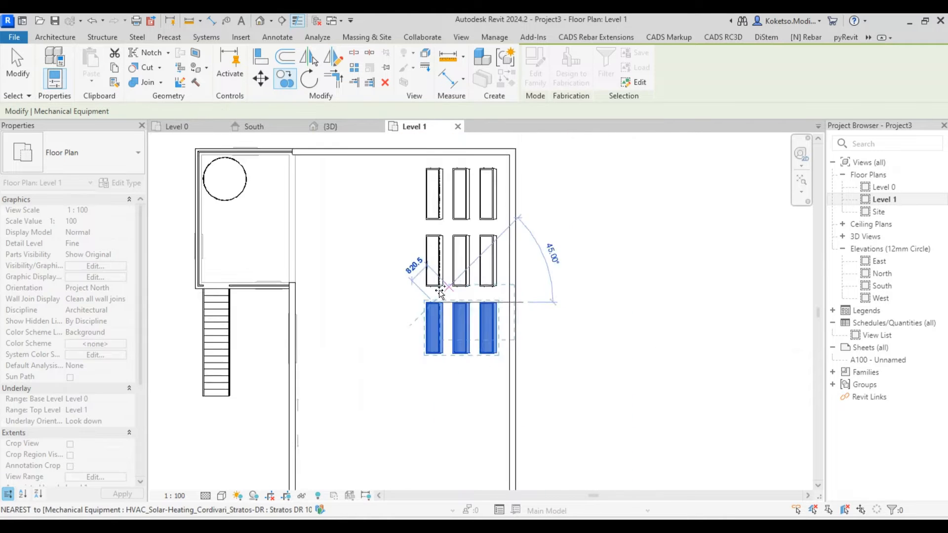
pyautogui.scroll(3, 446, 323)
pyautogui.press('Escape')
pyautogui.moveTo(438, 265); pyautogui.dragTo(400, 357, button='middle')
pyautogui.scroll(2, 400, 357)
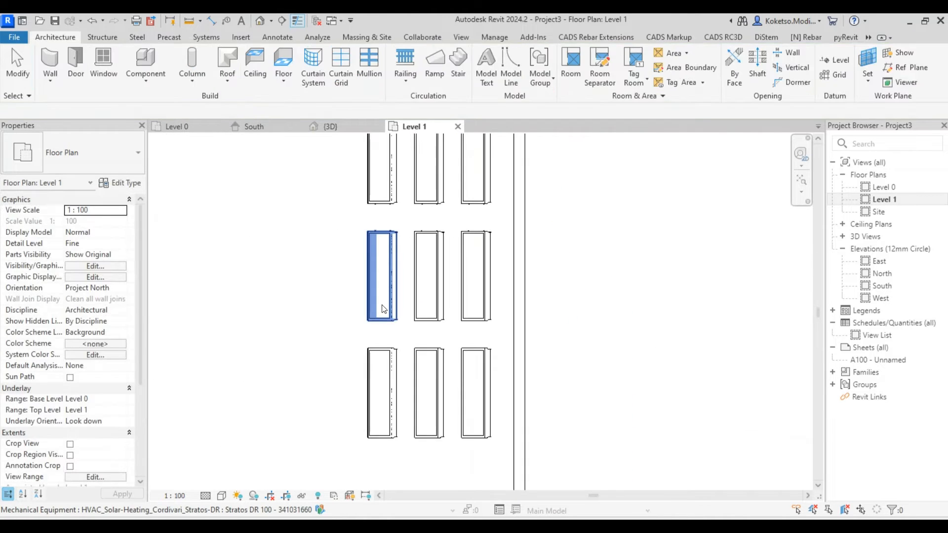
pyautogui.click(397, 354)
pyautogui.scroll(-3, 407, 373)
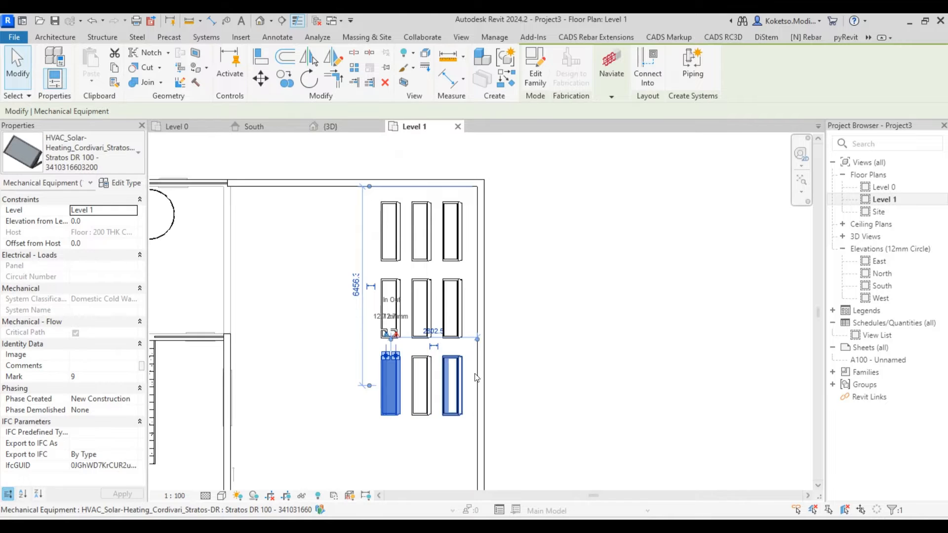
pyautogui.rightClick(526, 309)
pyautogui.moveTo(601, 335)
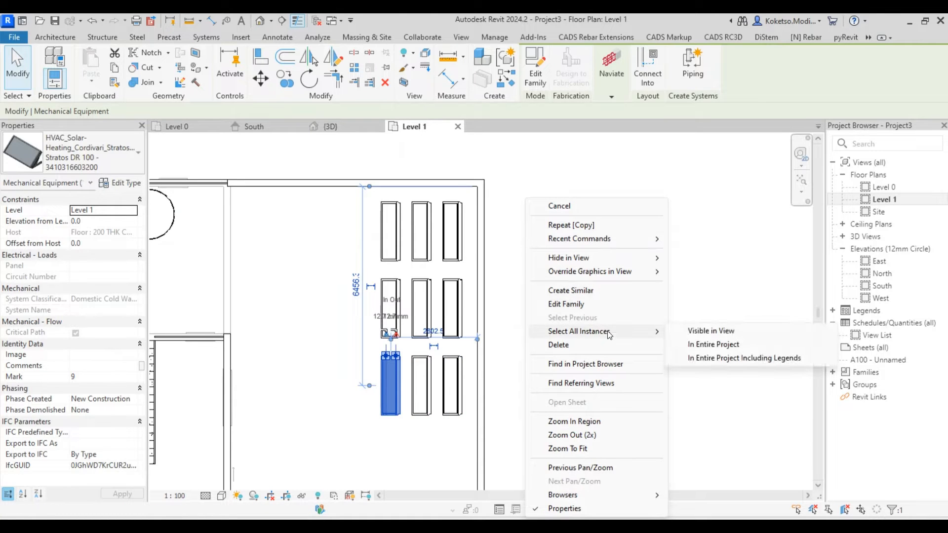
pyautogui.click(711, 331)
pyautogui.scroll(1, 410, 235)
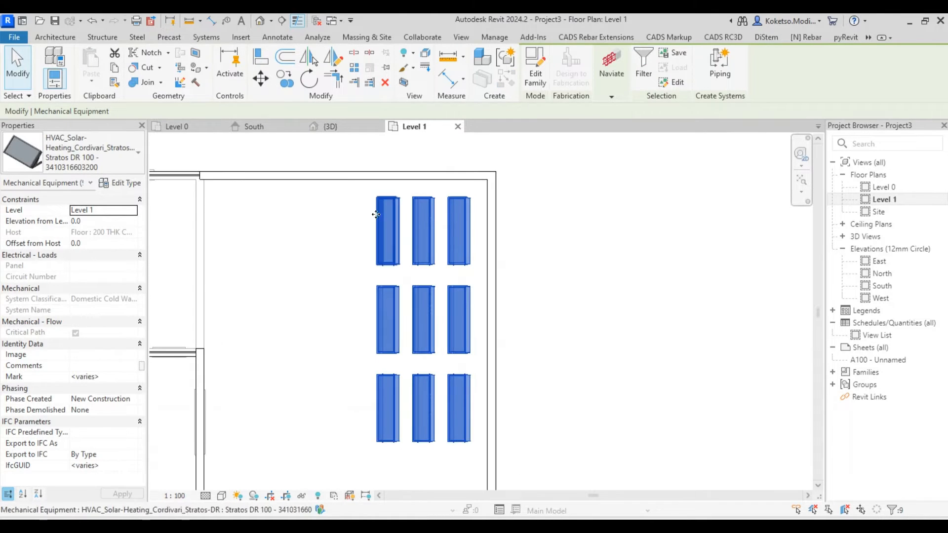
pyautogui.scroll(1, 487, 236)
pyautogui.press('c')
pyautogui.press('o')
pyautogui.scroll(1, 485, 236)
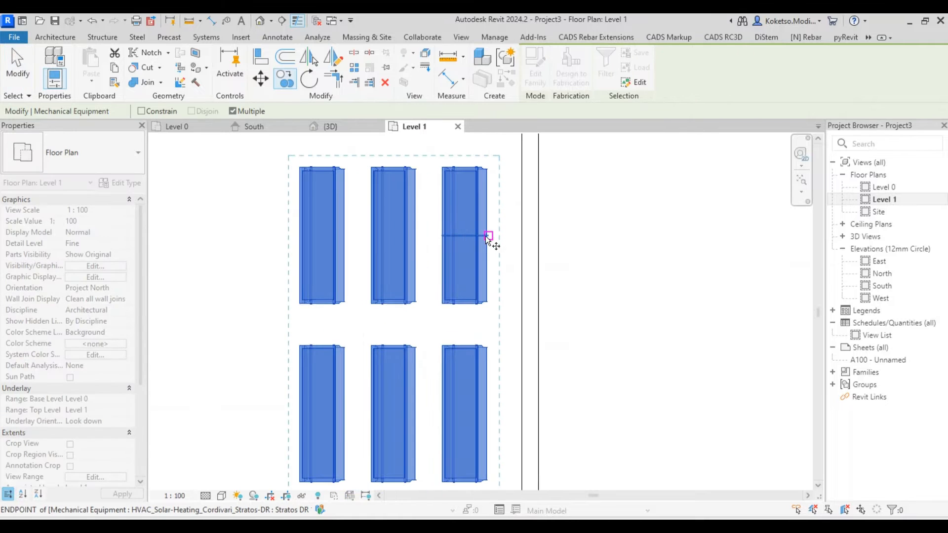
pyautogui.scroll(1, 498, 232)
pyautogui.scroll(-4, 496, 231)
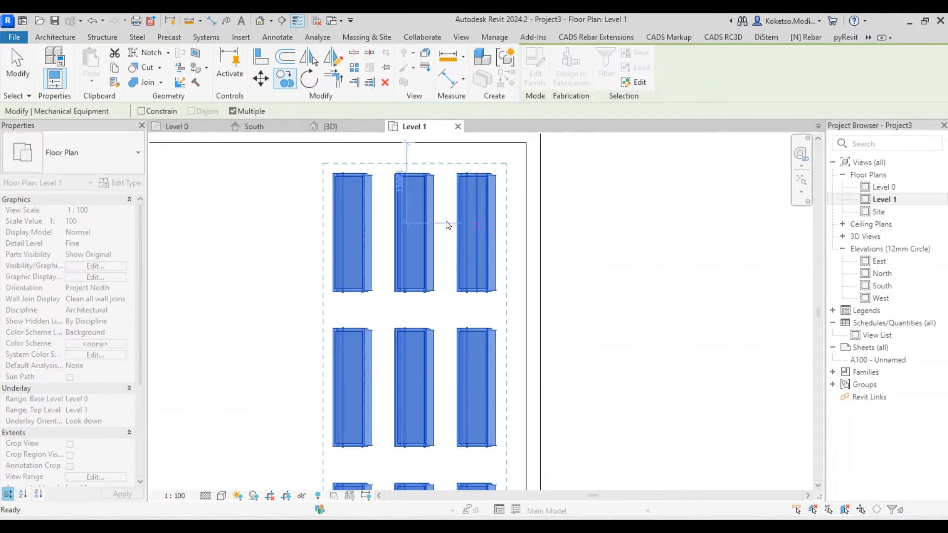
pyautogui.press('Escape')
pyautogui.press('Escape')
pyautogui.click(413, 228)
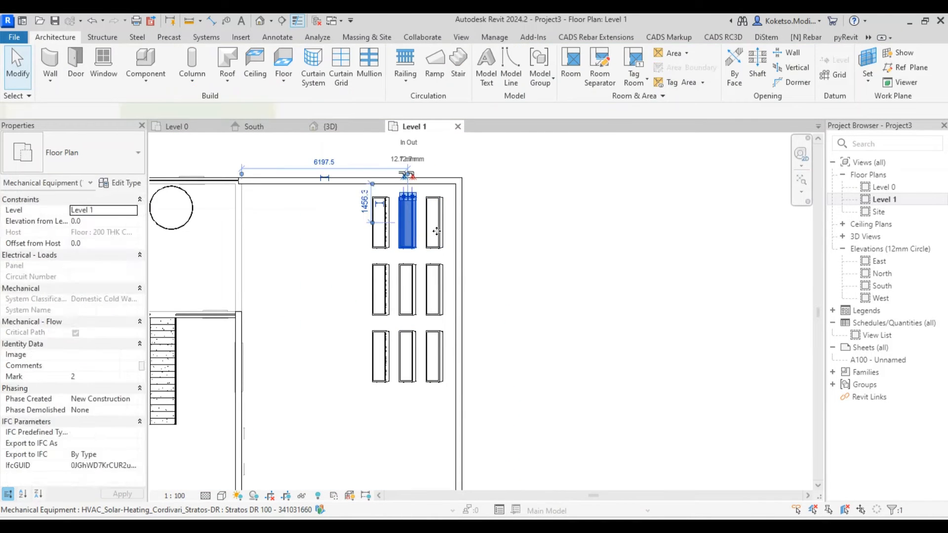
pyautogui.keyDown('ctrl'); pyautogui.click(441, 235); pyautogui.keyUp('ctrl')
pyautogui.keyDown('ctrl'); pyautogui.click(432, 279); pyautogui.keyUp('ctrl')
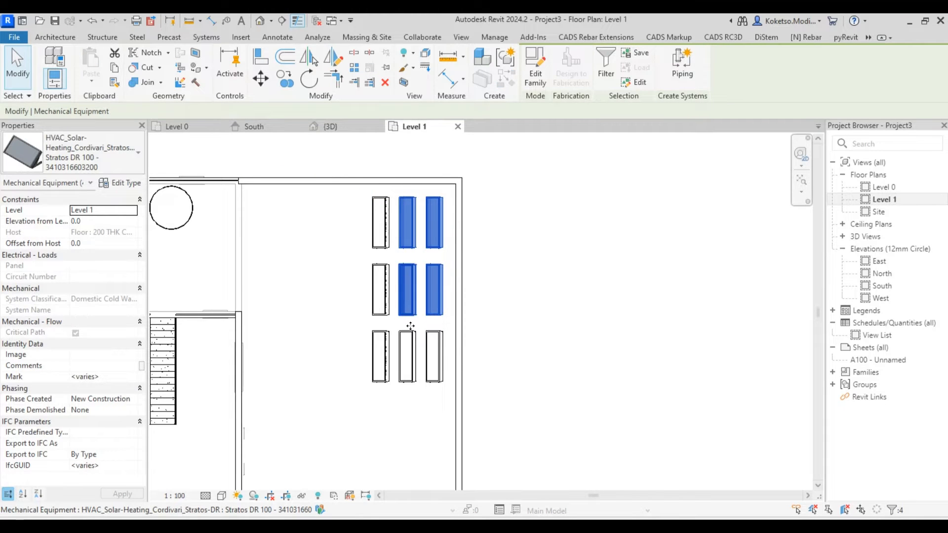
pyautogui.keyDown('ctrl'); pyautogui.click(419, 344); pyautogui.keyUp('ctrl')
pyautogui.keyDown('ctrl'); pyautogui.click(435, 345); pyautogui.keyUp('ctrl')
pyautogui.scroll(2, 393, 337)
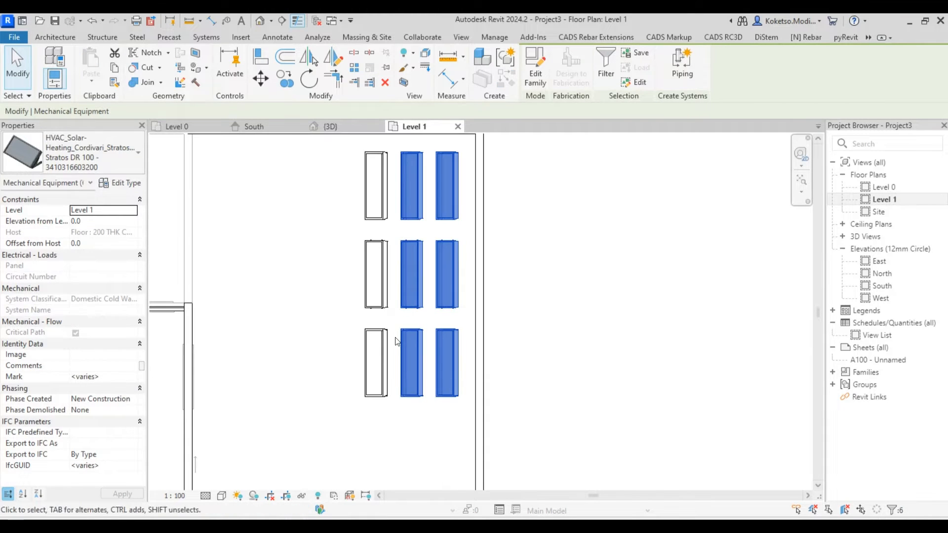
pyautogui.press('Escape')
# Try to copy the six solar heaters in the two western columns to the west of the grid.
pyautogui.click(389, 267)
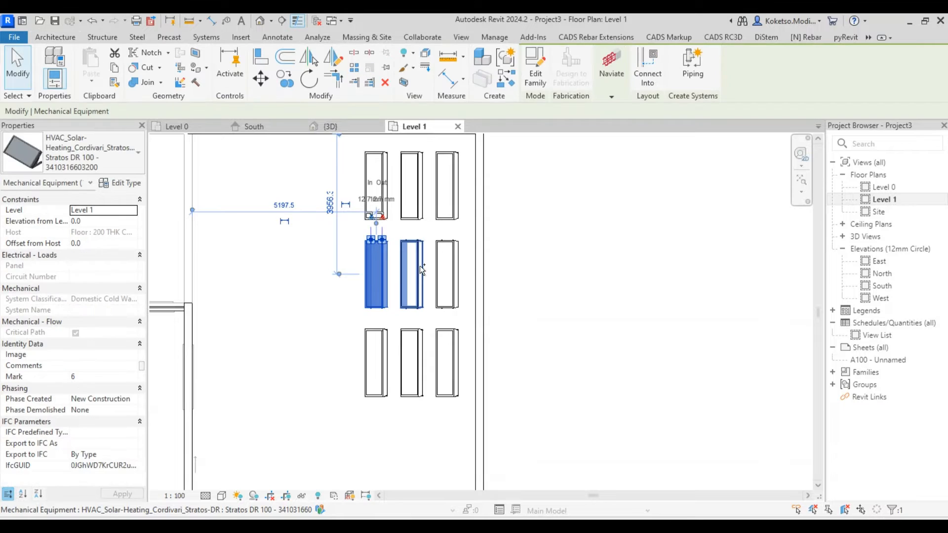
pyautogui.keyDown('ctrl'); pyautogui.click(420, 266); pyautogui.keyUp('ctrl')
pyautogui.keyDown('ctrl'); pyautogui.click(383, 337); pyautogui.keyUp('ctrl')
pyautogui.keyDown('ctrl'); pyautogui.click(410, 343); pyautogui.keyUp('ctrl')
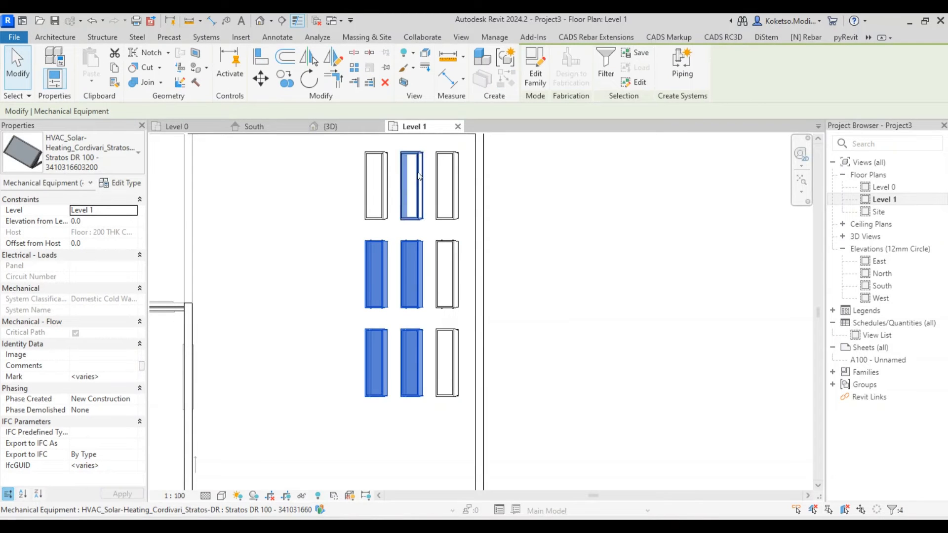
pyautogui.keyDown('ctrl'); pyautogui.click(416, 167); pyautogui.keyUp('ctrl')
pyautogui.keyDown('ctrl'); pyautogui.click(383, 171); pyautogui.keyUp('ctrl')
pyautogui.click(283, 77)
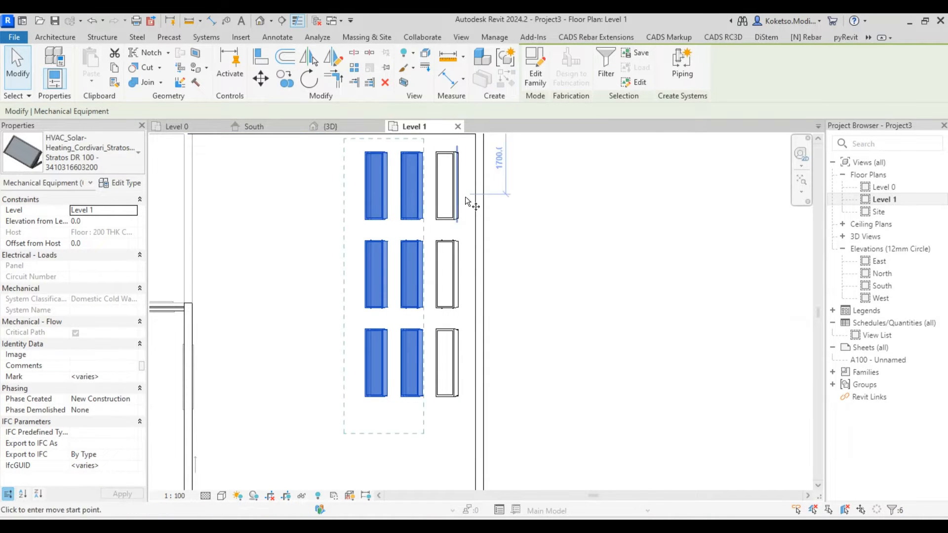
pyautogui.scroll(3, 465, 197)
pyautogui.click(452, 172)
pyautogui.scroll(3, 452, 172)
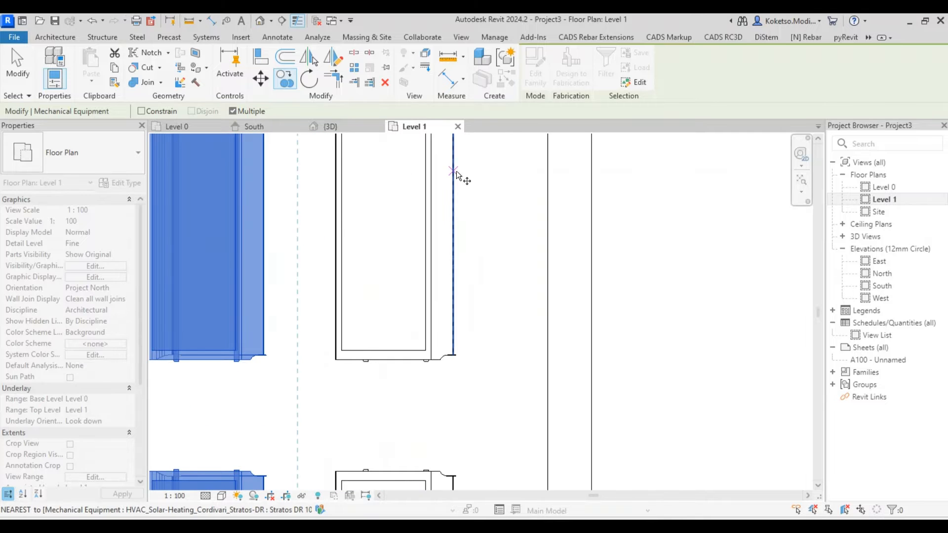
pyautogui.moveTo(453, 171); pyautogui.dragTo(513, 205, button='middle')
pyautogui.scroll(-3, 512, 206)
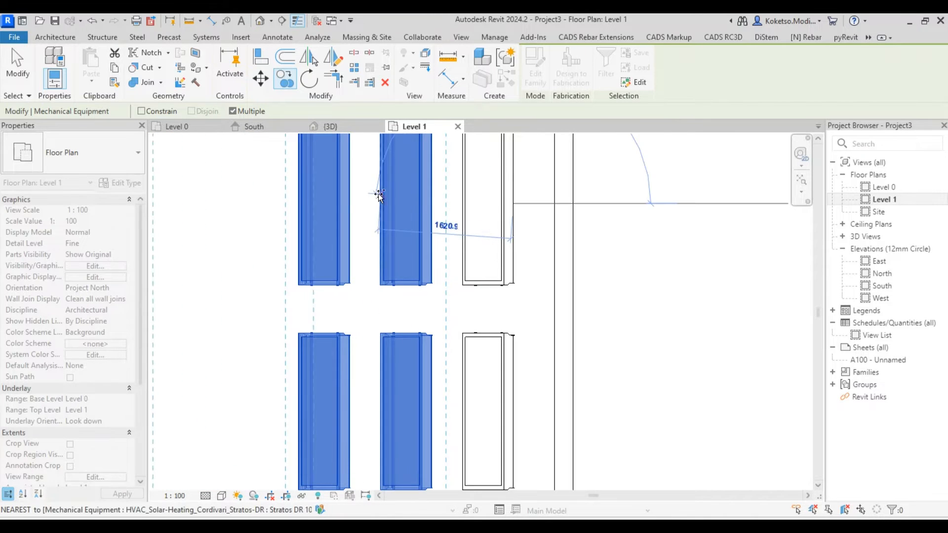
pyautogui.click(350, 203)
pyautogui.scroll(-3, 350, 203)
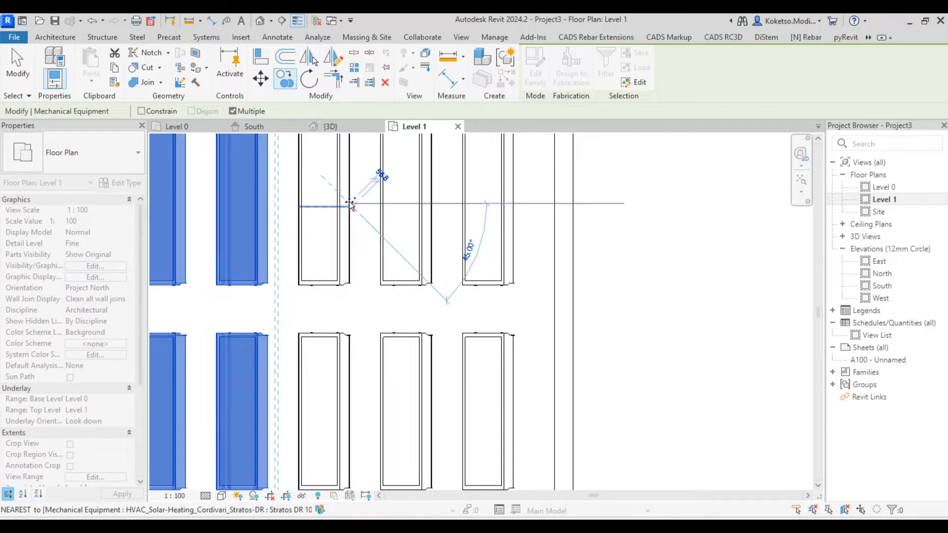
pyautogui.moveTo(365, 198); pyautogui.dragTo(393, 210, button='middle')
pyautogui.click(392, 210)
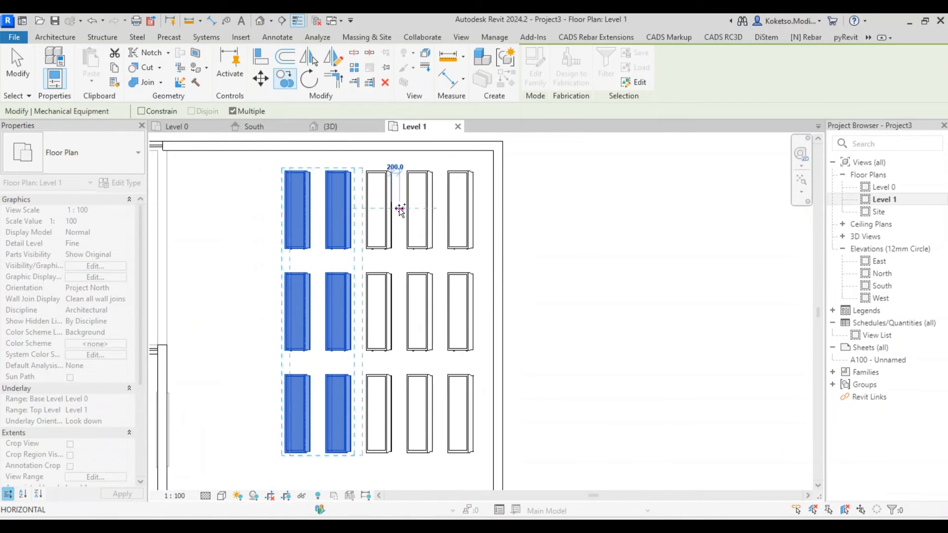
pyautogui.click(383, 210)
pyautogui.scroll(3, 380, 206)
pyautogui.press('Escape')
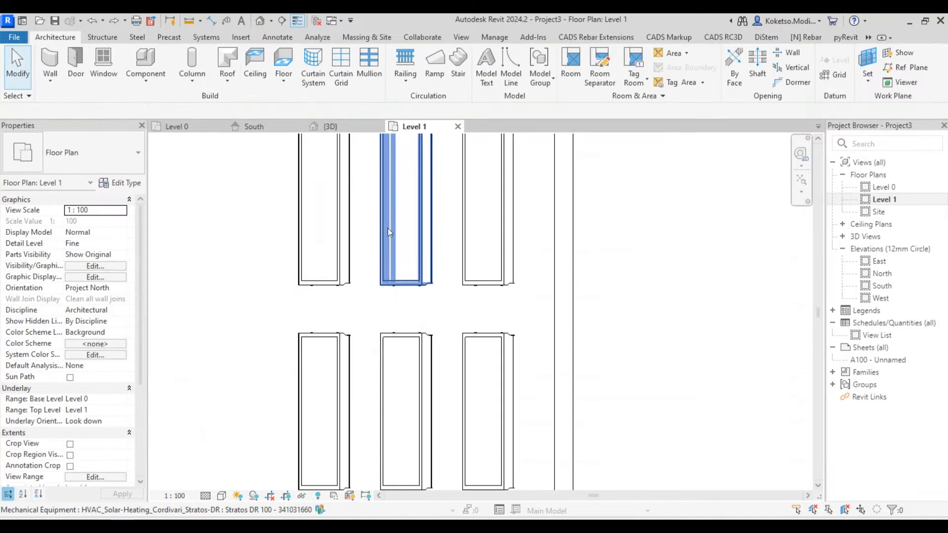
pyautogui.scroll(-2, 378, 203)
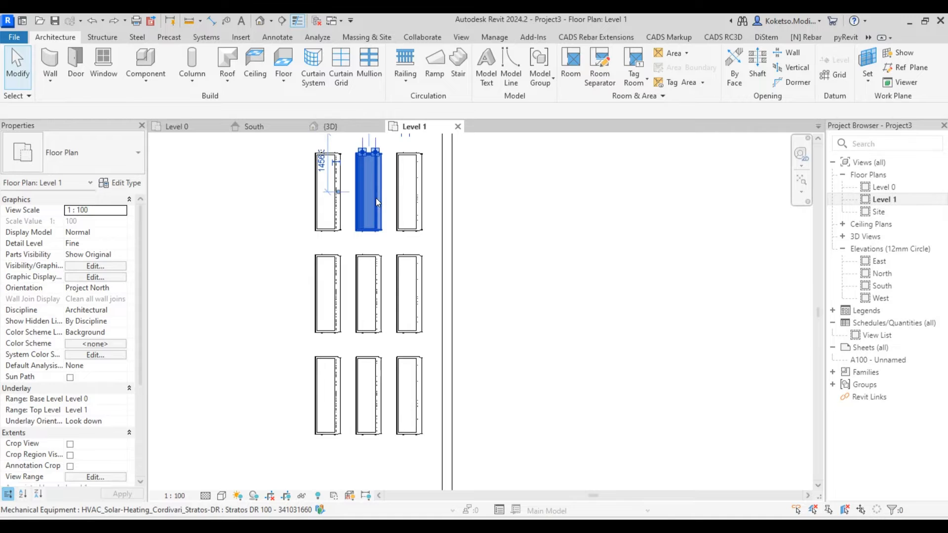
pyautogui.click(377, 201)
pyautogui.keyDown('ctrl'); pyautogui.click(378, 267); pyautogui.keyUp('ctrl')
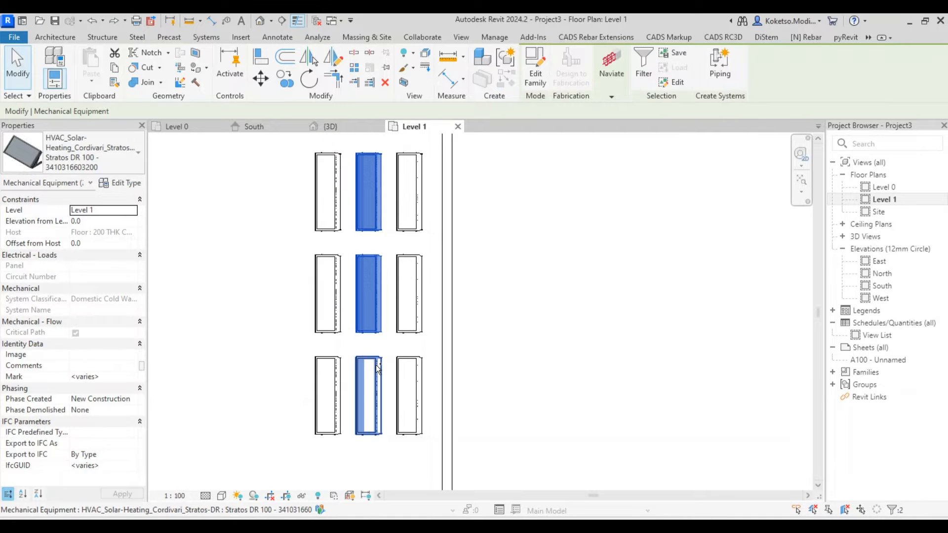
pyautogui.keyDown('ctrl'); pyautogui.click(378, 369); pyautogui.keyUp('ctrl')
pyautogui.click(285, 83)
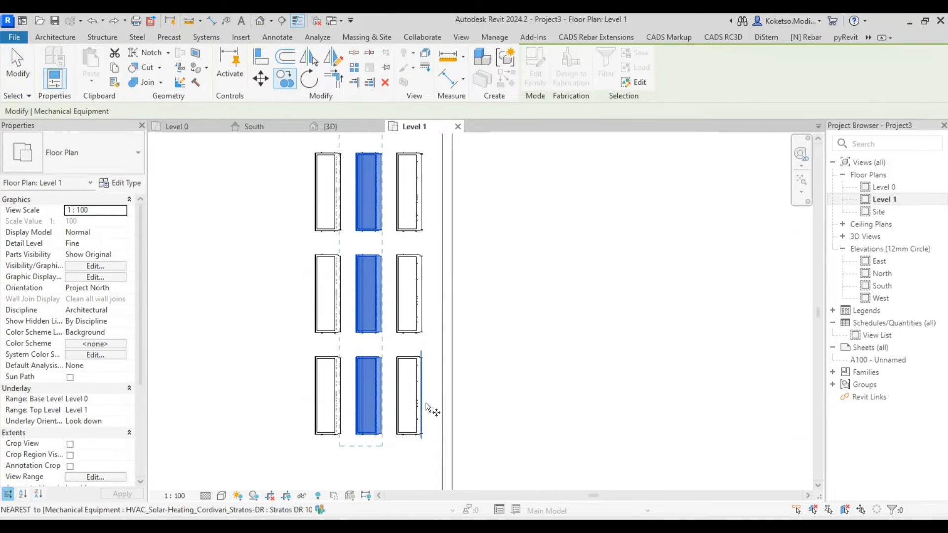
pyautogui.scroll(3, 423, 401)
pyautogui.click(420, 390)
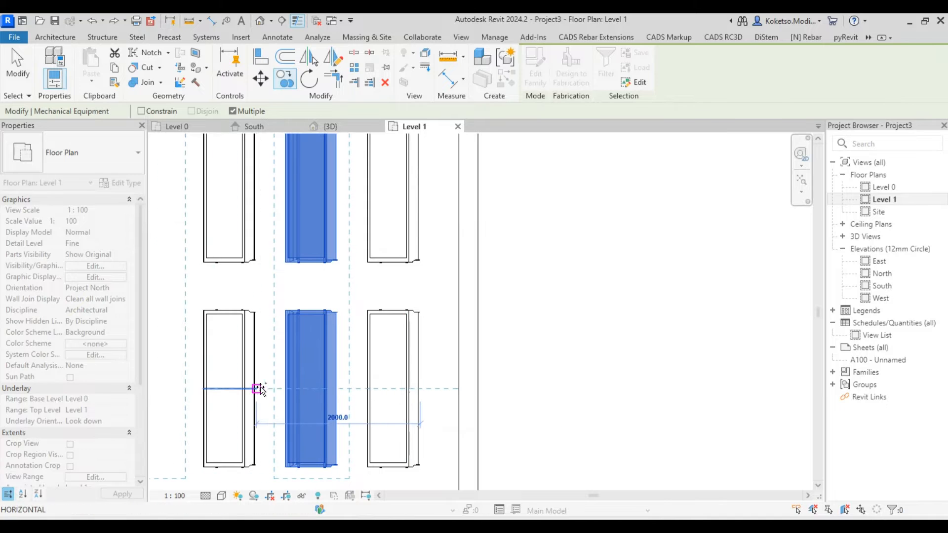
pyautogui.scroll(-2, 256, 387)
pyautogui.moveTo(256, 388); pyautogui.dragTo(454, 372, button='middle')
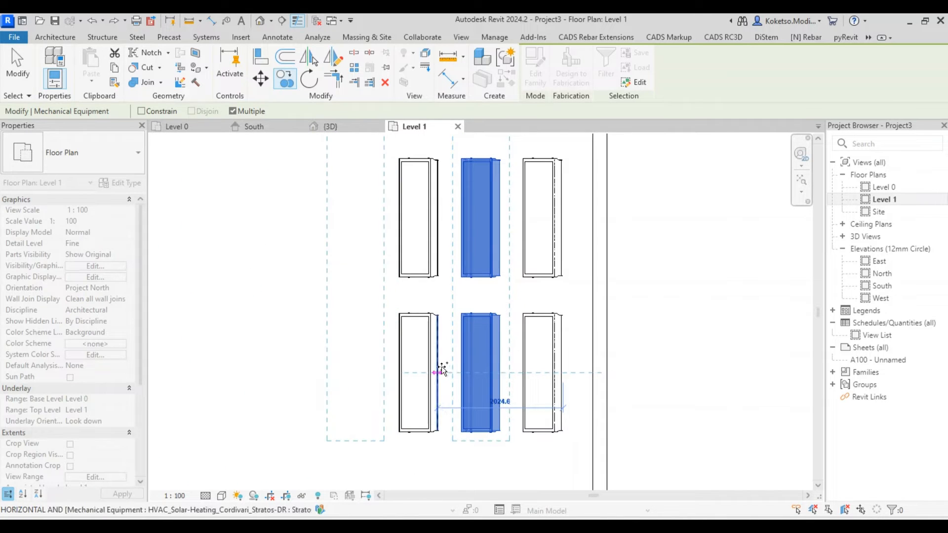
pyautogui.press('Escape')
# Copy the three solar heaters of the grid's western column two column spacings farther west, leaving a one-column gap.
pyautogui.click(436, 350)
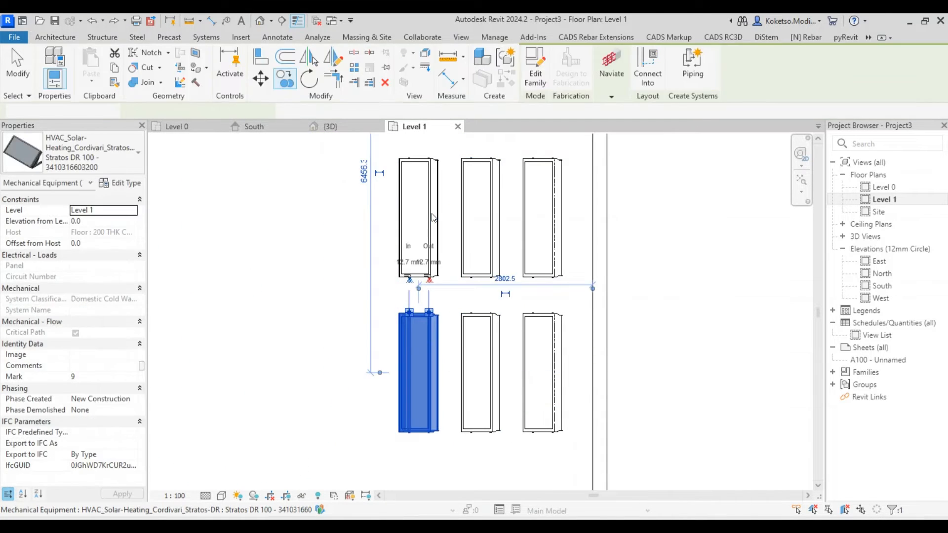
pyautogui.keyDown('ctrl'); pyautogui.click(431, 218); pyautogui.keyUp('ctrl')
pyautogui.scroll(-1, 434, 156)
pyautogui.moveTo(433, 156); pyautogui.dragTo(408, 256, button='middle')
pyautogui.keyDown('ctrl'); pyautogui.click(409, 221); pyautogui.keyUp('ctrl')
pyautogui.press('c')
pyautogui.press('c')
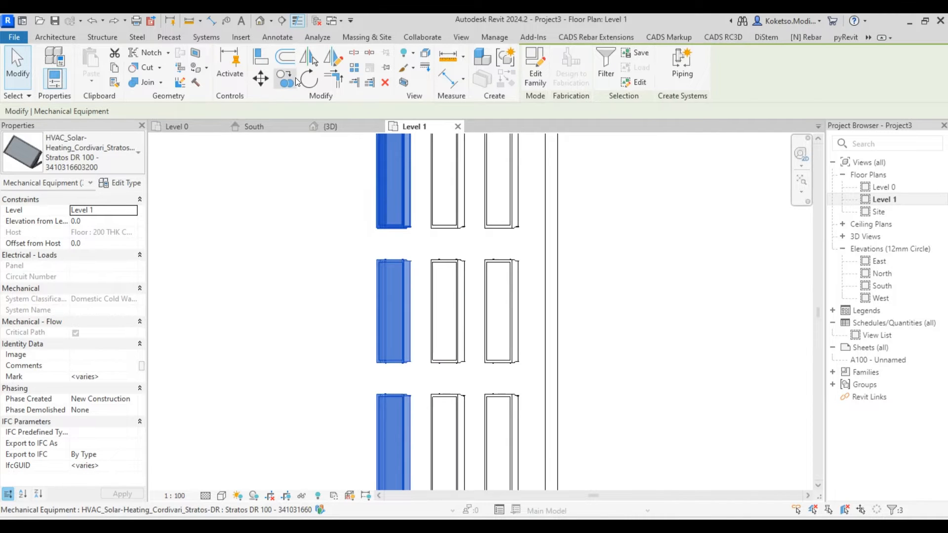
pyautogui.click(519, 439)
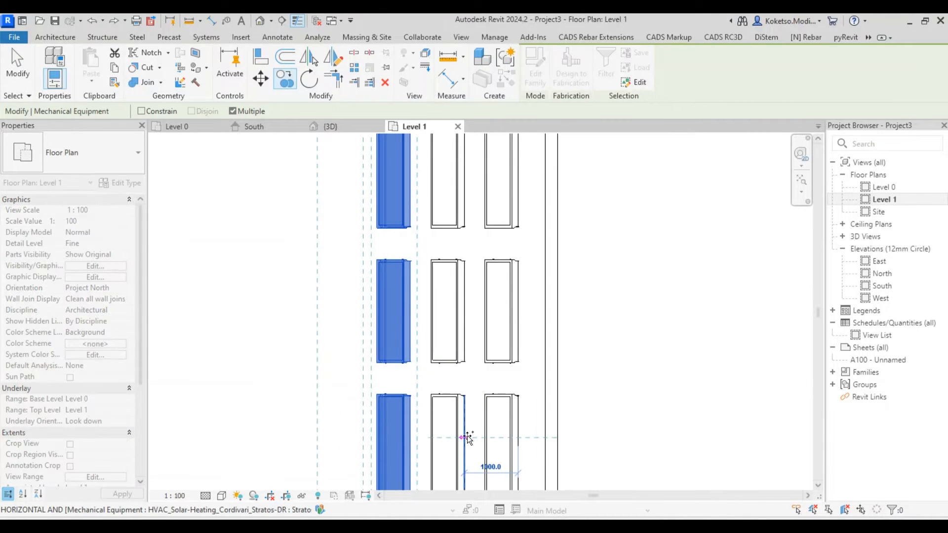
pyautogui.scroll(-3, 413, 434)
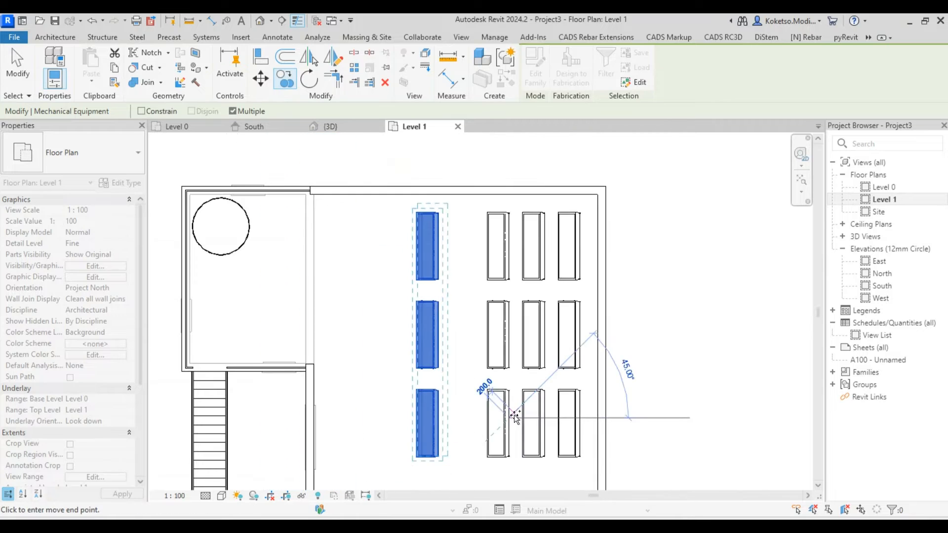
pyautogui.click(492, 421)
# Copy the eastern block's western column of three solar heaters twice, adding two evenly spaced columns west of the standalone column.
pyautogui.scroll(1, 494, 415)
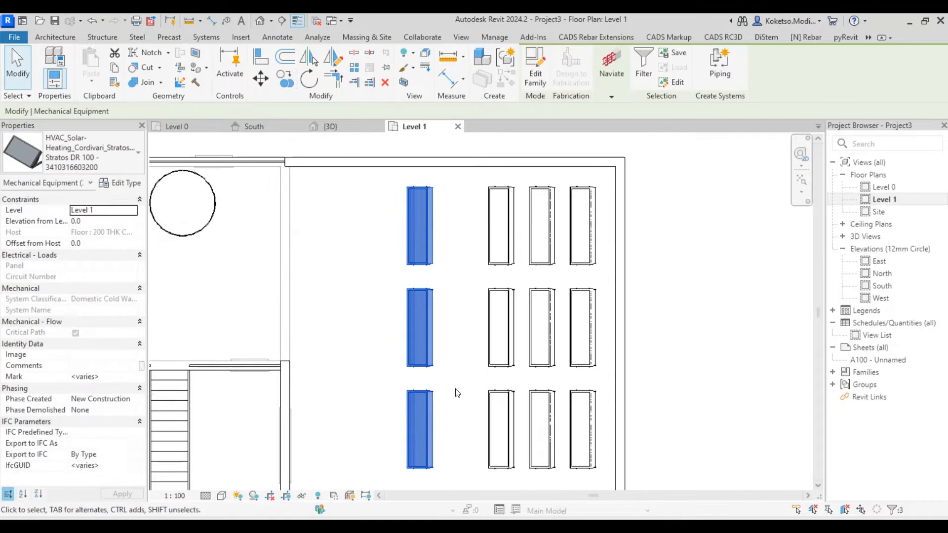
pyautogui.click(511, 409)
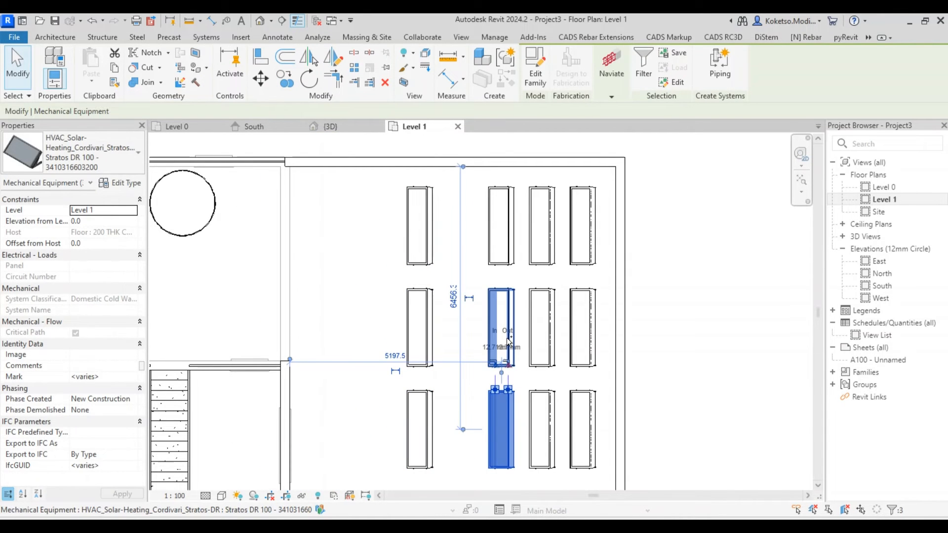
pyautogui.keyDown('ctrl'); pyautogui.click(509, 313); pyautogui.keyUp('ctrl')
pyautogui.keyDown('ctrl'); pyautogui.click(512, 229); pyautogui.keyUp('ctrl')
pyautogui.press('c')
pyautogui.press('o')
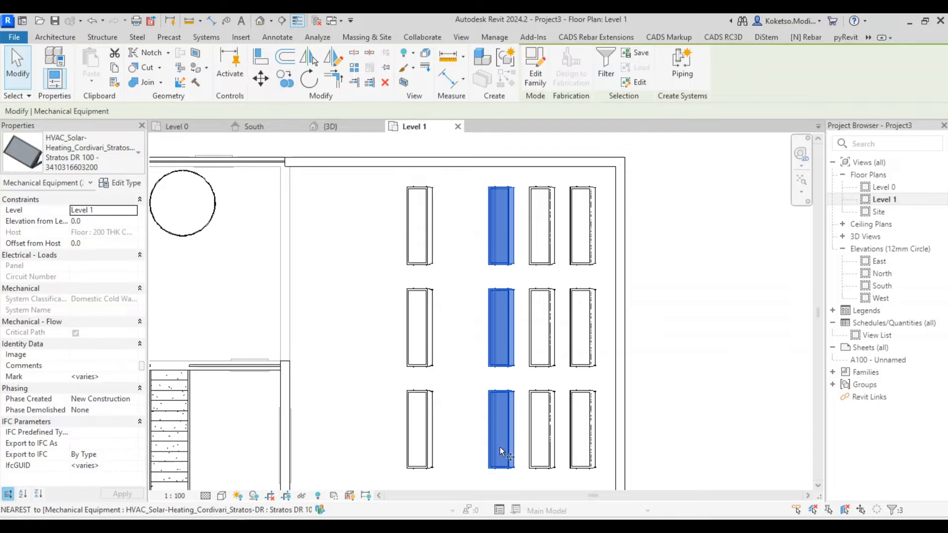
pyautogui.click(556, 430)
pyautogui.scroll(1, 557, 429)
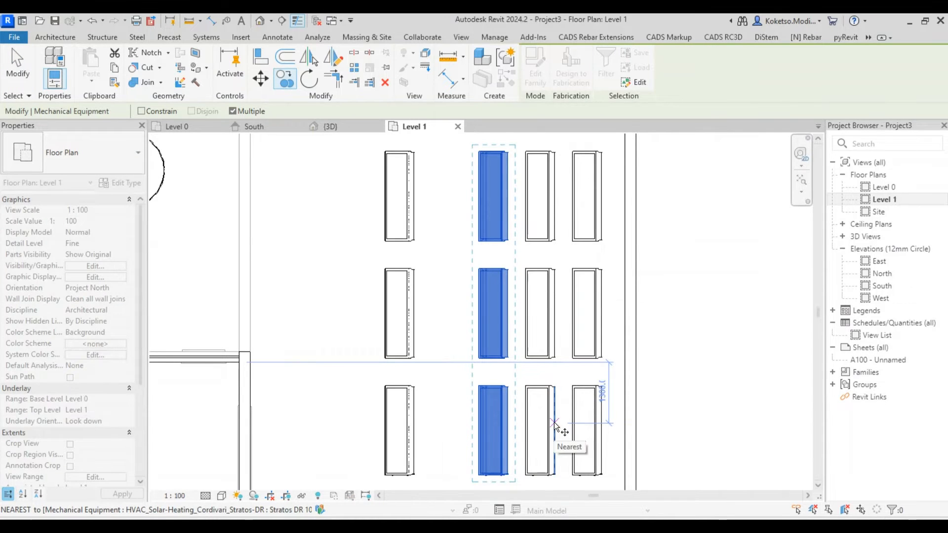
pyautogui.click(414, 421)
pyautogui.click(370, 422)
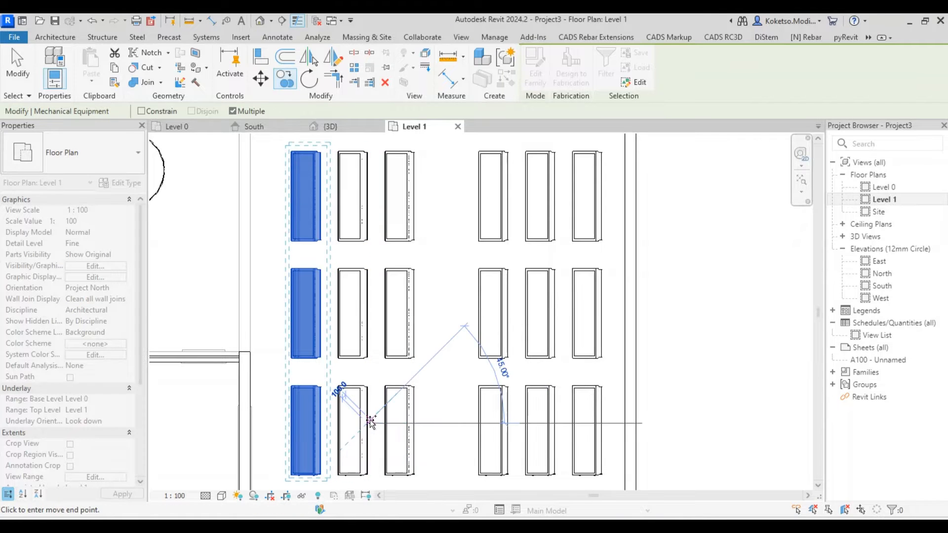
pyautogui.press('Escape')
pyautogui.press('Escape')
# Examine the layout of the two solar heater blocks on the roof in plan and from several angles in the 3D view.
pyautogui.scroll(-3, 360, 255)
pyautogui.moveTo(371, 336); pyautogui.dragTo(443, 327, button='middle')
pyautogui.scroll(2, 444, 326)
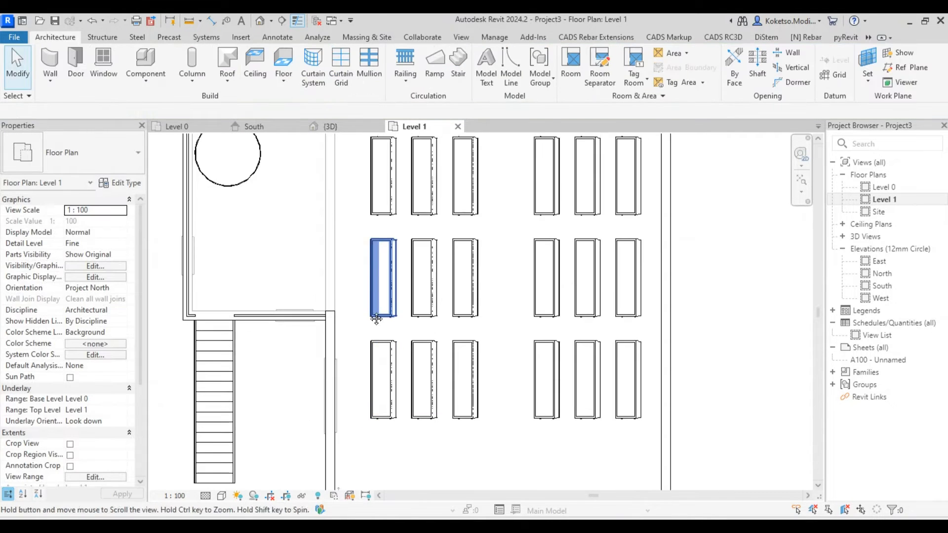
pyautogui.scroll(-1, 355, 179)
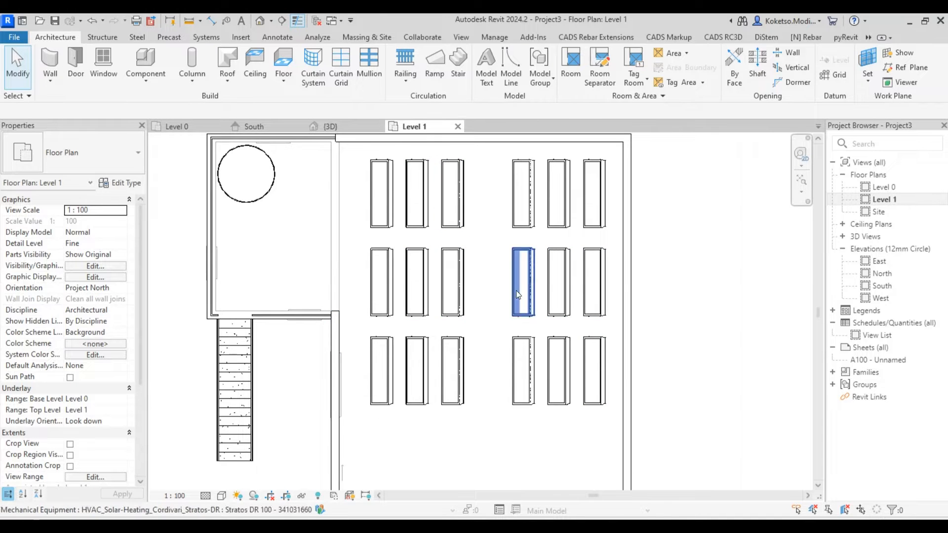
pyautogui.click(319, 126)
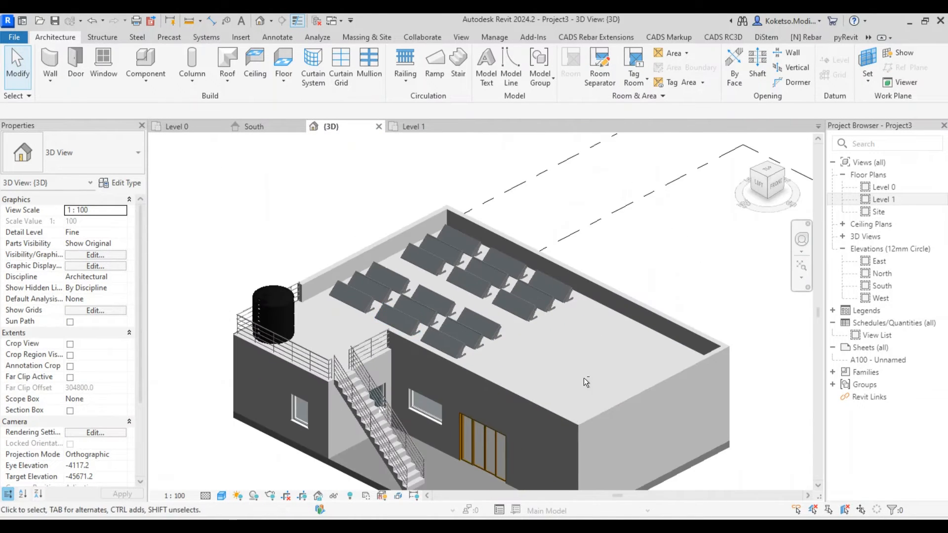
pyautogui.keyDown('shift'); pyautogui.moveTo(584, 379); pyautogui.dragTo(568, 360, button='middle'); pyautogui.keyUp('shift')
pyautogui.scroll(2, 627, 367)
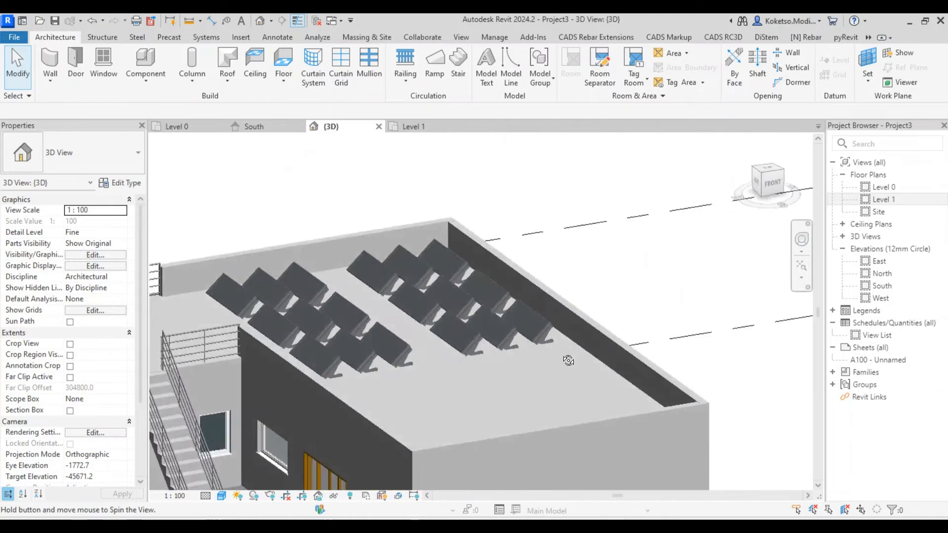
pyautogui.scroll(-3, 569, 360)
pyautogui.click(515, 335)
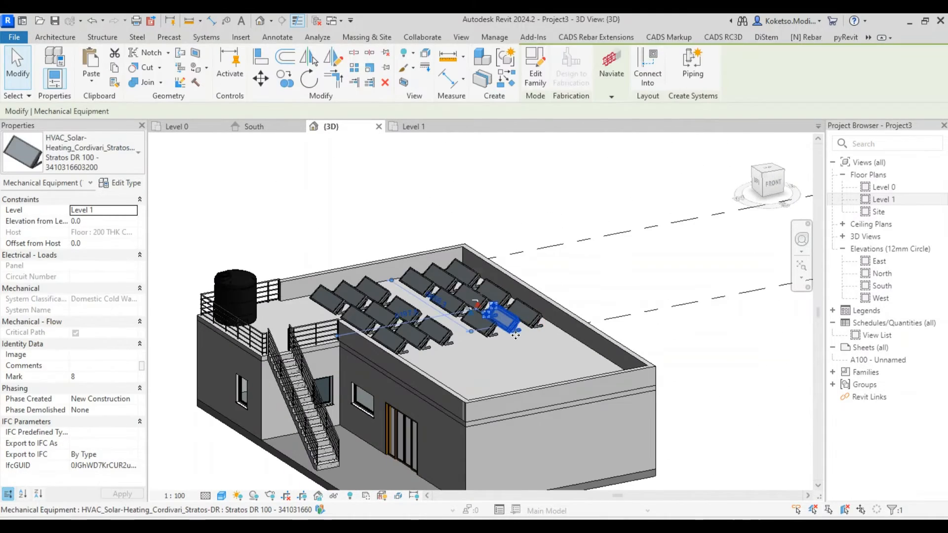
pyautogui.keyDown('shift'); pyautogui.moveTo(515, 336); pyautogui.dragTo(484, 360, button='middle'); pyautogui.keyUp('shift')
pyautogui.click(484, 360)
pyautogui.scroll(2, 484, 360)
pyautogui.scroll(-2, 528, 328)
pyautogui.moveTo(527, 328)
pyautogui.keyDown('shift'); pyautogui.mouseDown(button='middle')
pyautogui.moveTo(558, 343)
pyautogui.moveTo(511, 322)
pyautogui.mouseUp(button='middle'); pyautogui.keyUp('shift')
pyautogui.scroll(3, 510, 322)
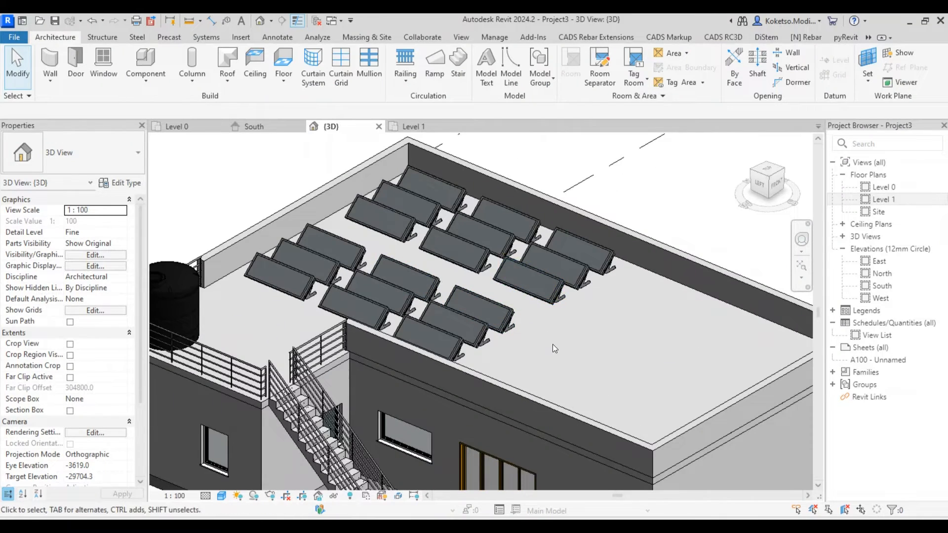
pyautogui.scroll(-3, 558, 303)
pyautogui.moveTo(558, 304)
pyautogui.keyDown('shift'); pyautogui.mouseDown(button='middle')
pyautogui.moveTo(558, 330)
pyautogui.moveTo(516, 298)
pyautogui.moveTo(547, 286)
pyautogui.moveTo(544, 303)
pyautogui.mouseUp(button='middle'); pyautogui.keyUp('shift')
pyautogui.scroll(2, 531, 280)
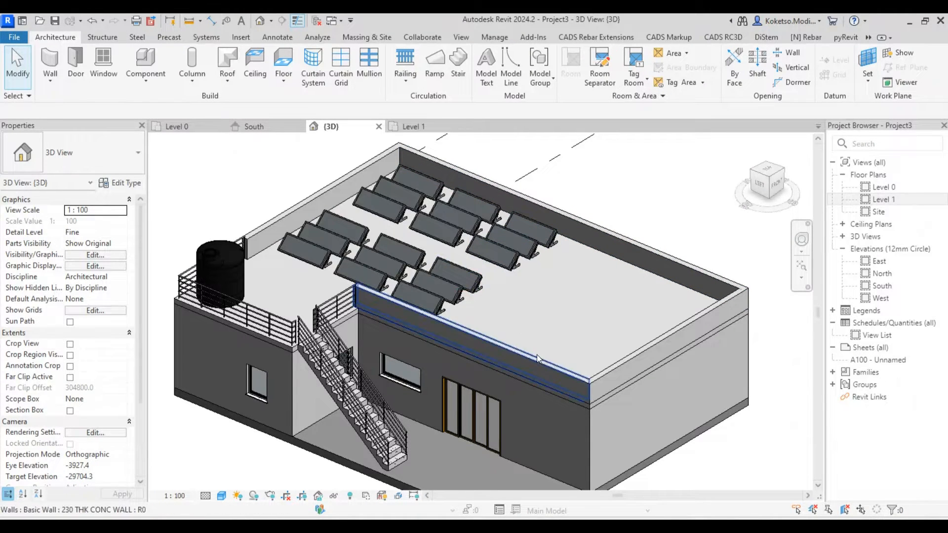
pyautogui.keyDown('shift'); pyautogui.moveTo(568, 378); pyautogui.dragTo(531, 378, button='middle'); pyautogui.keyUp('shift')
pyautogui.scroll(2, 532, 380)
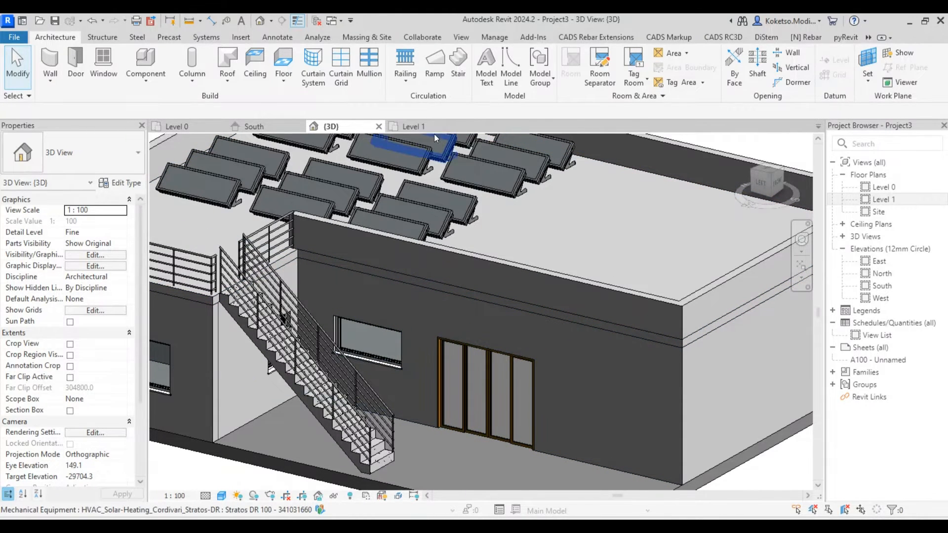
# Draw a rectangle of 230 THK CONC WALL structural walls, 800 mm high and about 2500 by 4900 mm, on Level 1 south of the solar heaters.
pyautogui.click(415, 126)
pyautogui.scroll(2, 440, 211)
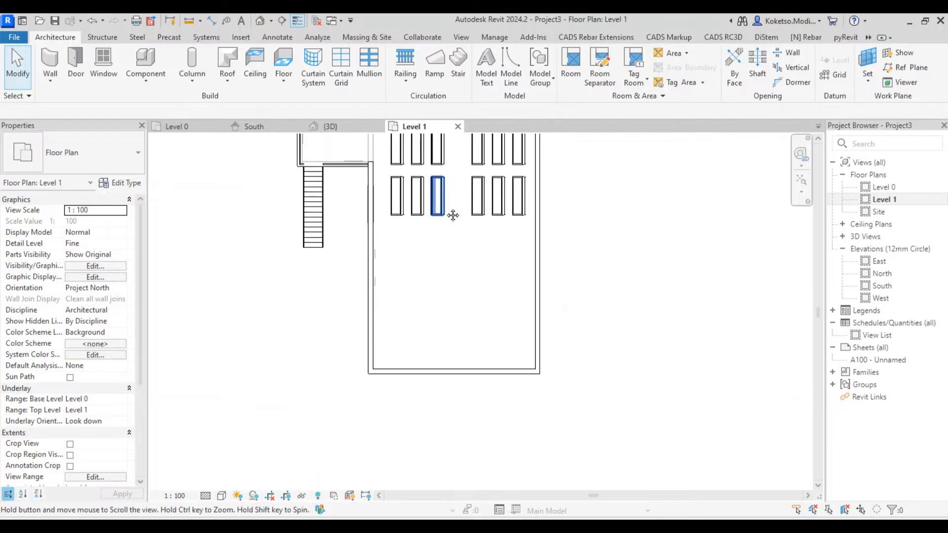
pyautogui.scroll(2, 464, 302)
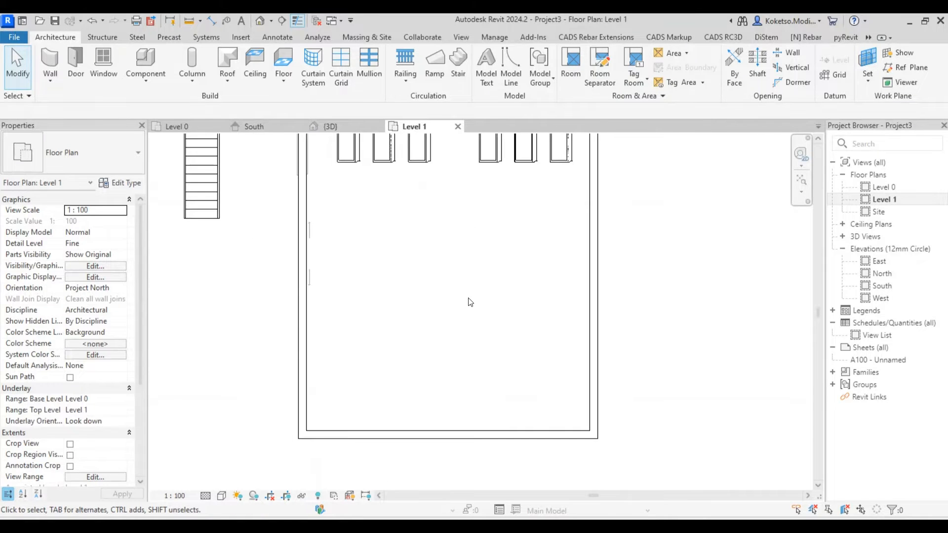
pyautogui.moveTo(464, 302); pyautogui.dragTo(420, 328, button='middle')
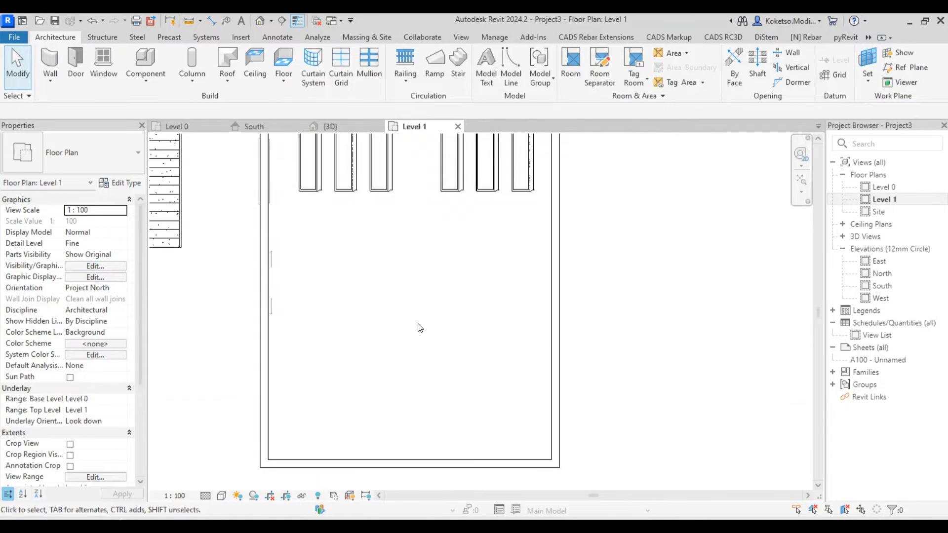
pyautogui.click(112, 41)
pyautogui.click(74, 58)
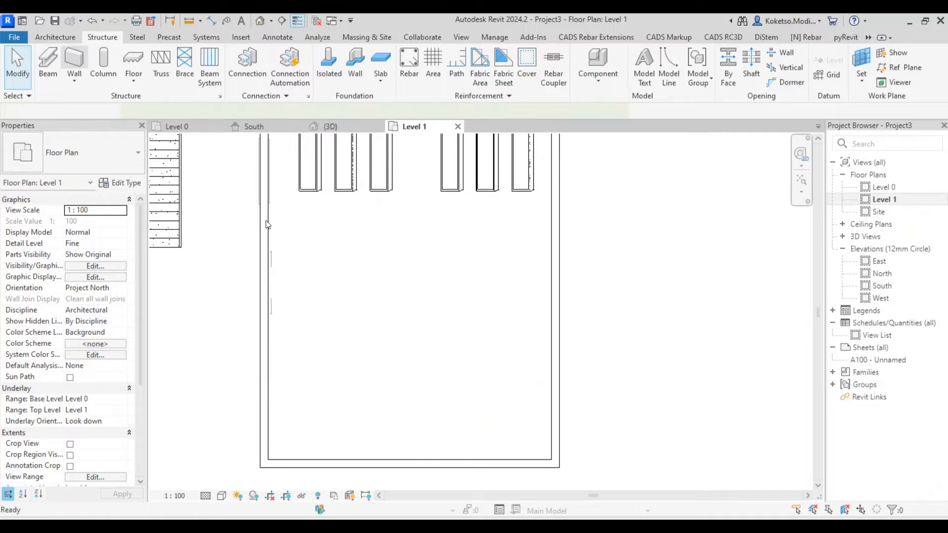
pyautogui.click(544, 54)
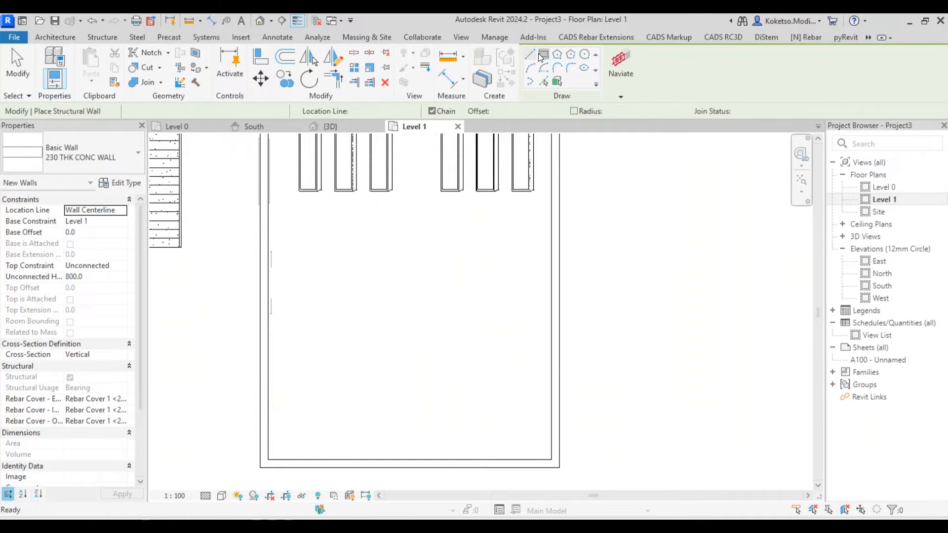
pyautogui.click(368, 270)
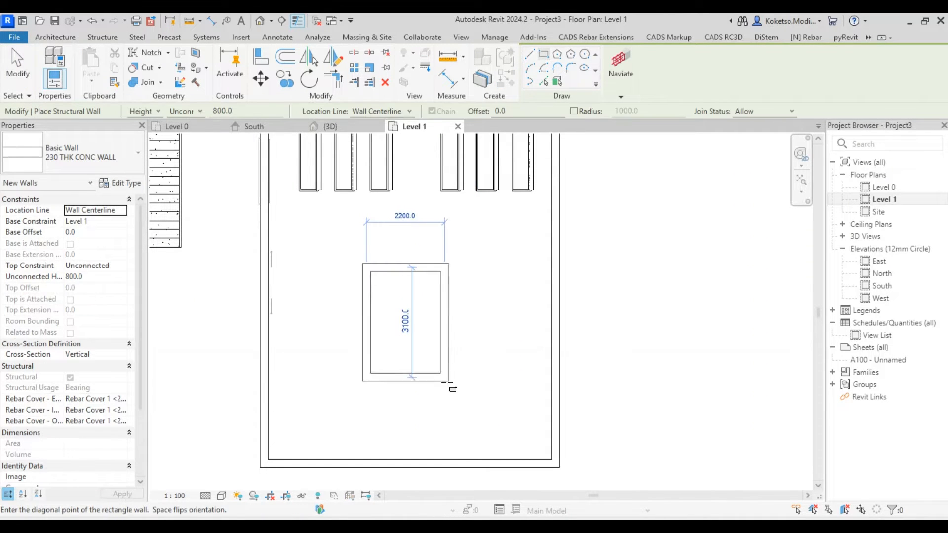
pyautogui.click(456, 441)
pyautogui.press('Escape')
pyautogui.press('Escape')
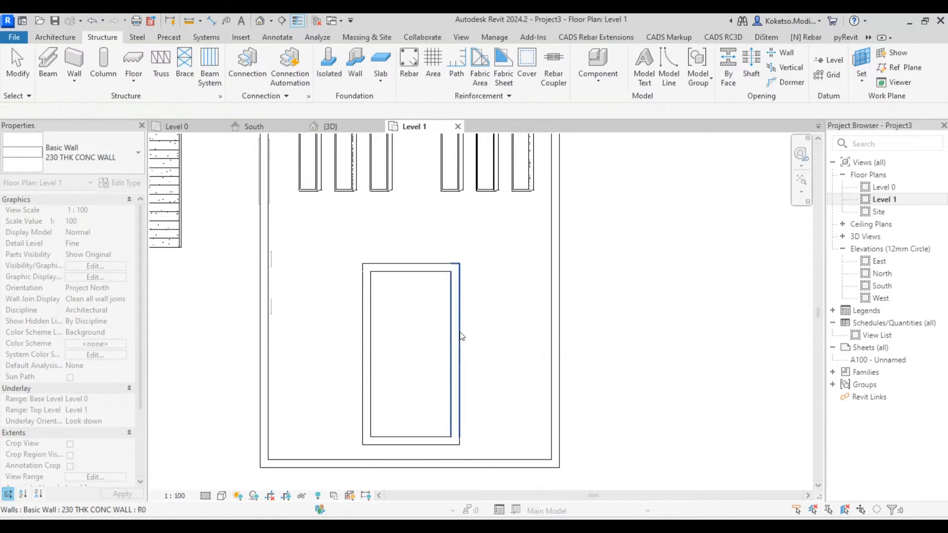
# Set the rectangle's east and west walls each 2000 mm clear of the adjacent parapet walls.
pyautogui.click(456, 340)
pyautogui.moveTo(472, 446); pyautogui.dragTo(481, 381, button='middle')
pyautogui.click(514, 418)
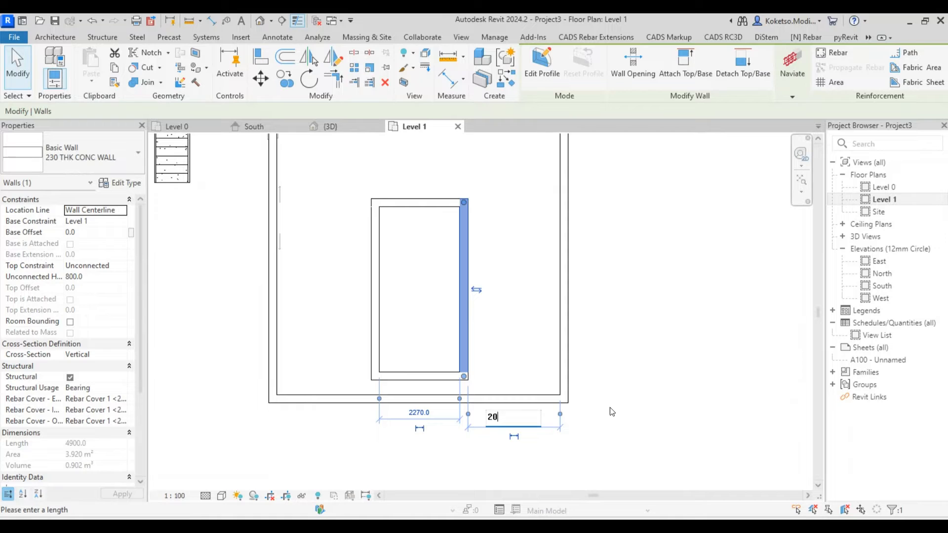
pyautogui.write('2000')
pyautogui.press('Return')
pyautogui.click(374, 257)
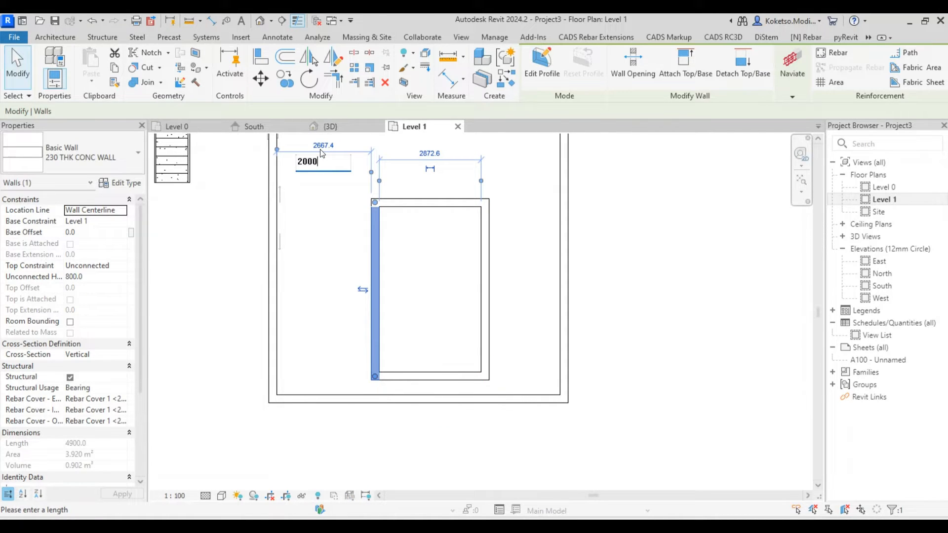
pyautogui.press('Return')
# Move the rectangle's north wall to give a clear distance of 5000 mm from its south wall.
pyautogui.scroll(-2, 400, 366)
pyautogui.click(399, 243)
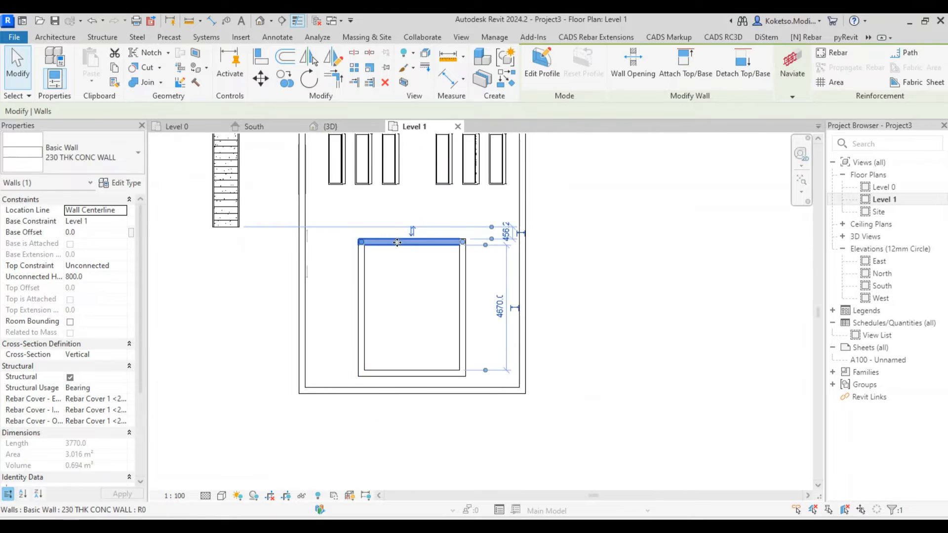
pyautogui.scroll(3, 401, 242)
pyautogui.click(557, 341)
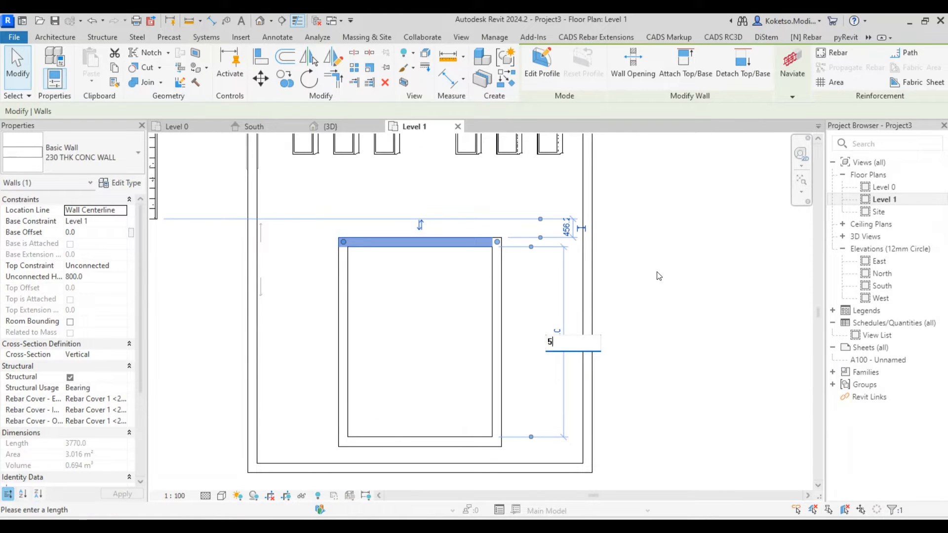
pyautogui.write('5000')
pyautogui.press('Return')
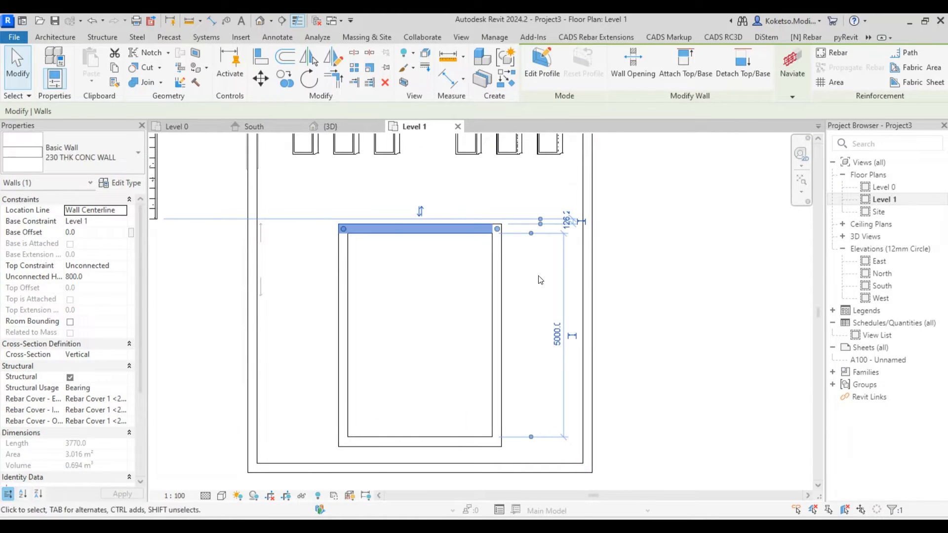
pyautogui.press('Escape')
# Try a 6000 mm clear distance between the rectangle's north and south walls, and restore it to 5000 mm.
pyautogui.click(444, 229)
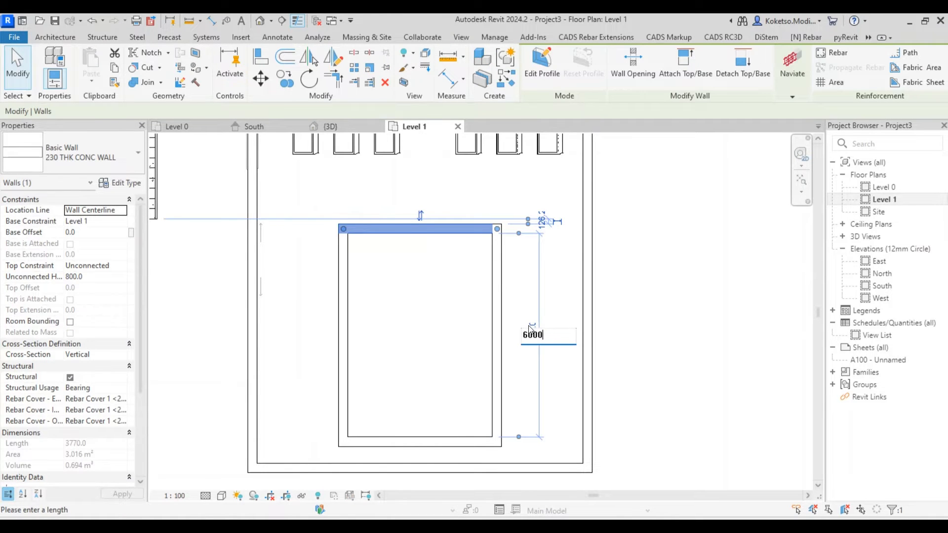
pyautogui.press('Return')
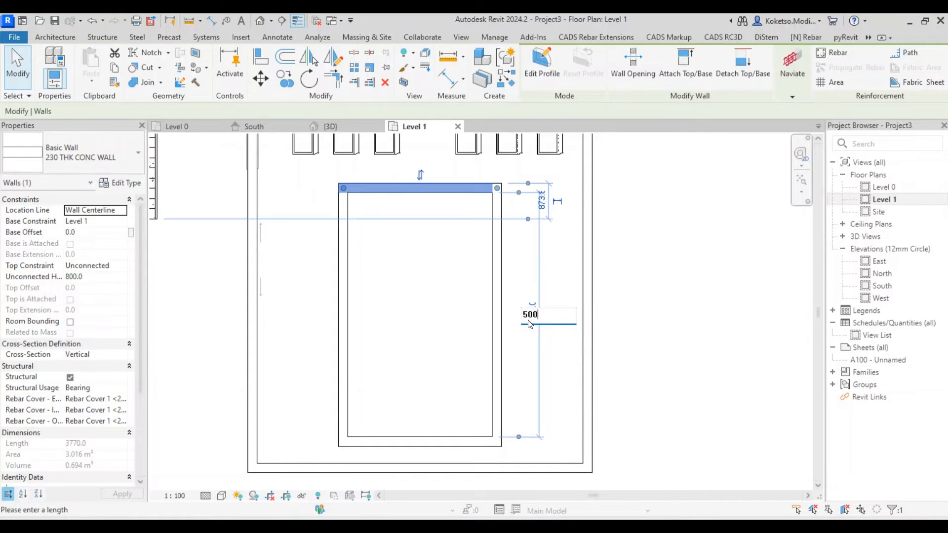
pyautogui.click(529, 321)
pyautogui.write('5000')
pyautogui.press('Return')
pyautogui.press('Escape')
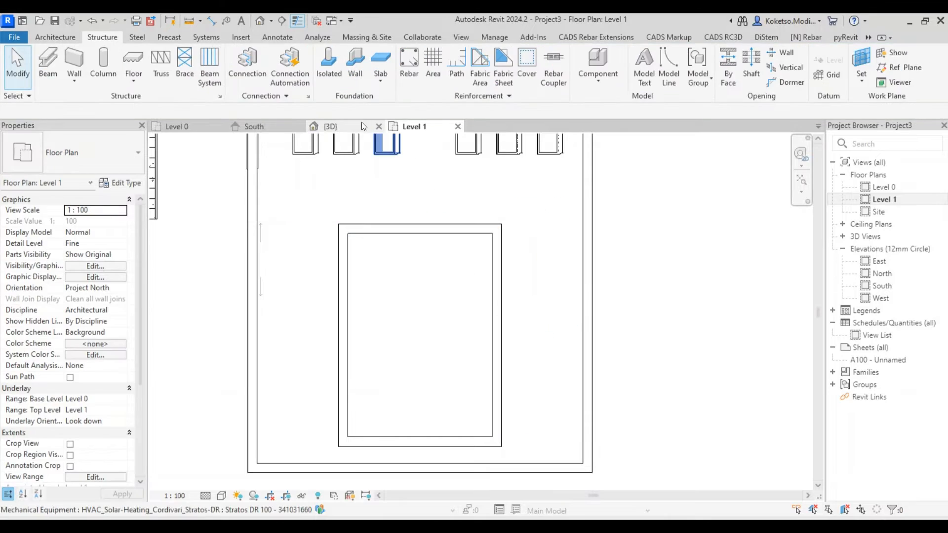
# In the 3D view, set the unconnected height of the rooftop enclosure's long wall nearest the outer staircase side to 1000 mm.
pyautogui.click(346, 126)
pyautogui.keyDown('shift'); pyautogui.moveTo(554, 336); pyautogui.dragTo(561, 285, button='middle'); pyautogui.keyUp('shift')
pyautogui.press('Tab')
pyautogui.click(559, 281)
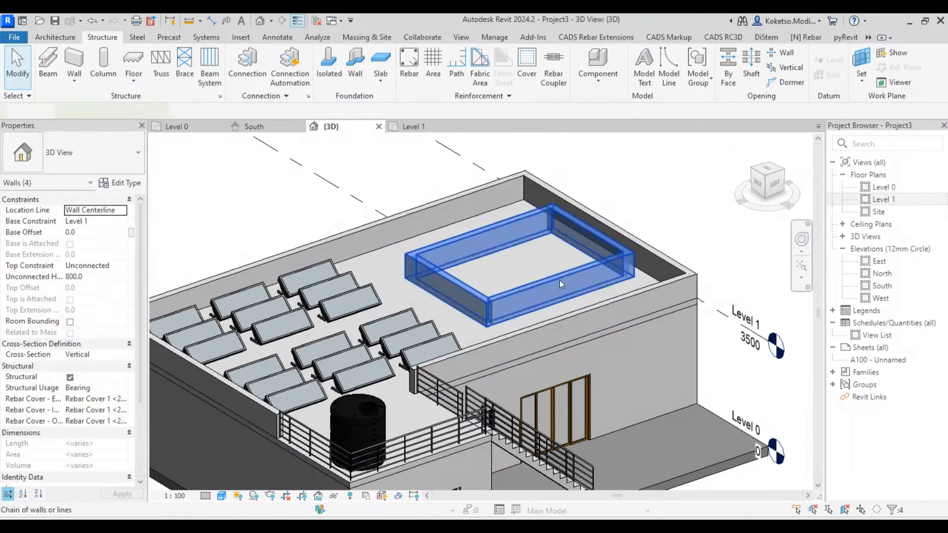
pyautogui.scroll(2, 537, 221)
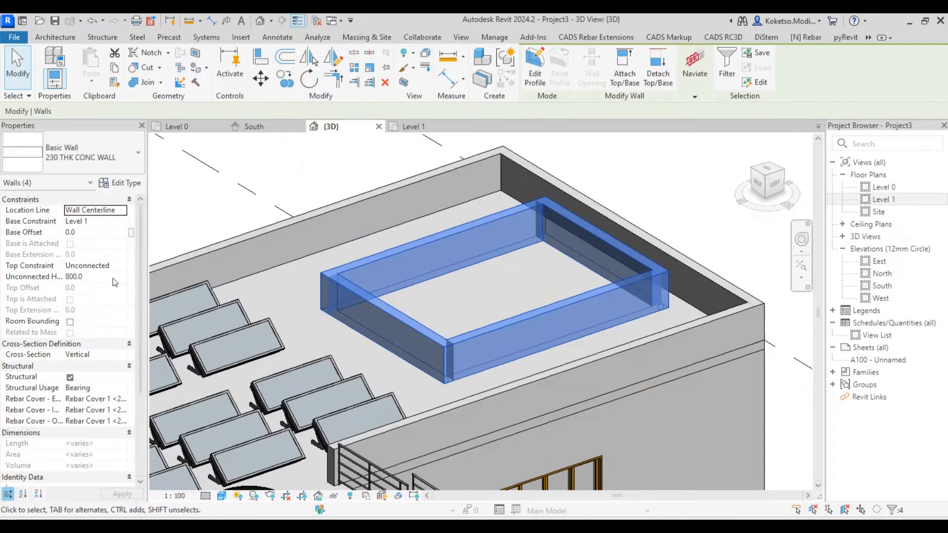
pyautogui.press('Escape')
pyautogui.click(522, 323)
pyautogui.click(117, 276)
pyautogui.write('1')
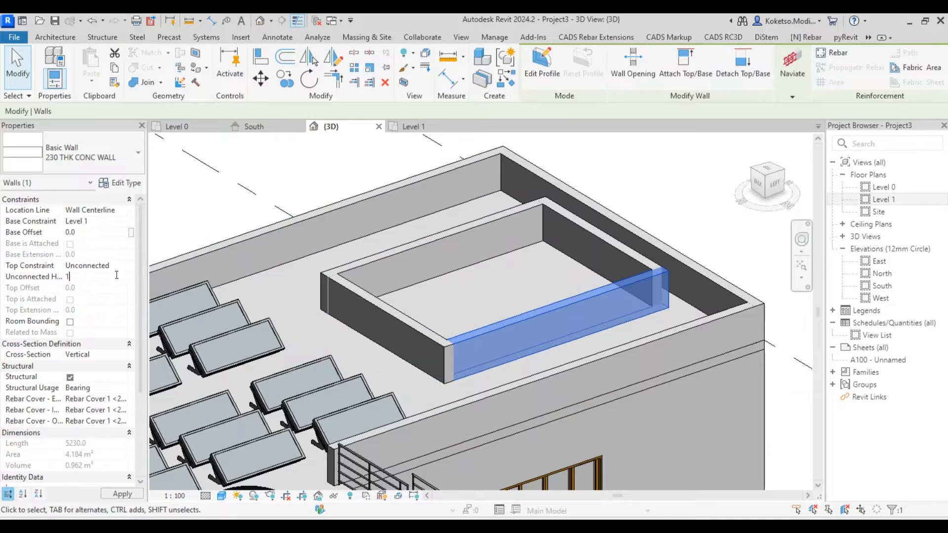
pyautogui.write('000')
pyautogui.press('Return')
pyautogui.keyDown('shift'); pyautogui.moveTo(669, 313); pyautogui.dragTo(540, 276, button='middle'); pyautogui.keyUp('shift')
pyautogui.scroll(1, 550, 316)
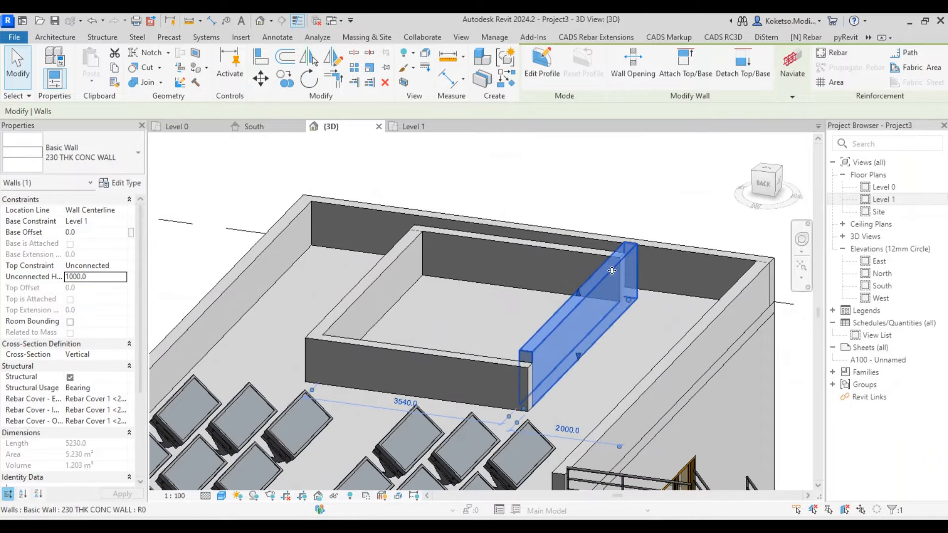
pyautogui.press('Escape')
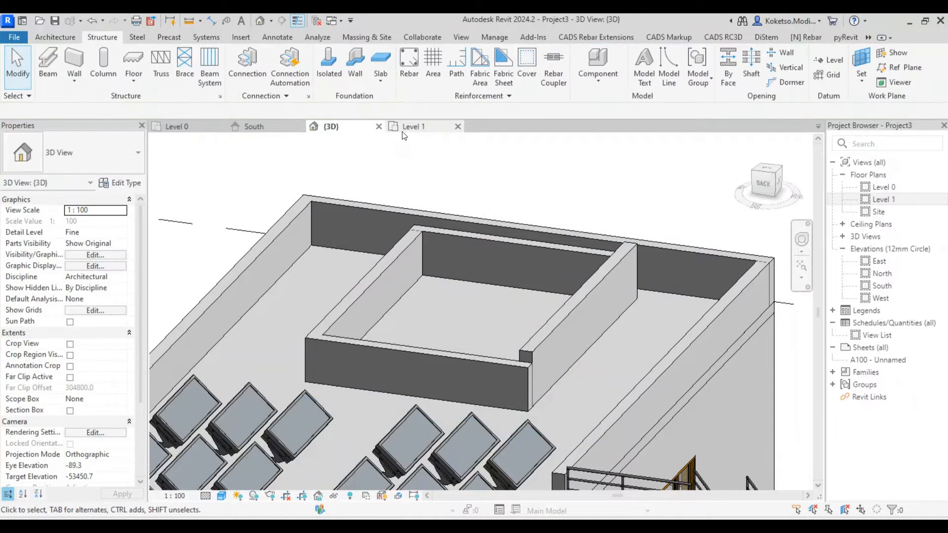
# On the Level 1 plan, start a roof by footprint and sketch a rectangular boundary along the enclosure walls' outer faces.
pyautogui.click(411, 126)
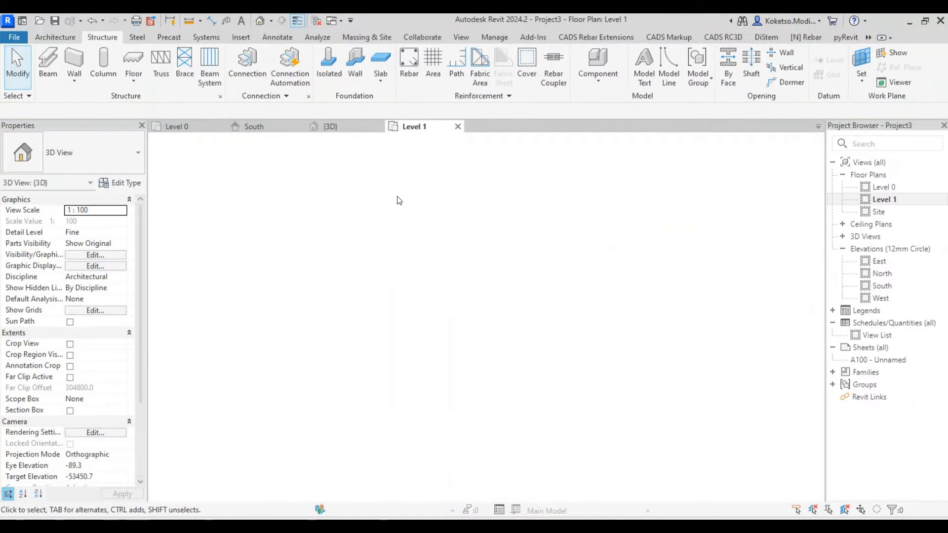
pyautogui.click(54, 38)
pyautogui.click(227, 82)
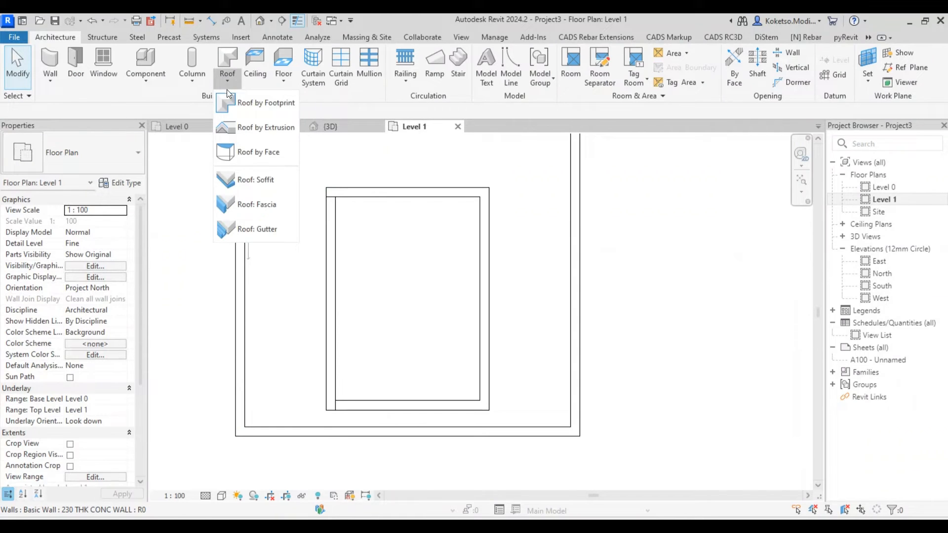
pyautogui.click(254, 103)
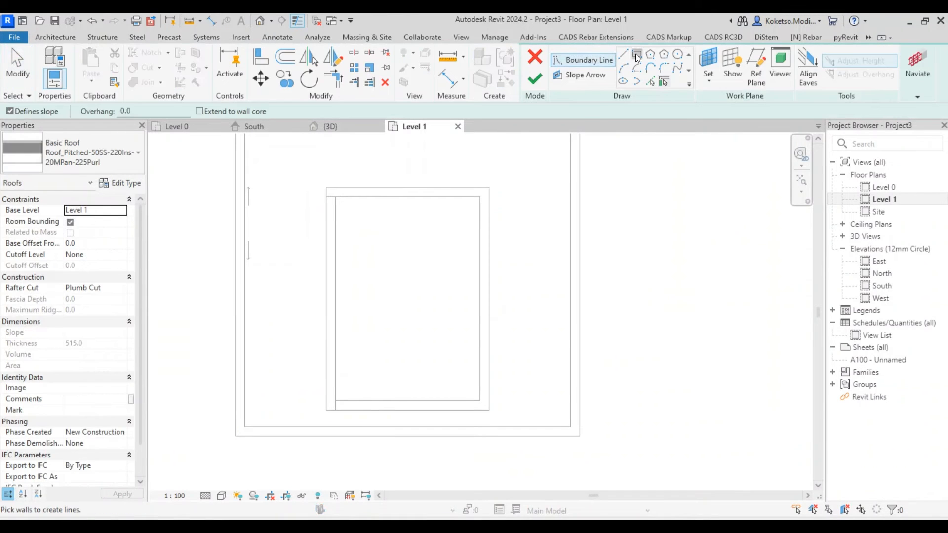
pyautogui.click(637, 55)
pyautogui.click(327, 187)
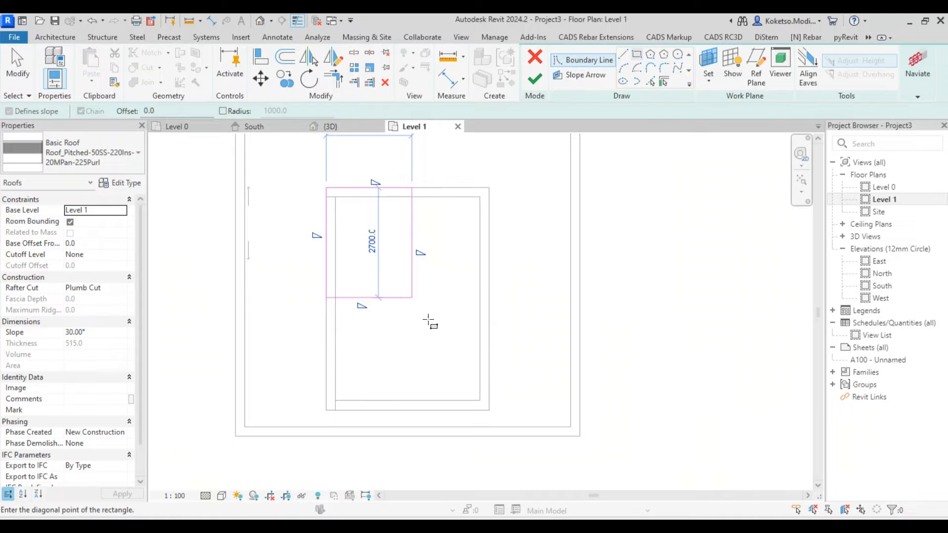
pyautogui.click(489, 410)
pyautogui.press('Escape')
pyautogui.press('Escape')
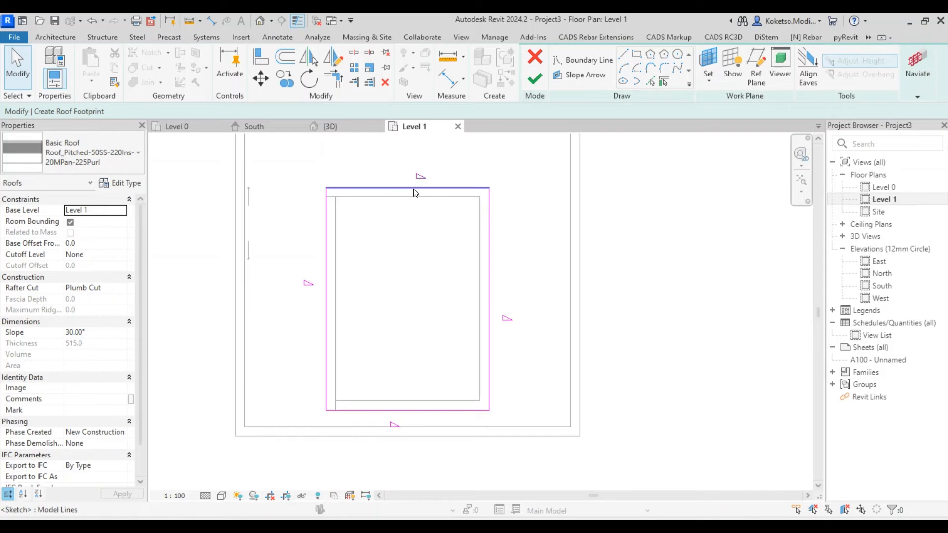
# Turn off the roof slope definition for the upper, lower and left boundary lines of the footprint.
pyautogui.click(413, 189)
pyautogui.keyDown('ctrl'); pyautogui.click(417, 411); pyautogui.keyUp('ctrl')
pyautogui.keyDown('ctrl'); pyautogui.click(326, 303); pyautogui.keyUp('ctrl')
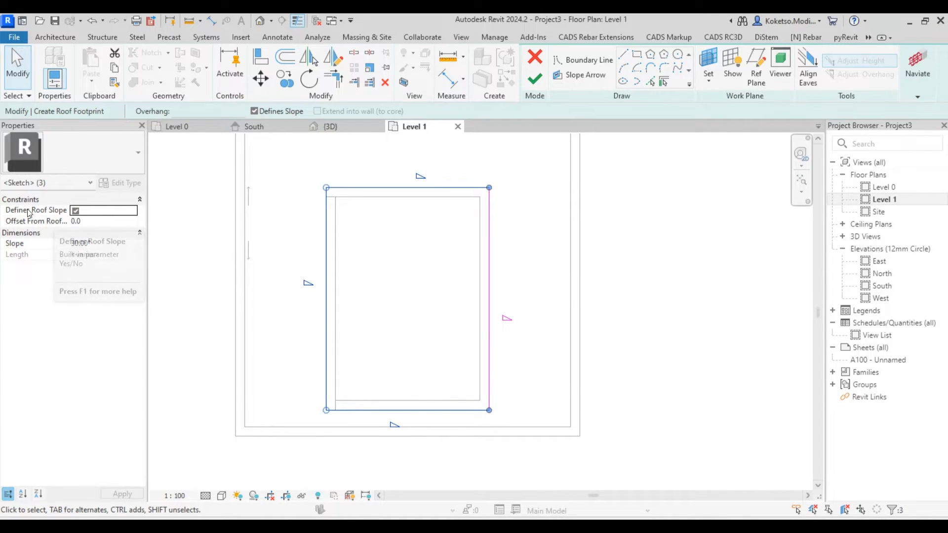
pyautogui.click(77, 212)
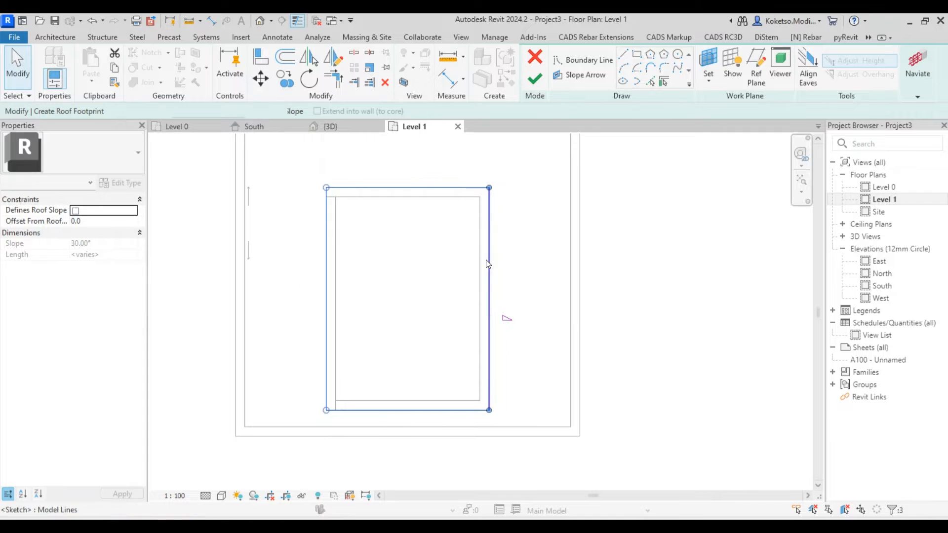
pyautogui.press('Escape')
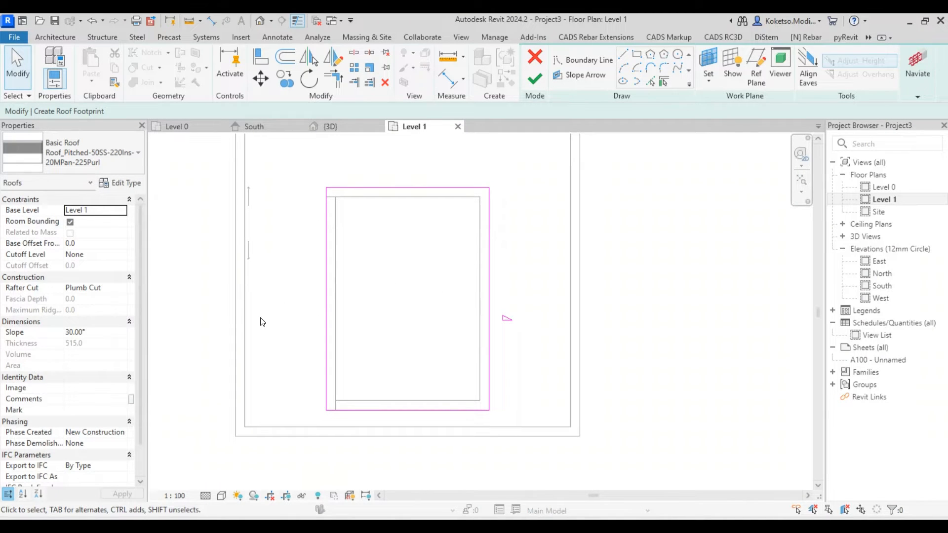
# Set the right boundary line's slope to 5° and finish the roof, attaching the highlighted walls to it.
pyautogui.click(494, 311)
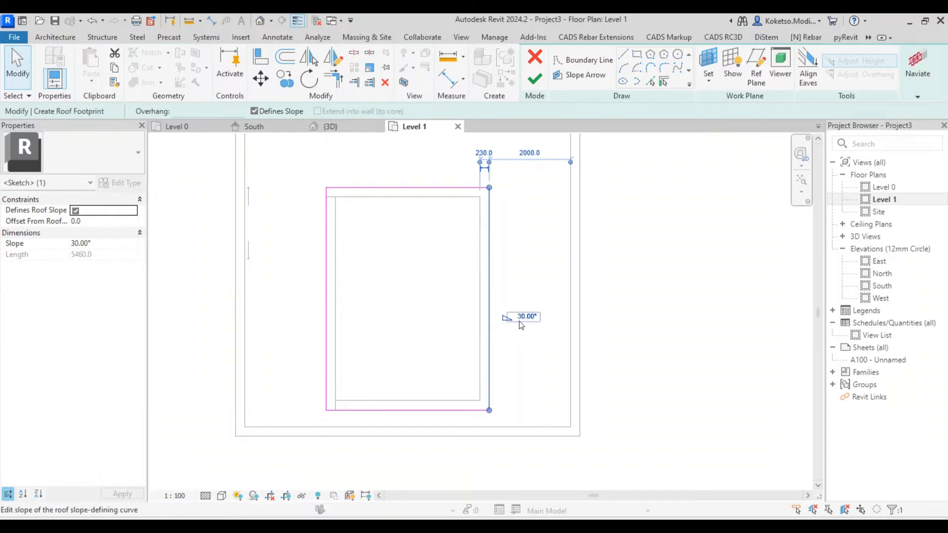
pyautogui.click(521, 320)
pyautogui.write('5')
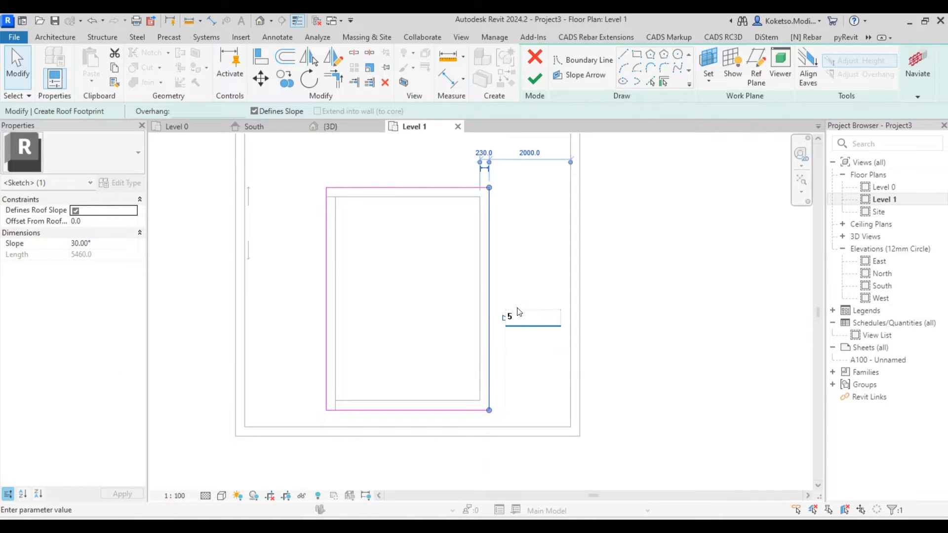
pyautogui.press('Escape')
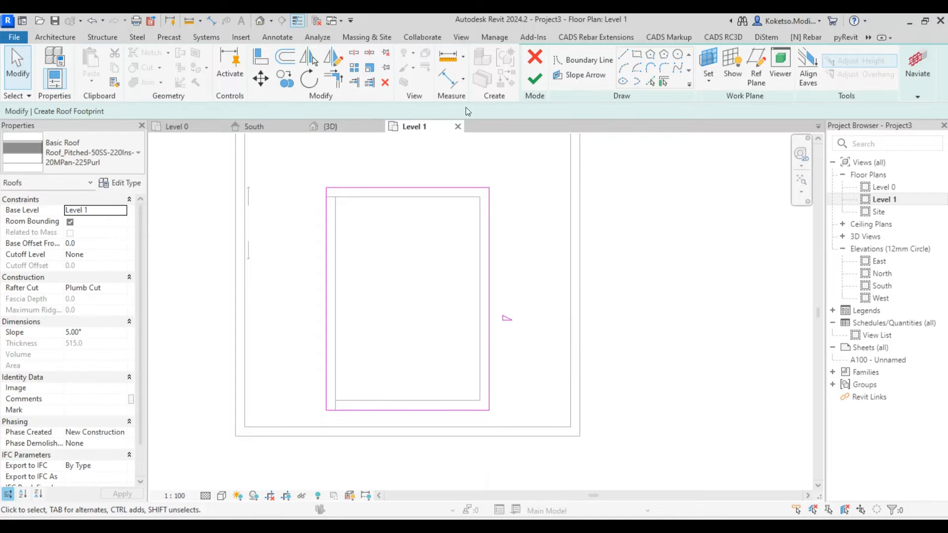
pyautogui.click(535, 79)
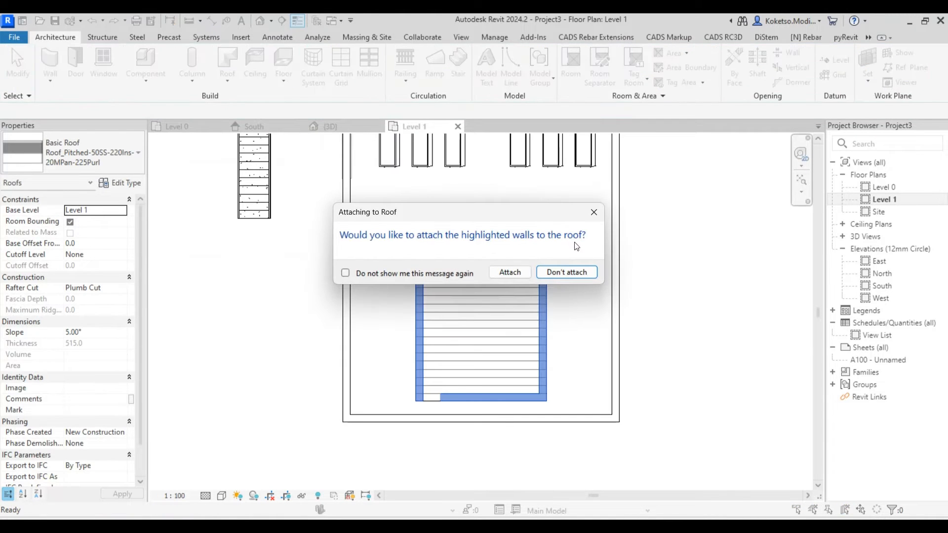
pyautogui.click(510, 273)
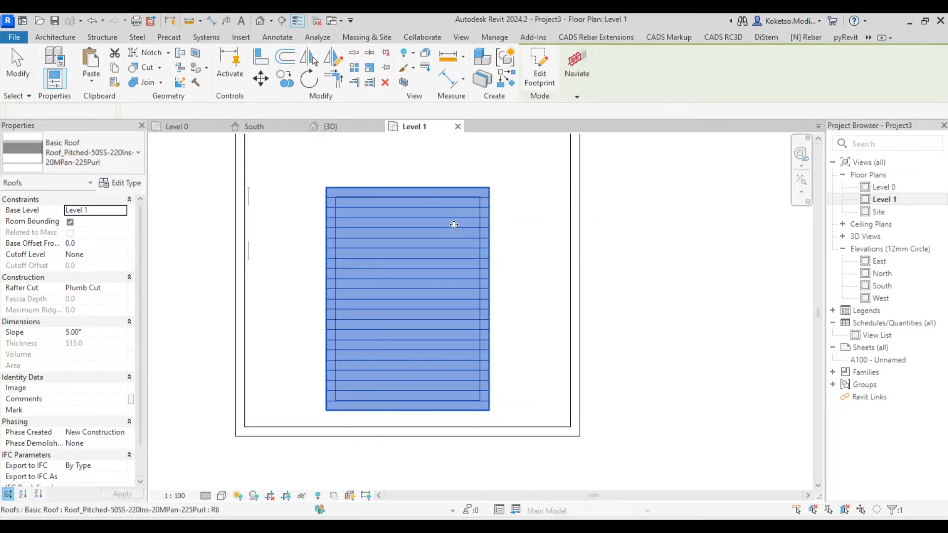
# In the 3D view, change the new roof's type to Roof_Generic-125mm.
pyautogui.click(352, 129)
pyautogui.keyDown('shift'); pyautogui.moveTo(359, 332); pyautogui.dragTo(242, 179, button='middle'); pyautogui.keyUp('shift')
pyautogui.click(87, 149)
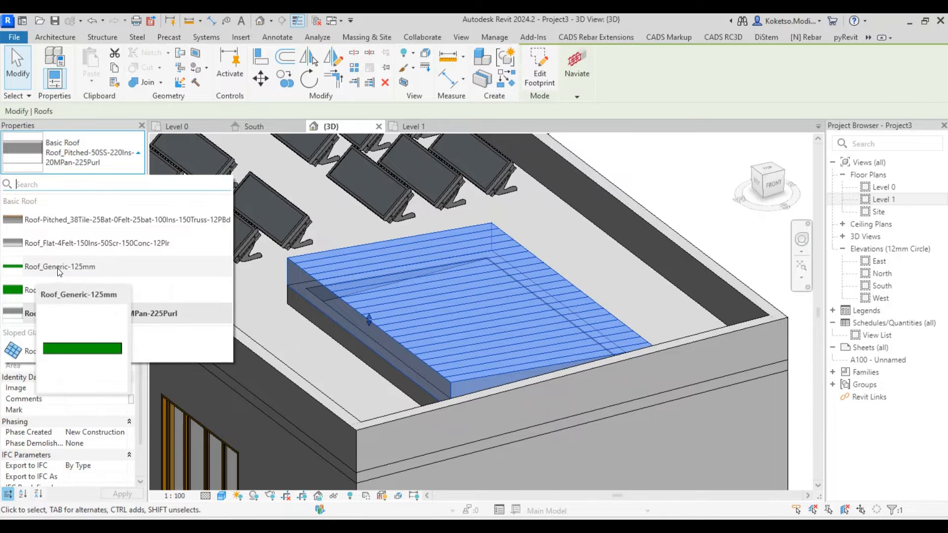
pyautogui.click(57, 268)
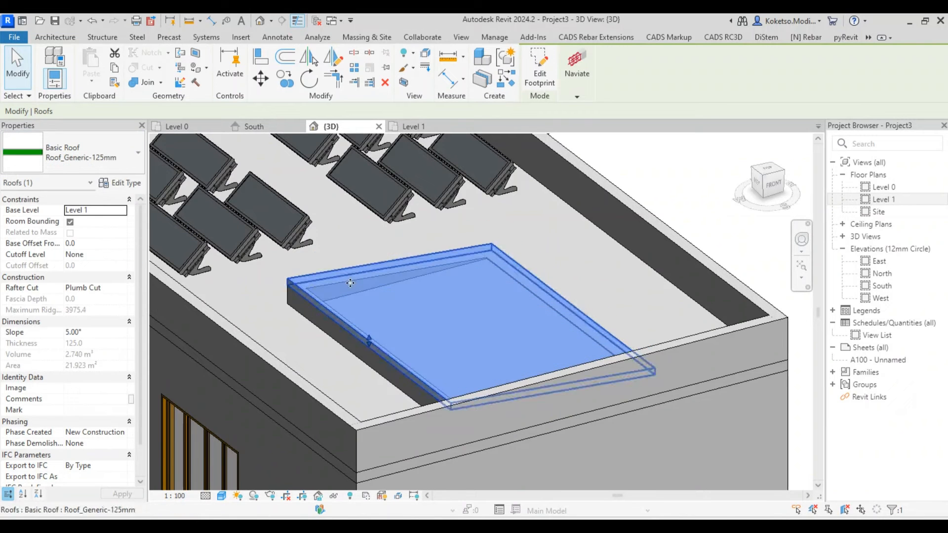
# Open the South elevation and display it in wireframe so the roof behind the parapet can be seen.
pyautogui.click(249, 126)
pyautogui.scroll(5, 405, 208)
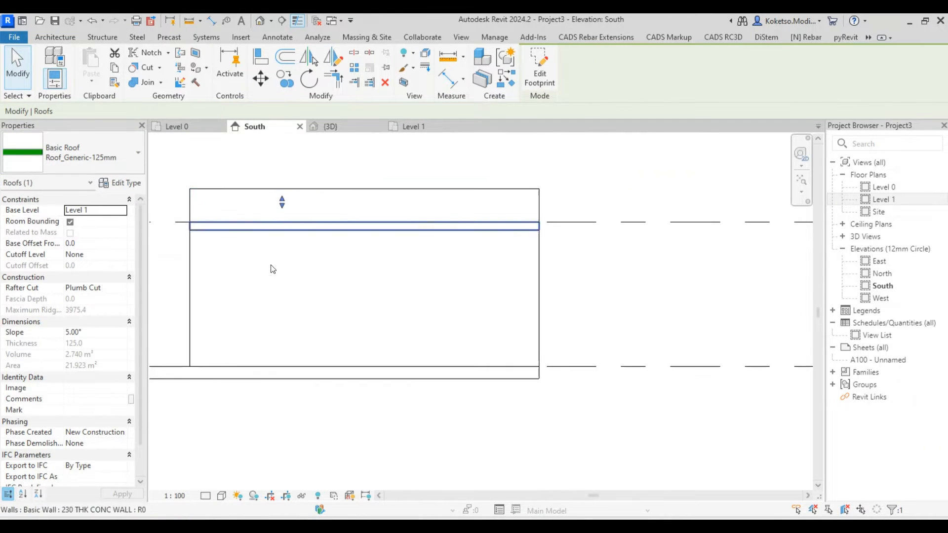
pyautogui.click(221, 495)
pyautogui.click(237, 421)
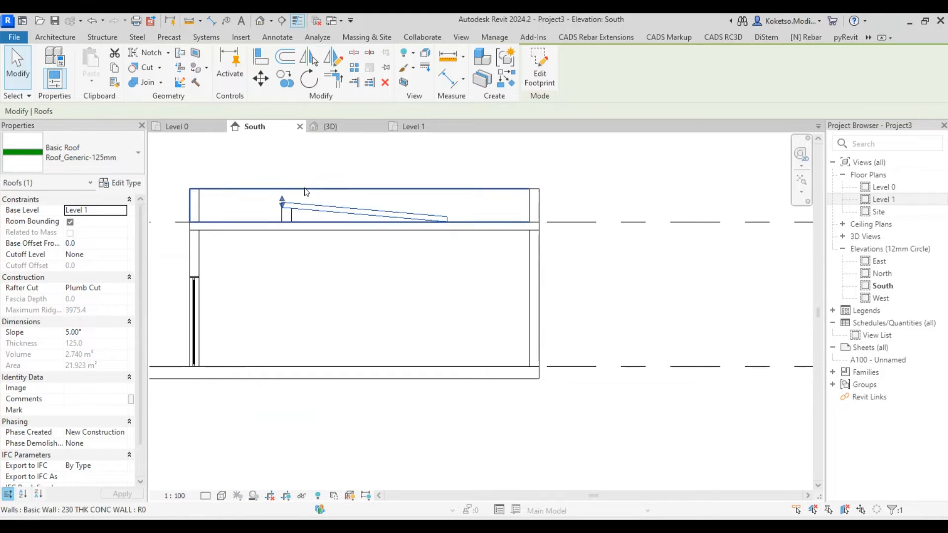
# Move the roof vertically upward by about 490 mm.
pyautogui.click(260, 78)
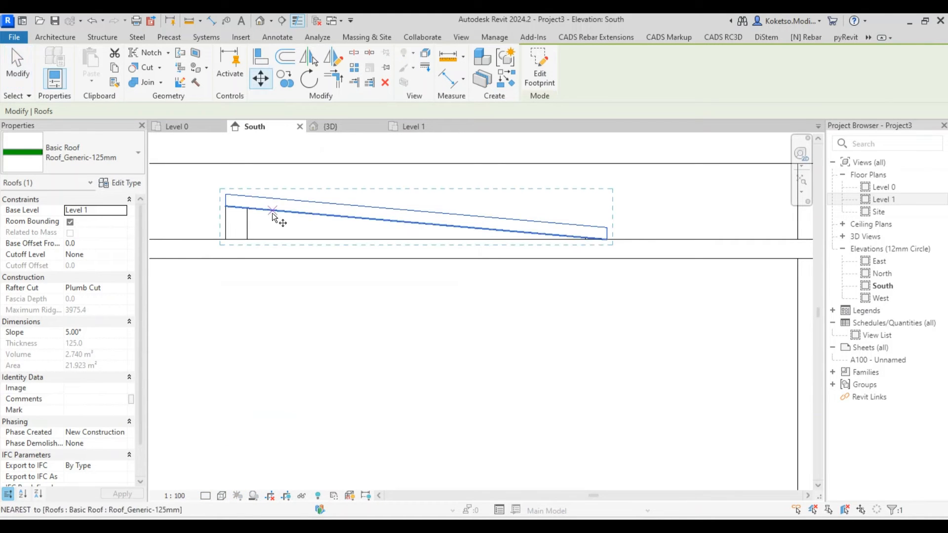
pyautogui.click(269, 210)
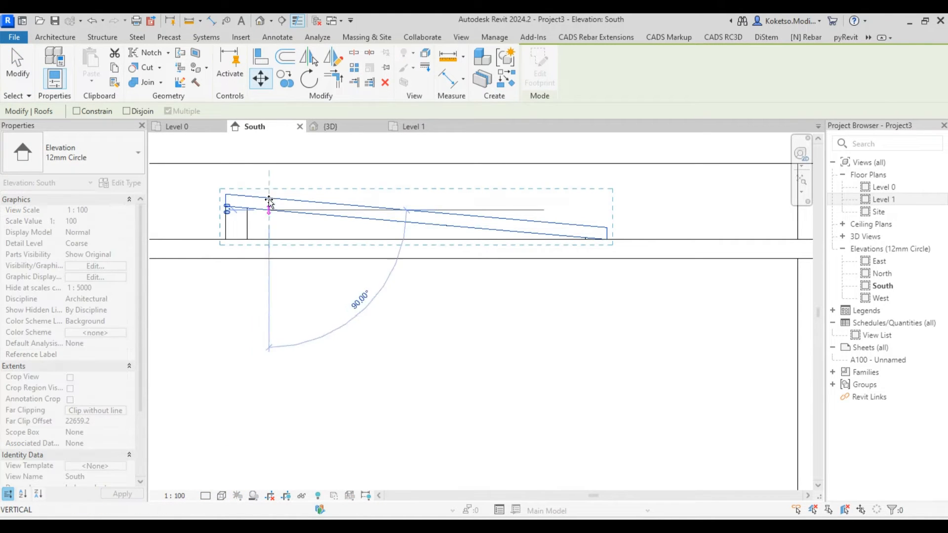
pyautogui.click(270, 162)
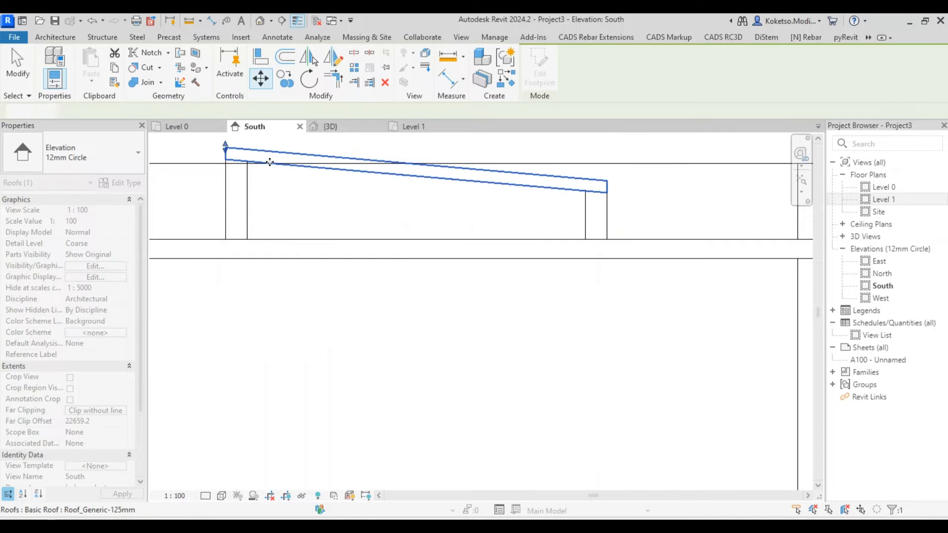
pyautogui.scroll(3, 200, 163)
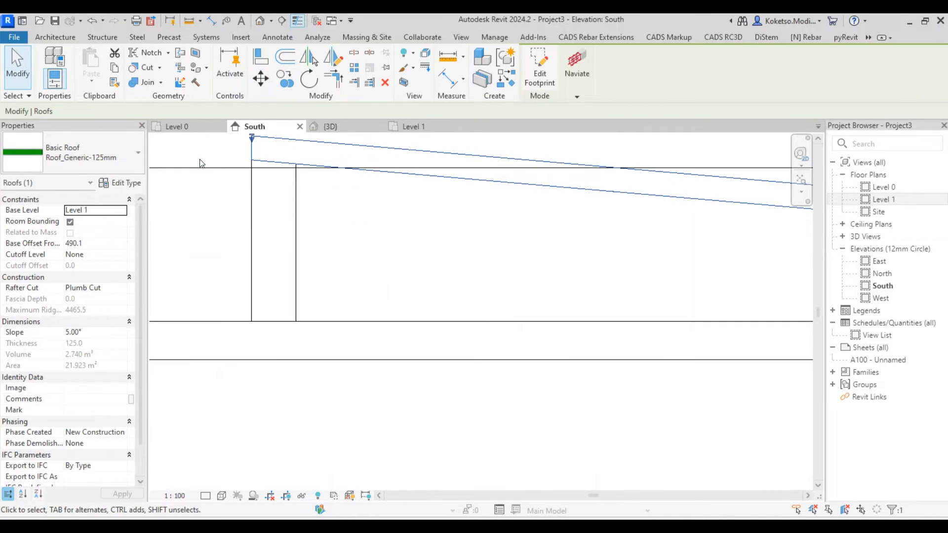
# Move the roof vertically so the upper corner of its high end aligns with the parapet's top line.
pyautogui.moveTo(246, 165); pyautogui.dragTo(282, 237, button='middle')
pyautogui.press('m')
pyautogui.press('v')
pyautogui.scroll(2, 287, 238)
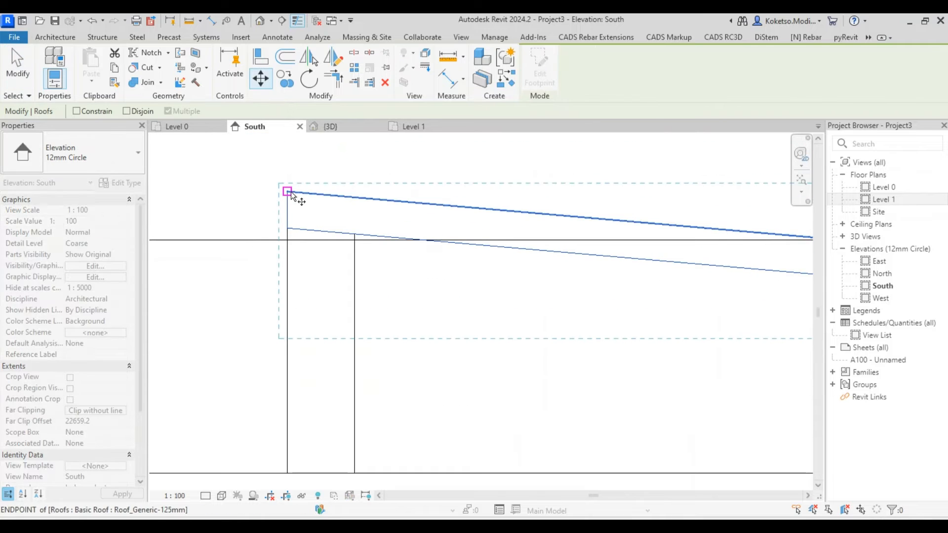
pyautogui.click(287, 192)
pyautogui.click(287, 240)
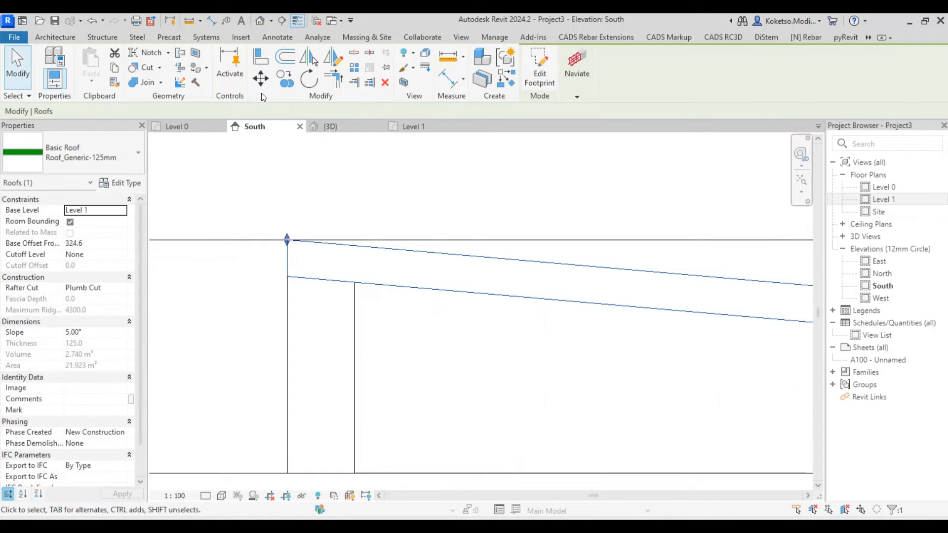
# Raise the roof vertically from its high-end corner so that this end stands above the parapet's top.
pyautogui.click(287, 240)
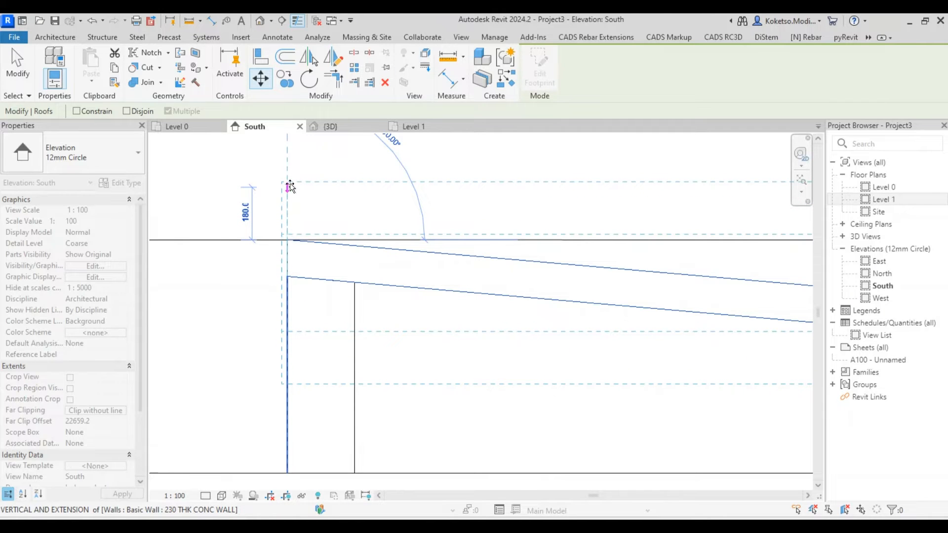
pyautogui.click(291, 183)
pyautogui.scroll(-3, 289, 188)
pyautogui.press('Escape')
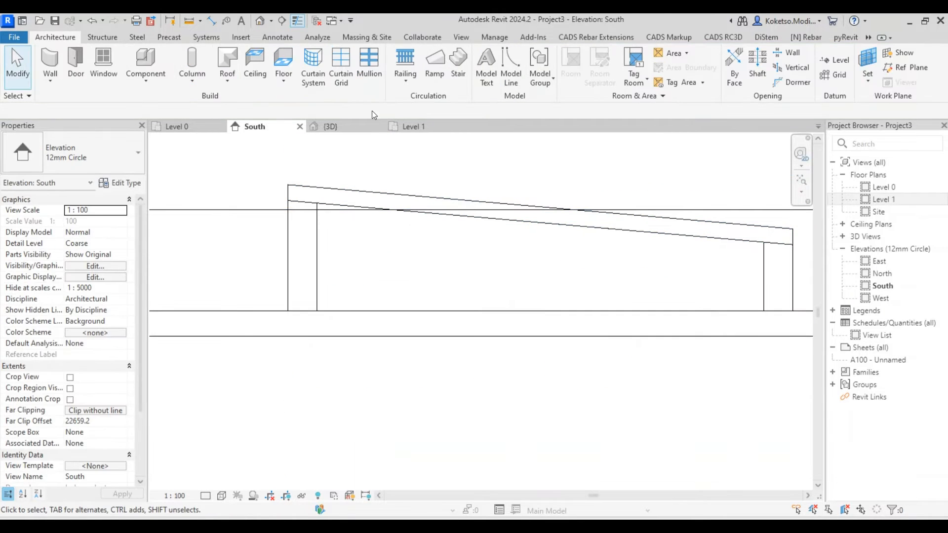
# Examine the sloped roof and its attached enclosure walls from several sides in the 3D view.
pyautogui.click(349, 127)
pyautogui.keyDown('shift'); pyautogui.moveTo(434, 282); pyautogui.dragTo(553, 271, button='middle'); pyautogui.keyUp('shift')
pyautogui.click(398, 332)
pyautogui.scroll(-2, 398, 331)
pyautogui.press('Escape')
pyautogui.keyDown('shift'); pyautogui.moveTo(477, 318); pyautogui.dragTo(473, 337, button='middle'); pyautogui.keyUp('shift')
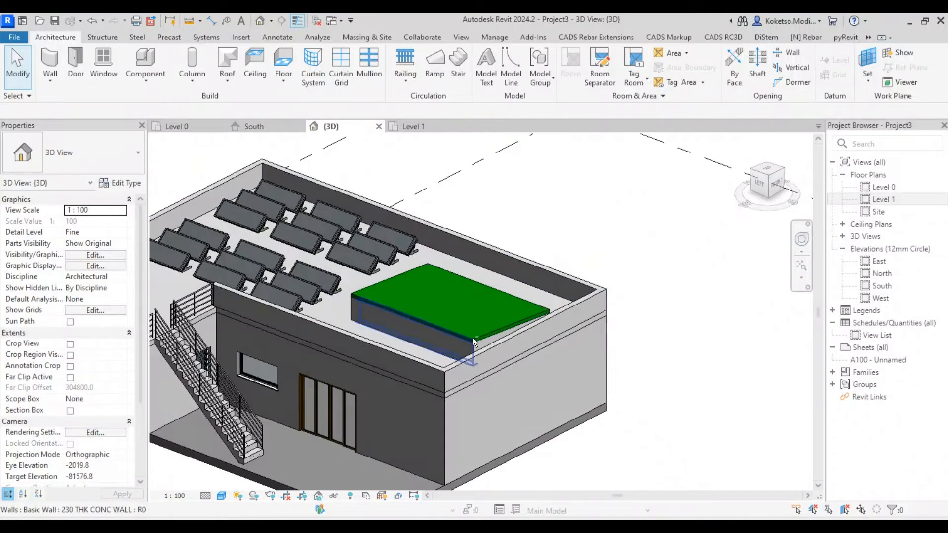
pyautogui.scroll(2, 479, 316)
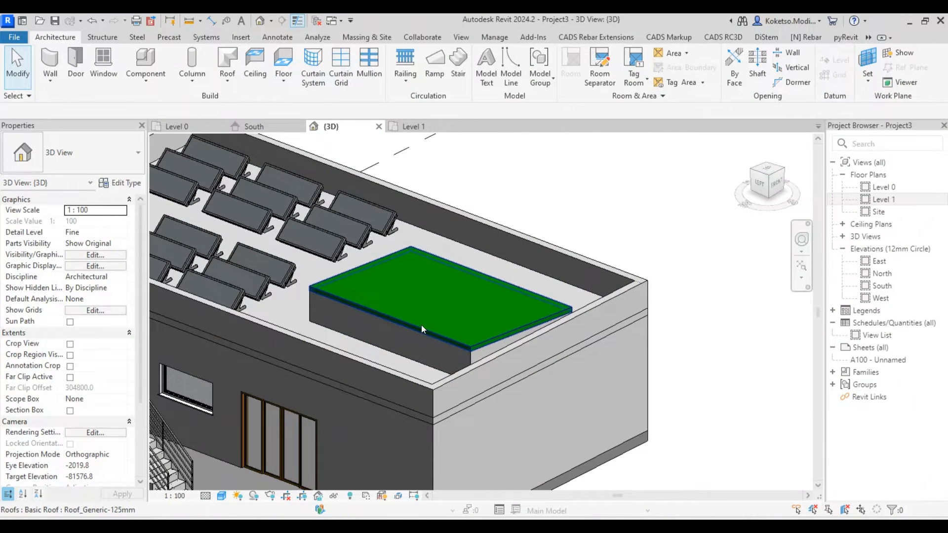
pyautogui.keyDown('shift'); pyautogui.moveTo(522, 324); pyautogui.dragTo(503, 347, button='middle'); pyautogui.keyUp('shift')
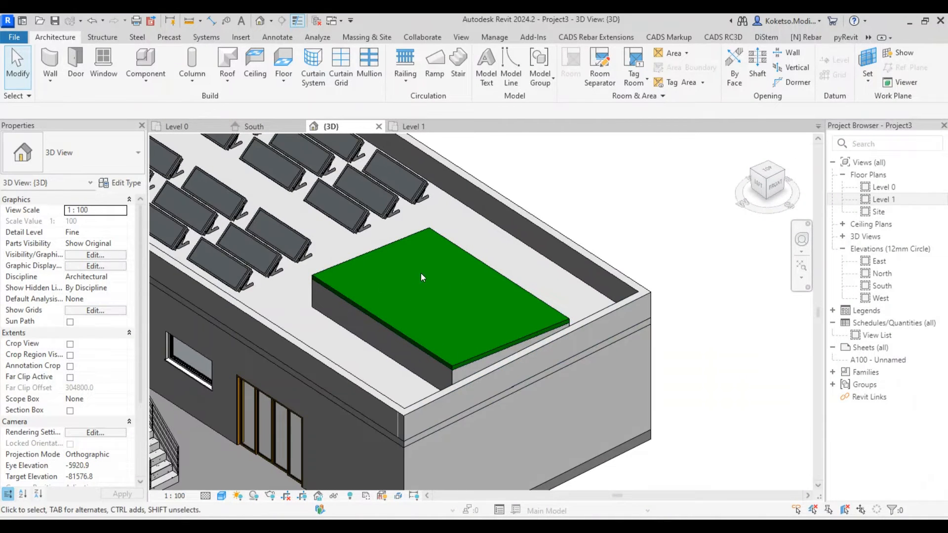
pyautogui.keyDown('shift'); pyautogui.moveTo(411, 329); pyautogui.dragTo(460, 354, button='middle'); pyautogui.keyUp('shift')
pyautogui.scroll(1, 407, 307)
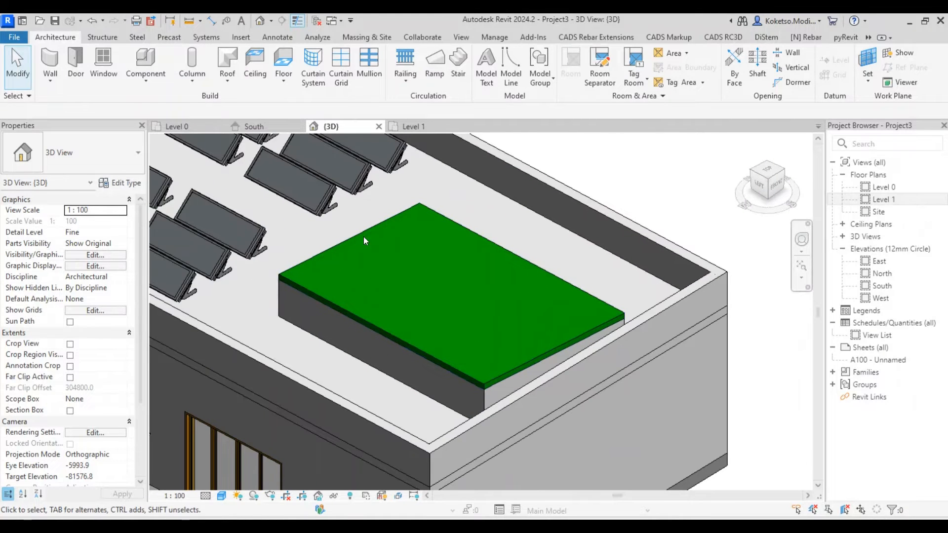
pyautogui.keyDown('shift'); pyautogui.moveTo(349, 250); pyautogui.dragTo(486, 368, button='middle'); pyautogui.keyUp('shift')
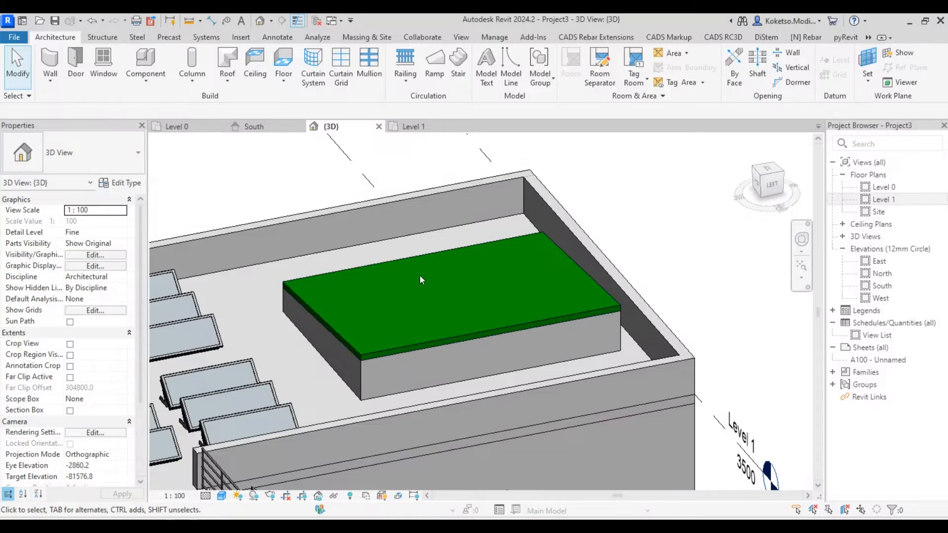
# In the Level 1 plan, choose the THEVDCSPACE - SOLAR PANEL type as the component for placement.
pyautogui.keyDown('shift'); pyautogui.moveTo(419, 280); pyautogui.dragTo(417, 127, button='middle'); pyautogui.keyUp('shift')
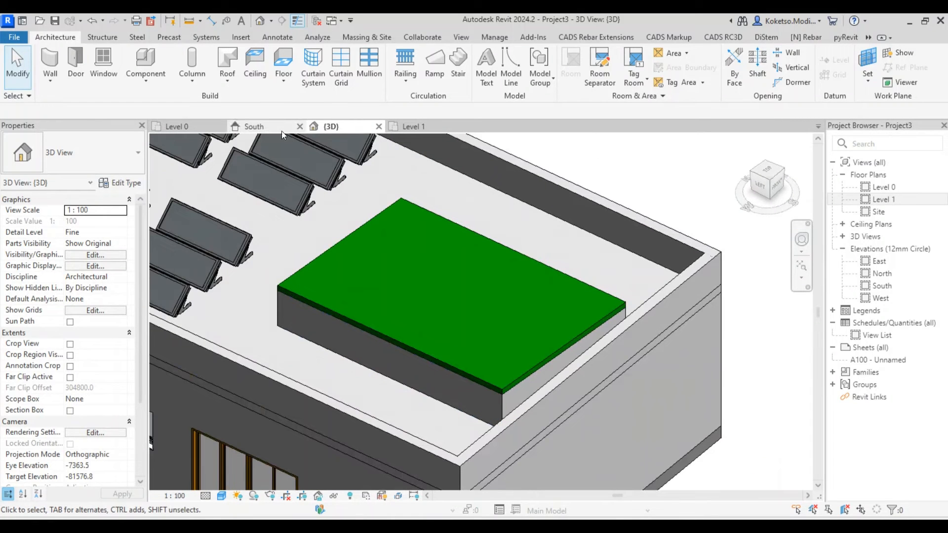
pyautogui.click(423, 128)
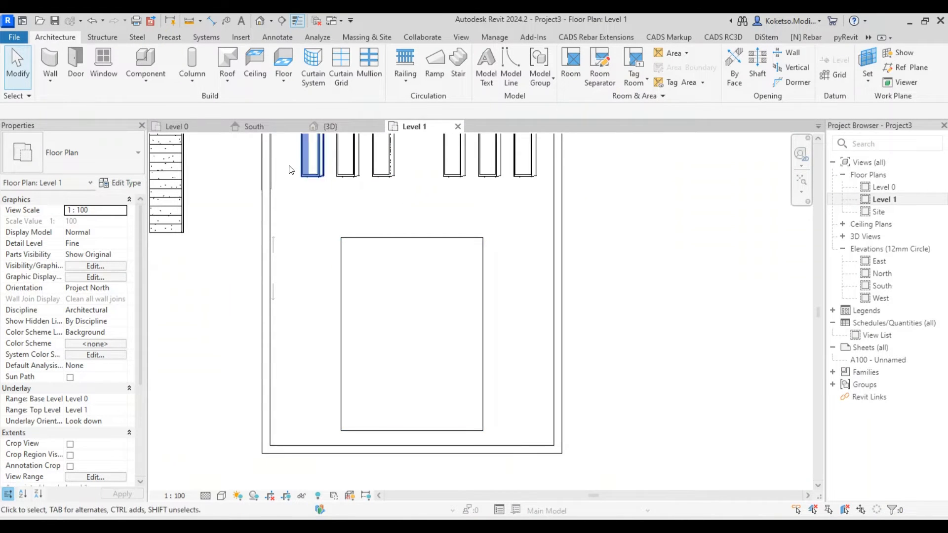
pyautogui.click(144, 69)
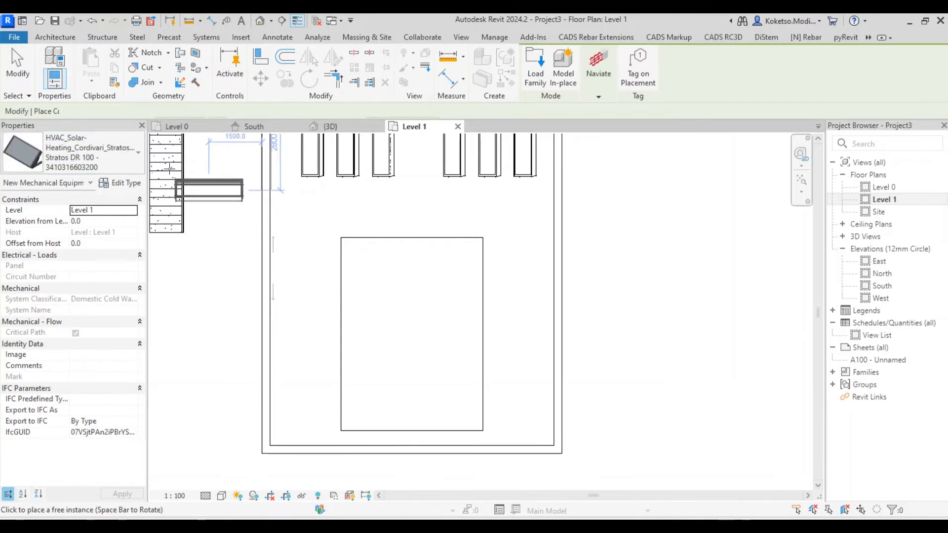
pyautogui.click(87, 162)
pyautogui.scroll(5, 103, 248)
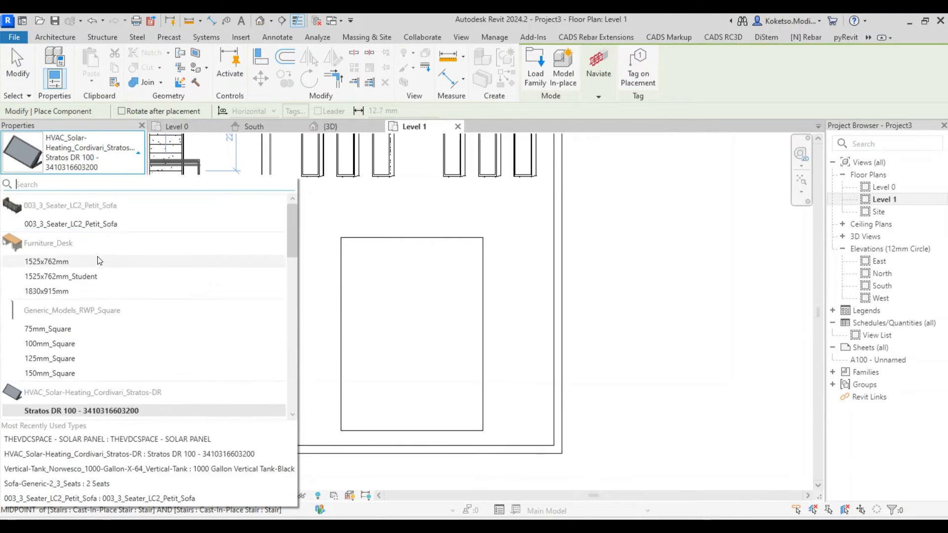
pyautogui.scroll(-5, 97, 256)
pyautogui.scroll(-8, 97, 256)
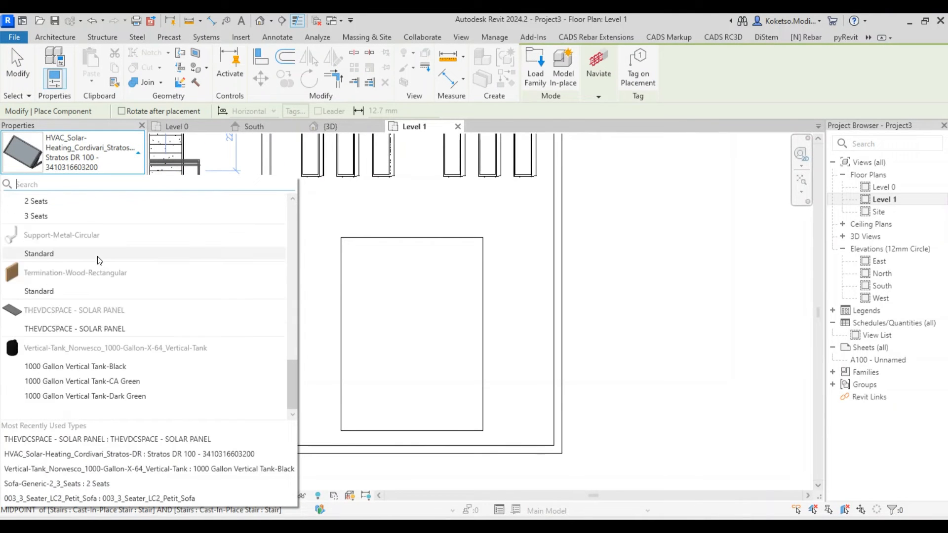
pyautogui.click(80, 332)
pyautogui.scroll(2, 390, 385)
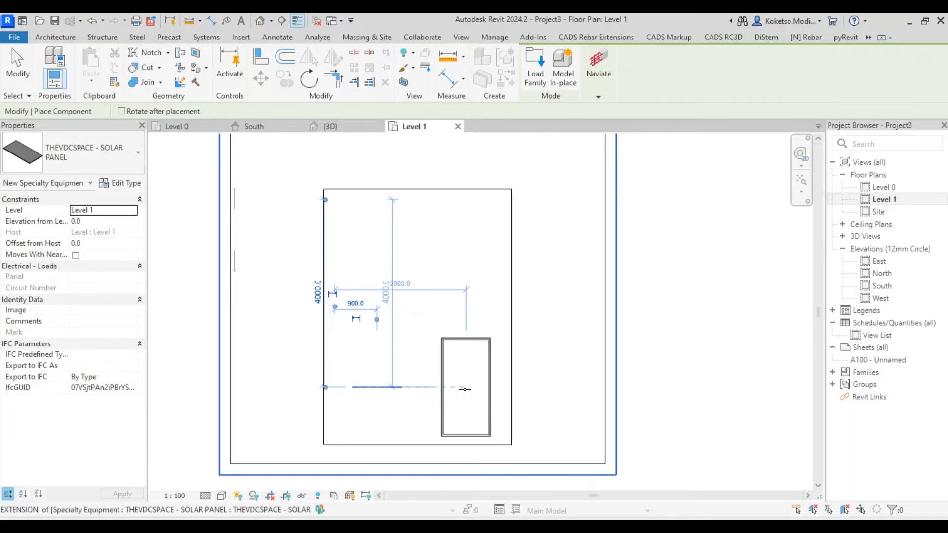
pyautogui.press('Escape')
pyautogui.press('Escape')
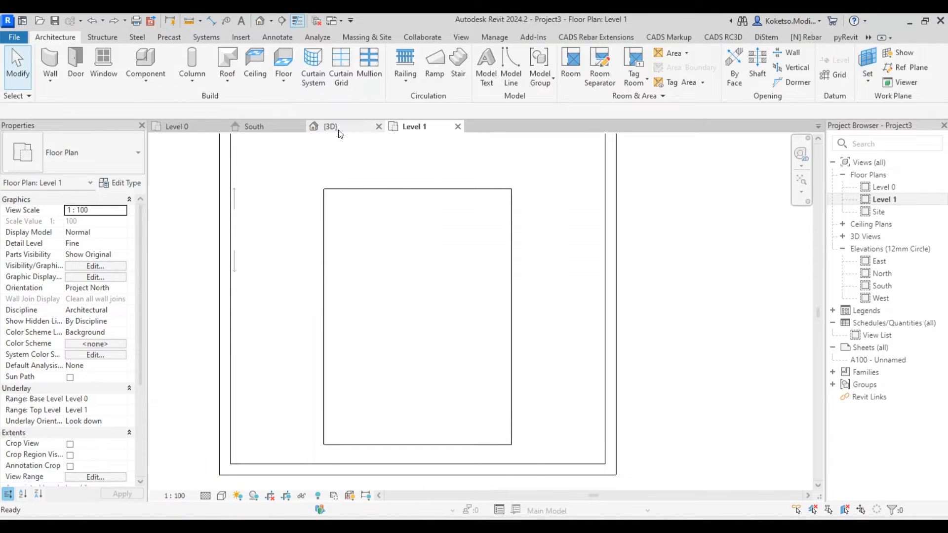
# Place one solar panel in the 3D view on the empty area outside the building, beyond its end wall.
pyautogui.click(338, 130)
pyautogui.scroll(-3, 356, 248)
pyautogui.click(143, 61)
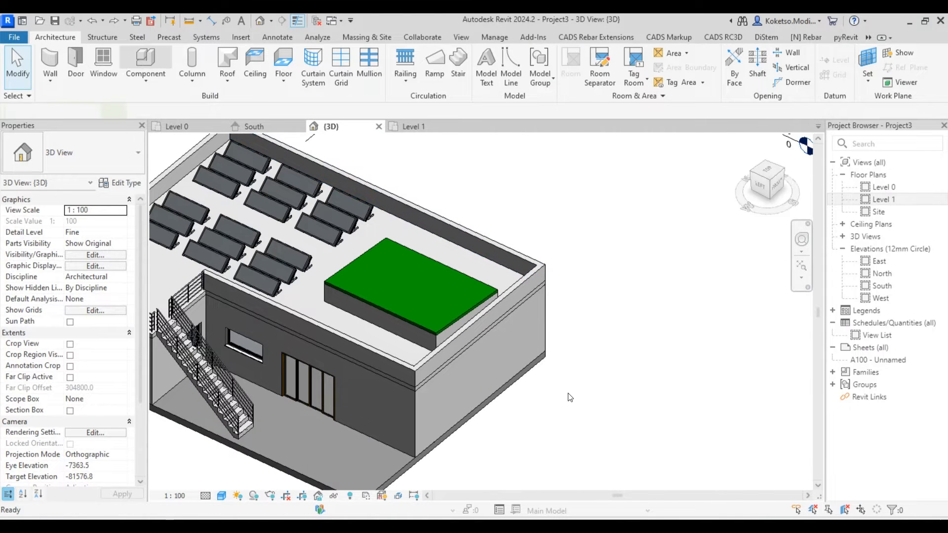
pyautogui.click(628, 395)
pyautogui.press('Escape')
pyautogui.press('Escape')
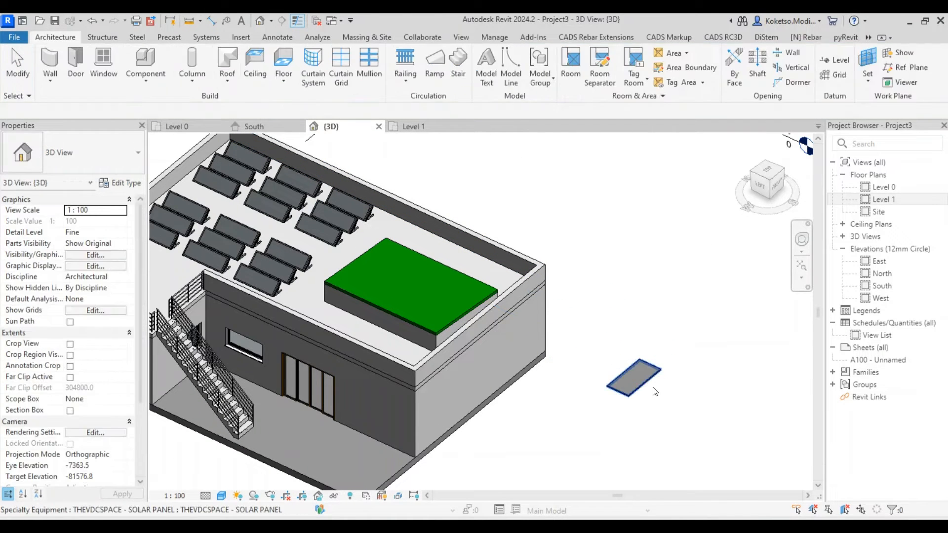
# Open the placed solar panel's family for editing and make it Work Plane-Based.
pyautogui.click(650, 386)
pyautogui.scroll(4, 657, 390)
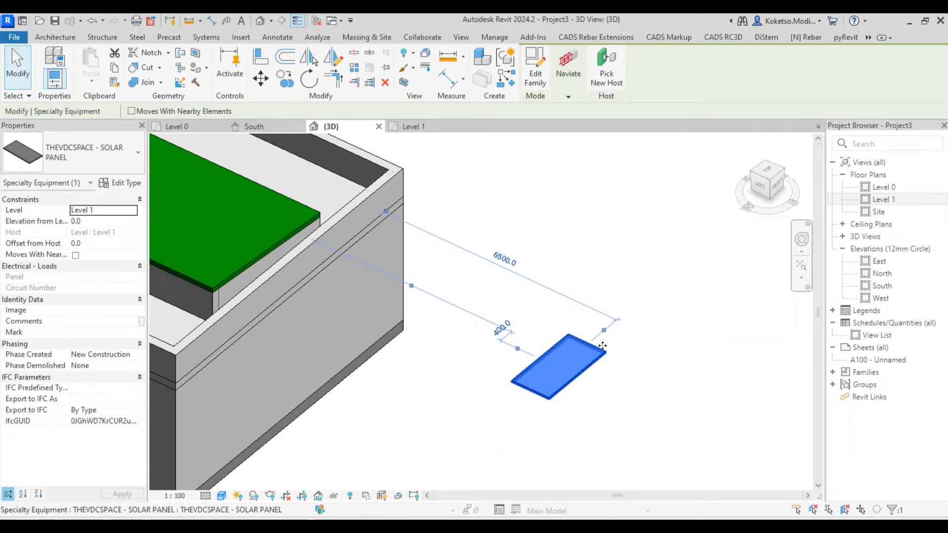
pyautogui.click(535, 76)
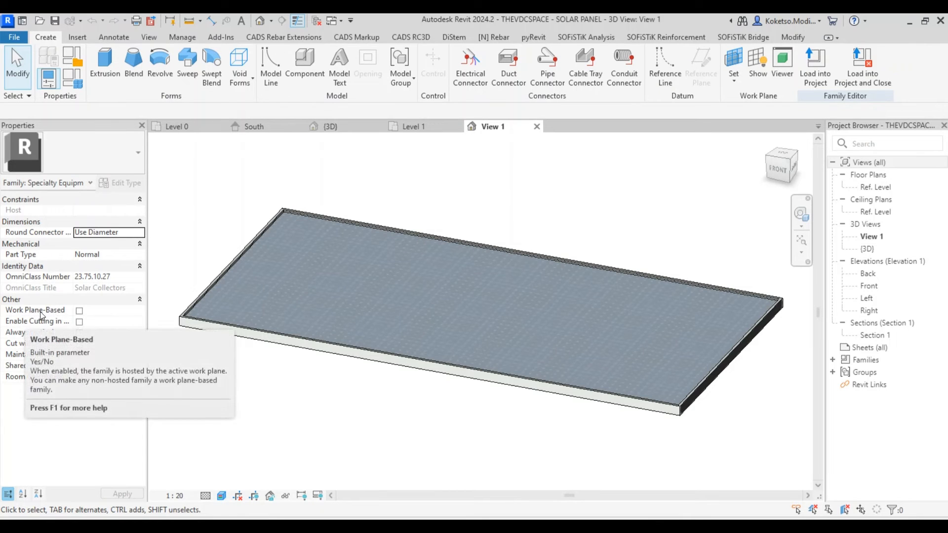
pyautogui.click(79, 311)
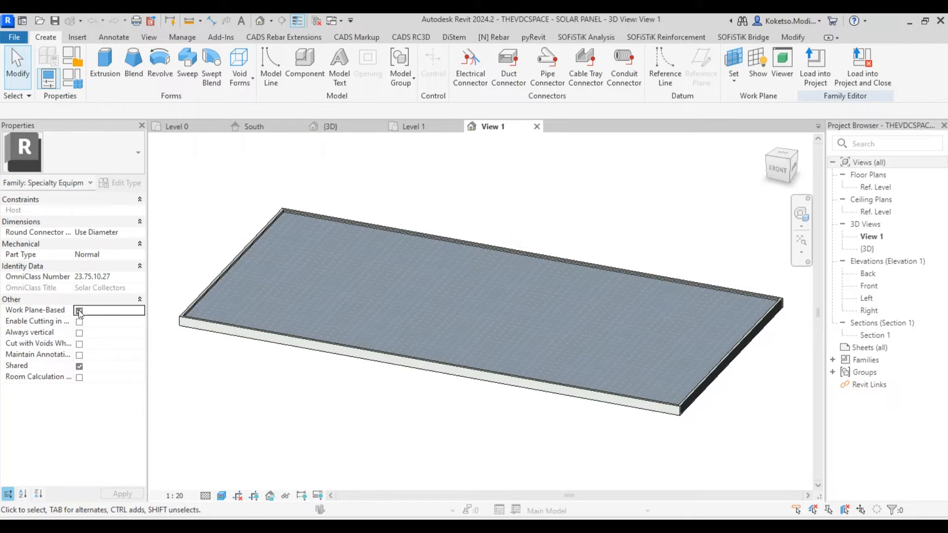
# Load the edited solar panel family into the project and close it without saving, overwriting the existing version and its parameter values.
pyautogui.click(863, 64)
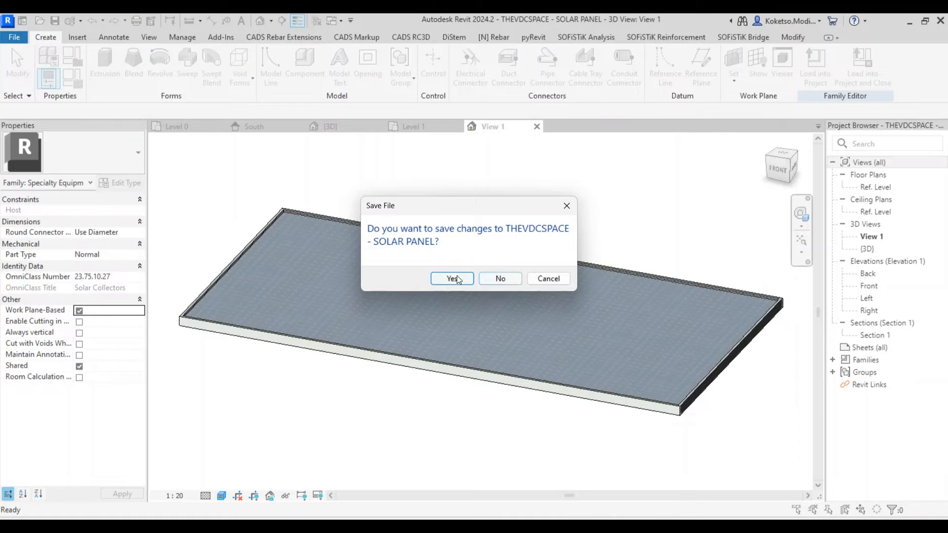
pyautogui.click(496, 279)
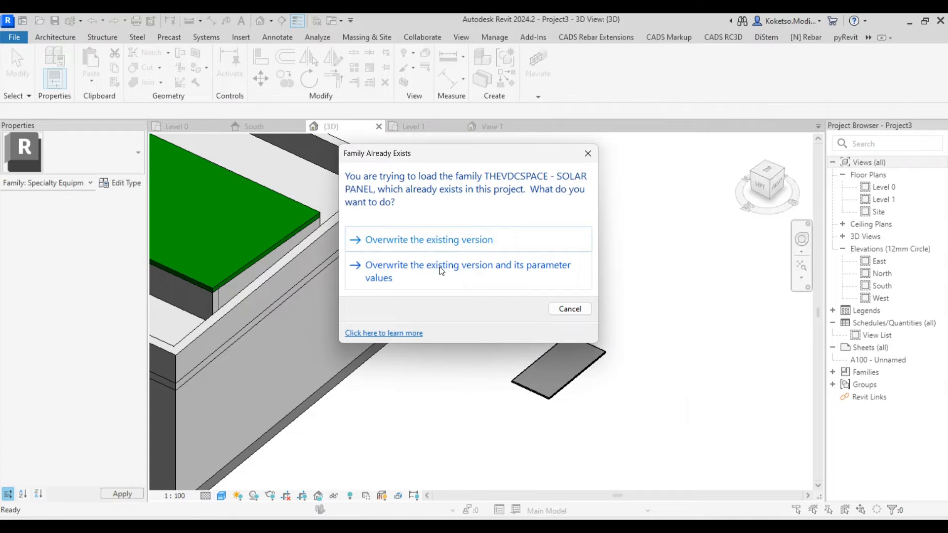
pyautogui.click(442, 272)
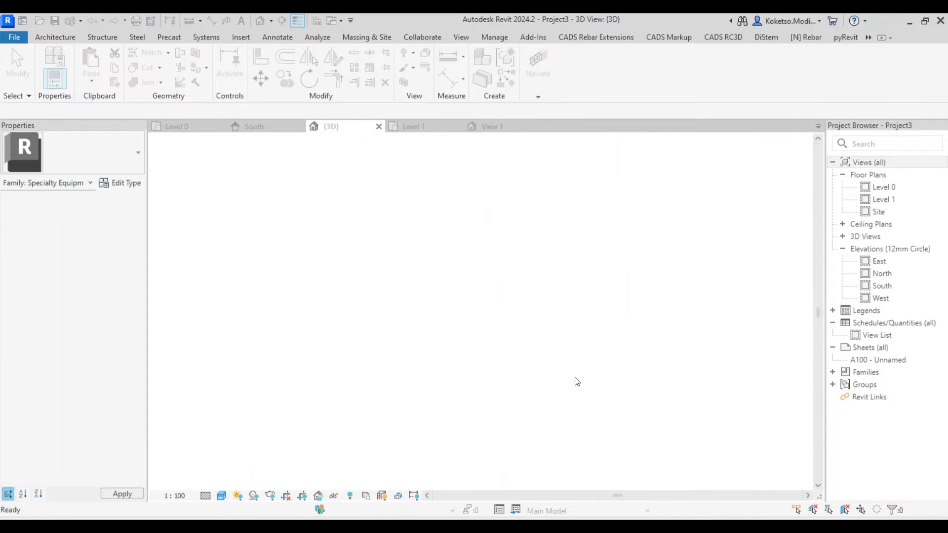
pyautogui.click(578, 378)
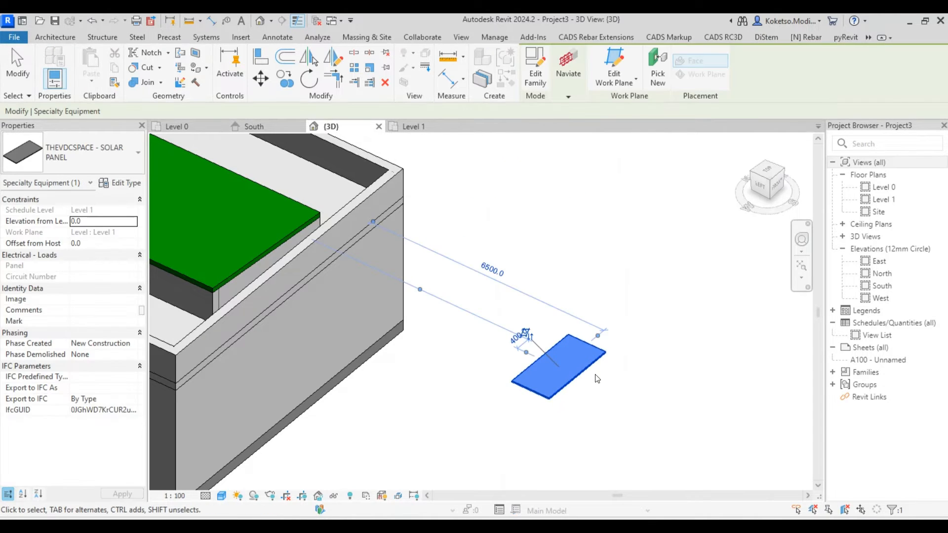
# Place a solar panel on the top face of the sloped green roof, near its corner beside the parapet.
pyautogui.moveTo(300, 204); pyautogui.dragTo(436, 312, button='middle')
pyautogui.scroll(2, 437, 310)
pyautogui.click(56, 37)
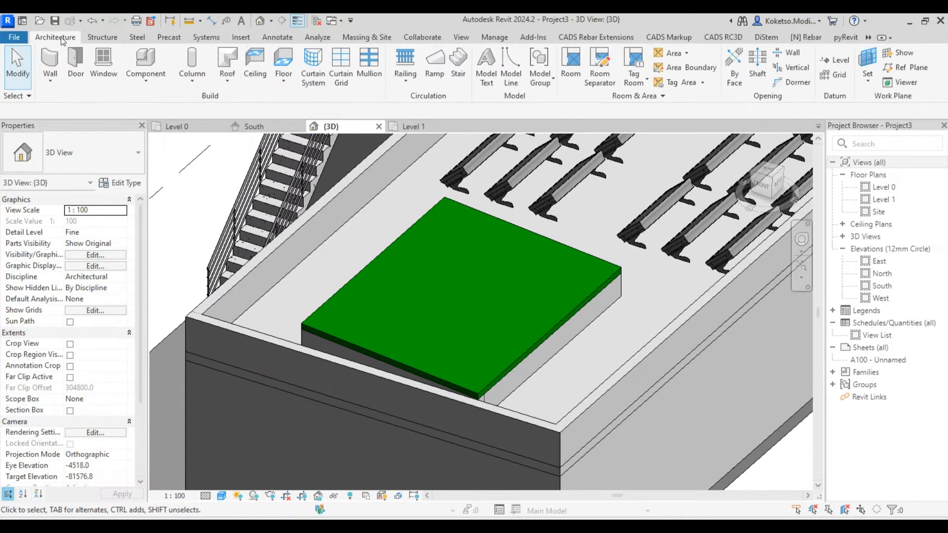
pyautogui.click(146, 62)
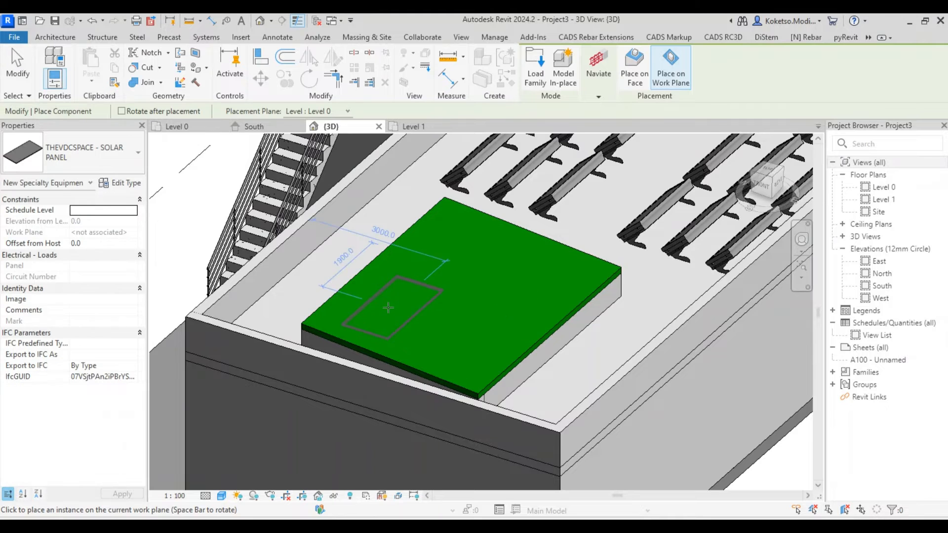
pyautogui.scroll(3, 389, 307)
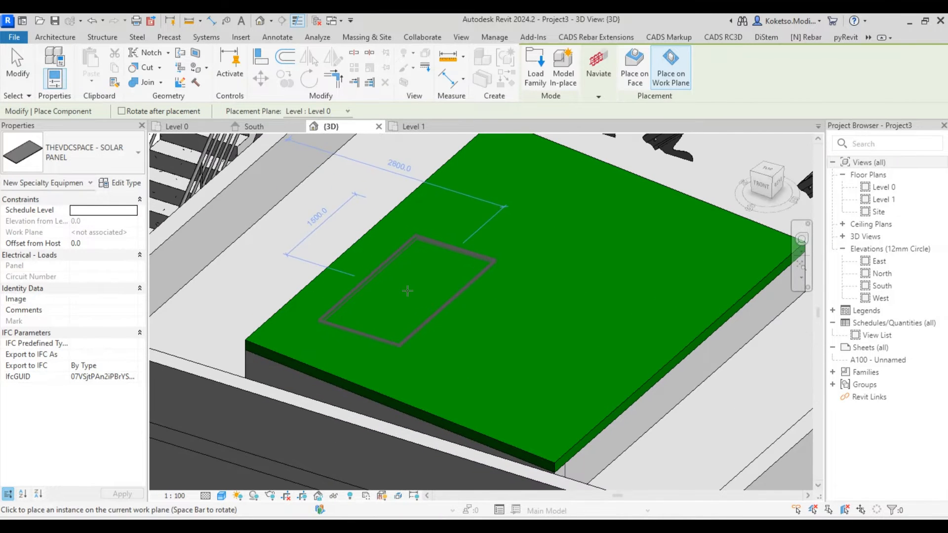
pyautogui.keyDown('shift'); pyautogui.moveTo(464, 321); pyautogui.dragTo(486, 331, button='middle'); pyautogui.keyUp('shift')
pyautogui.click(635, 69)
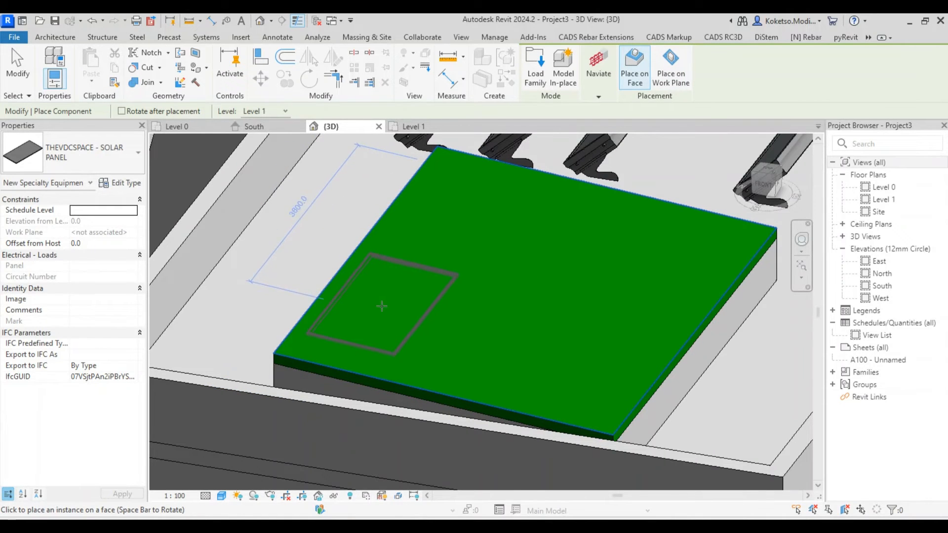
pyautogui.click(460, 311)
pyautogui.press('Escape')
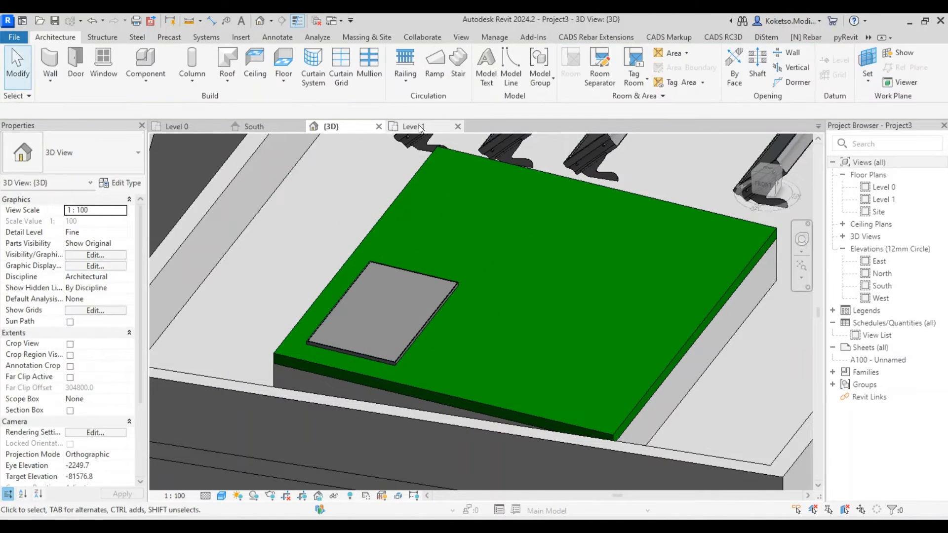
# In the Level 1 plan, copy the roof's solar panel once along the roof's long side, leaving a gap between the two.
pyautogui.click(414, 126)
pyautogui.click(368, 366)
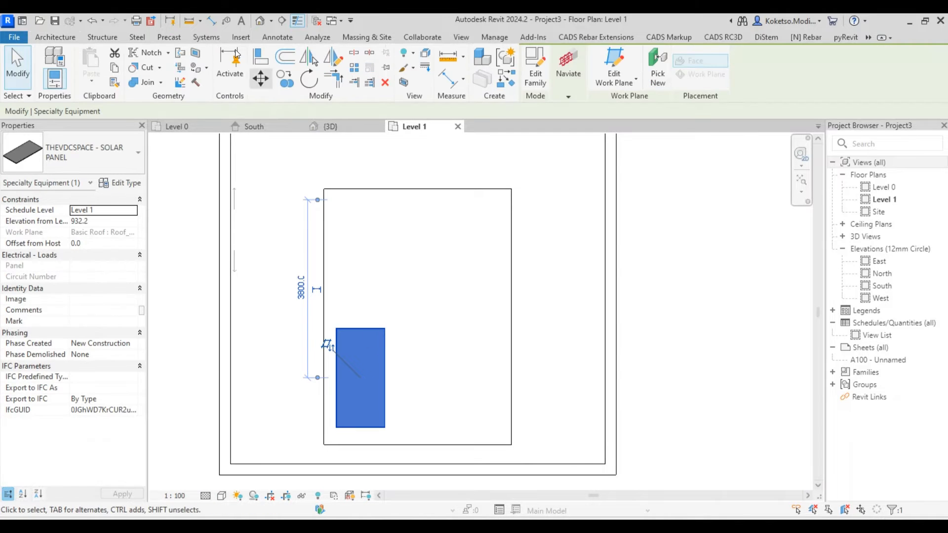
pyautogui.press('c')
pyautogui.press('o')
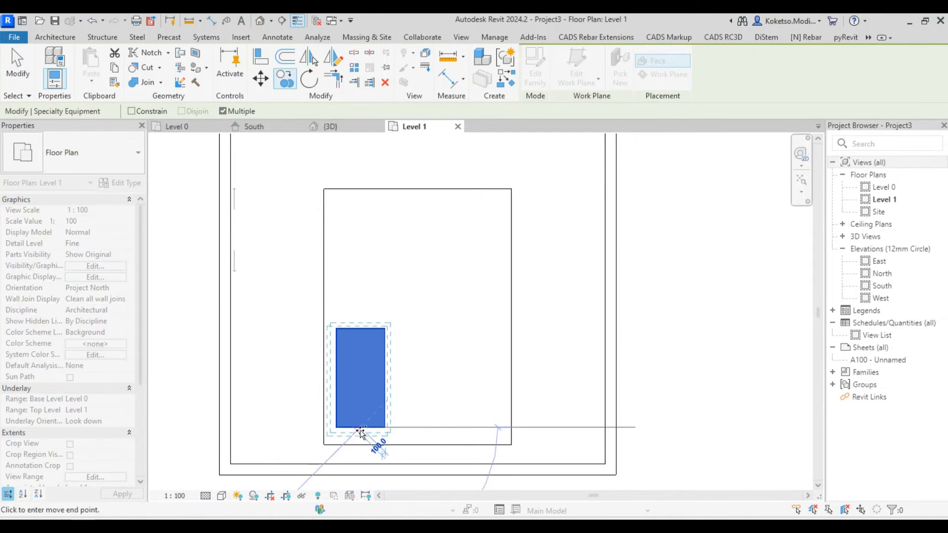
pyautogui.click(361, 427)
pyautogui.click(361, 308)
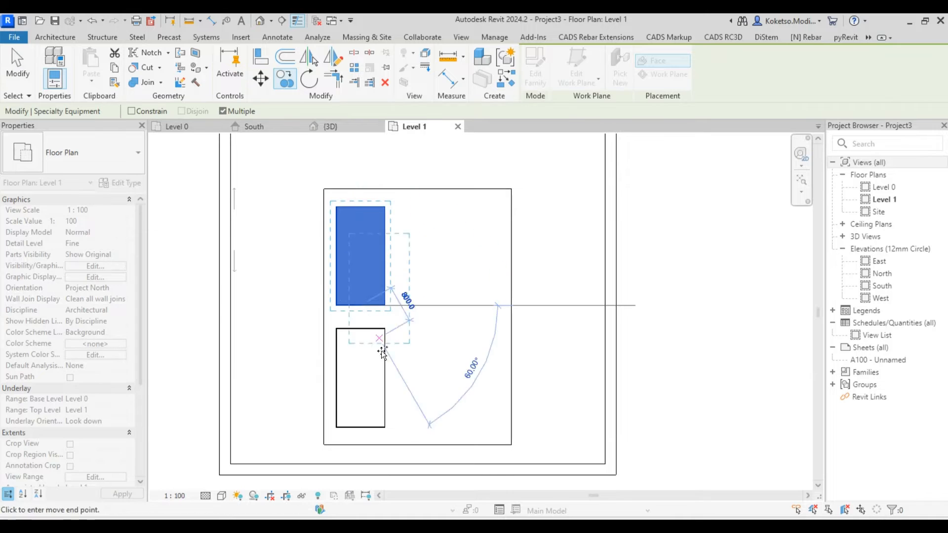
pyautogui.press('Escape')
# Copy the pair of solar panels twice across the roof's width, at 1300 mm spacing, to form three columns.
pyautogui.click(382, 337)
pyautogui.keyDown('ctrl'); pyautogui.click(361, 257); pyautogui.keyUp('ctrl')
pyautogui.click(285, 79)
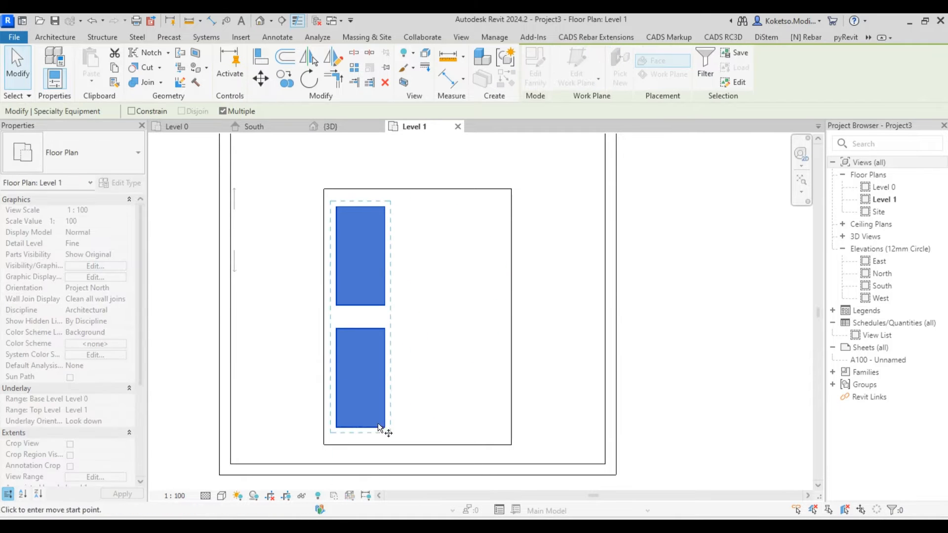
pyautogui.click(361, 428)
pyautogui.click(422, 428)
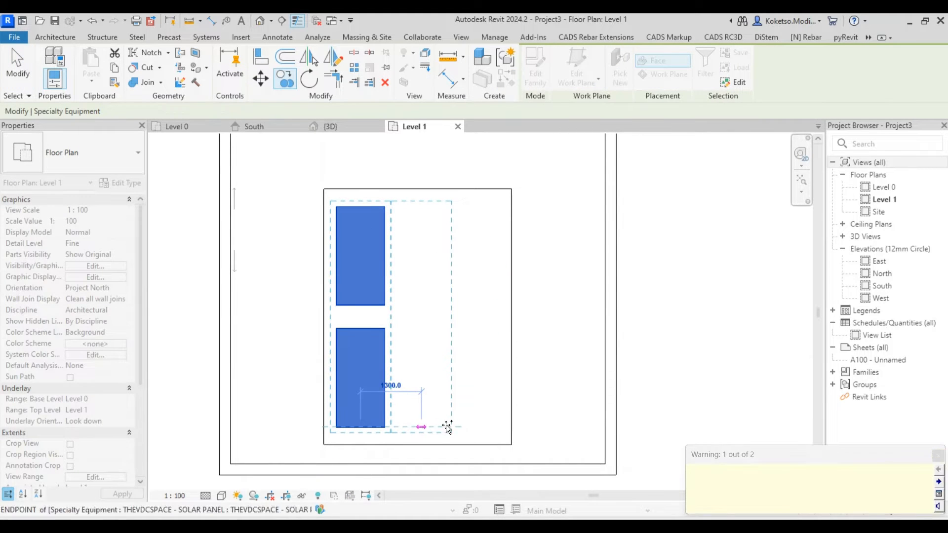
pyautogui.click(482, 425)
pyautogui.press('Escape')
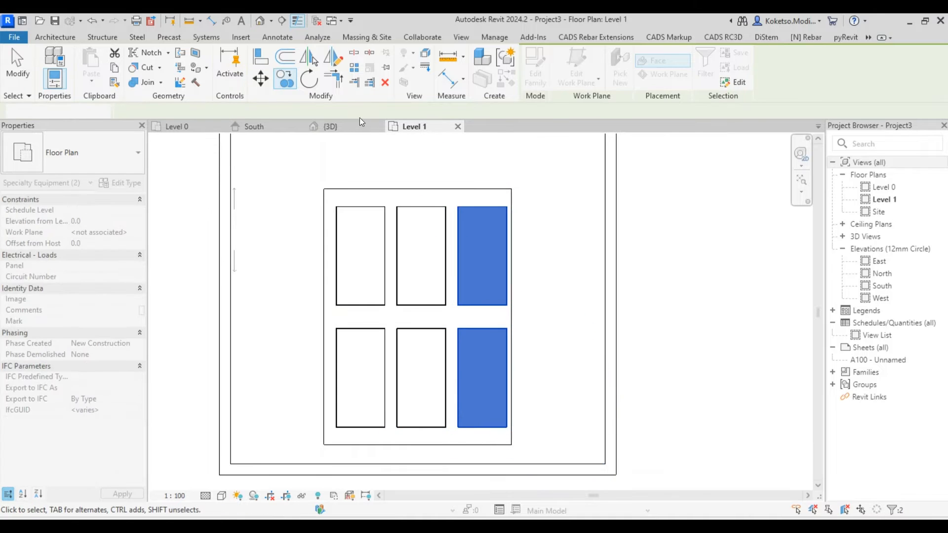
pyautogui.press('Escape')
# In the 3D view, assign the sloped roof face as the work plane of the four panels in the second and third columns.
pyautogui.click(326, 126)
pyautogui.keyDown('shift'); pyautogui.moveTo(556, 379); pyautogui.dragTo(514, 332, button='middle'); pyautogui.keyUp('shift')
pyautogui.click(512, 330)
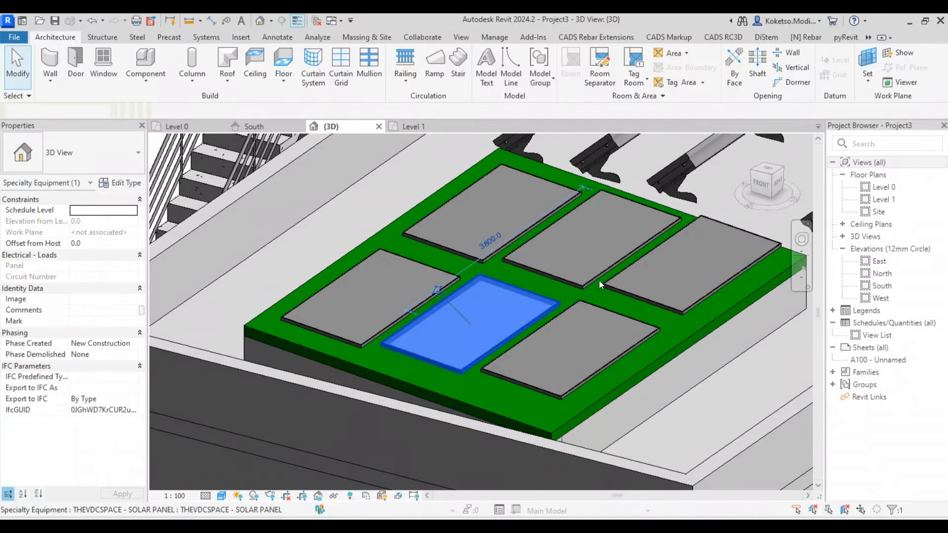
pyautogui.keyDown('ctrl'); pyautogui.click(593, 278); pyautogui.keyUp('ctrl')
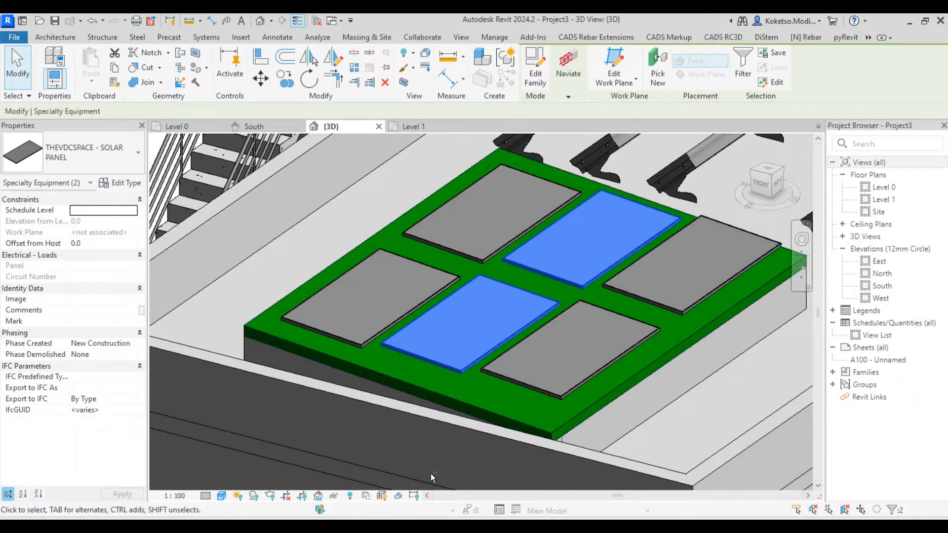
pyautogui.keyDown('shift'); pyautogui.moveTo(431, 474); pyautogui.dragTo(566, 399, button='middle'); pyautogui.keyUp('shift')
pyautogui.keyDown('ctrl'); pyautogui.click(579, 375); pyautogui.keyUp('ctrl')
pyautogui.keyDown('ctrl'); pyautogui.click(660, 297); pyautogui.keyUp('ctrl')
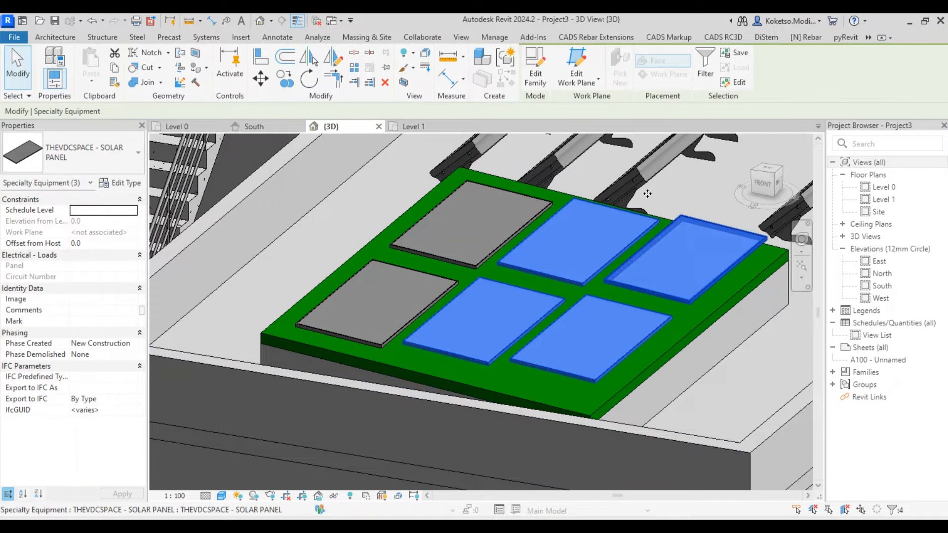
pyautogui.click(573, 83)
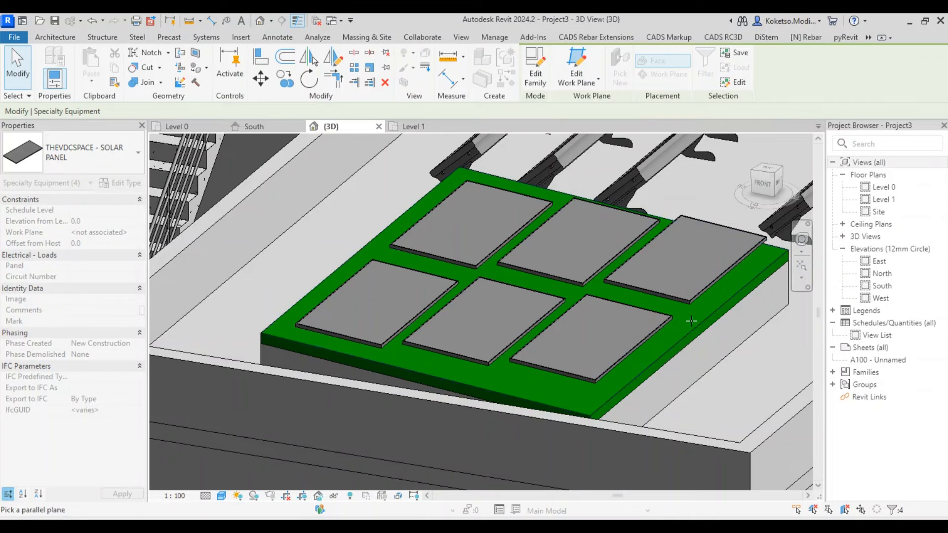
pyautogui.press('Escape')
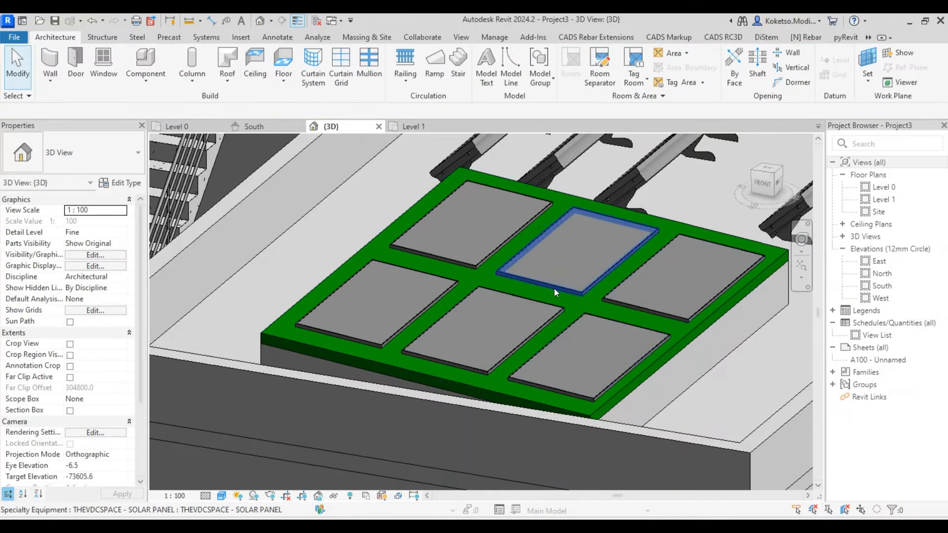
# Examine the six panels on the sloped roof and the surrounding rooftop from several sides and distances.
pyautogui.scroll(-3, 598, 322)
pyautogui.keyDown('shift'); pyautogui.moveTo(598, 322); pyautogui.dragTo(687, 305, button='middle'); pyautogui.keyUp('shift')
pyautogui.scroll(1, 600, 293)
pyautogui.scroll(-2, 647, 282)
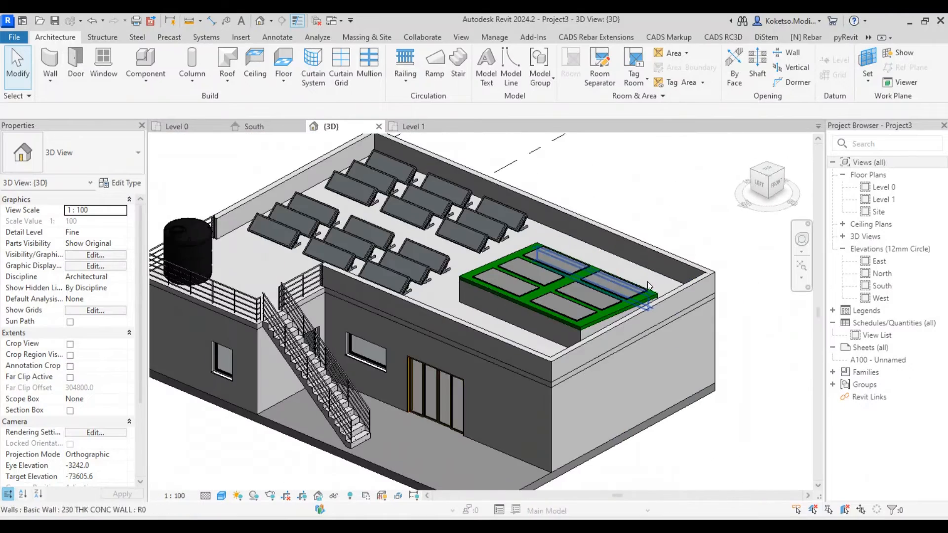
pyautogui.scroll(-2, 542, 245)
pyautogui.scroll(3, 541, 247)
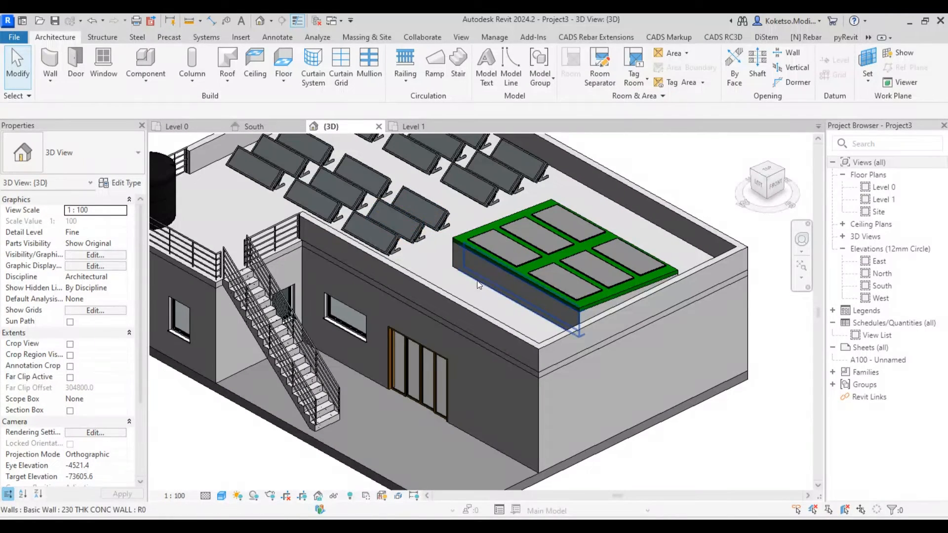
pyautogui.keyDown('shift'); pyautogui.moveTo(477, 281); pyautogui.dragTo(550, 287, button='middle'); pyautogui.keyUp('shift')
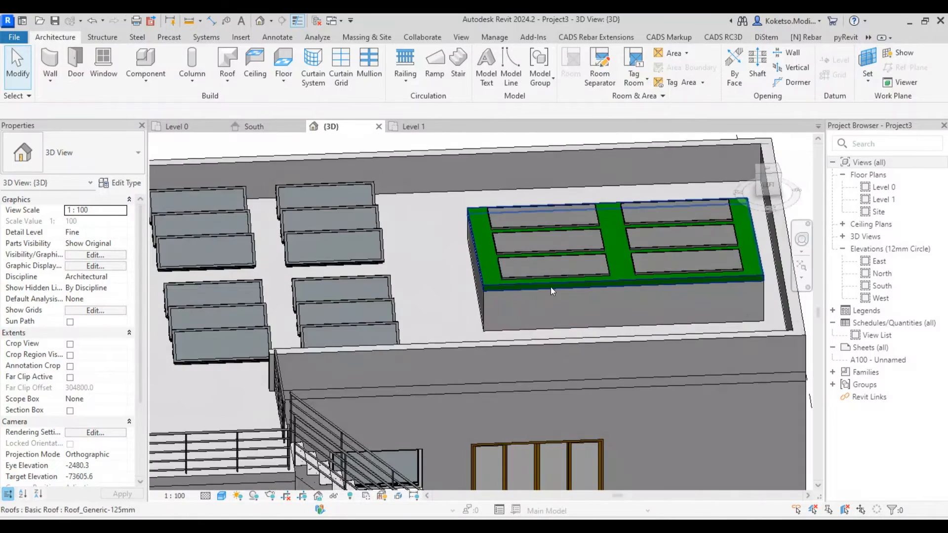
# In the Level 1 plan, draw a building section alongside the sloped-roof enclosure, looking toward it, with a far clip offset of about 2347 mm.
pyautogui.keyDown('shift'); pyautogui.moveTo(636, 324); pyautogui.dragTo(290, 119, button='middle'); pyautogui.keyUp('shift')
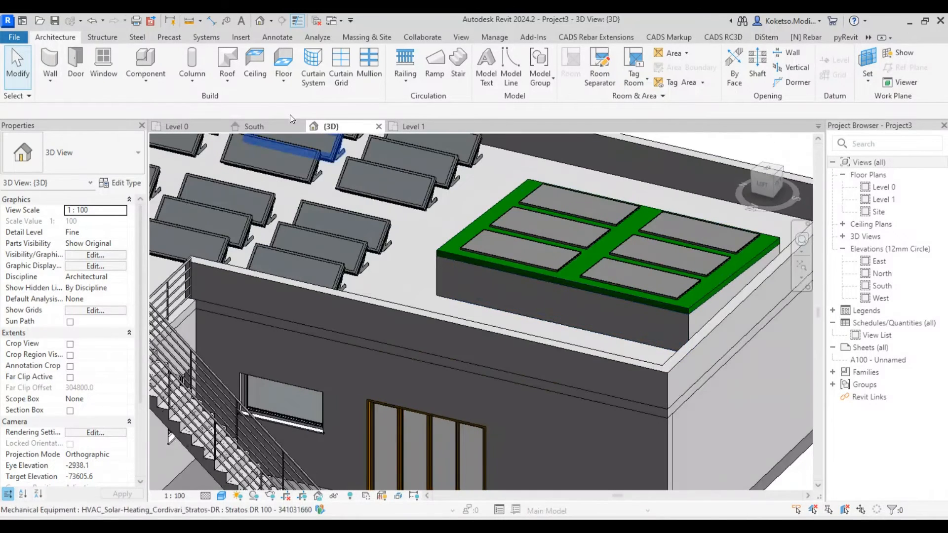
pyautogui.click(423, 127)
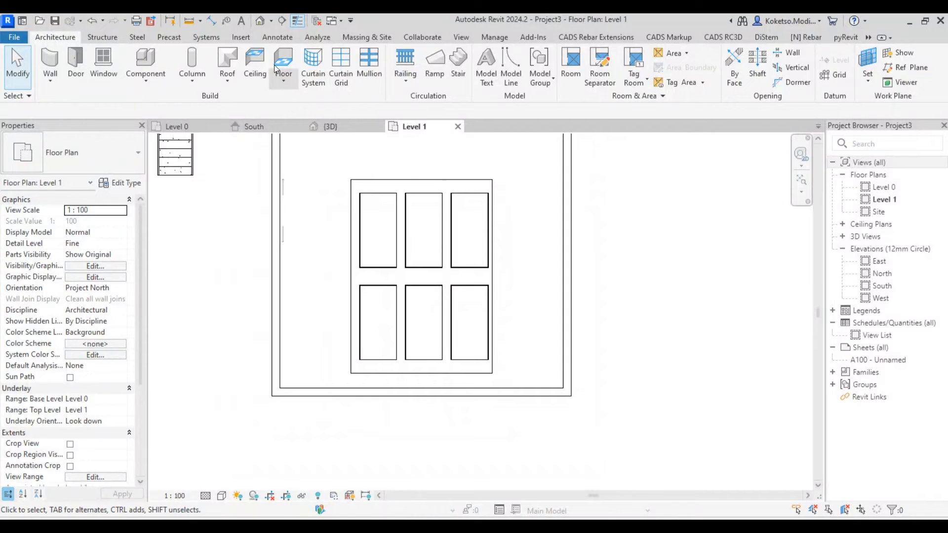
pyautogui.click(281, 22)
pyautogui.click(316, 143)
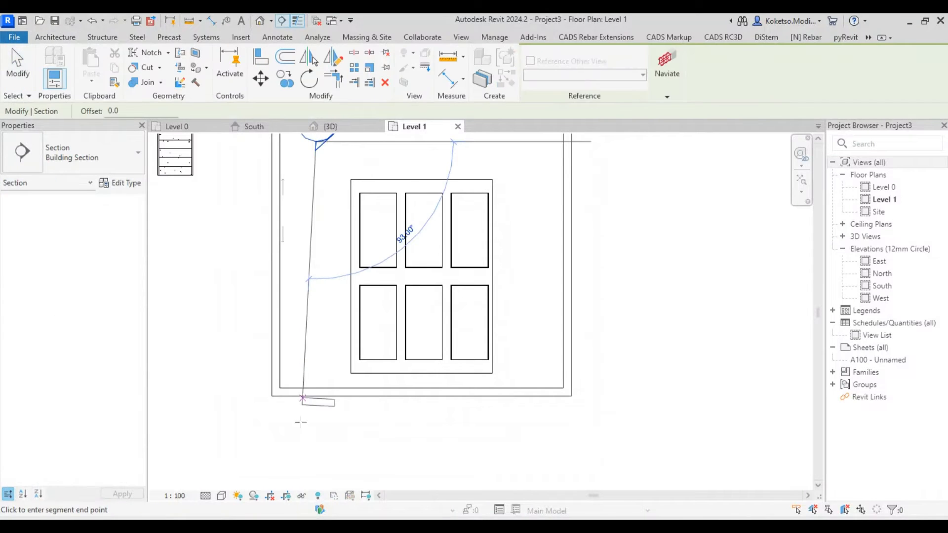
pyautogui.click(316, 449)
pyautogui.scroll(-1, 316, 450)
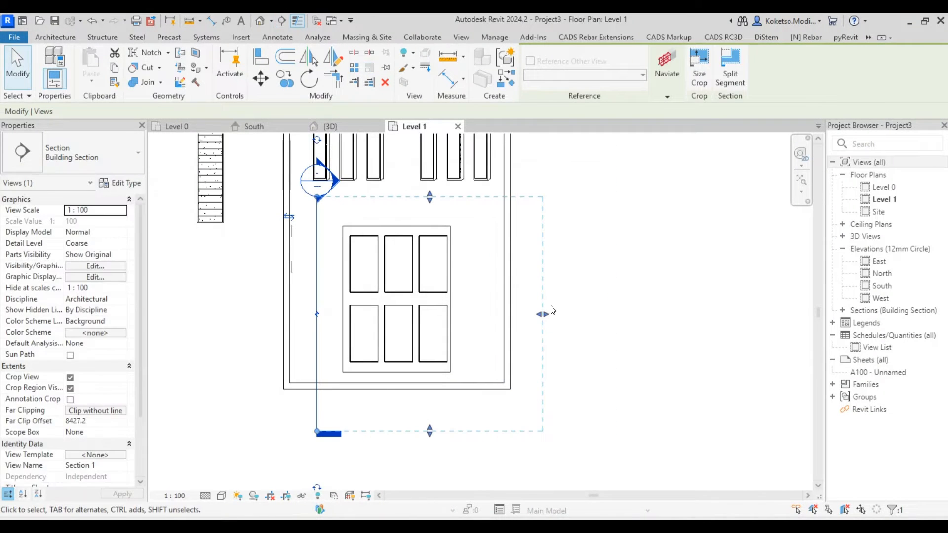
pyautogui.press('Escape')
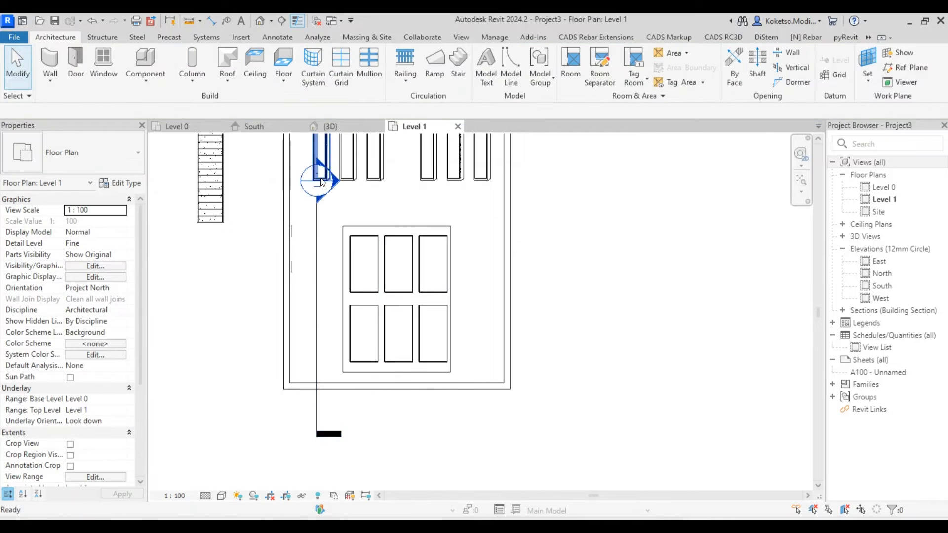
# Open the new section view of the enclosure and set its detail level to Fine.
pyautogui.doubleClick(317, 180)
pyautogui.scroll(3, 553, 267)
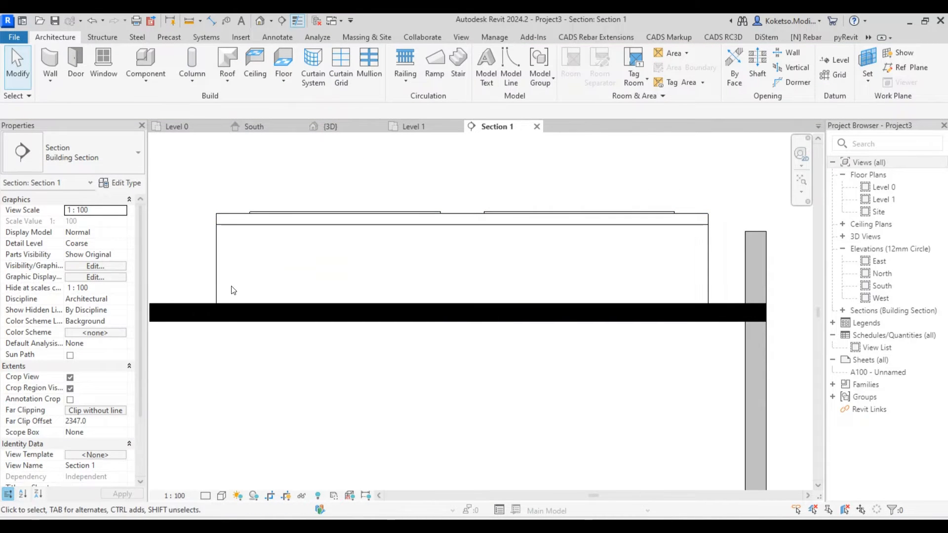
pyautogui.click(221, 483)
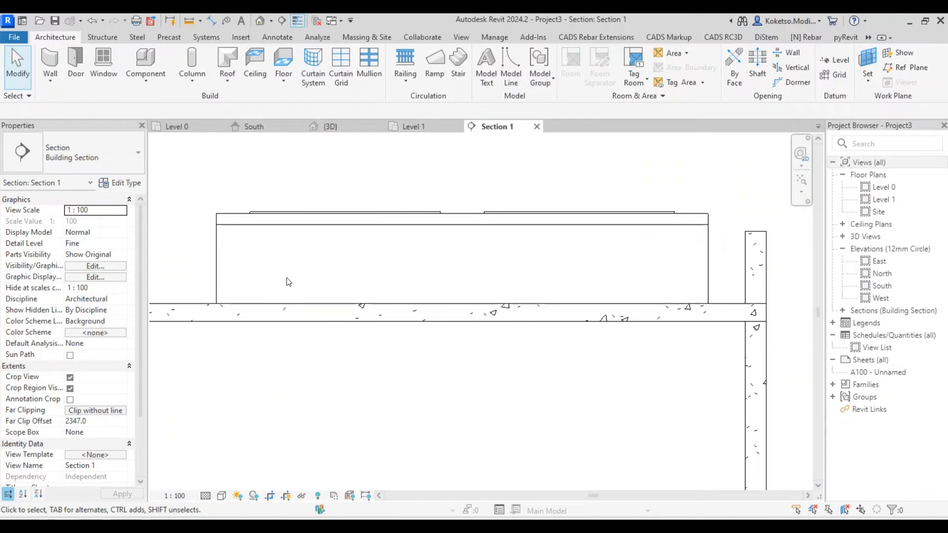
pyautogui.moveTo(309, 258); pyautogui.dragTo(287, 272, button='middle')
pyautogui.moveTo(239, 252); pyautogui.dragTo(240, 253, button='middle')
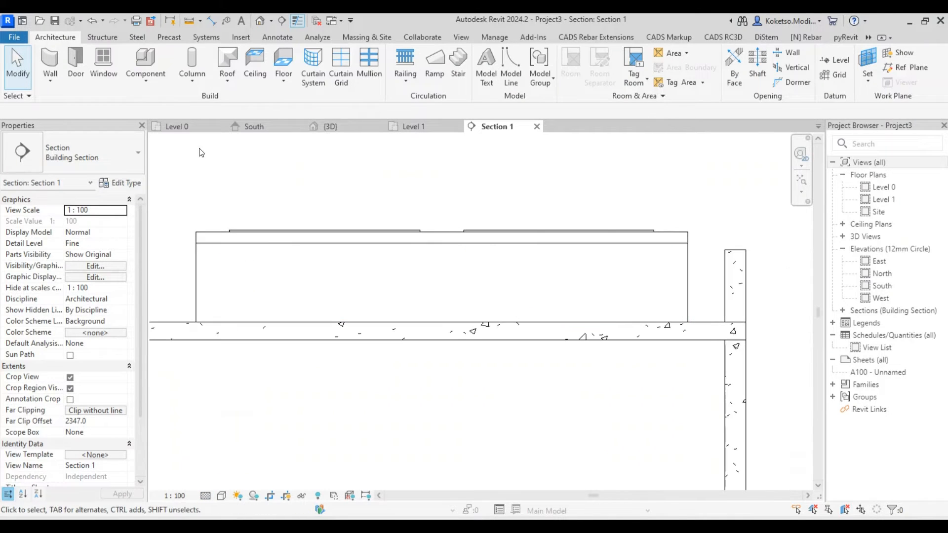
pyautogui.click(101, 57)
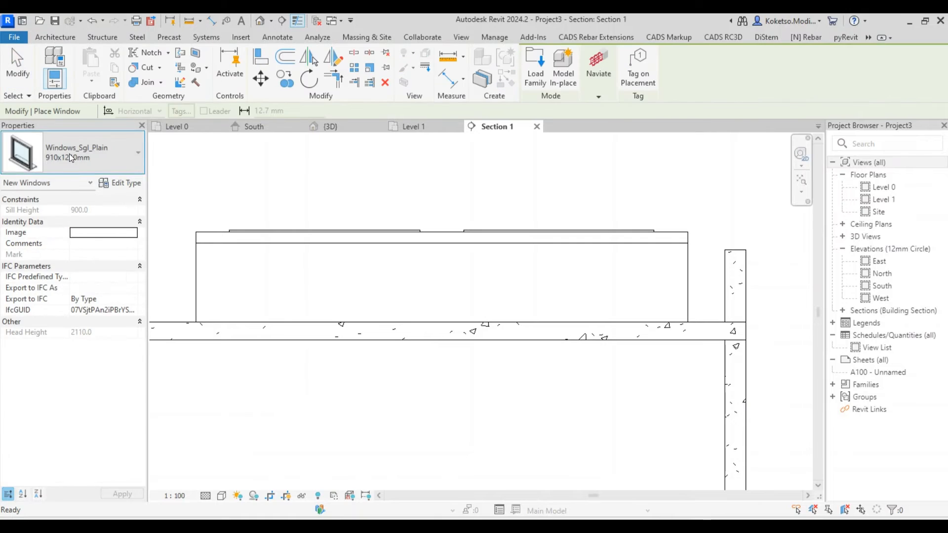
pyautogui.click(69, 153)
pyautogui.moveTo(64, 285)
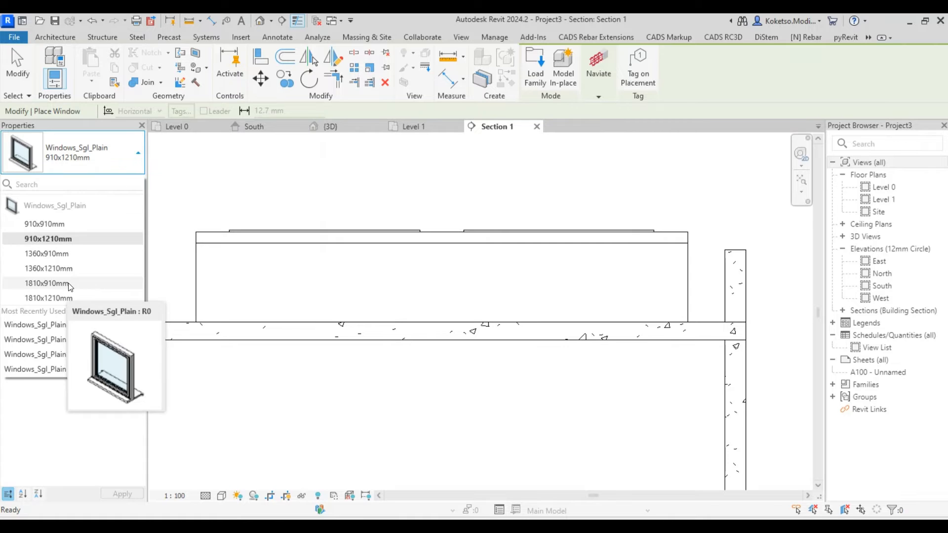
pyautogui.click(68, 283)
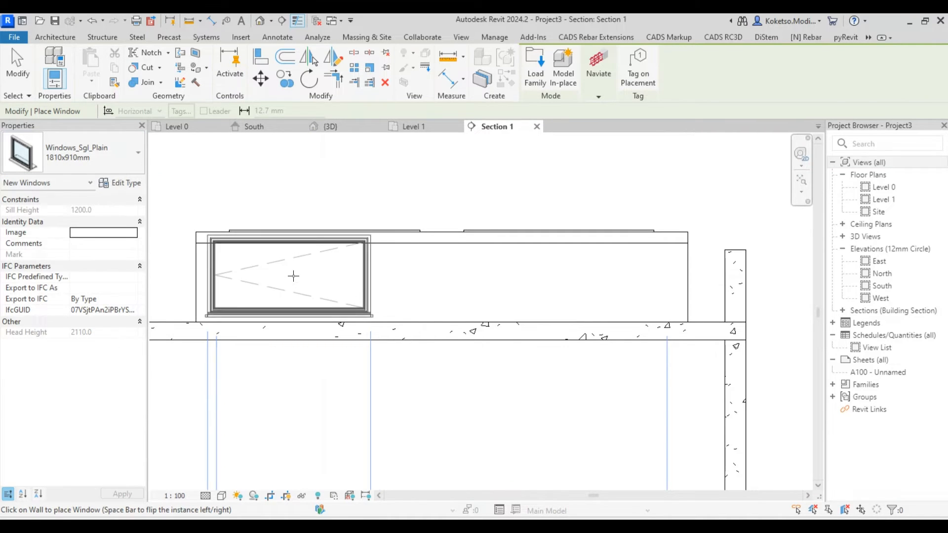
pyautogui.click(126, 165)
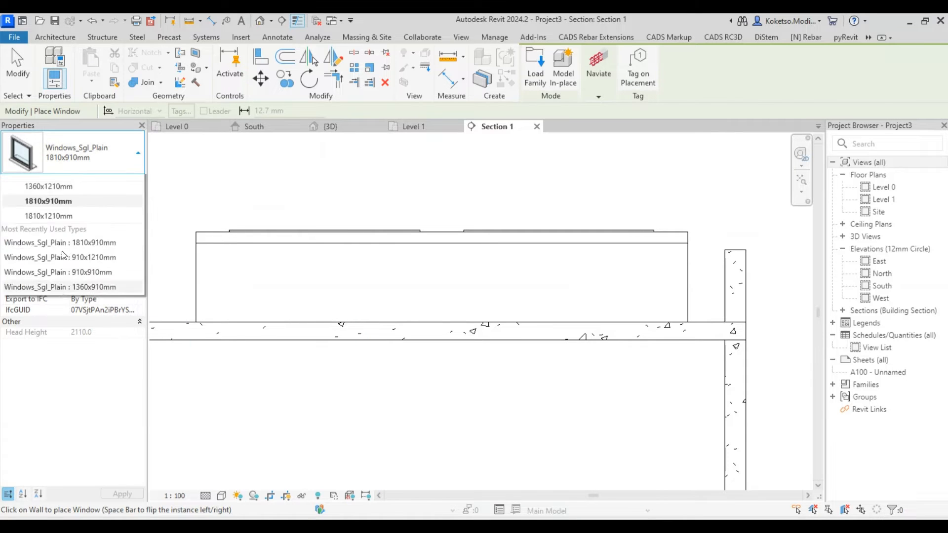
pyautogui.click(53, 270)
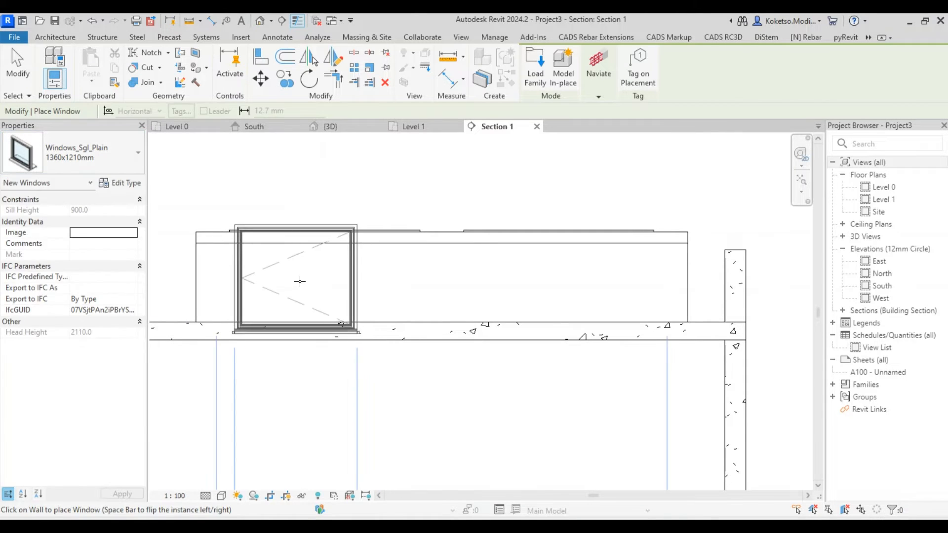
pyautogui.click(96, 154)
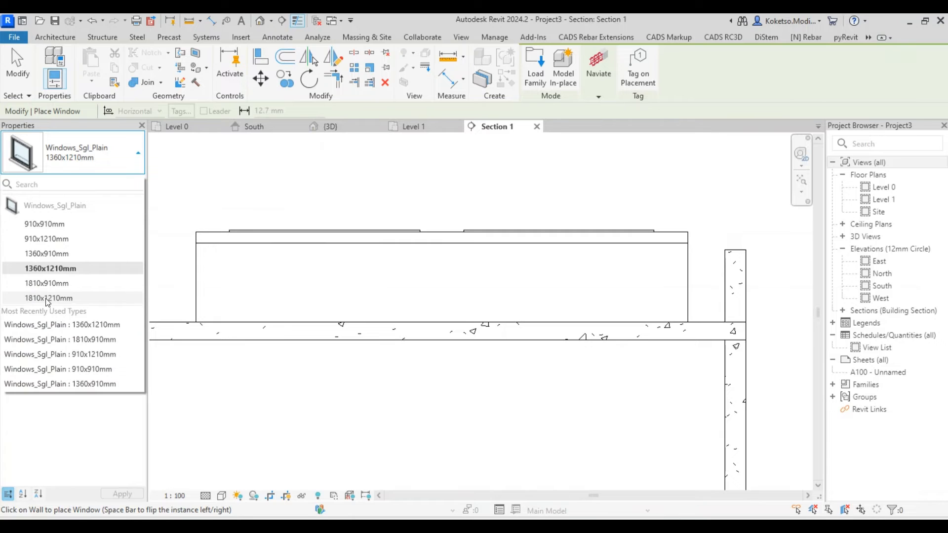
pyautogui.click(47, 254)
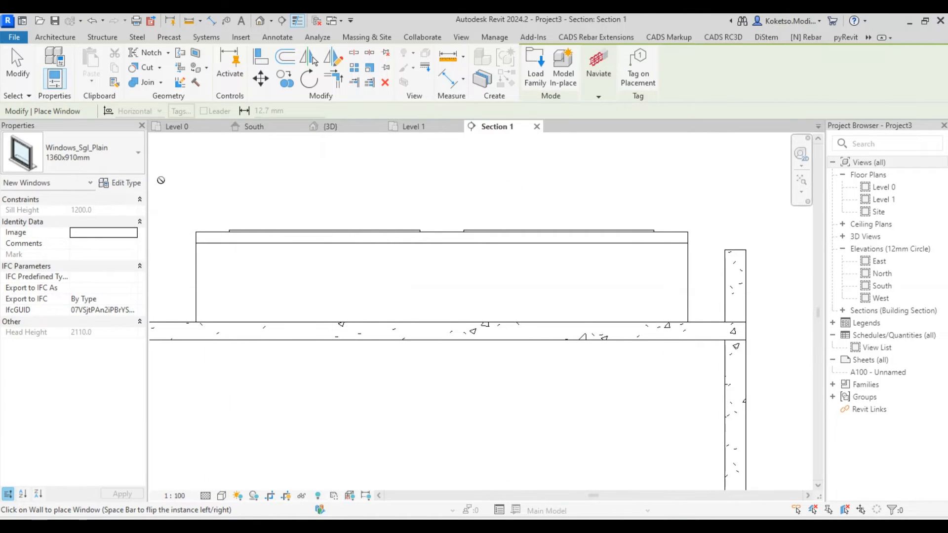
pyautogui.click(94, 157)
pyautogui.click(45, 235)
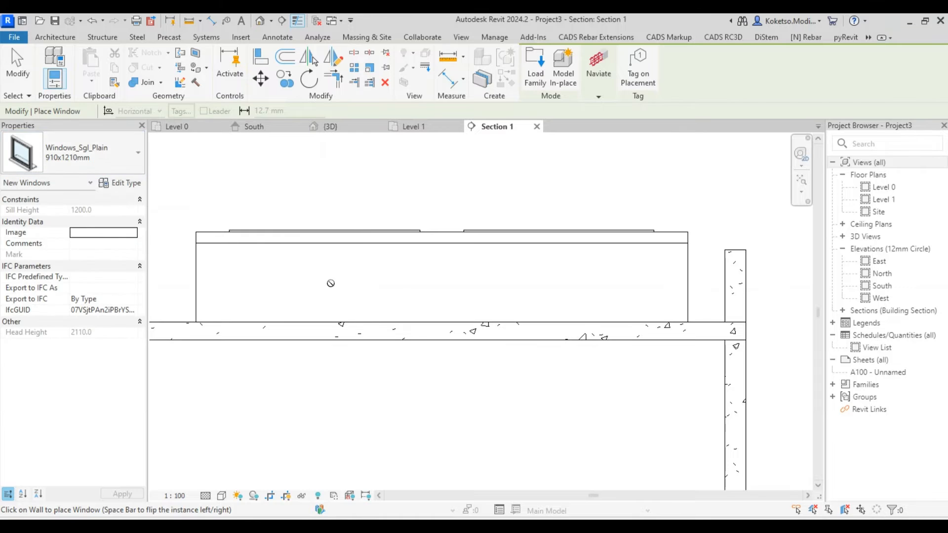
pyautogui.click(56, 162)
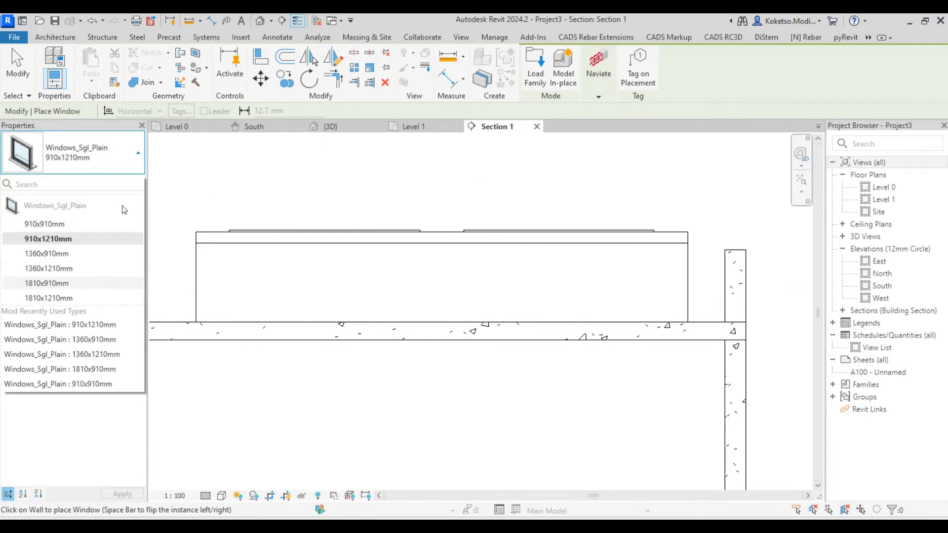
pyautogui.click(58, 283)
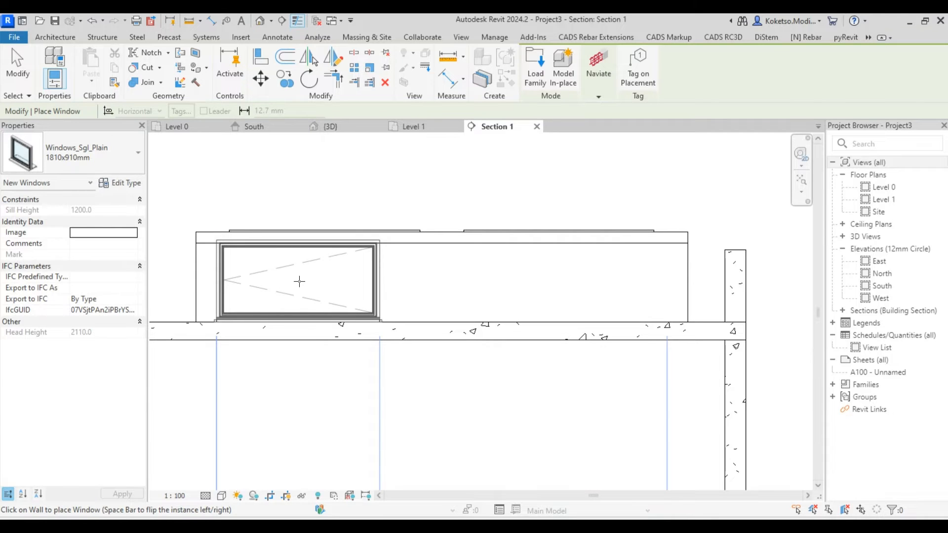
pyautogui.press('Escape')
pyautogui.press('Escape')
# In the South elevation, move the sloped roof straight up by 200 mm.
pyautogui.click(295, 254)
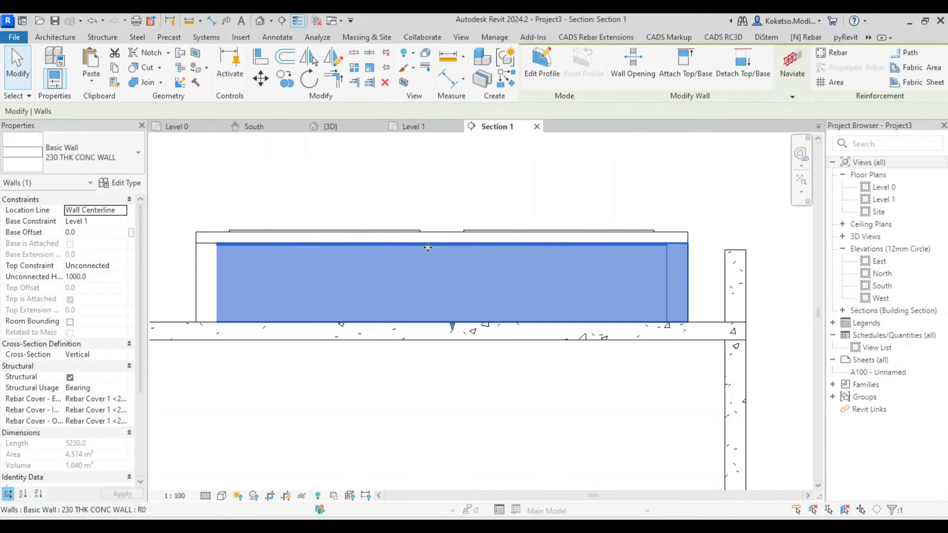
pyautogui.click(259, 124)
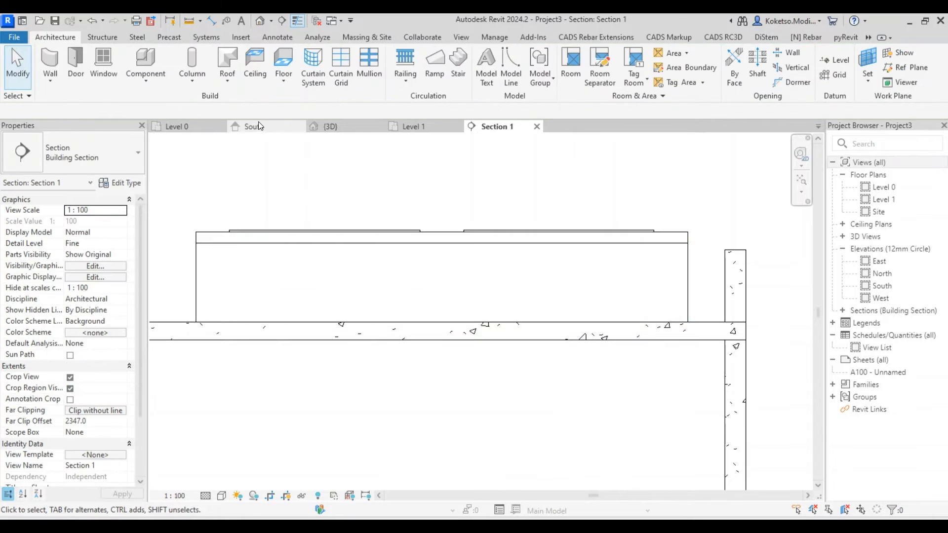
pyautogui.click(316, 226)
pyautogui.press('Escape')
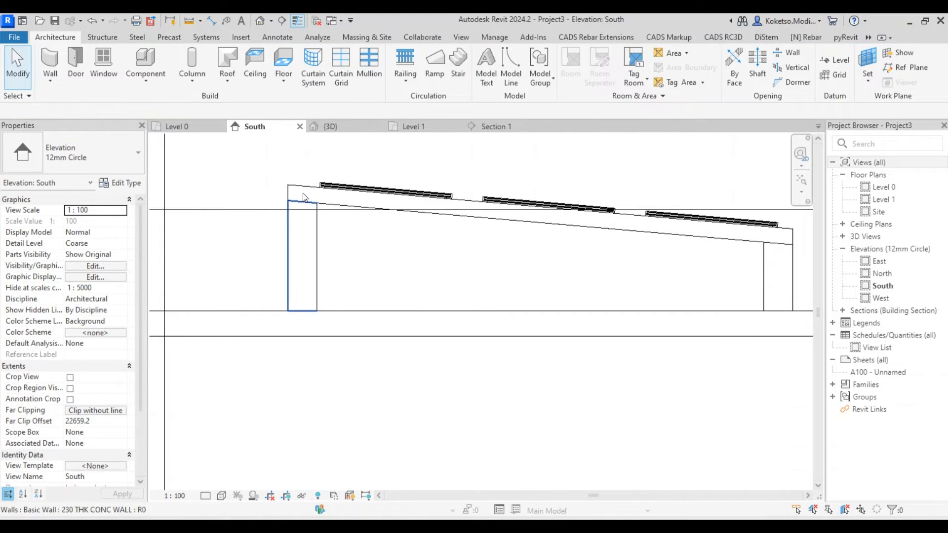
pyautogui.click(303, 194)
pyautogui.click(261, 78)
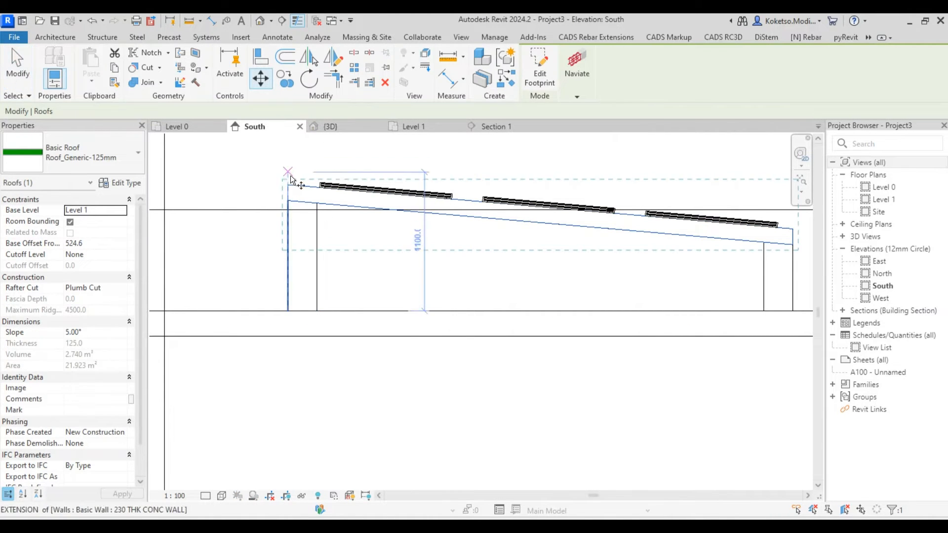
pyautogui.click(289, 185)
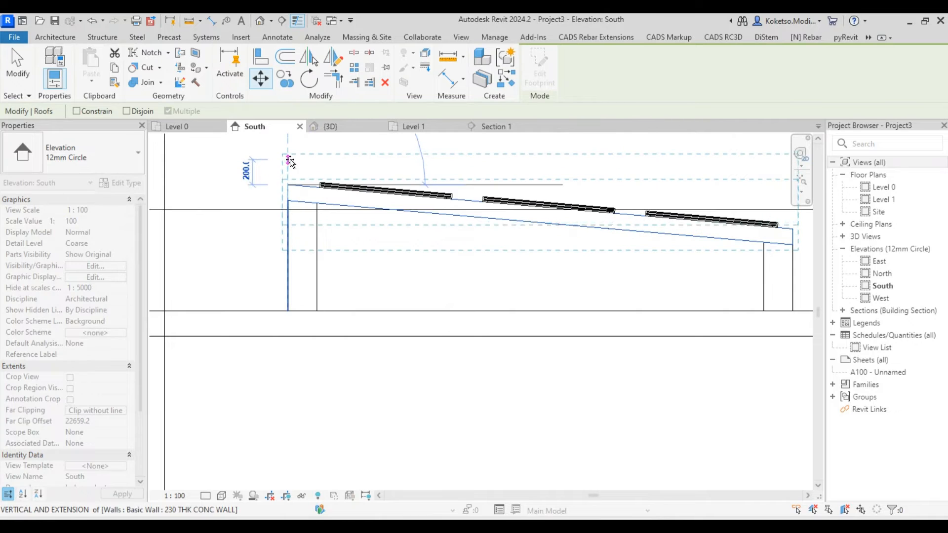
pyautogui.click(290, 160)
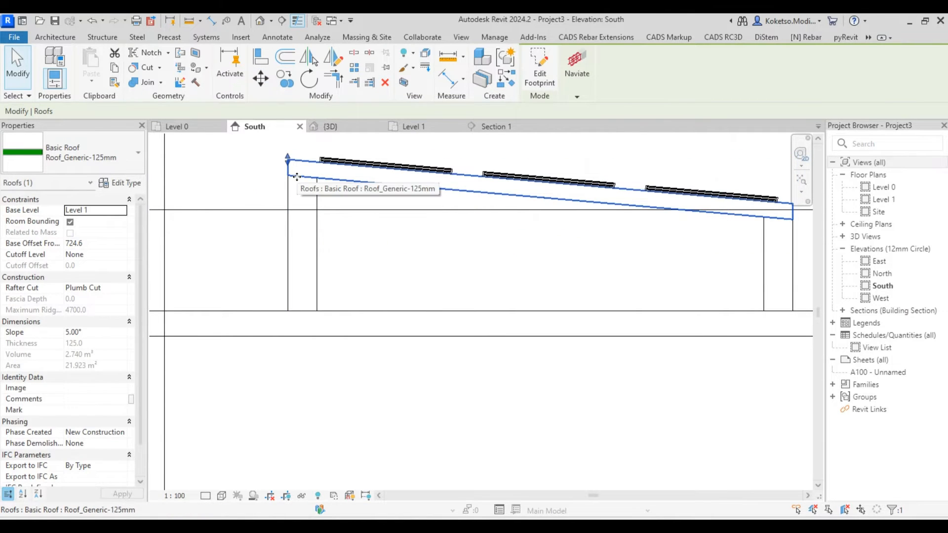
pyautogui.press('Escape')
# In the Section 1 view, place two Windows_Sgl_Plain 1810x910mm windows side by side in the enclosure wall under the raised roof.
pyautogui.click(494, 126)
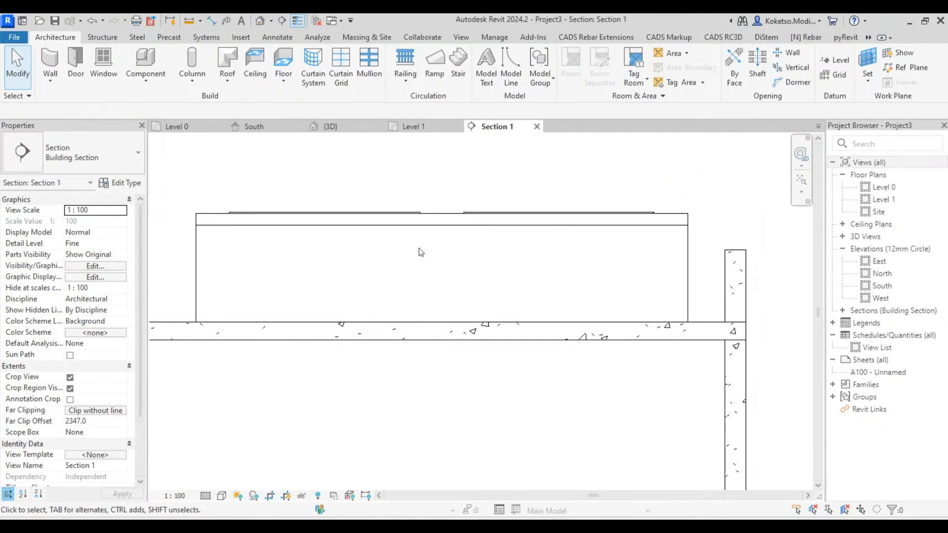
pyautogui.click(94, 70)
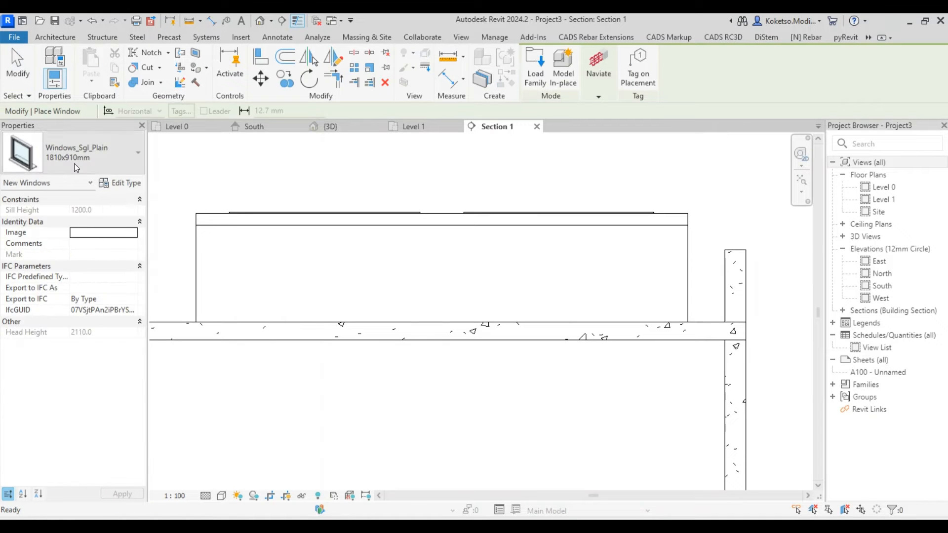
pyautogui.click(74, 164)
pyautogui.click(50, 286)
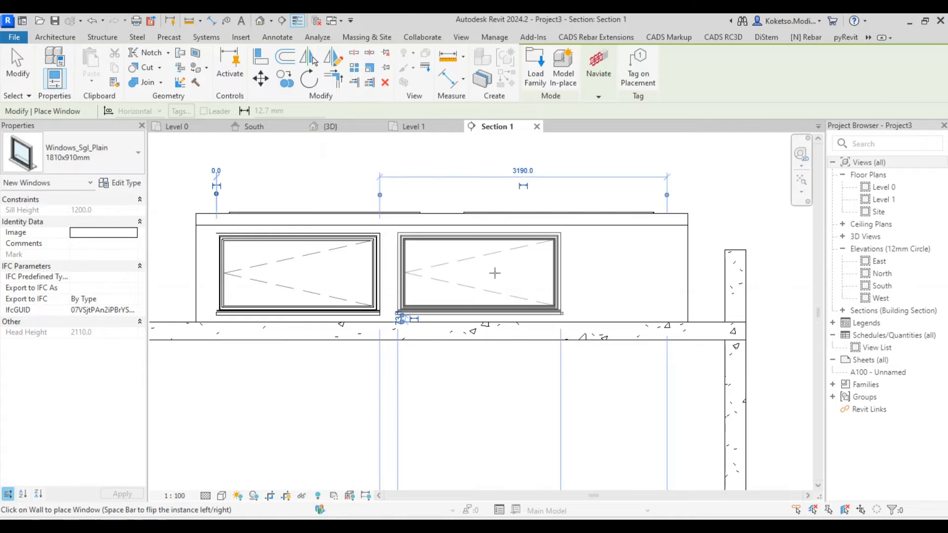
pyautogui.click(565, 275)
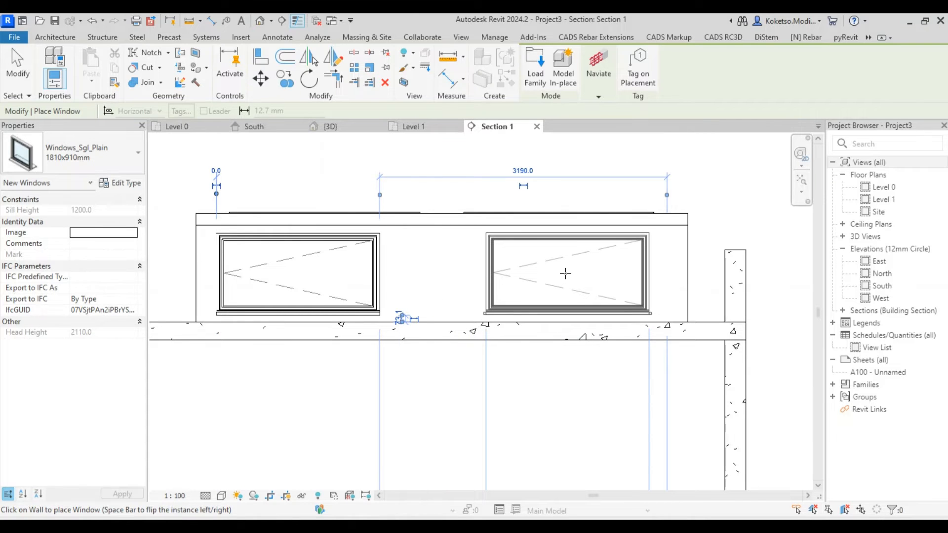
pyautogui.press('Escape')
pyautogui.press('Escape')
# Align the centre of the first window with the centreline of the solar panel above it.
pyautogui.press('a')
pyautogui.press('l')
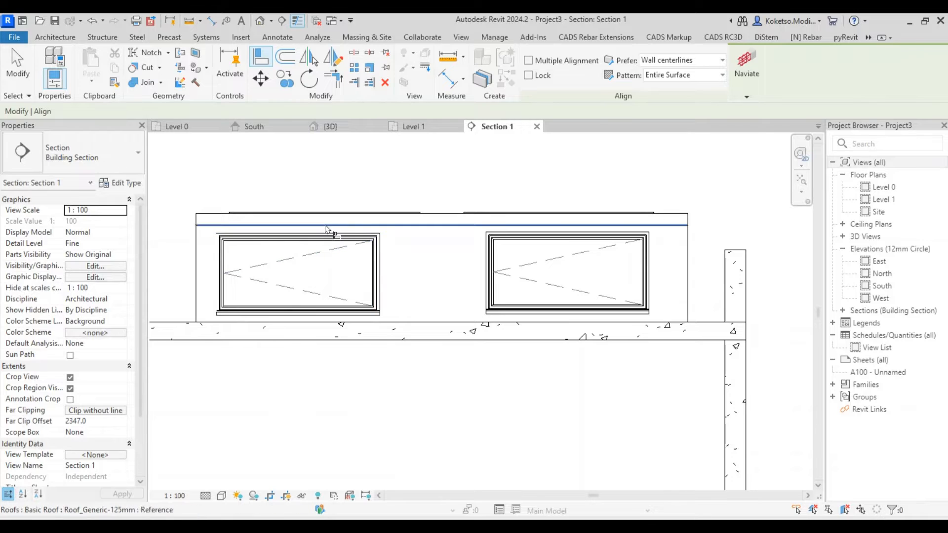
pyautogui.scroll(2, 326, 220)
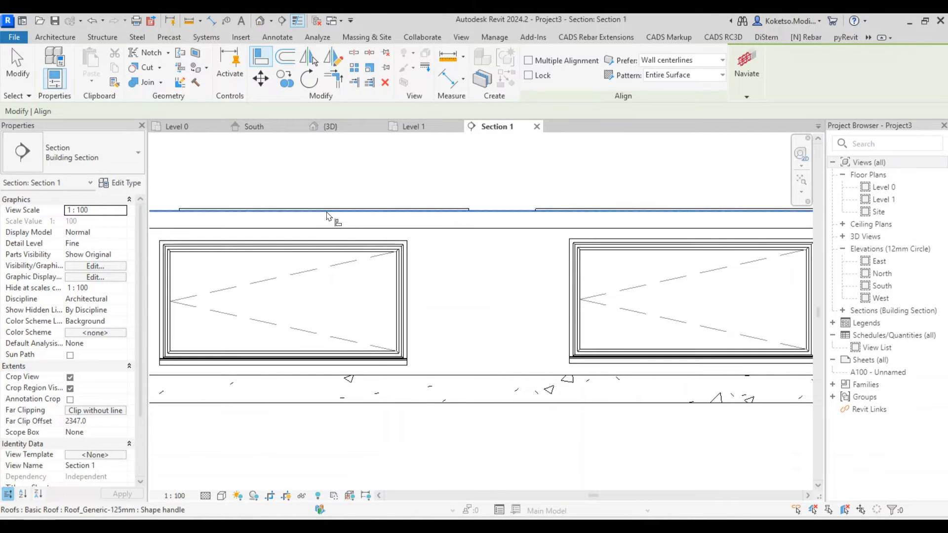
pyautogui.click(327, 219)
pyautogui.press('Escape')
pyautogui.scroll(1, 322, 222)
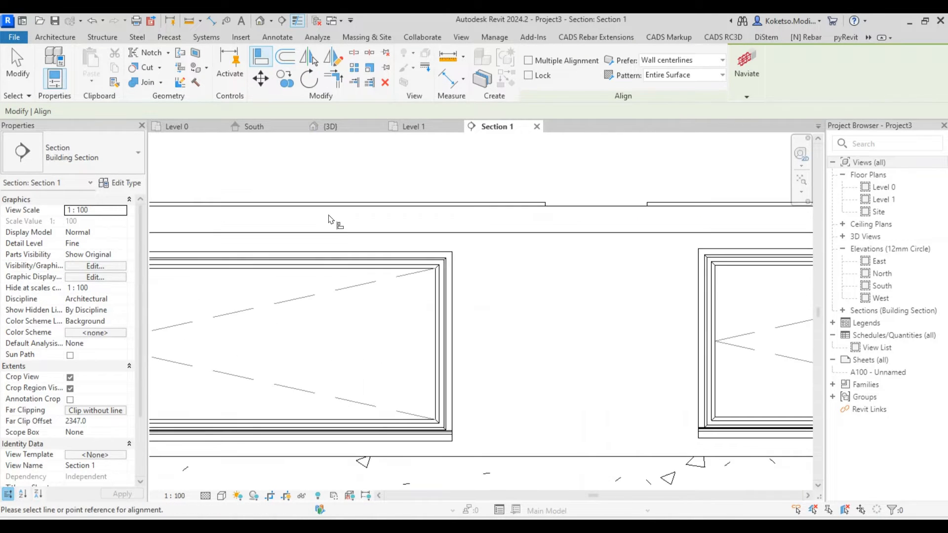
pyautogui.scroll(-2, 321, 217)
pyautogui.scroll(2, 322, 214)
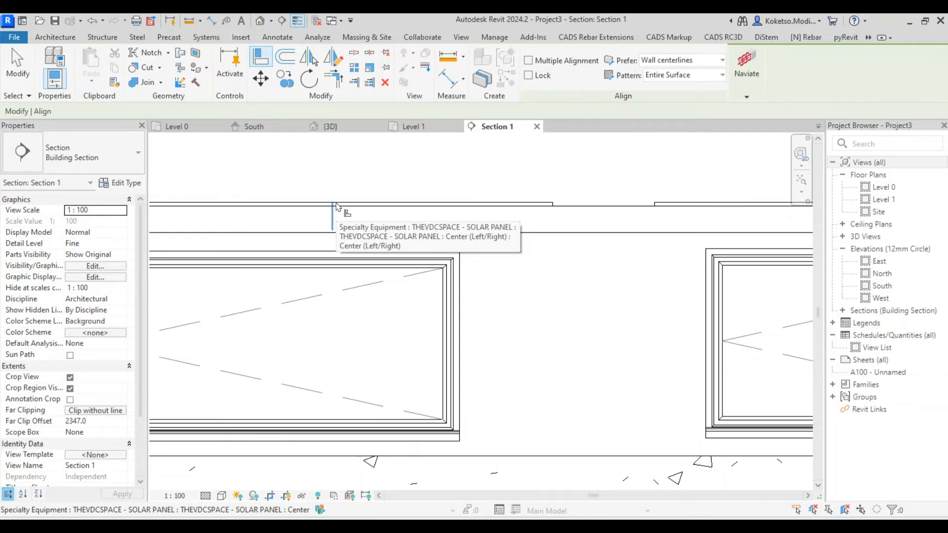
pyautogui.click(337, 206)
pyautogui.scroll(-3, 352, 207)
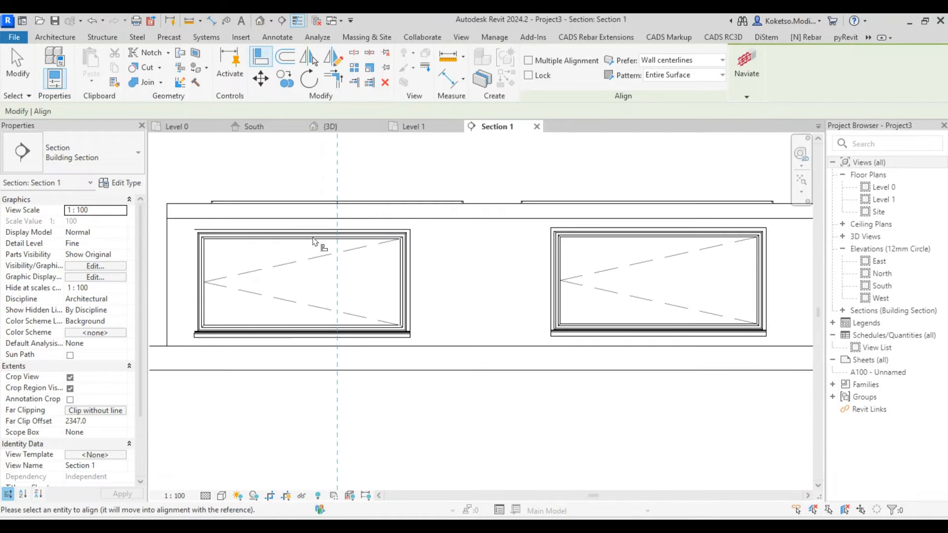
pyautogui.click(303, 257)
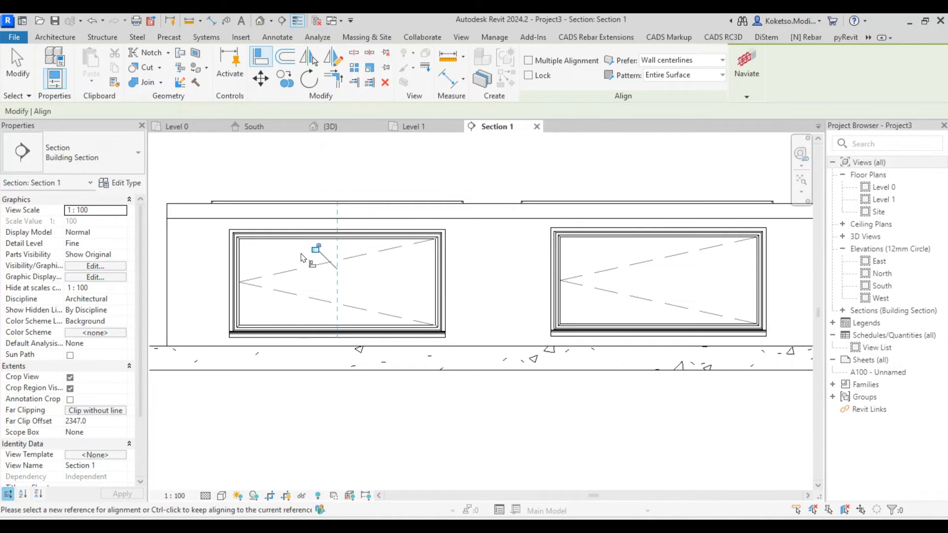
# Align the centre of the second window with the centreline of the other solar panel.
pyautogui.click(649, 208)
pyautogui.click(662, 271)
pyautogui.scroll(-2, 553, 262)
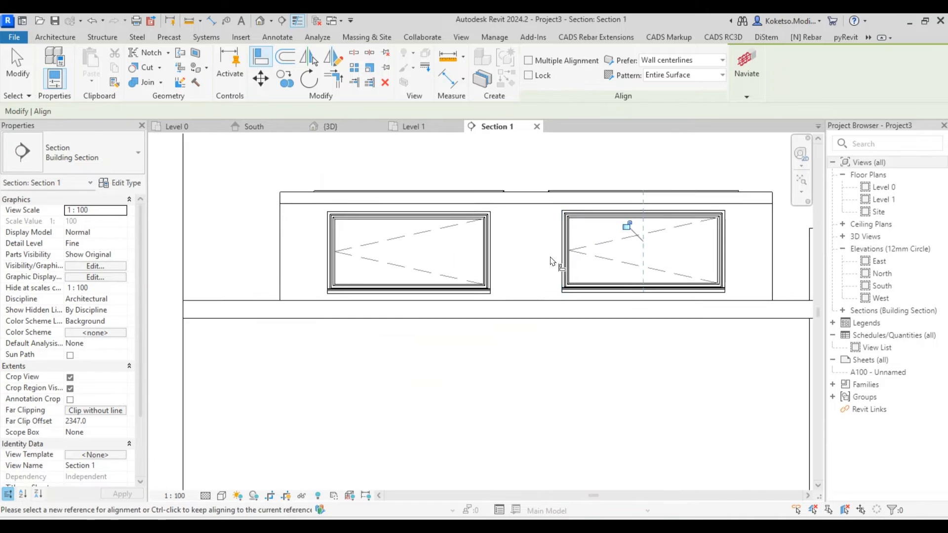
# Align the head of the second enclosure window with the head of the first window in the Section 1 view.
pyautogui.click(455, 206)
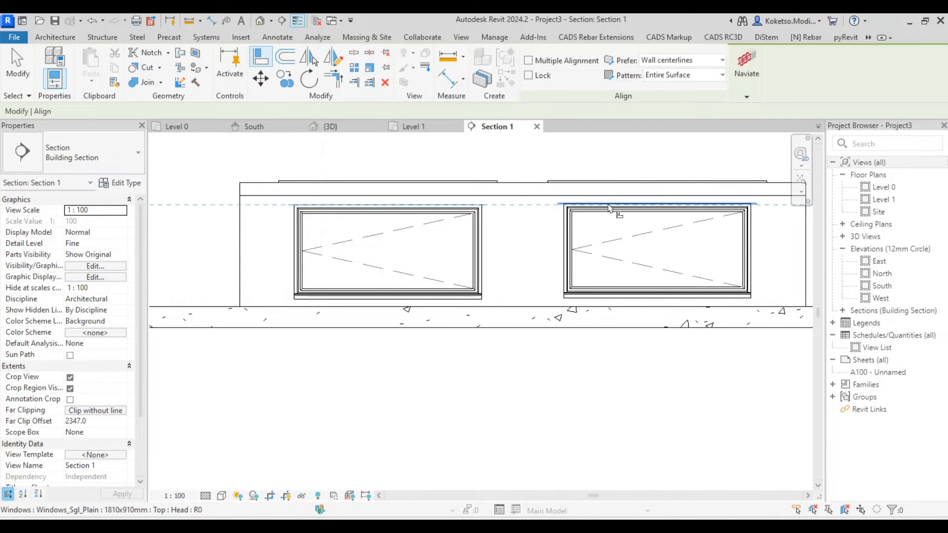
pyautogui.click(606, 208)
pyautogui.press('Escape')
pyautogui.press('Escape')
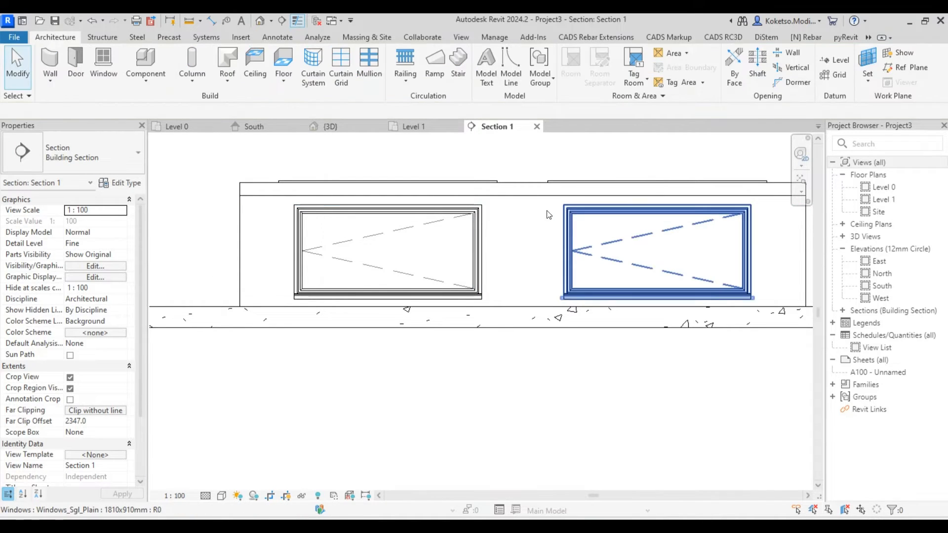
# Examine the two enclosure windows and the sloped solar roof from several angles in the 3D view.
pyautogui.click(350, 126)
pyautogui.keyDown('shift'); pyautogui.moveTo(495, 303); pyautogui.dragTo(608, 277, button='middle'); pyautogui.keyUp('shift')
pyautogui.scroll(3, 736, 289)
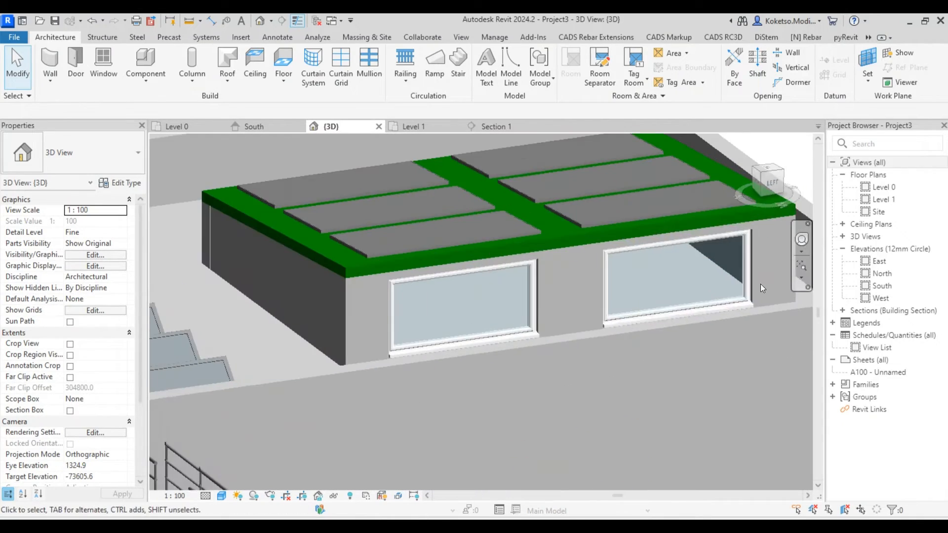
pyautogui.keyDown('shift'); pyautogui.moveTo(652, 388); pyautogui.dragTo(711, 415, button='middle'); pyautogui.keyUp('shift')
pyautogui.scroll(1, 612, 318)
pyautogui.scroll(-2, 612, 318)
pyautogui.moveTo(612, 318); pyautogui.dragTo(531, 292, button='middle')
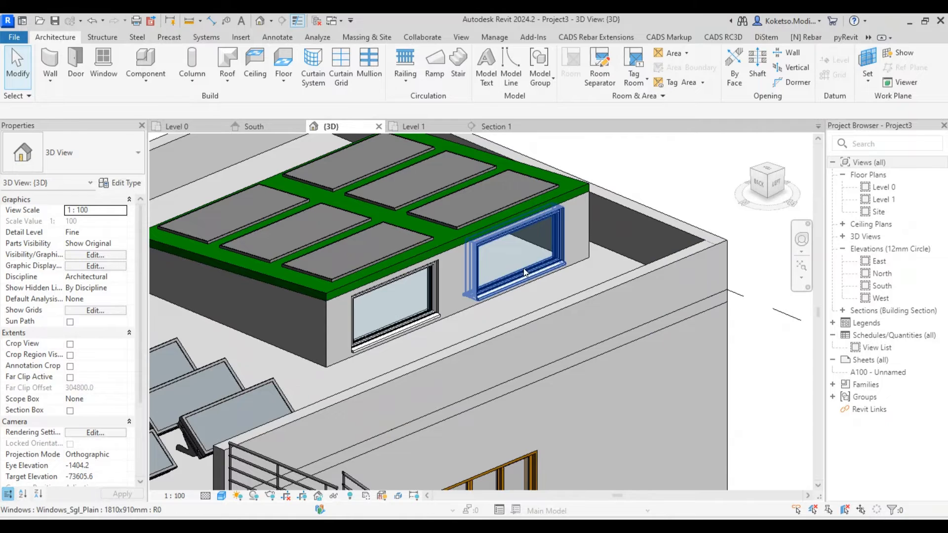
pyautogui.moveTo(514, 259)
pyautogui.keyDown('shift'); pyautogui.mouseDown(button='middle')
pyautogui.moveTo(317, 278)
pyautogui.moveTo(502, 251)
pyautogui.mouseUp(button='middle'); pyautogui.keyUp('shift')
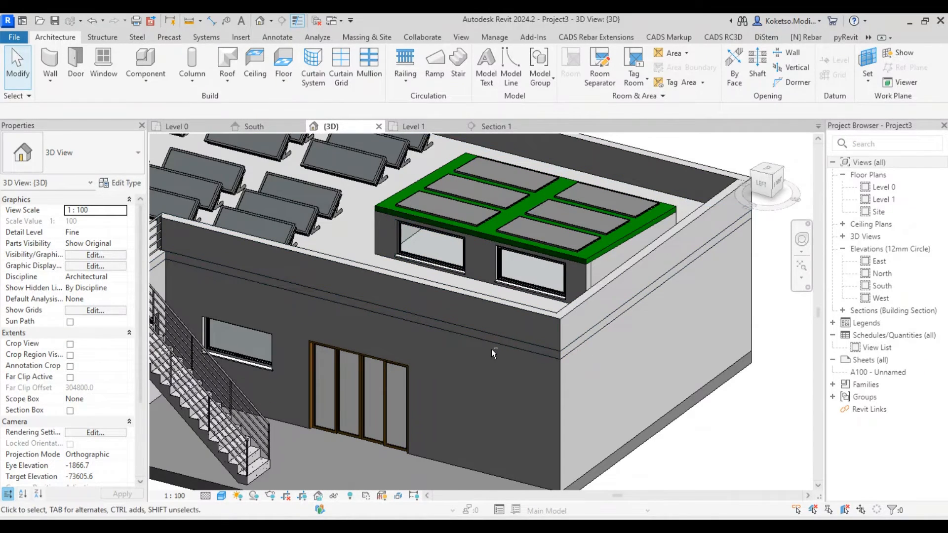
pyautogui.scroll(-2, 492, 354)
pyautogui.moveTo(536, 333); pyautogui.dragTo(571, 335, button='middle')
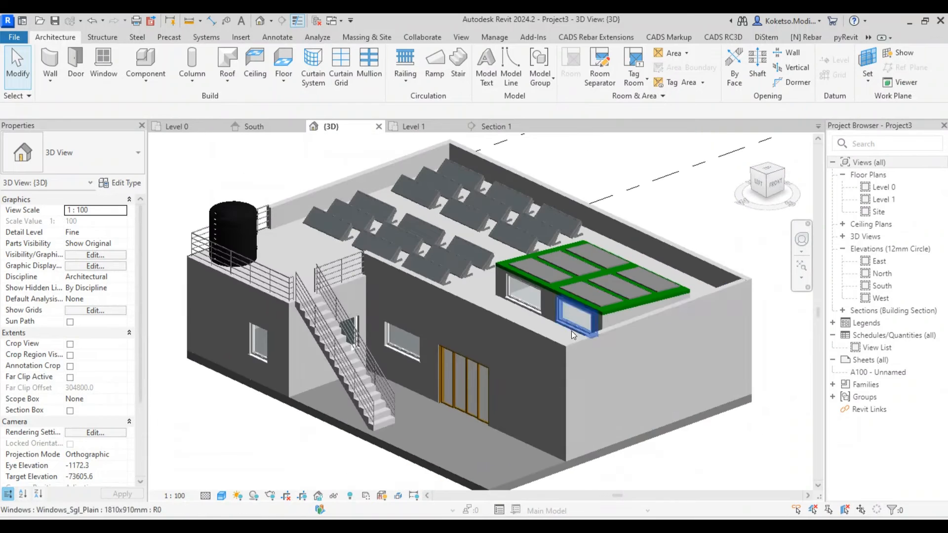
# Display the 3D view in the Realistic visual style and check the materials of the solar panels, roof and windows.
pyautogui.click(221, 496)
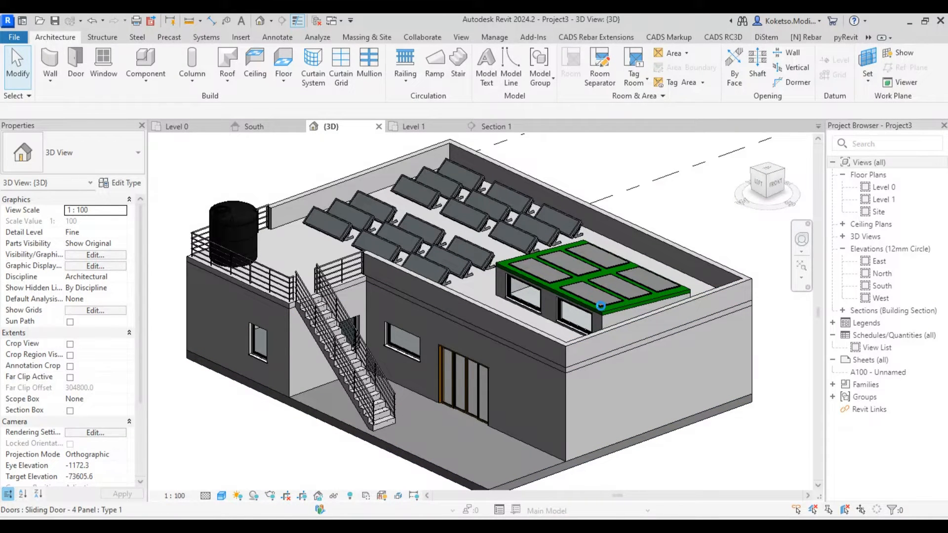
pyautogui.keyDown('shift'); pyautogui.moveTo(642, 400); pyautogui.dragTo(680, 424, button='middle'); pyautogui.keyUp('shift')
pyautogui.scroll(6, 631, 300)
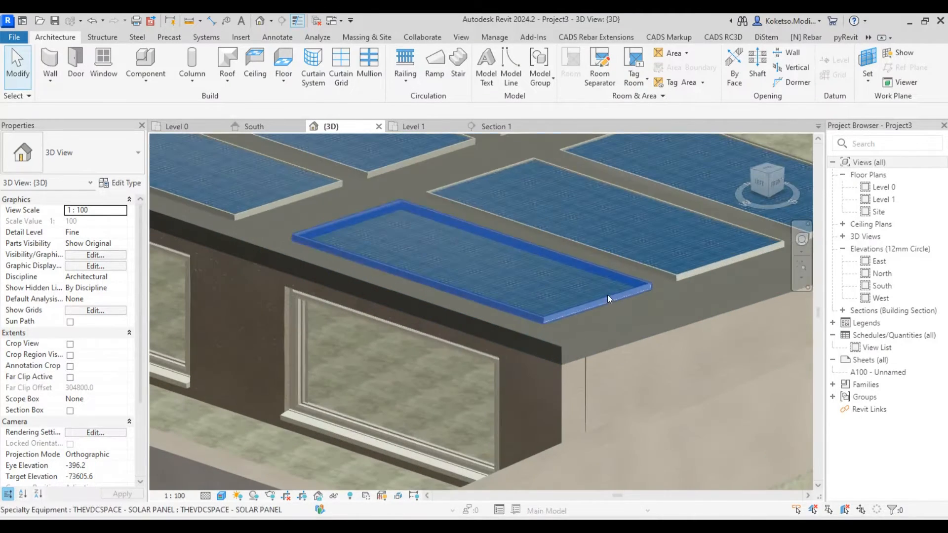
pyautogui.scroll(-3, 516, 292)
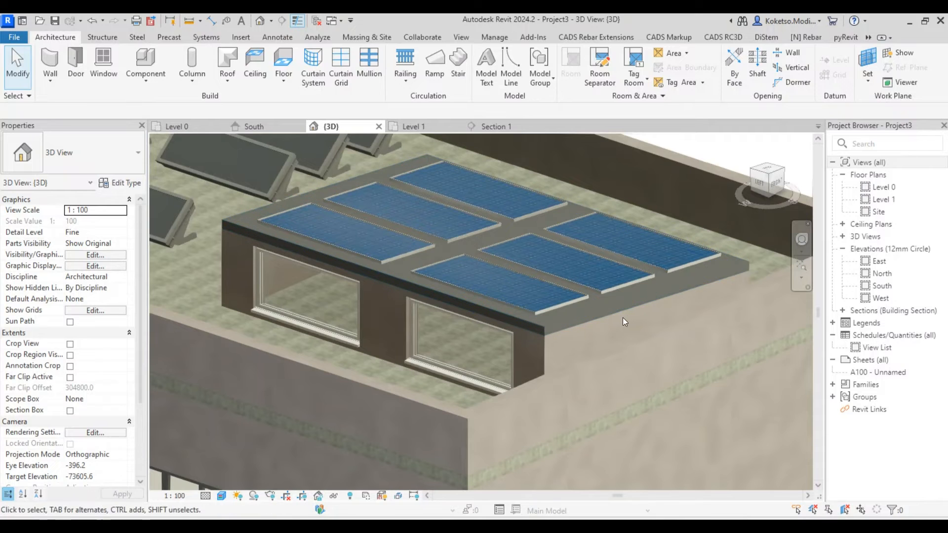
pyautogui.scroll(-4, 623, 321)
pyautogui.keyDown('shift'); pyautogui.moveTo(568, 306); pyautogui.dragTo(600, 288, button='middle'); pyautogui.keyUp('shift')
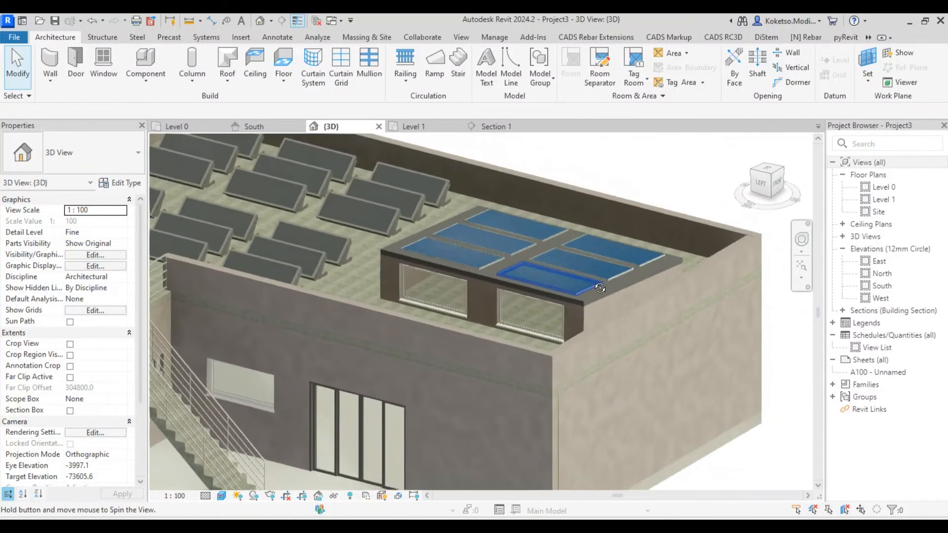
pyautogui.scroll(2, 552, 313)
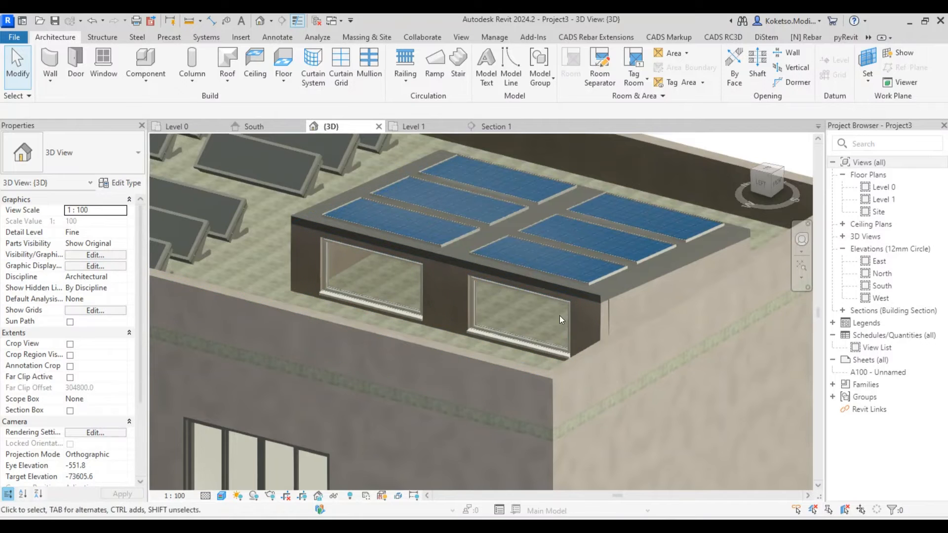
# Open the boundary of the Level 1 200 THK CONC FLOOR for editing in the Level 1 plan, displayed as wireframe.
pyautogui.click(425, 127)
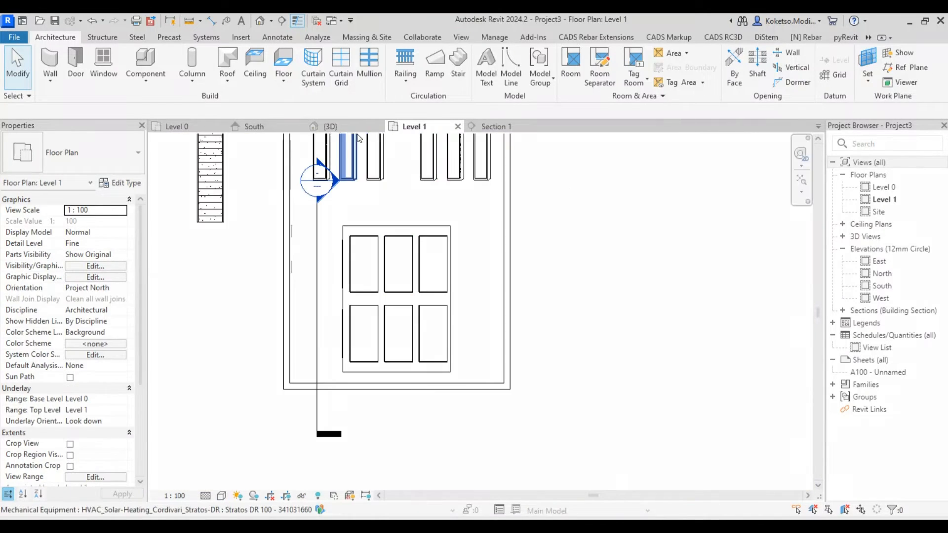
pyautogui.click(346, 127)
pyautogui.click(536, 431)
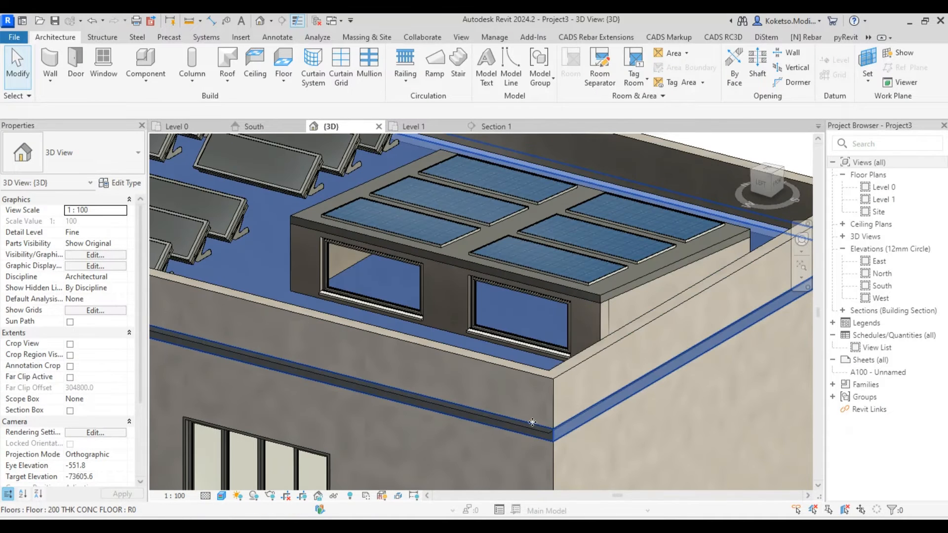
pyautogui.click(541, 65)
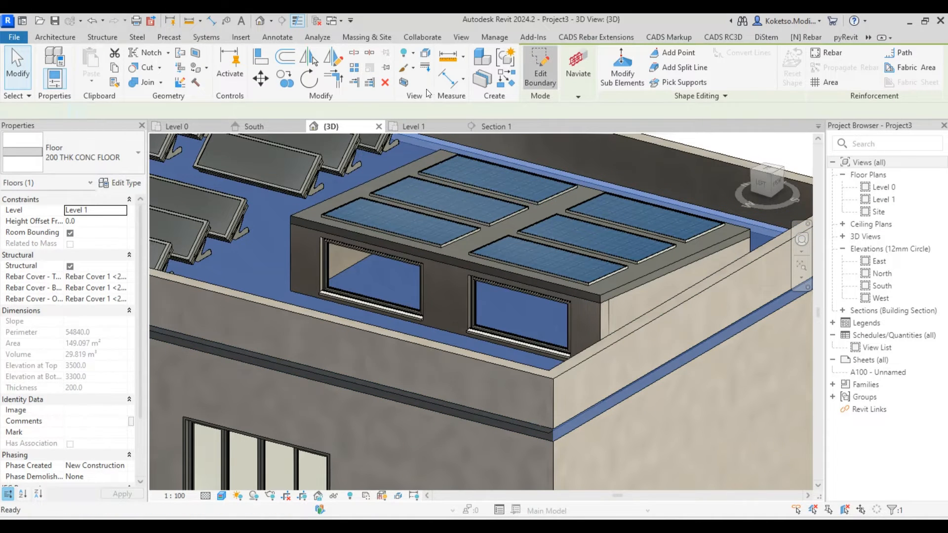
pyautogui.click(413, 126)
pyautogui.scroll(2, 399, 315)
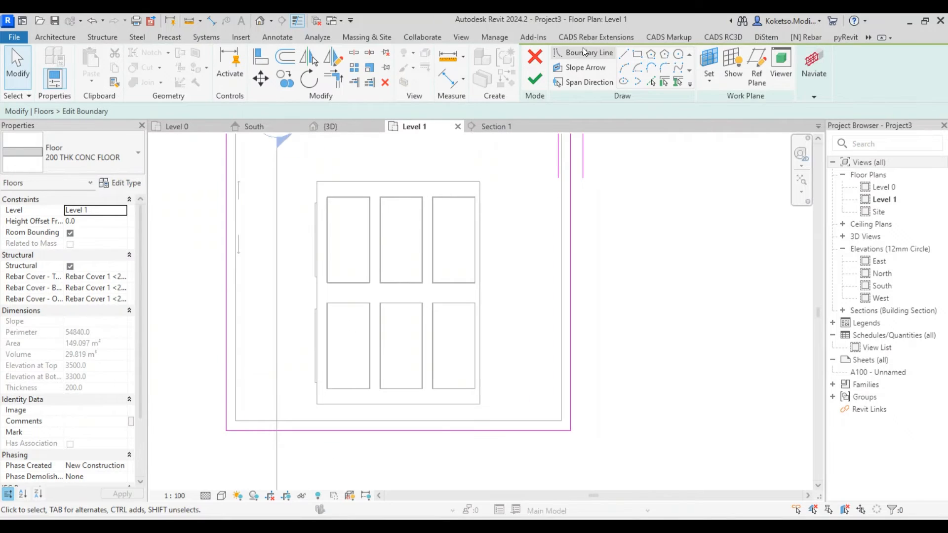
pyautogui.click(222, 495)
pyautogui.click(249, 420)
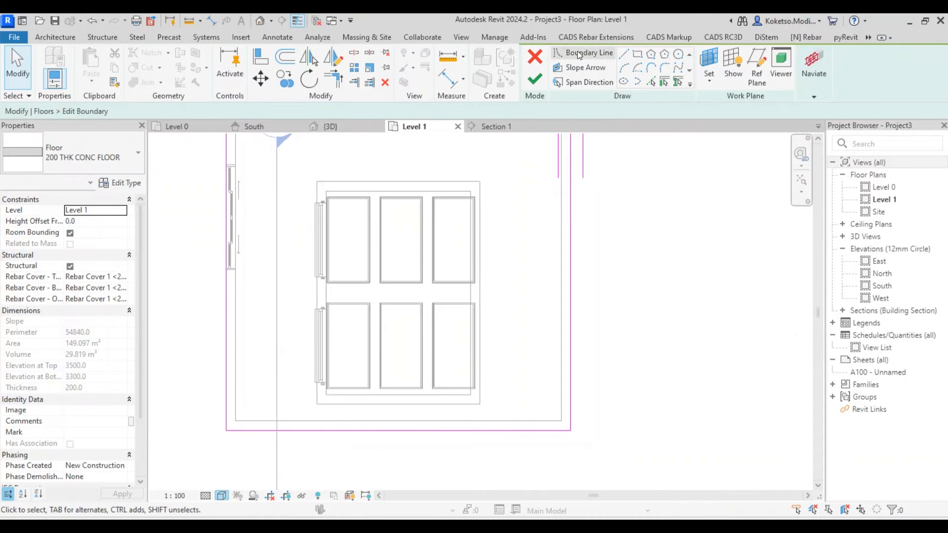
# Sketch a rectangular opening in the floor boundary along the inner faces of the rooftop enclosure walls.
pyautogui.scroll(3, 330, 204)
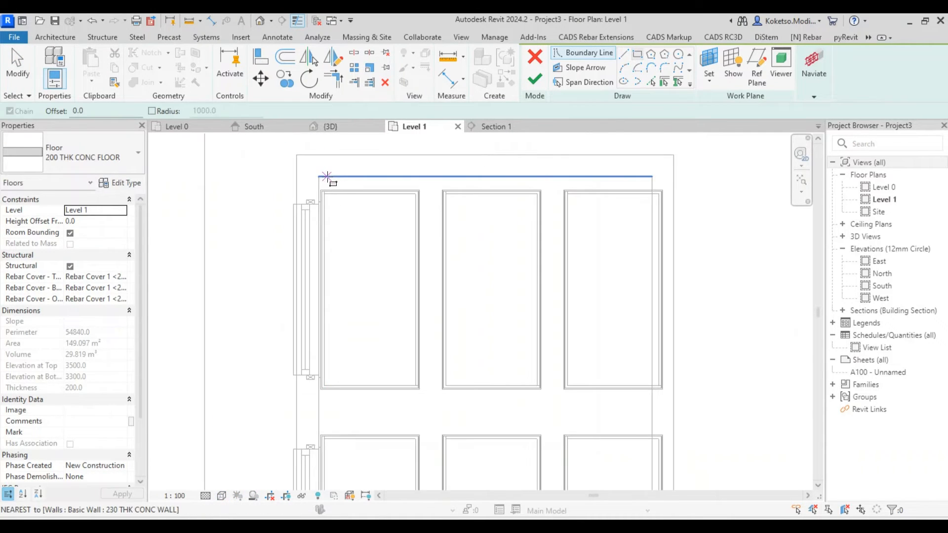
pyautogui.click(319, 176)
pyautogui.scroll(-2, 482, 281)
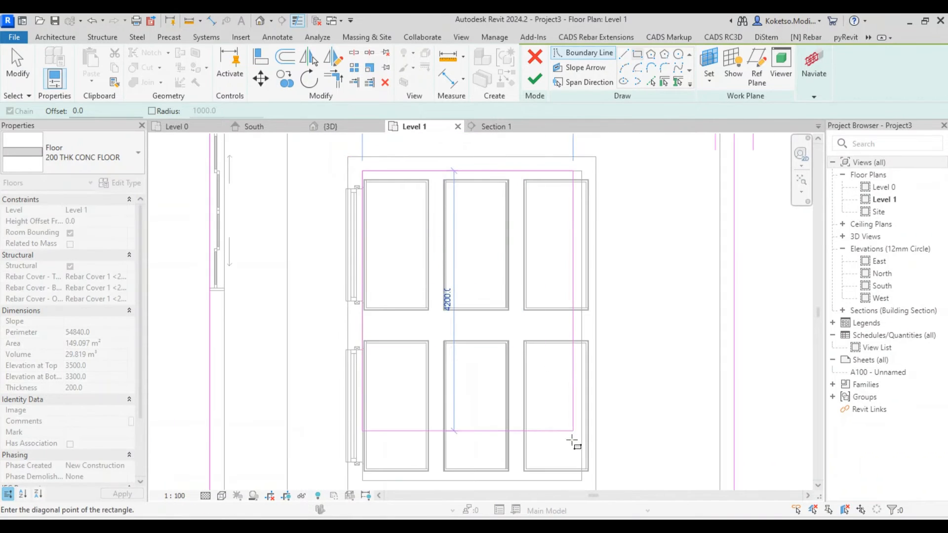
pyautogui.moveTo(571, 440); pyautogui.dragTo(567, 332, button='middle')
pyautogui.scroll(2, 567, 331)
pyautogui.click(567, 330)
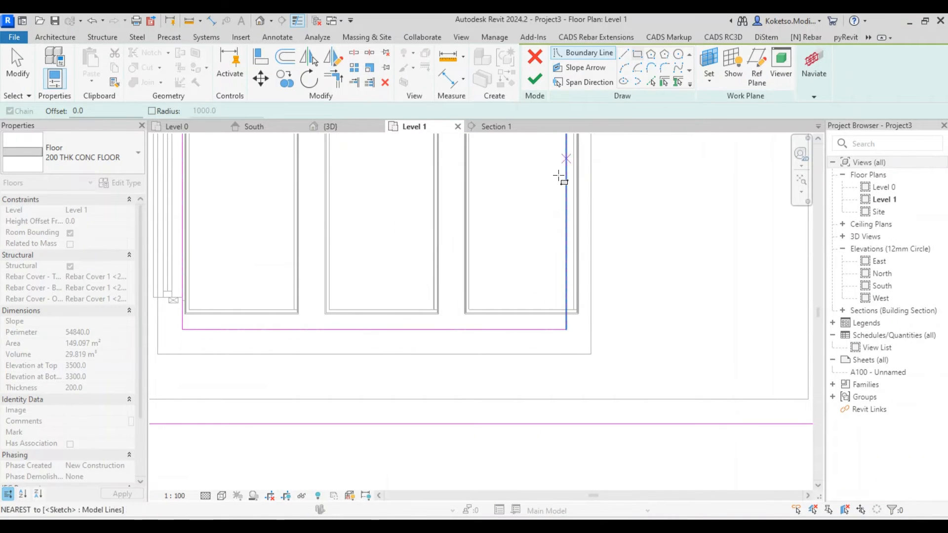
pyautogui.press('Escape')
pyautogui.scroll(-3, 436, 382)
pyautogui.moveTo(487, 210); pyautogui.dragTo(464, 318, button='middle')
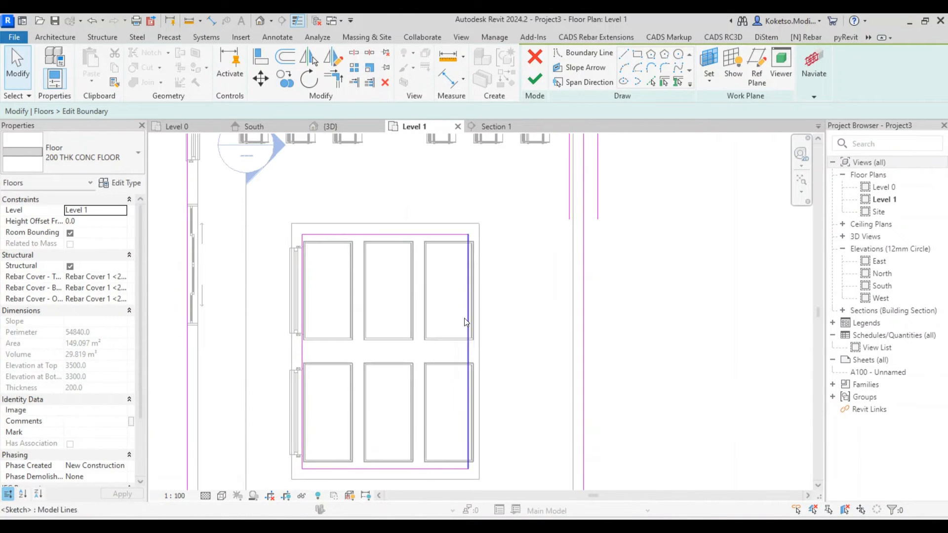
# Finish the floor boundary edit and attach the walls reaching this level to the floor's bottom.
pyautogui.click(536, 76)
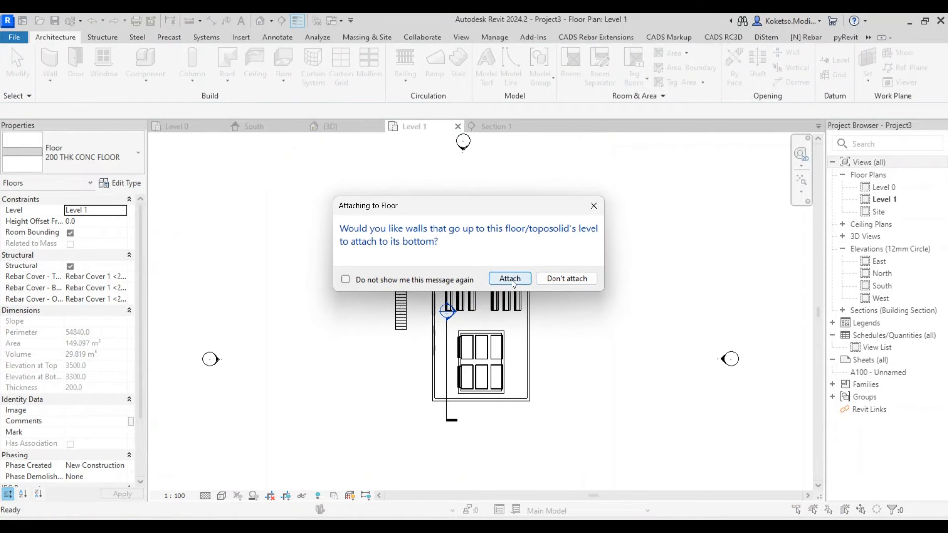
pyautogui.click(510, 279)
pyautogui.scroll(4, 502, 352)
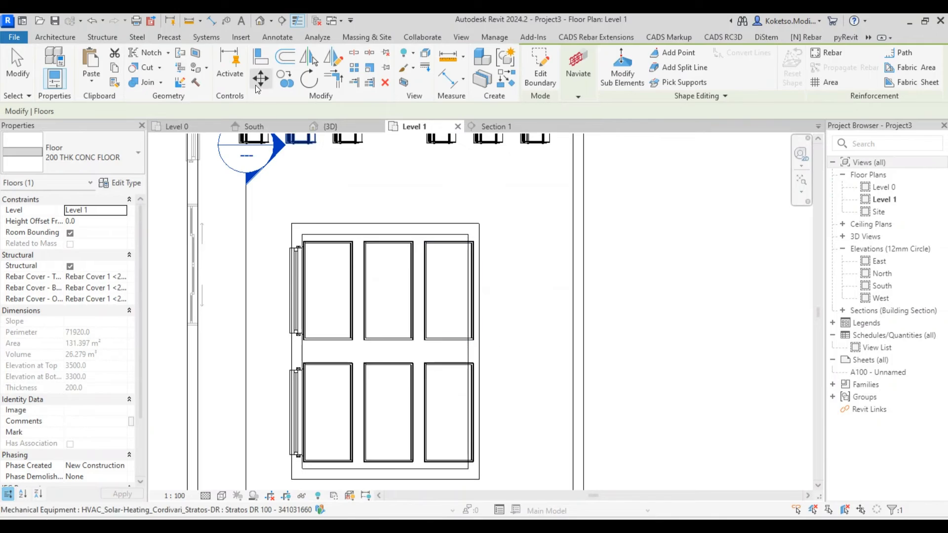
pyautogui.press('Escape')
# Examine the floor opening through the enclosure windows and review the whole building from several angles in the 3D view.
pyautogui.click(331, 126)
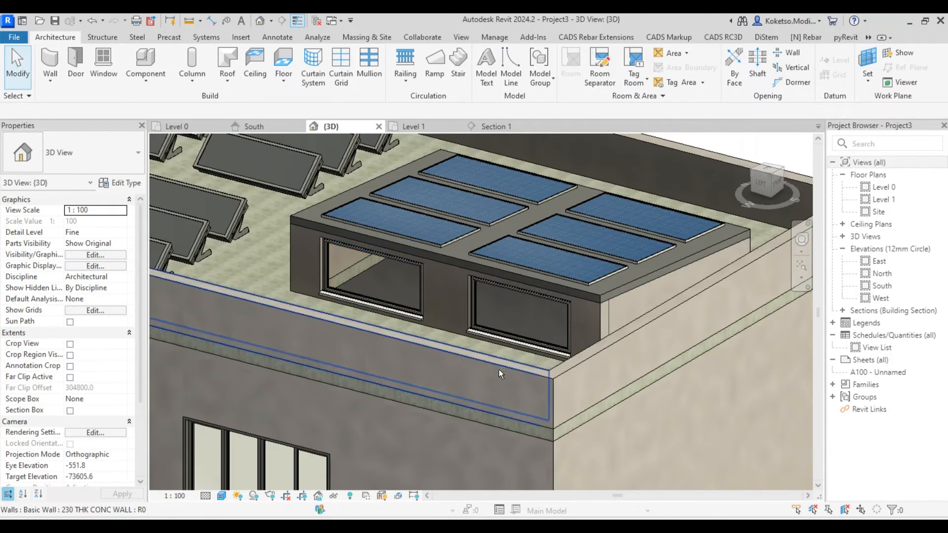
pyautogui.keyDown('shift'); pyautogui.moveTo(498, 369); pyautogui.dragTo(406, 303, button='middle'); pyautogui.keyUp('shift')
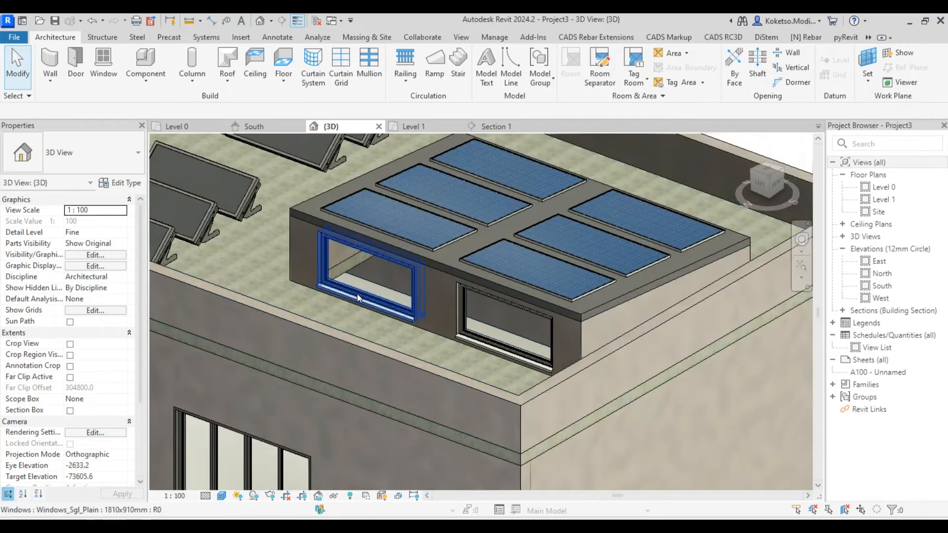
pyautogui.scroll(-10, 396, 286)
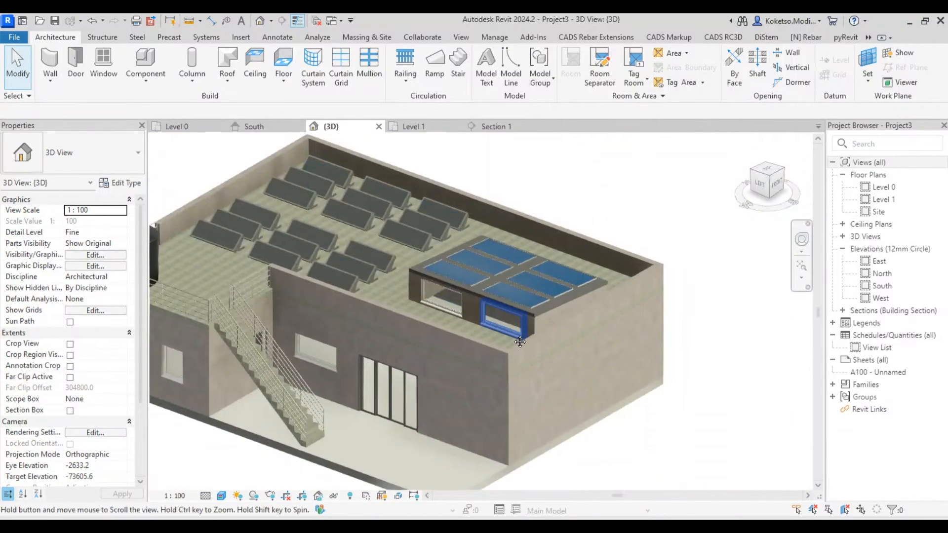
pyautogui.keyDown('shift'); pyautogui.moveTo(538, 375); pyautogui.dragTo(540, 404, button='middle'); pyautogui.keyUp('shift')
pyautogui.moveTo(368, 328); pyautogui.dragTo(395, 326, button='middle')
pyautogui.moveTo(478, 419); pyautogui.dragTo(441, 420, button='middle')
pyautogui.keyDown('shift'); pyautogui.moveTo(627, 488); pyautogui.dragTo(565, 470, button='middle'); pyautogui.keyUp('shift')
pyautogui.moveTo(527, 439); pyautogui.dragTo(570, 443, button='middle')
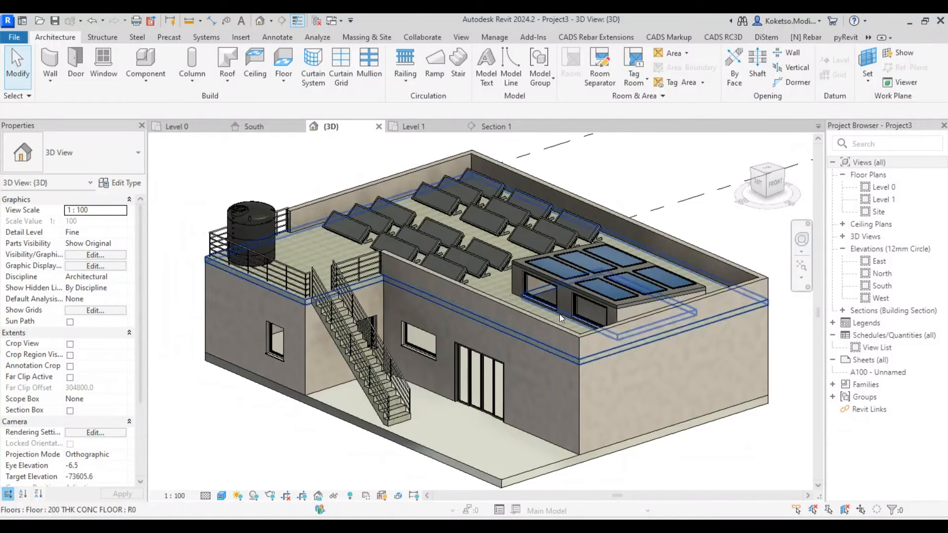
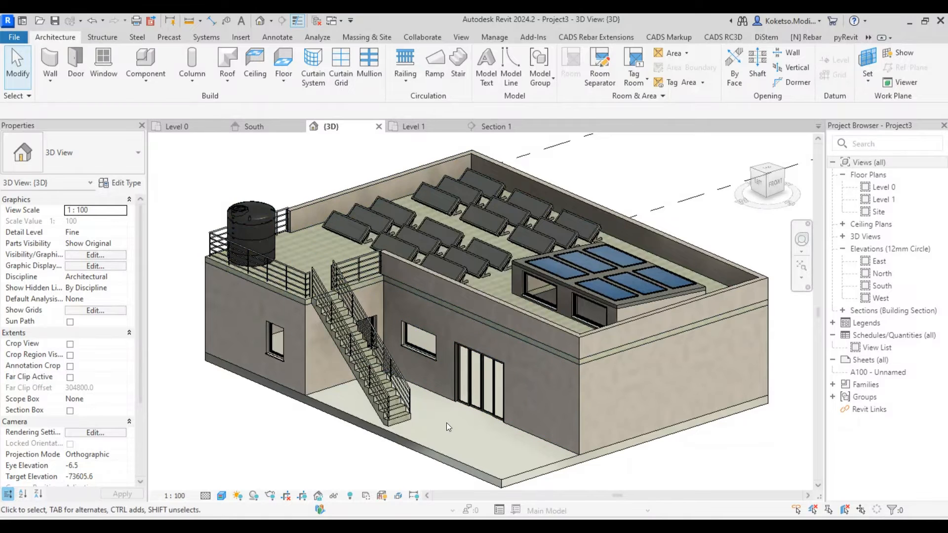
pyautogui.keyDown('shift'); pyautogui.moveTo(447, 423); pyautogui.dragTo(412, 390, button='middle'); pyautogui.keyUp('shift')
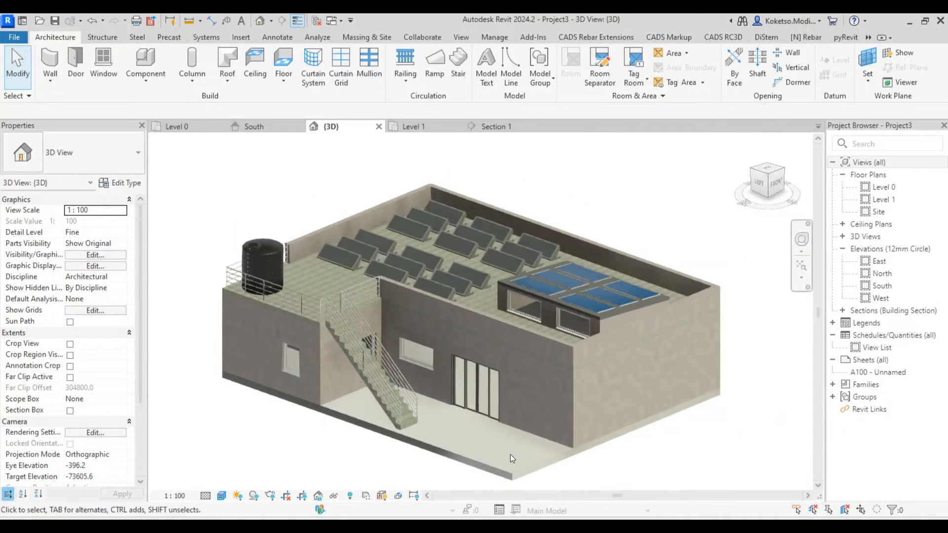
pyautogui.keyDown('shift'); pyautogui.moveTo(511, 455); pyautogui.dragTo(515, 449, button='middle'); pyautogui.keyUp('shift')
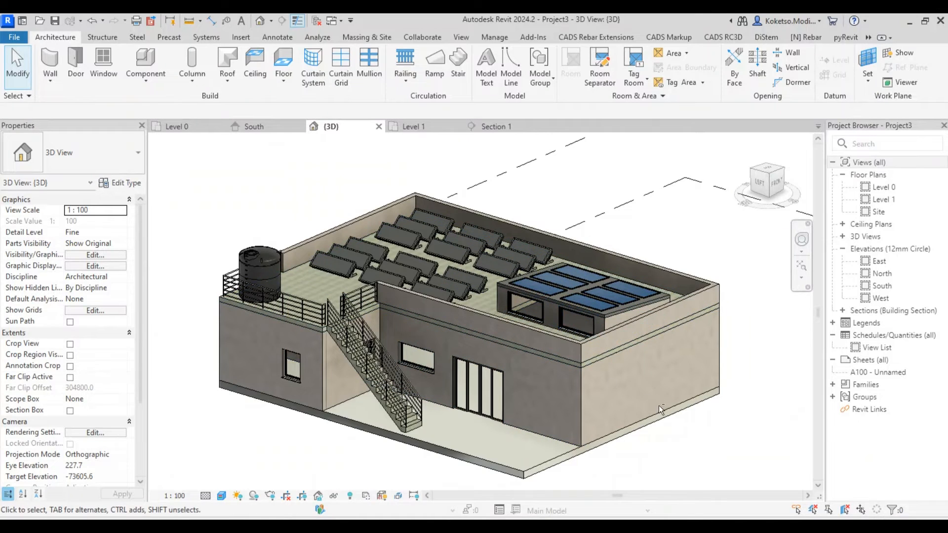
pyautogui.keyDown('shift'); pyautogui.moveTo(659, 405); pyautogui.dragTo(656, 393, button='middle'); pyautogui.keyUp('shift')
pyautogui.scroll(-3, 526, 298)
pyautogui.keyDown('shift'); pyautogui.moveTo(573, 363); pyautogui.dragTo(567, 399, button='middle'); pyautogui.keyUp('shift')
pyautogui.scroll(2, 590, 387)
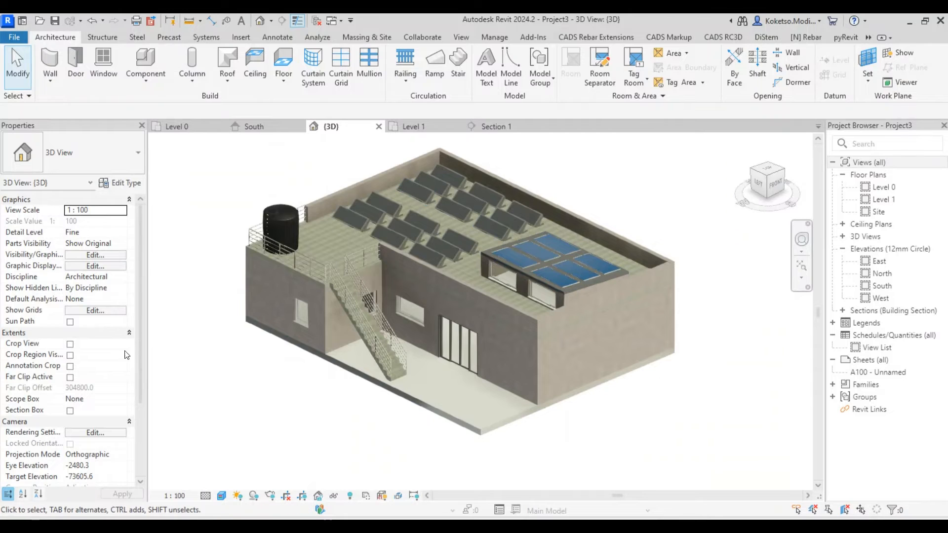
pyautogui.keyDown('shift'); pyautogui.moveTo(603, 388); pyautogui.dragTo(612, 399, button='middle'); pyautogui.keyUp('shift')
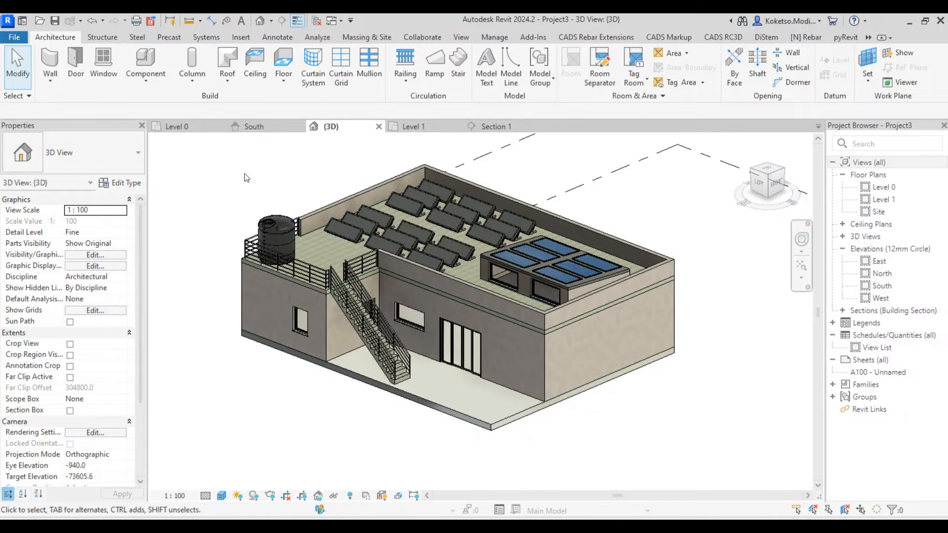
# Draw a rectangle of 230 THK CONC WALL structural walls around the building on Level 0, about 17000 by 26000.
pyautogui.click(198, 127)
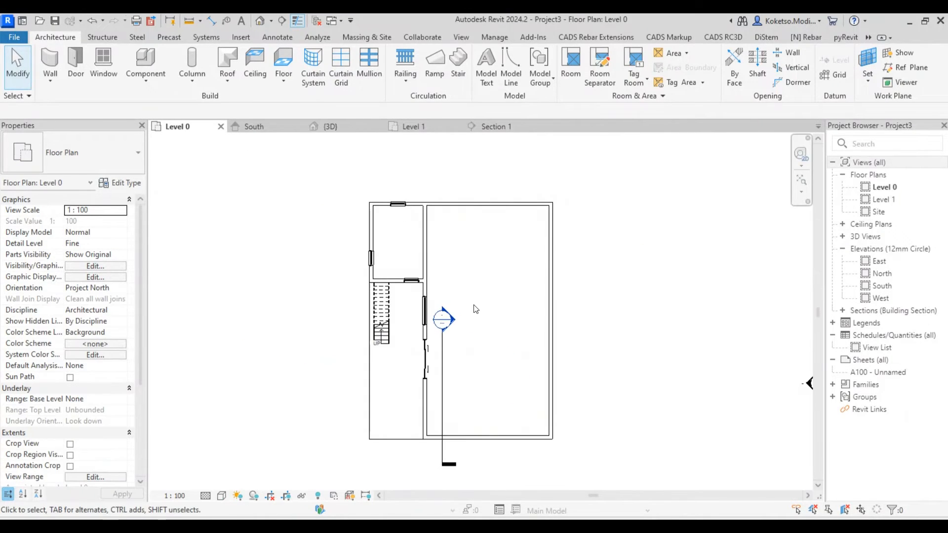
pyautogui.click(100, 38)
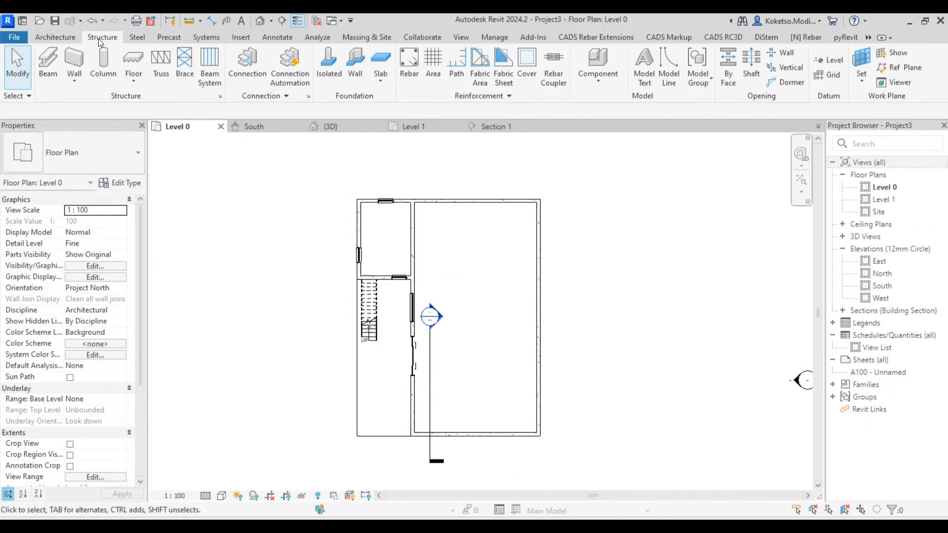
pyautogui.click(83, 60)
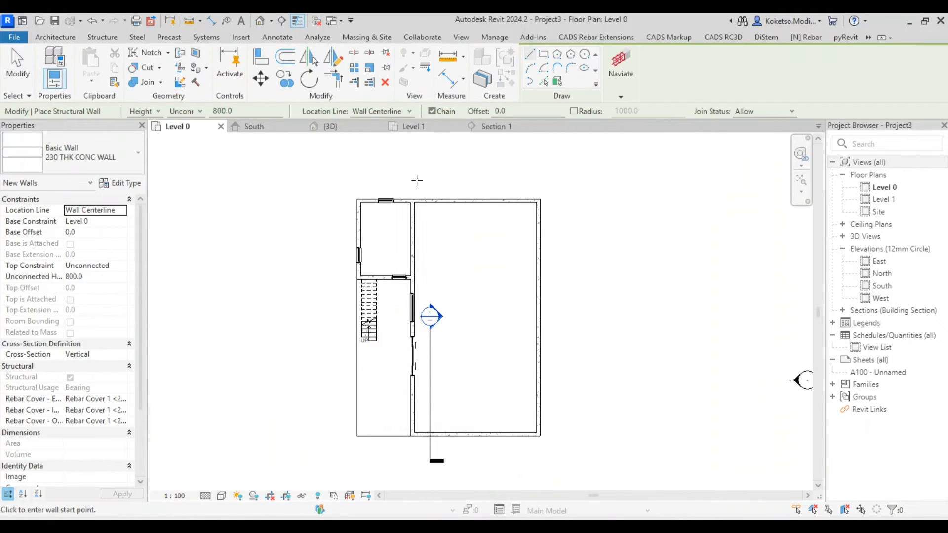
pyautogui.click(544, 54)
pyautogui.scroll(-2, 348, 293)
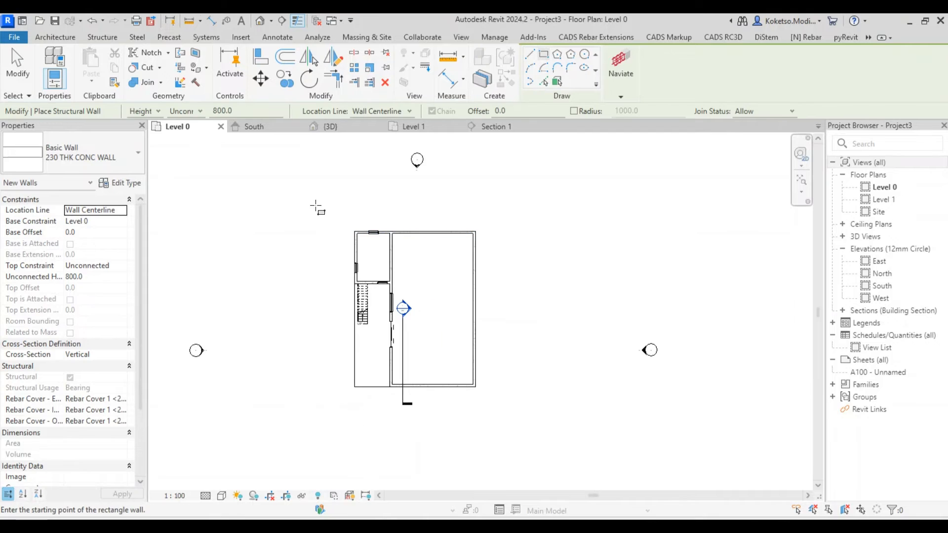
pyautogui.click(320, 204)
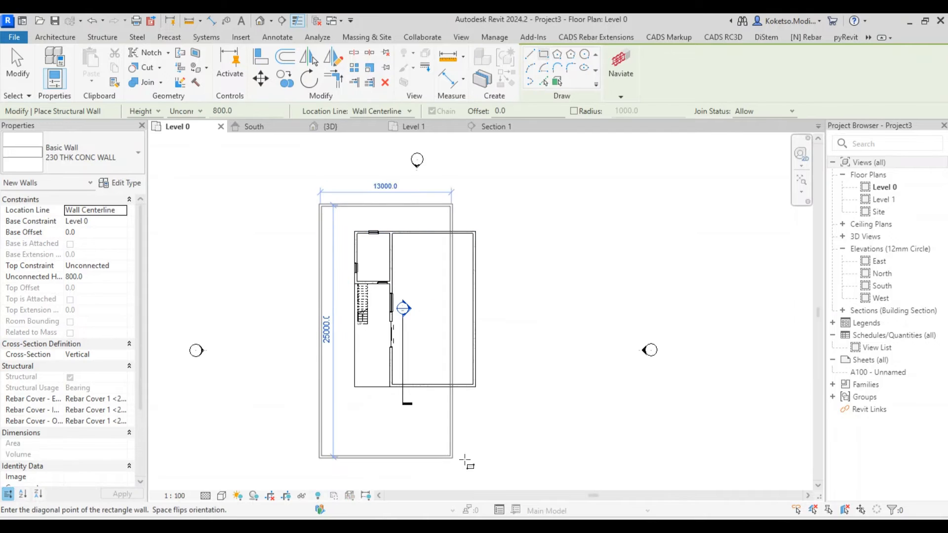
pyautogui.click(492, 467)
pyautogui.press('Escape')
pyautogui.press('Escape')
# Delete the east wall of the new boundary rectangle and set the north boundary wall 2000 from the building.
pyautogui.click(495, 300)
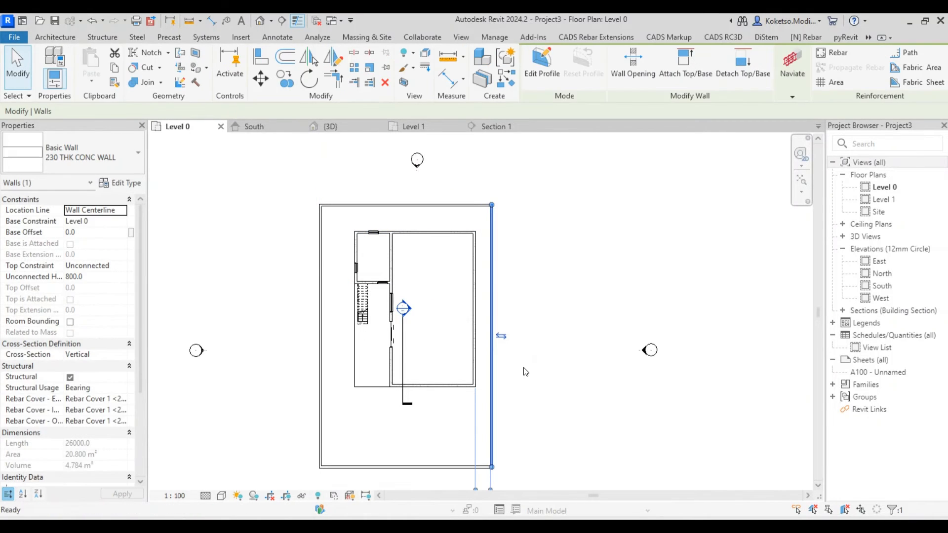
pyautogui.press('Delete')
pyautogui.scroll(2, 479, 217)
pyautogui.click(481, 200)
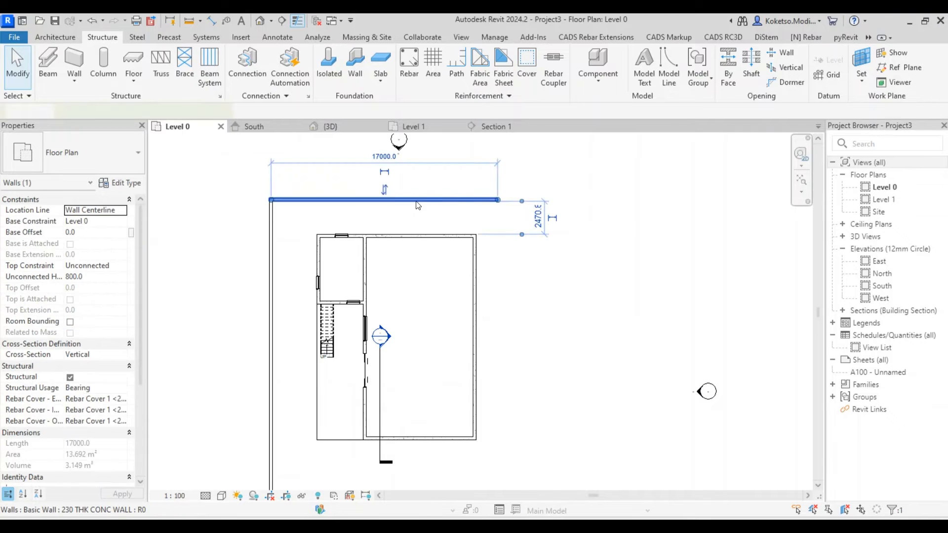
pyautogui.click(539, 215)
pyautogui.write('20')
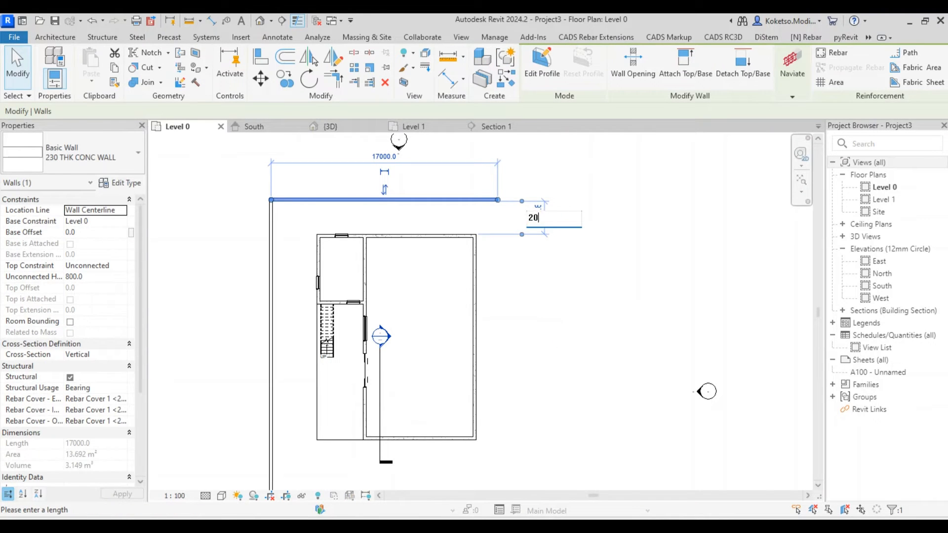
pyautogui.write('00')
pyautogui.press('Return')
# Set the south boundary wall's distance from the building to 5000, and revise it to 4000.
pyautogui.scroll(-2, 494, 346)
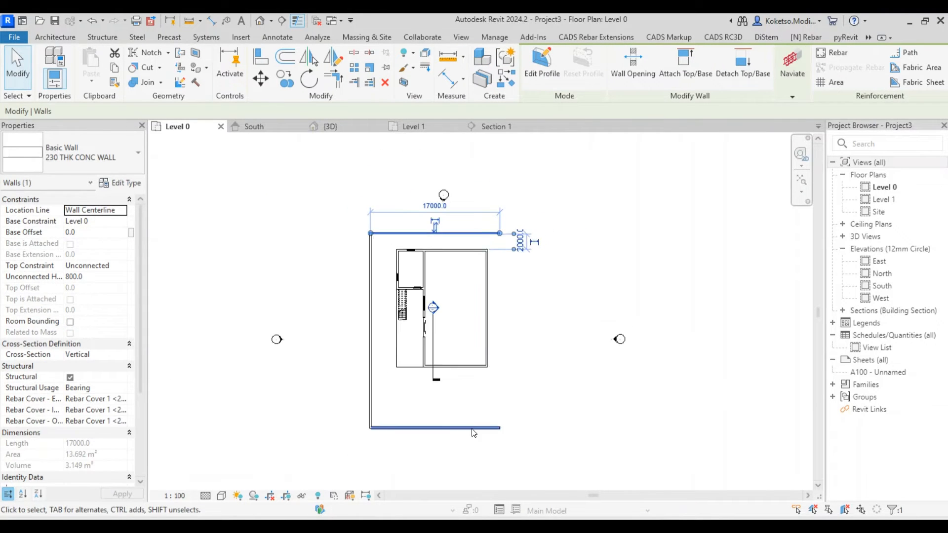
pyautogui.scroll(1, 413, 398)
pyautogui.click(271, 388)
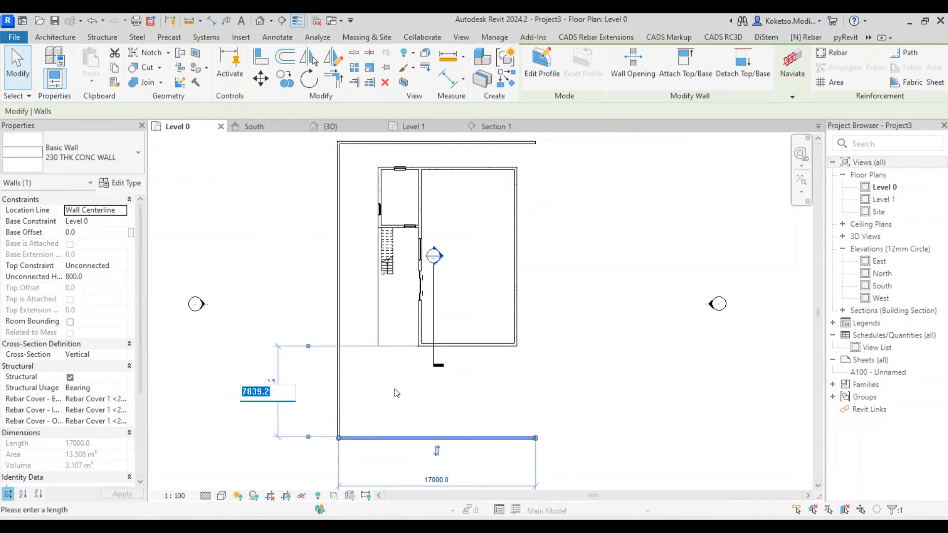
pyautogui.write('5000')
pyautogui.press('Return')
pyautogui.scroll(2, 397, 392)
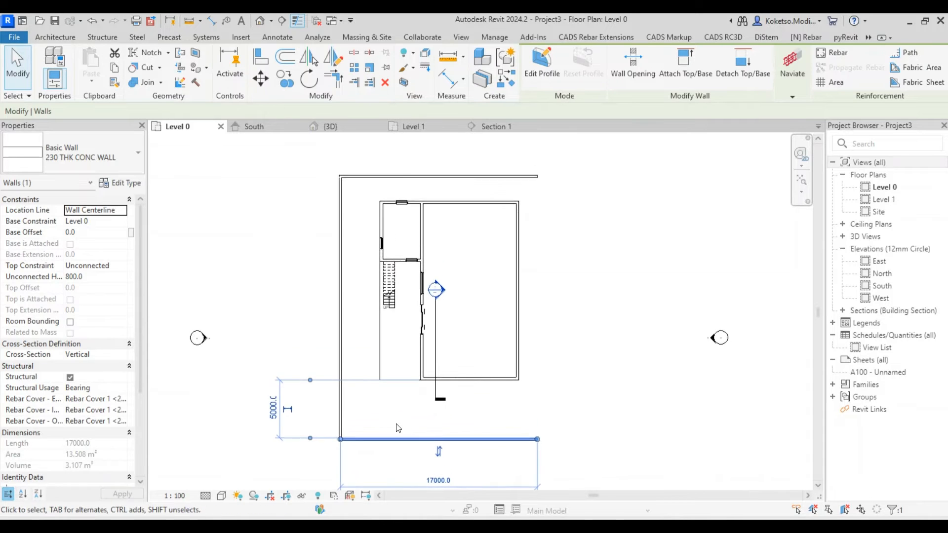
pyautogui.click(254, 409)
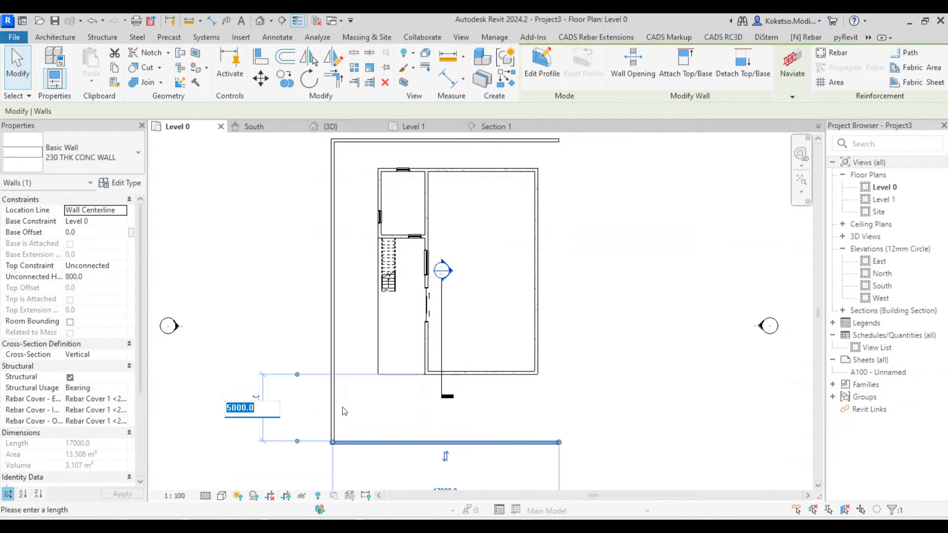
pyautogui.press('Return')
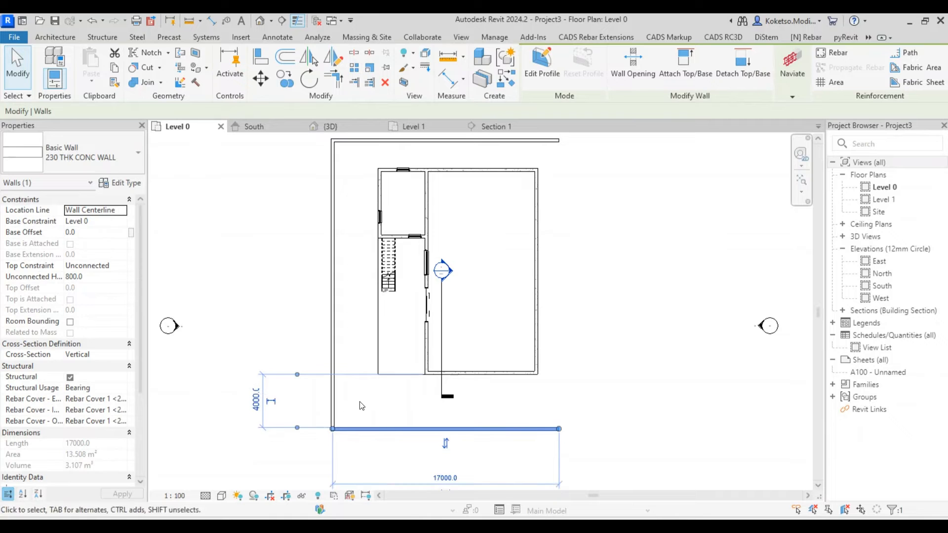
pyautogui.press('Escape')
# Set the west boundary wall's distance from the building to 2000.
pyautogui.click(333, 276)
pyautogui.moveTo(386, 264); pyautogui.dragTo(377, 390, button='middle')
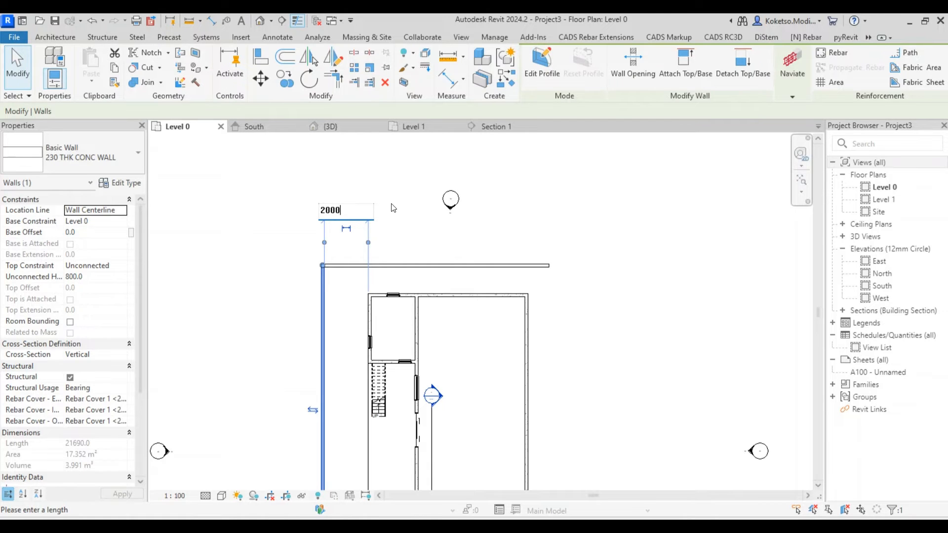
pyautogui.press('Return')
pyautogui.moveTo(366, 435); pyautogui.dragTo(359, 281, button='middle')
pyautogui.press('Escape')
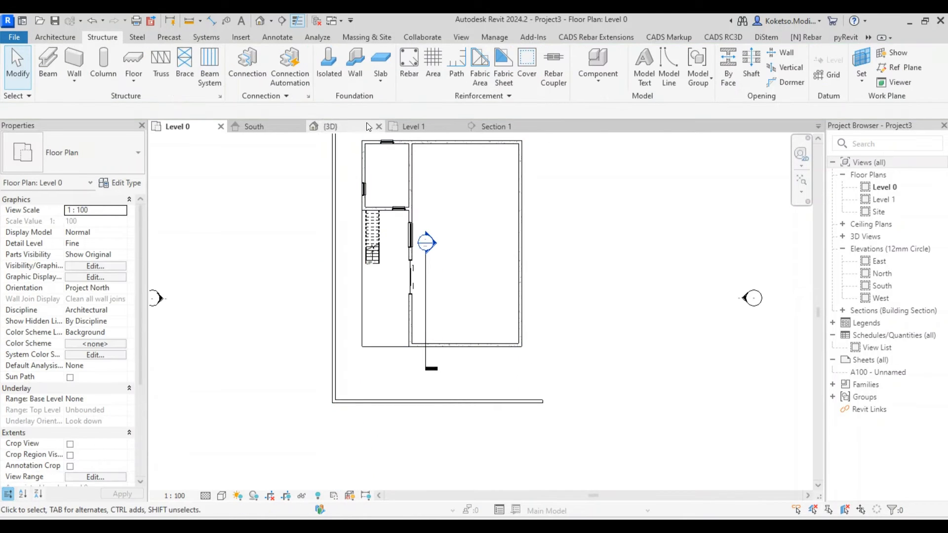
# Select the chain of three boundary walls in the 3D view and set their unconnected height to 2000.
pyautogui.click(322, 129)
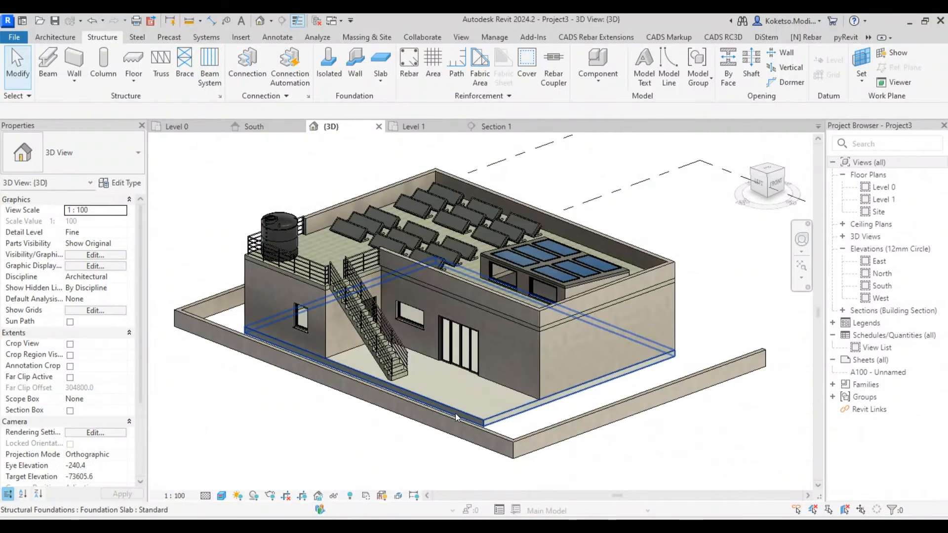
pyautogui.press('Tab')
pyautogui.click(449, 417)
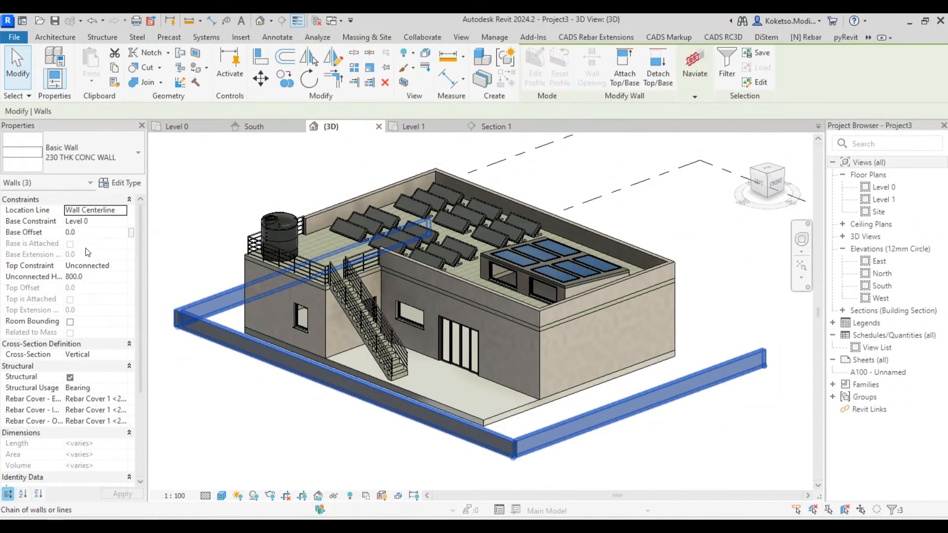
pyautogui.click(104, 279)
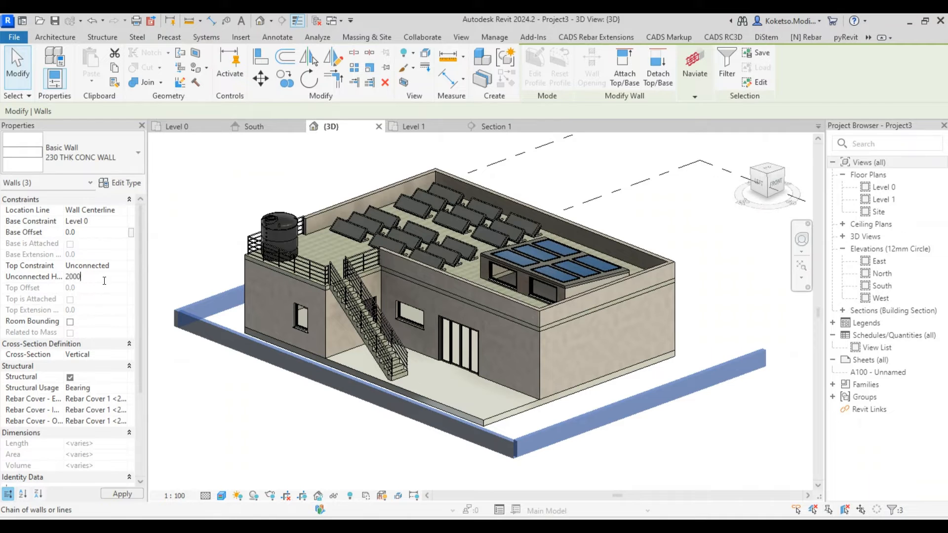
pyautogui.click(673, 417)
pyautogui.keyDown('shift'); pyautogui.moveTo(673, 417); pyautogui.dragTo(656, 376, button='middle'); pyautogui.keyUp('shift')
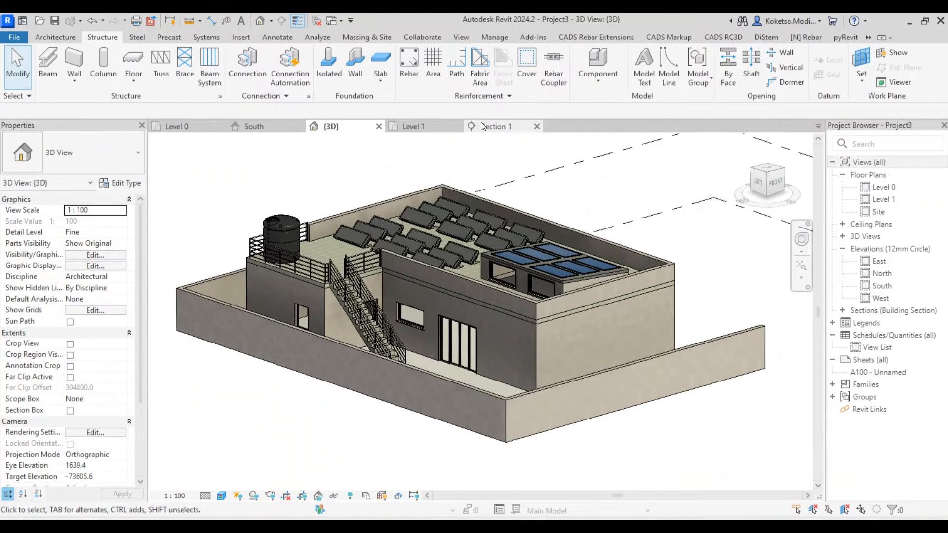
# Draw two short 230 THK CONC WALL segments on Level 0 from the building's east corners to the south and north boundary walls.
pyautogui.click(200, 127)
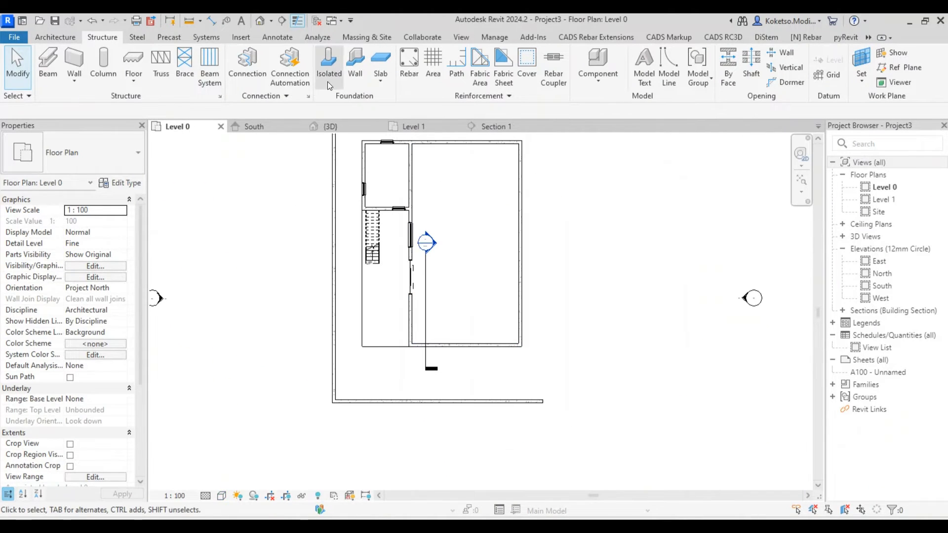
pyautogui.press('w')
pyautogui.press('a')
pyautogui.scroll(3, 518, 376)
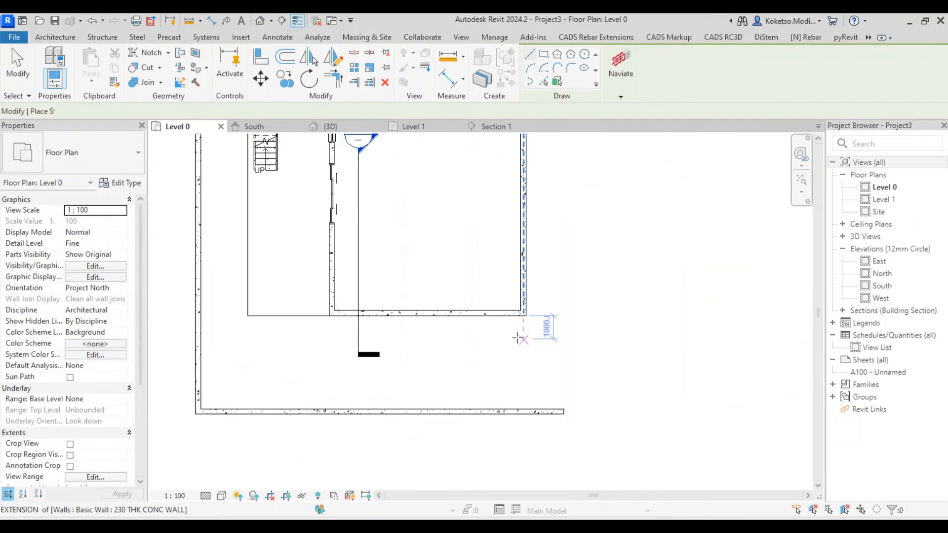
pyautogui.click(523, 314)
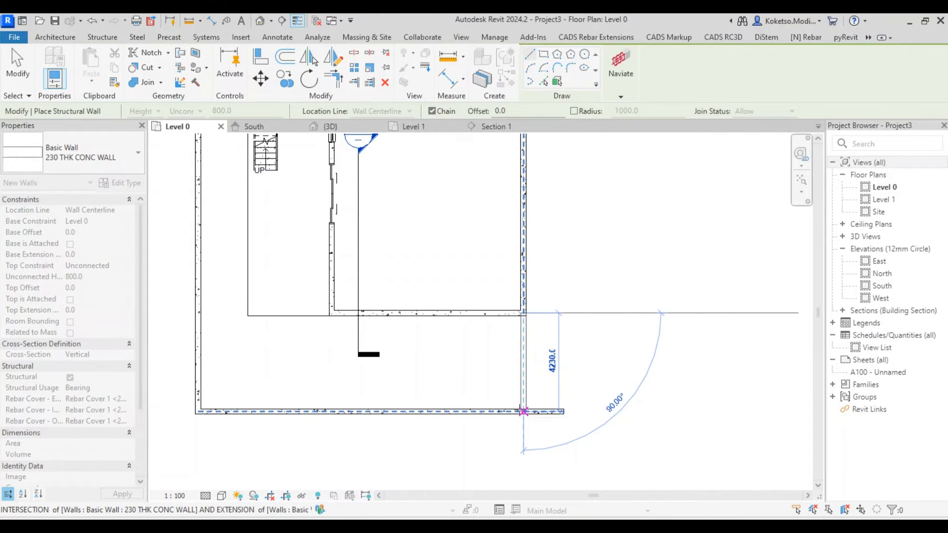
pyautogui.click(522, 411)
pyautogui.moveTo(556, 362); pyautogui.dragTo(521, 446, button='middle')
pyautogui.scroll(-4, 520, 447)
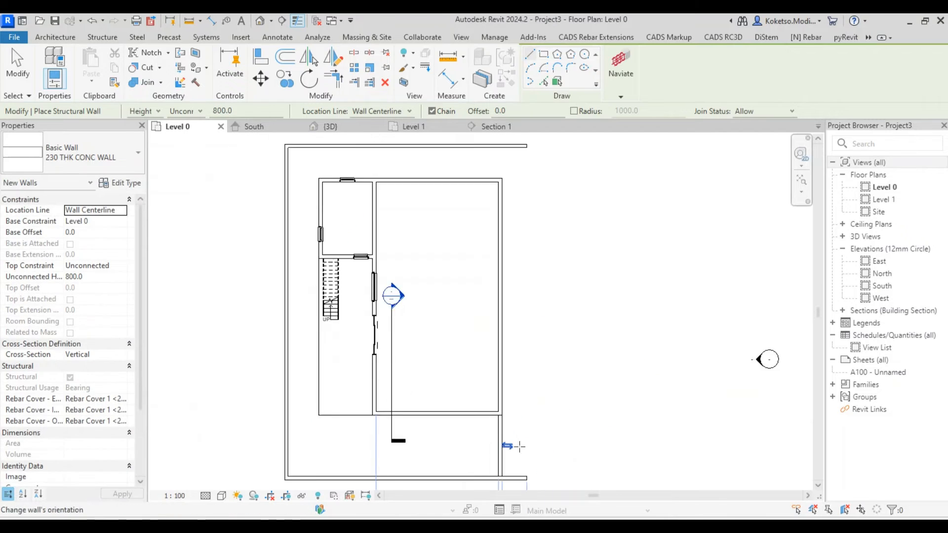
pyautogui.scroll(4, 499, 201)
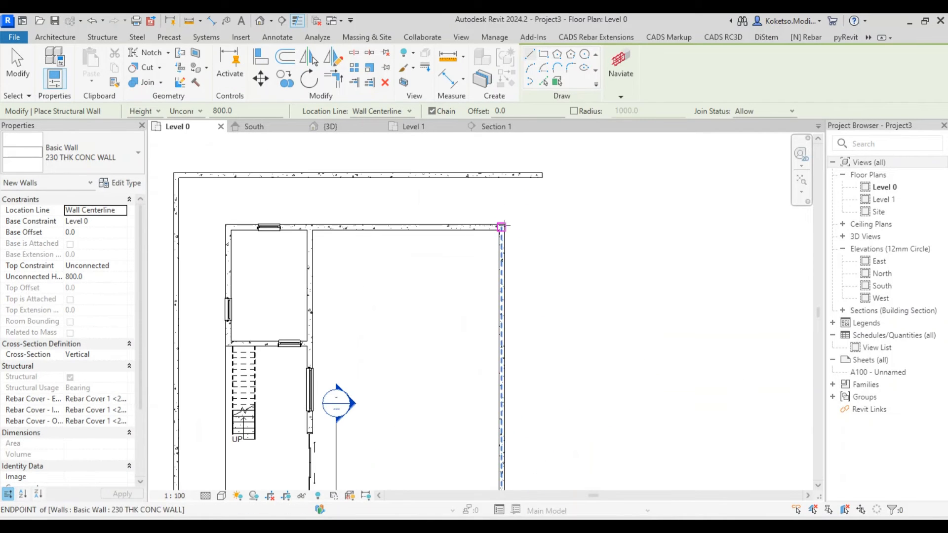
pyautogui.click(501, 176)
pyautogui.press('Escape')
# Trim the north and south boundary walls to form corners with the two short east wall segments.
pyautogui.click(335, 79)
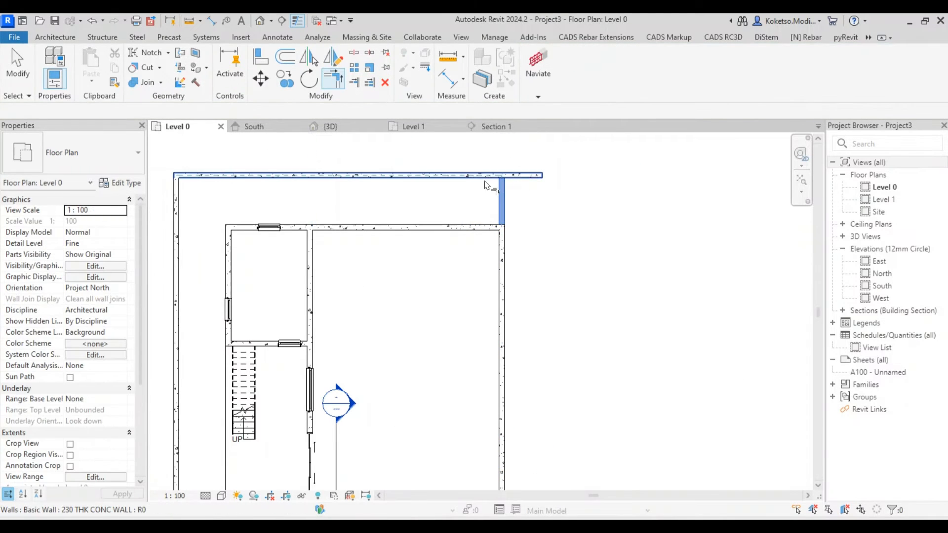
pyautogui.scroll(-3, 509, 193)
pyautogui.click(511, 439)
pyautogui.click(497, 463)
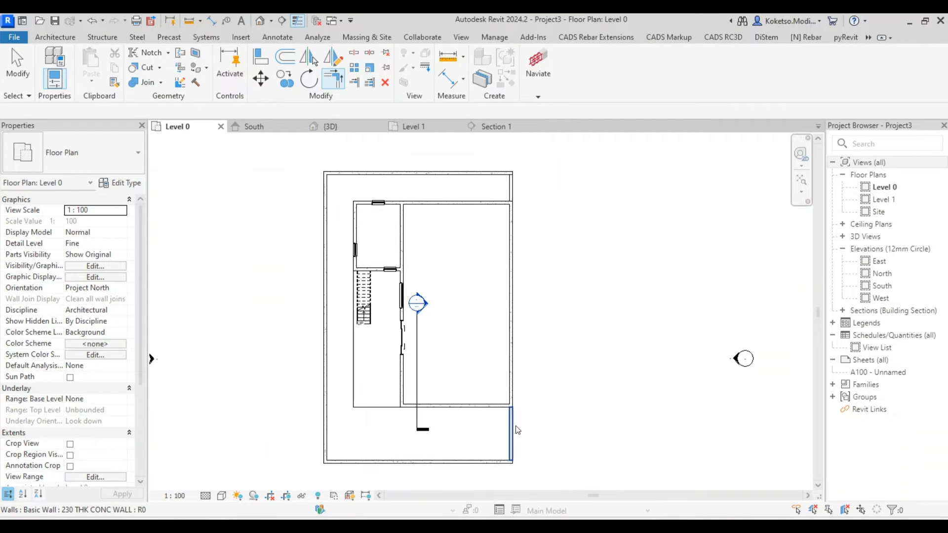
pyautogui.press('Escape')
# Set the unconnected height of both short east wall segments to 2000 and review the enclosed yard in the 3D view.
pyautogui.click(512, 429)
pyautogui.keyDown('ctrl'); pyautogui.click(511, 186); pyautogui.keyUp('ctrl')
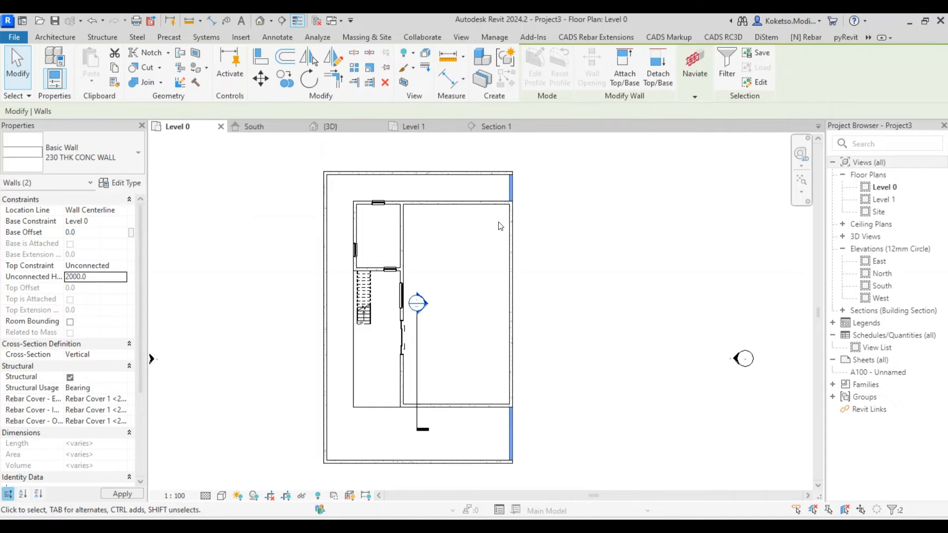
pyautogui.press('Escape')
pyautogui.click(345, 127)
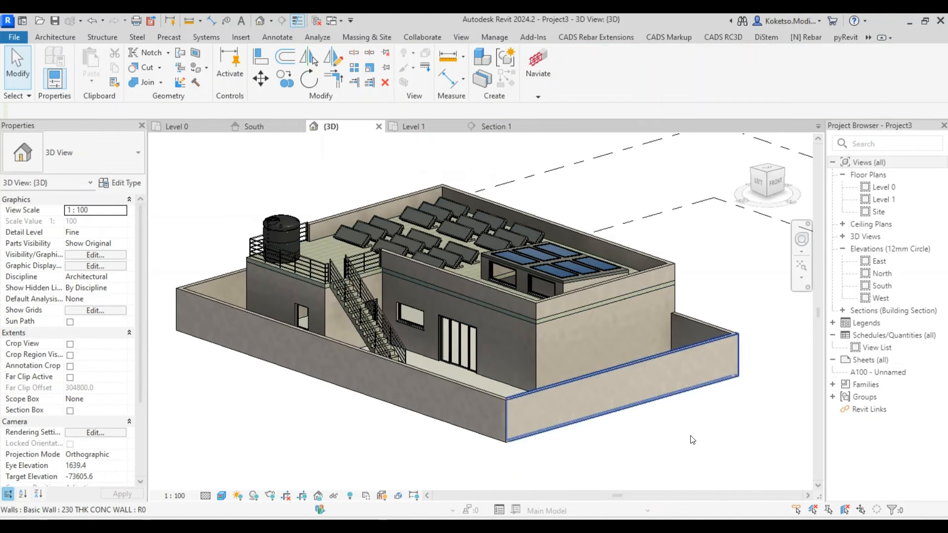
pyautogui.keyDown('shift'); pyautogui.moveTo(693, 439); pyautogui.dragTo(668, 431, button='middle'); pyautogui.keyUp('shift')
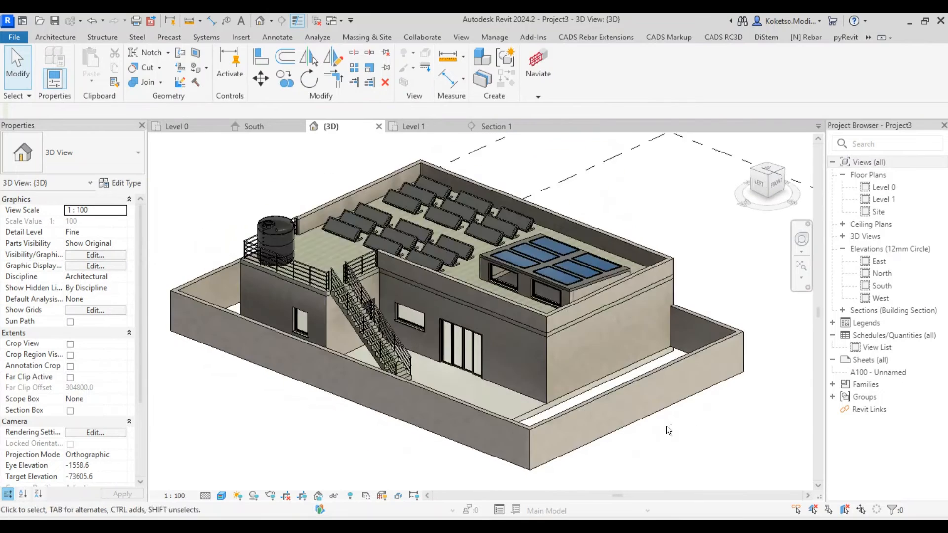
pyautogui.scroll(5, 457, 373)
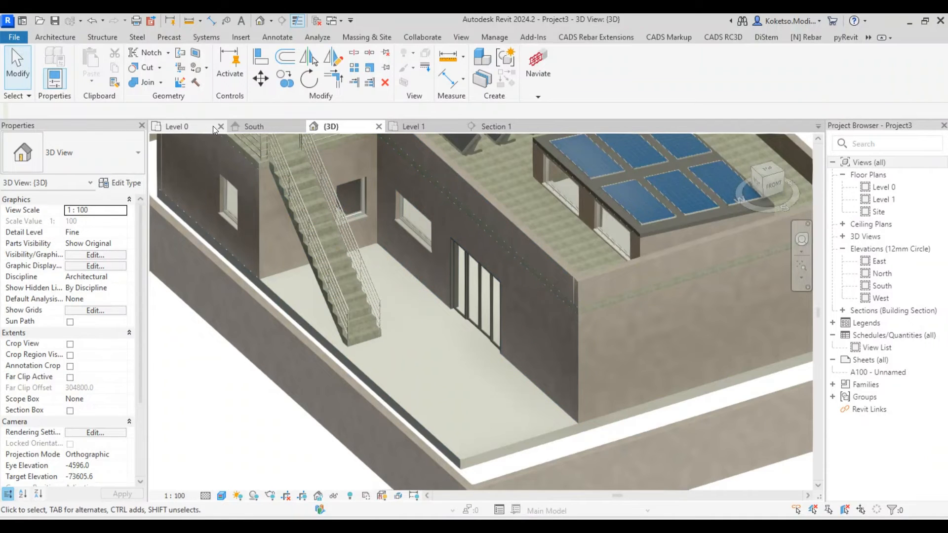
# On Level 0, start a structural floor and duplicate the 200 THK CONC FLOOR type as 50 THK WOODEN FLOOR.
pyautogui.click(192, 126)
pyautogui.scroll(2, 376, 358)
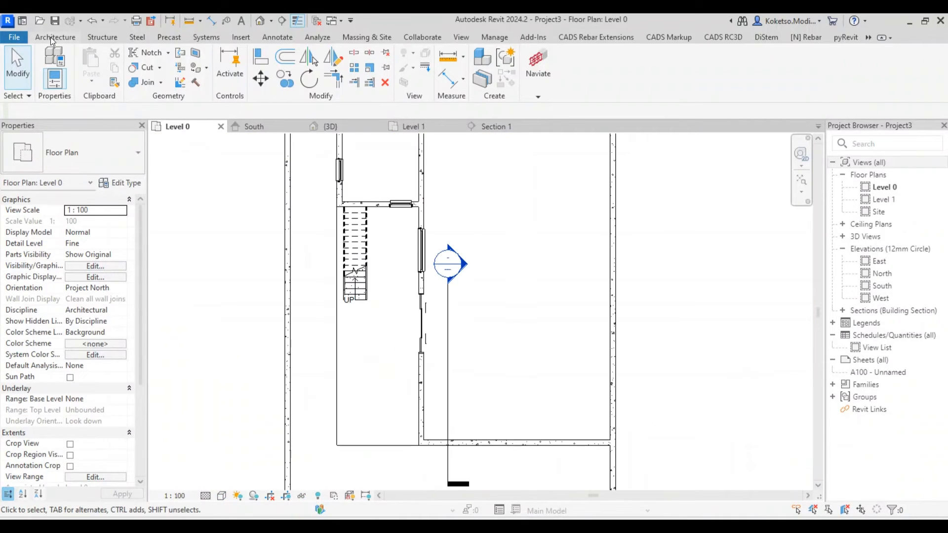
pyautogui.click(97, 38)
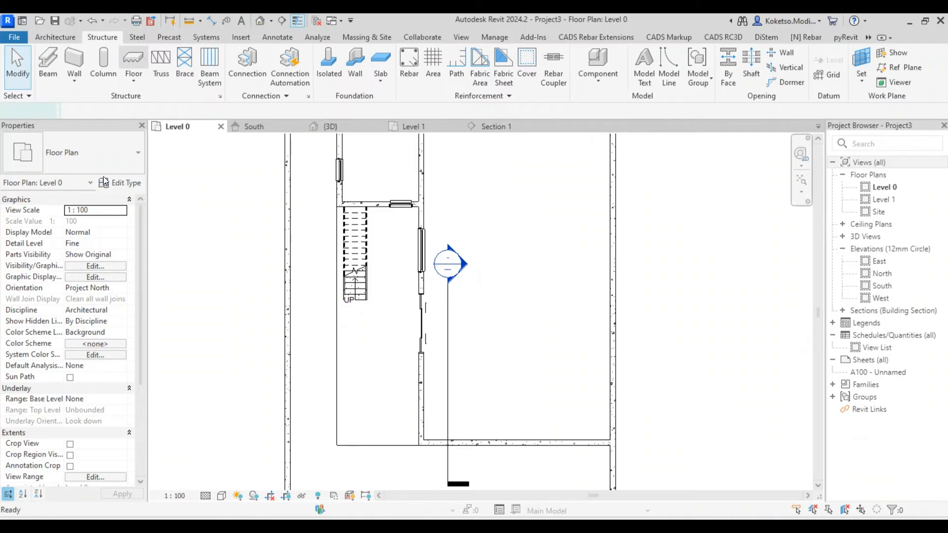
pyautogui.click(128, 68)
pyautogui.click(113, 185)
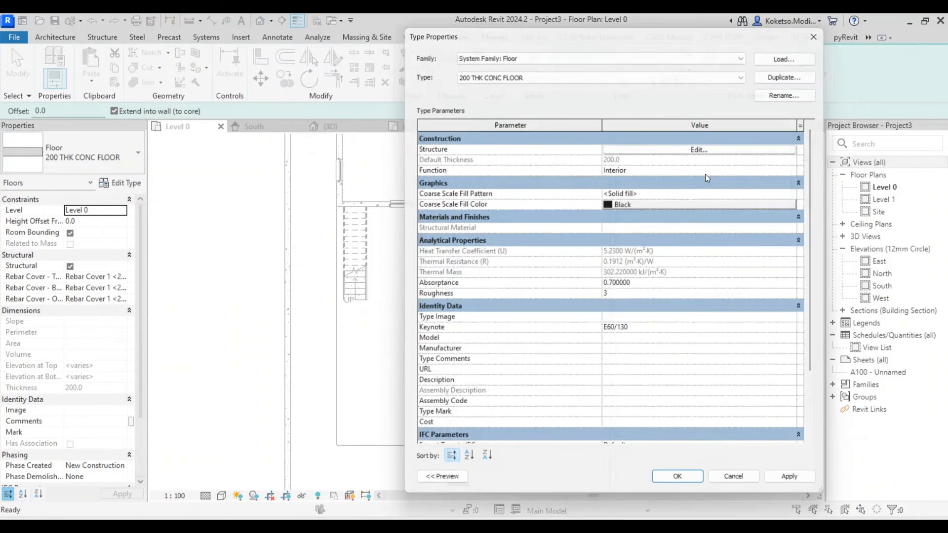
pyautogui.click(797, 71)
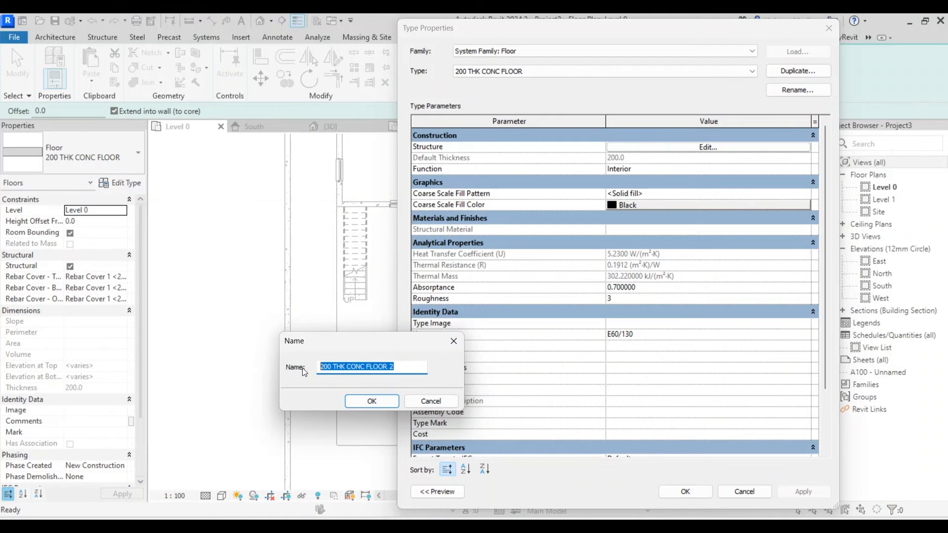
pyautogui.write('50')
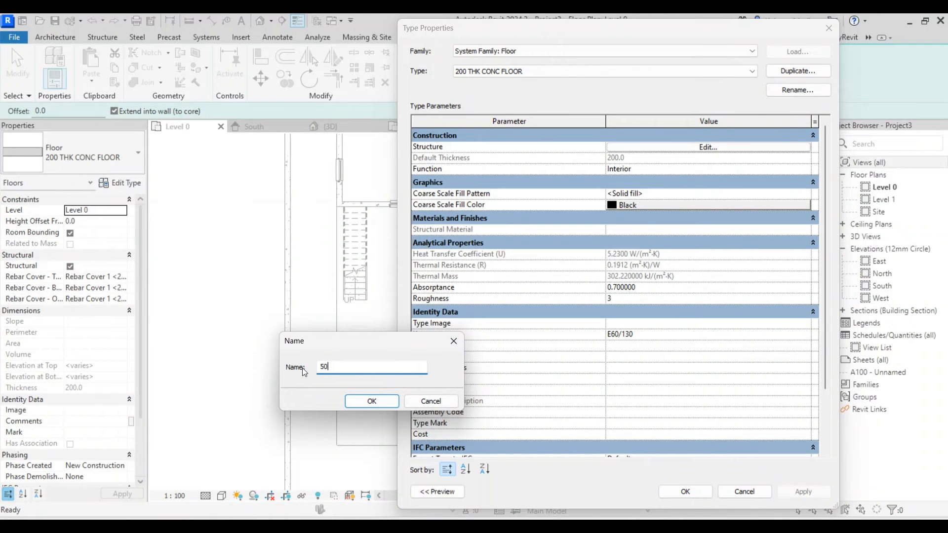
pyautogui.write(' THK WOODEN FLOOR')
pyautogui.click(384, 405)
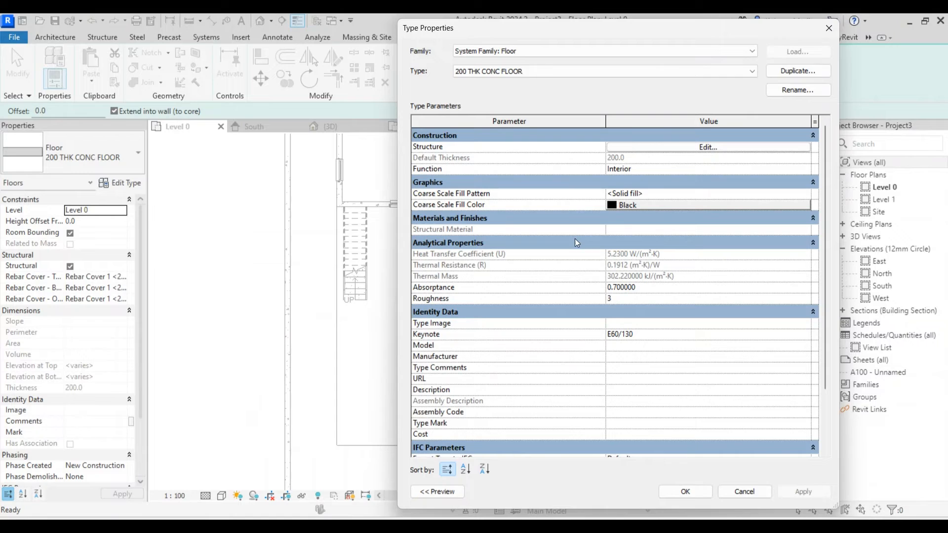
# Set the structural layer of the 50 THK WOODEN FLOOR type to a thickness of 50 with the Wood Flooring material.
pyautogui.click(668, 149)
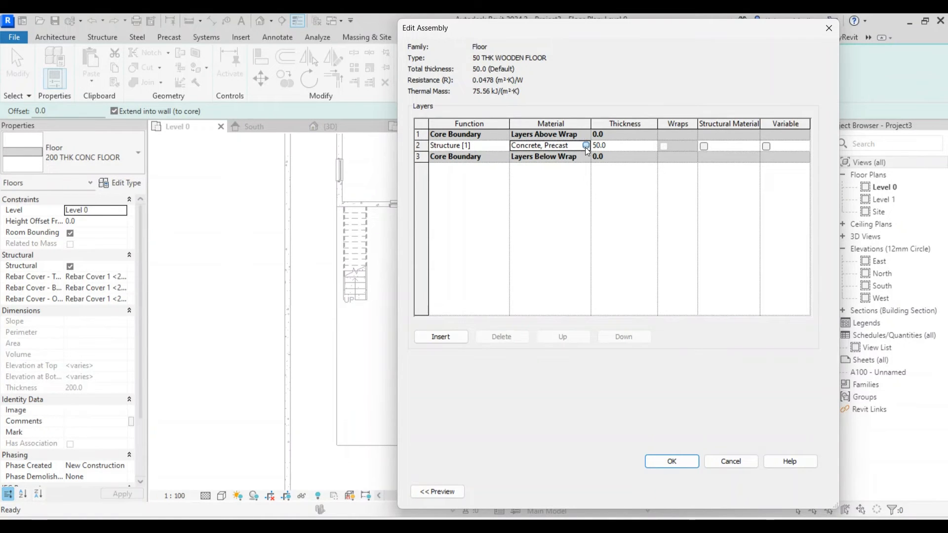
pyautogui.click(586, 146)
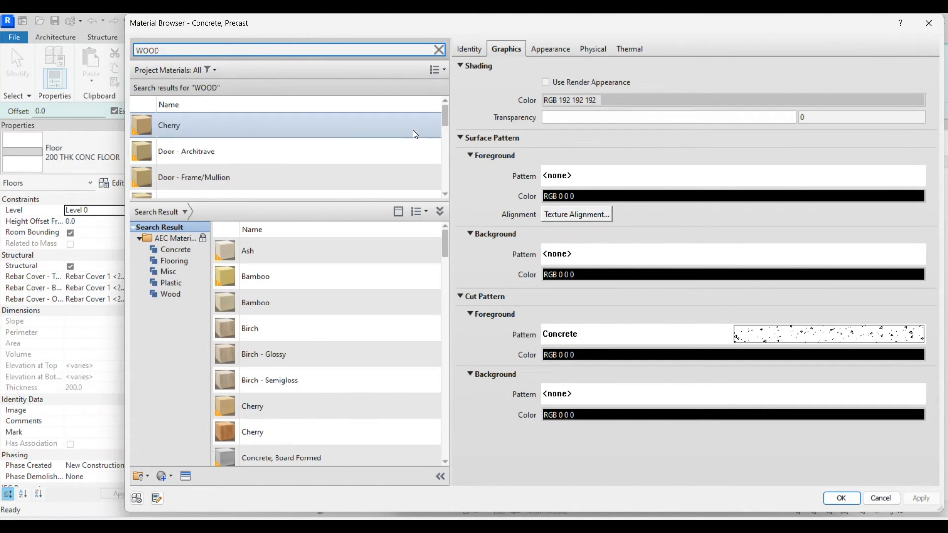
pyautogui.moveTo(447, 116); pyautogui.dragTo(440, 194)
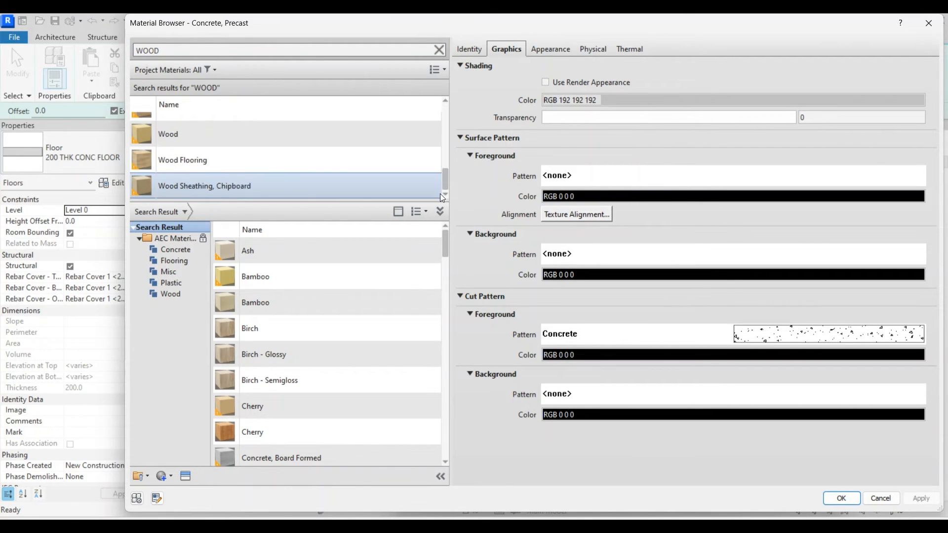
pyautogui.click(178, 162)
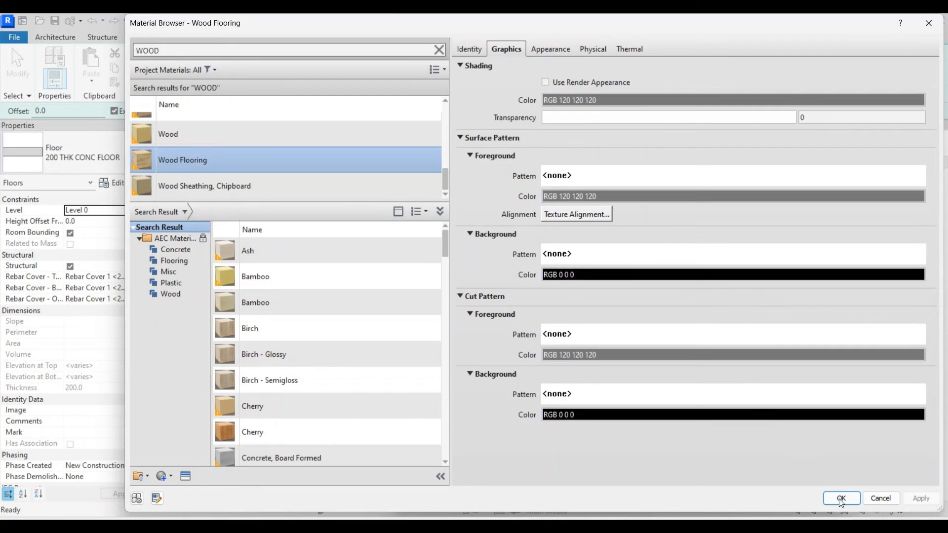
pyautogui.click(842, 499)
pyautogui.click(680, 461)
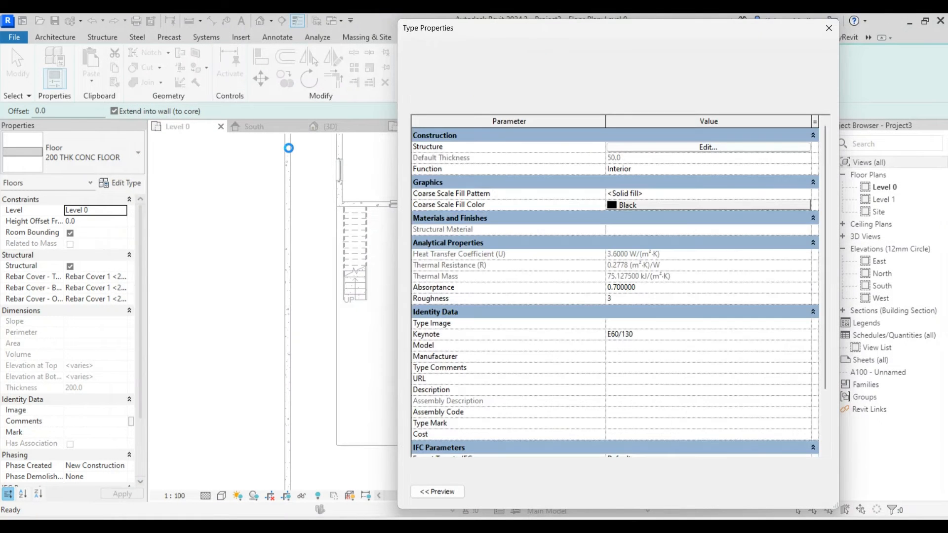
pyautogui.click(689, 487)
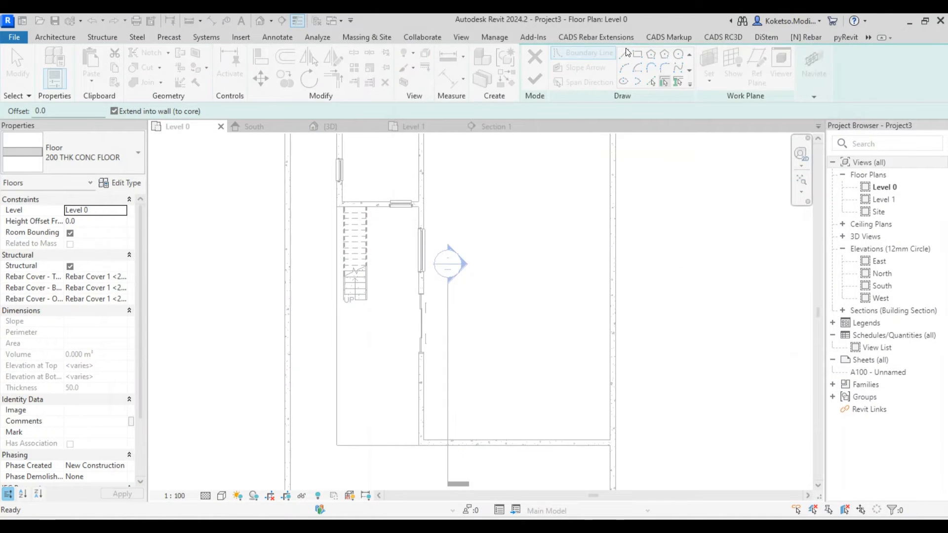
# Sketch a rectangular 50 THK WOODEN FLOOR over the stair terrace west of the building, finish it and dismiss the save reminder.
pyautogui.click(637, 54)
pyautogui.click(337, 207)
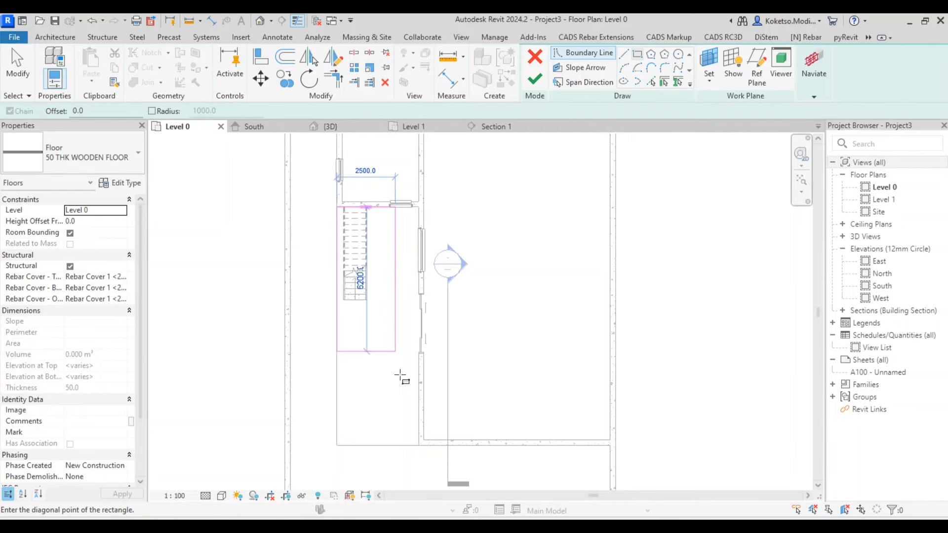
pyautogui.click(419, 445)
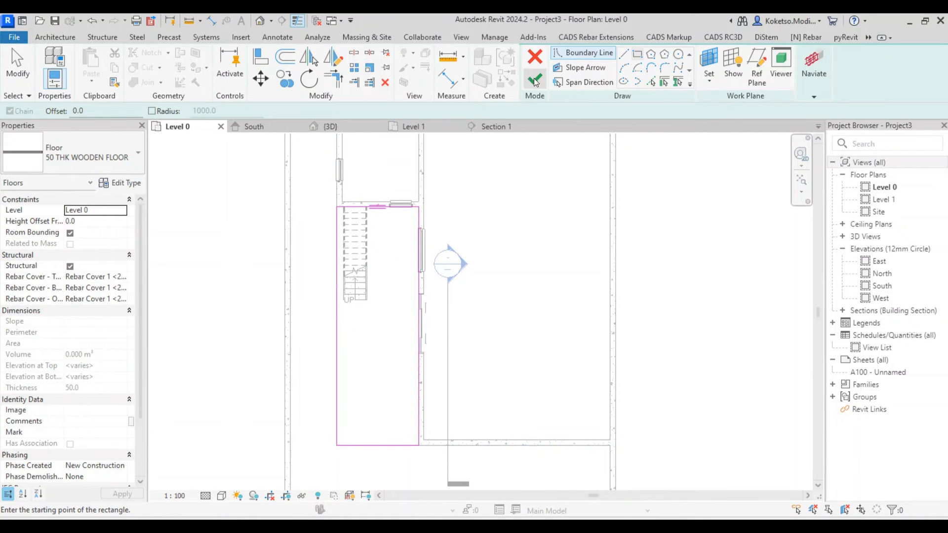
pyautogui.click(536, 81)
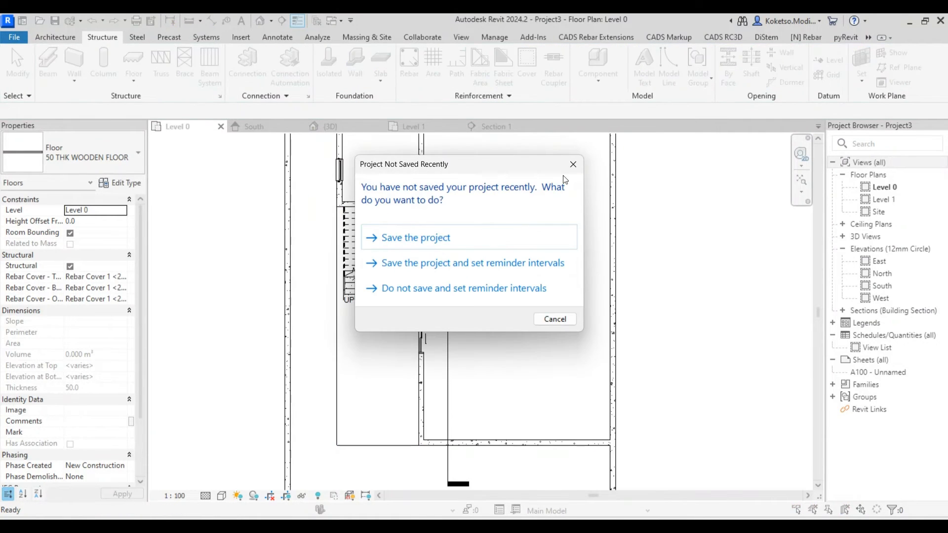
pyautogui.click(573, 164)
# In the 3D view, set the wooden terrace floor's height offset from Level 0 to 50.
pyautogui.click(332, 125)
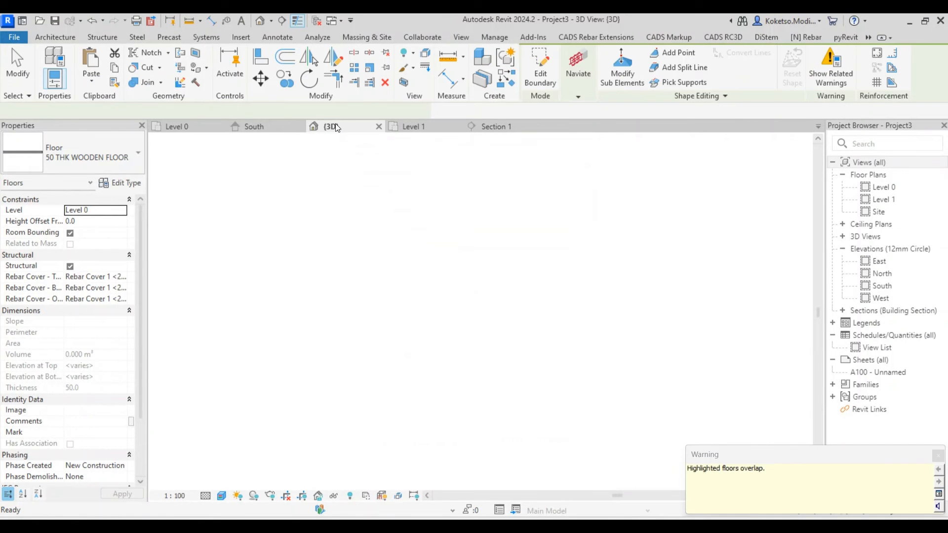
pyautogui.keyDown('shift'); pyautogui.moveTo(389, 330); pyautogui.dragTo(407, 331, button='middle'); pyautogui.keyUp('shift')
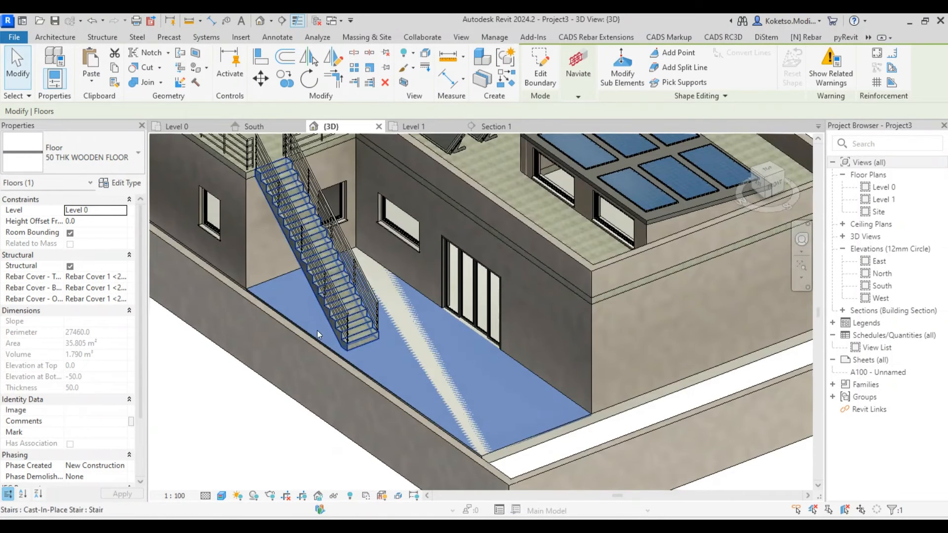
pyautogui.click(96, 219)
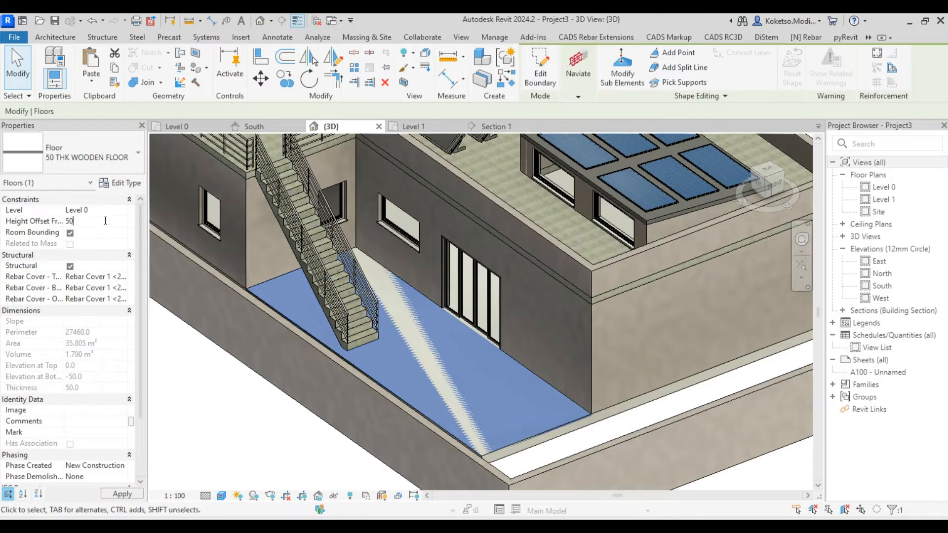
pyautogui.click(426, 369)
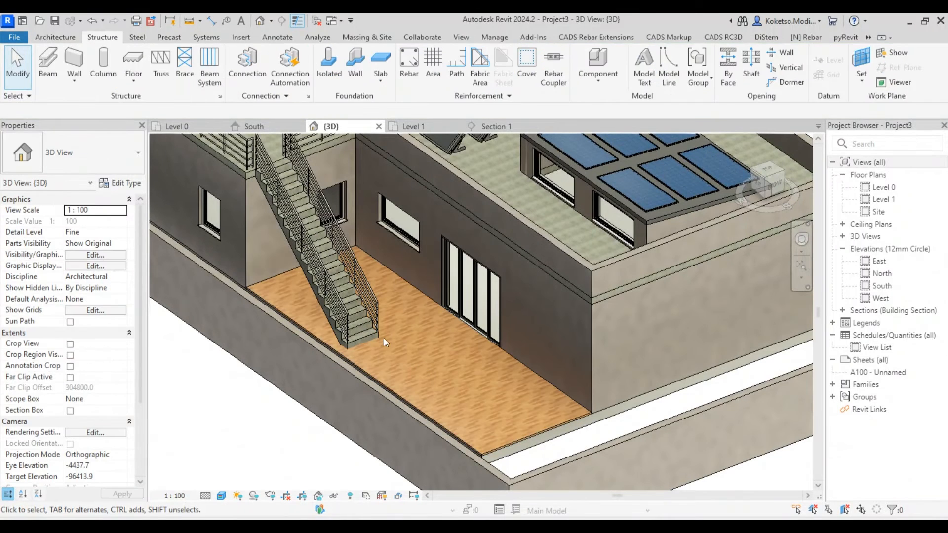
# Set the base offset of the outdoor concrete stair to 50 and review the whole building in 3D.
pyautogui.click(360, 325)
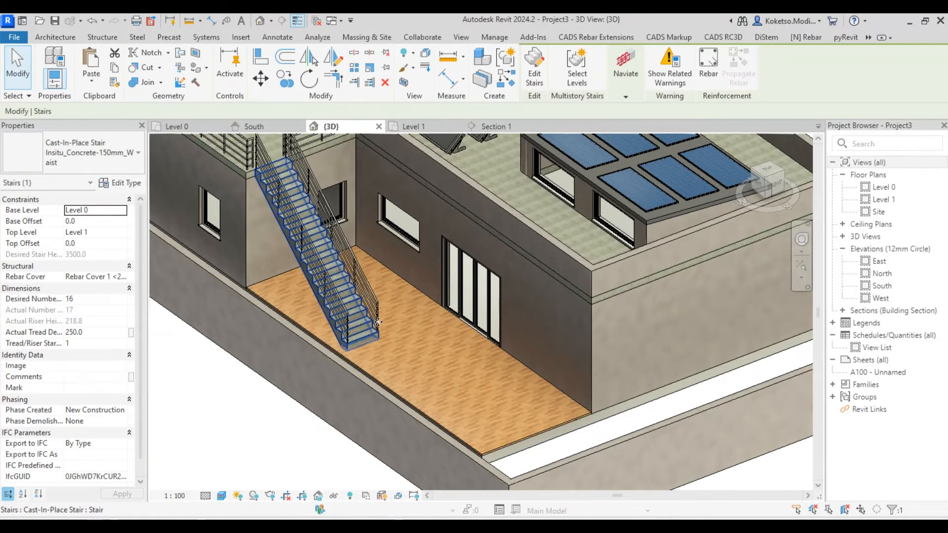
pyautogui.click(92, 221)
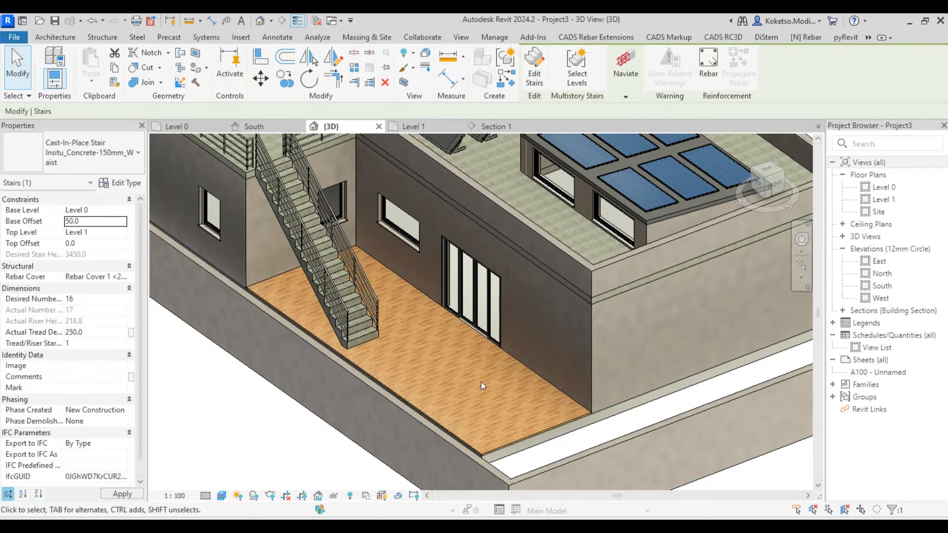
pyautogui.press('Escape')
pyautogui.moveTo(533, 439); pyautogui.dragTo(560, 422, button='middle')
pyautogui.scroll(-5, 497, 424)
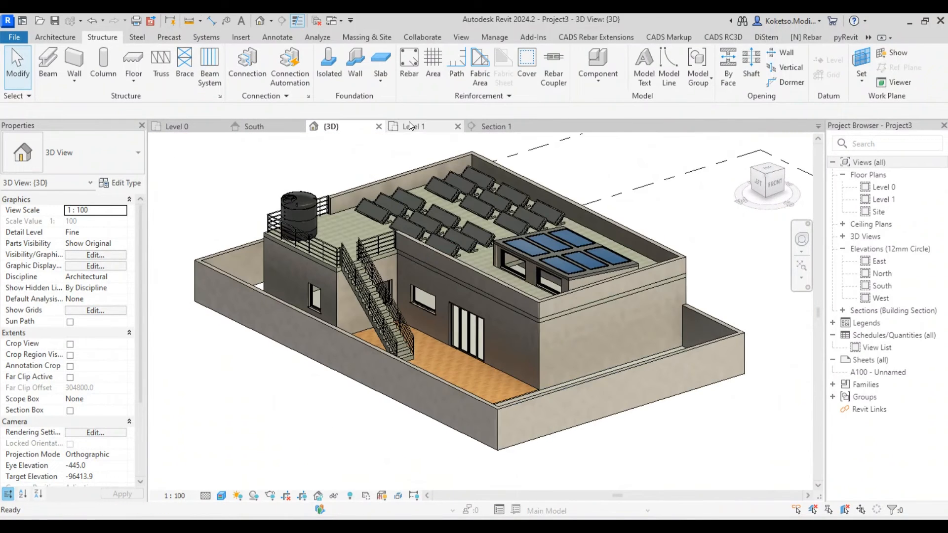
# On Level 0, sketch a rectangular 200 THK CONC FLOOR from the building's southeast corner to the south boundary wall, in line with the terrace's west edge.
pyautogui.click(185, 125)
pyautogui.moveTo(467, 404); pyautogui.dragTo(411, 279, button='middle')
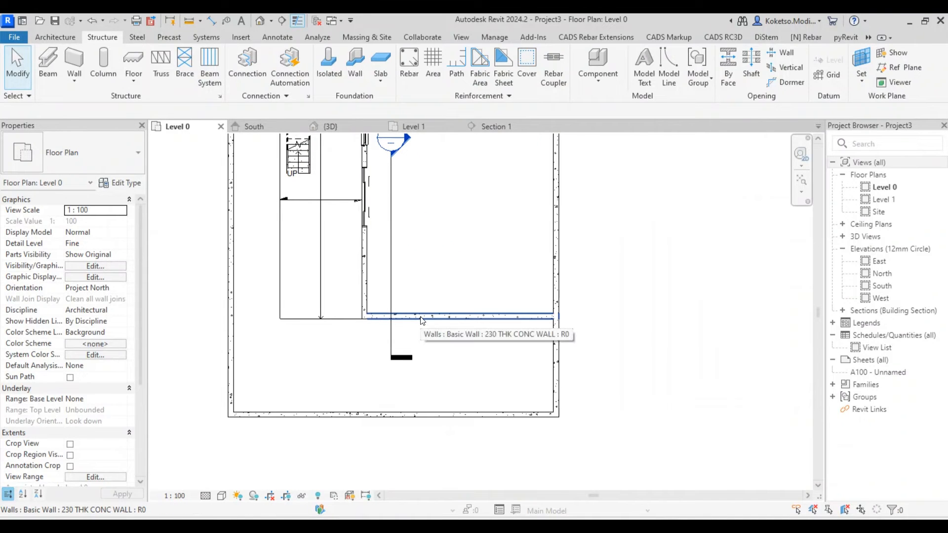
pyautogui.moveTo(466, 374); pyautogui.dragTo(459, 375, button='middle')
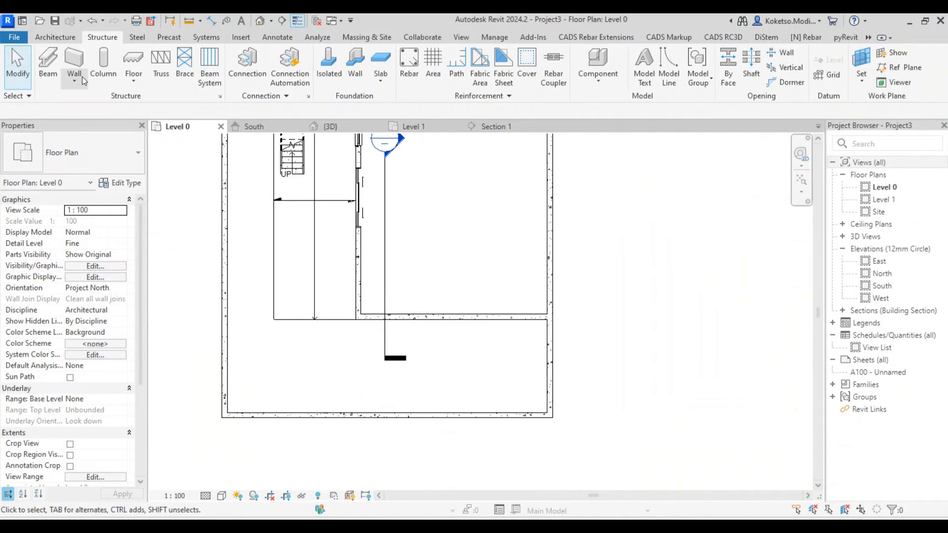
pyautogui.click(130, 64)
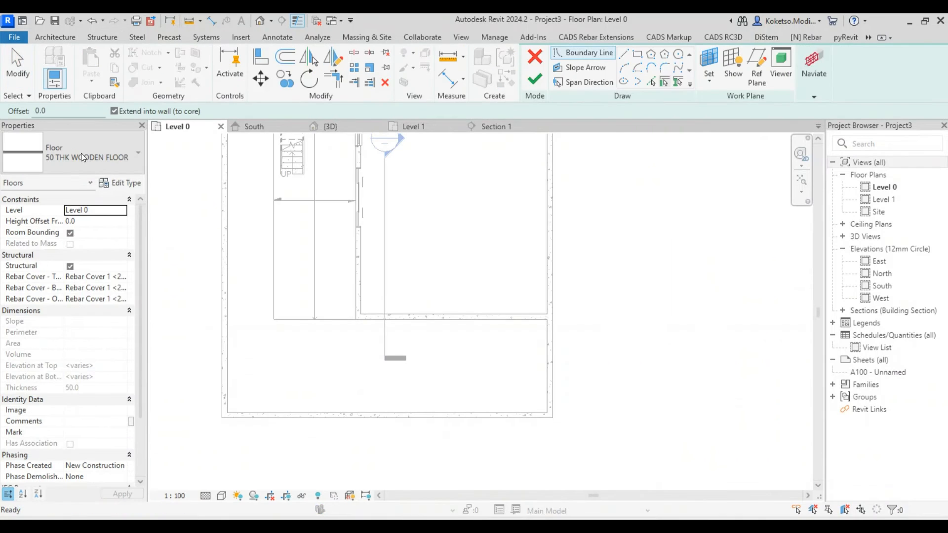
pyautogui.click(81, 153)
pyautogui.click(61, 243)
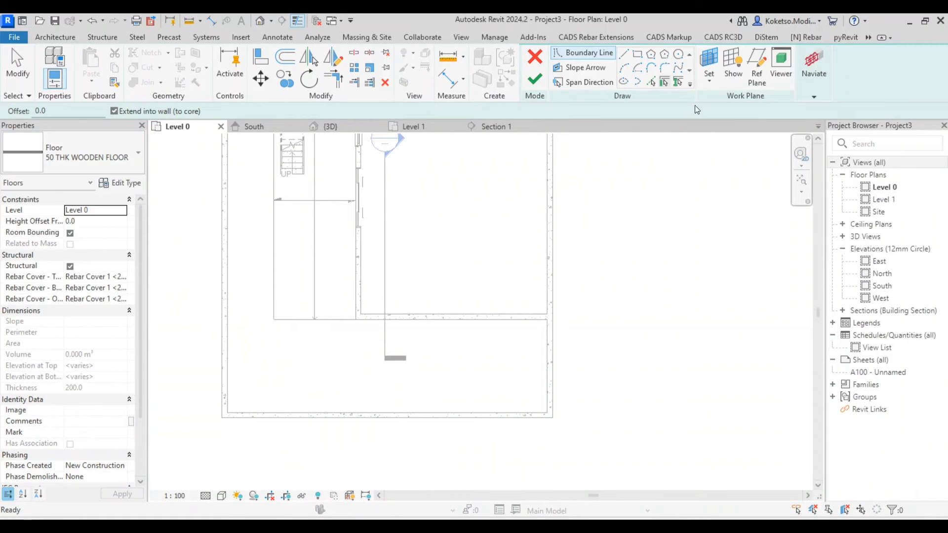
pyautogui.click(547, 319)
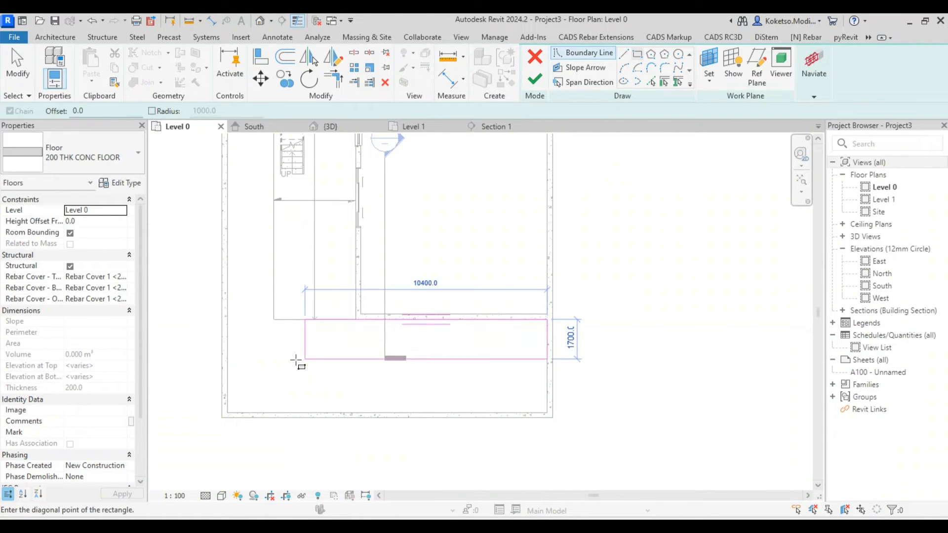
pyautogui.click(274, 413)
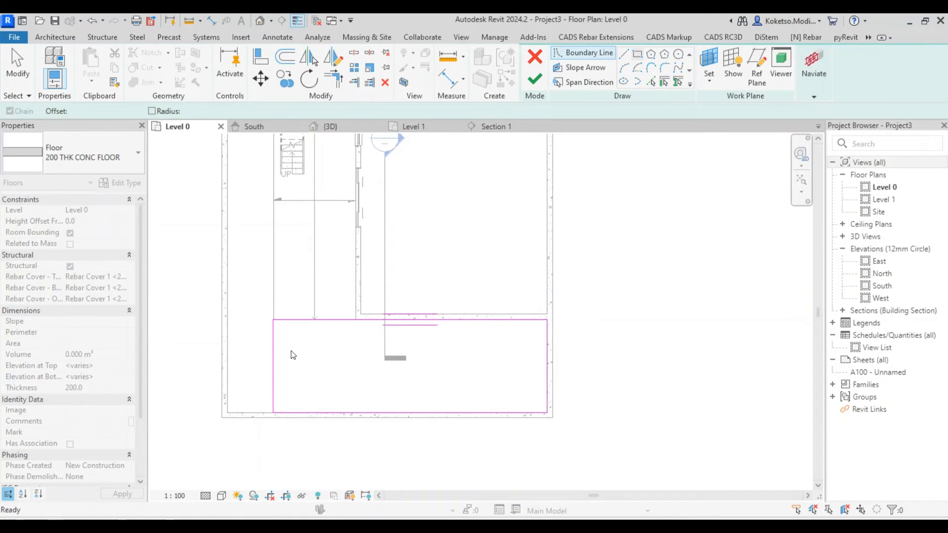
# Align the concrete floor sketch's west edge with the terrace slab's west edge and finish the floor.
pyautogui.click(276, 302)
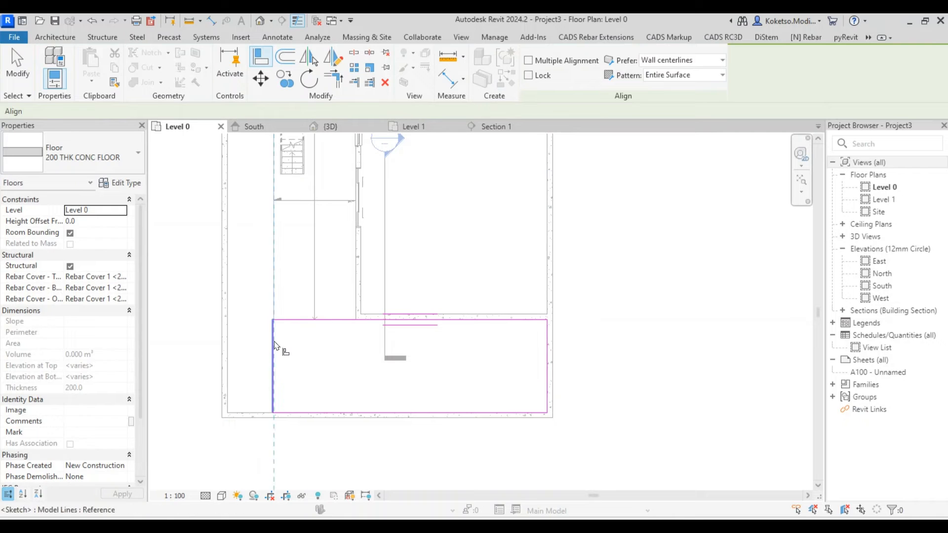
pyautogui.click(274, 345)
pyautogui.press('Escape')
pyautogui.press('Escape')
pyautogui.click(534, 82)
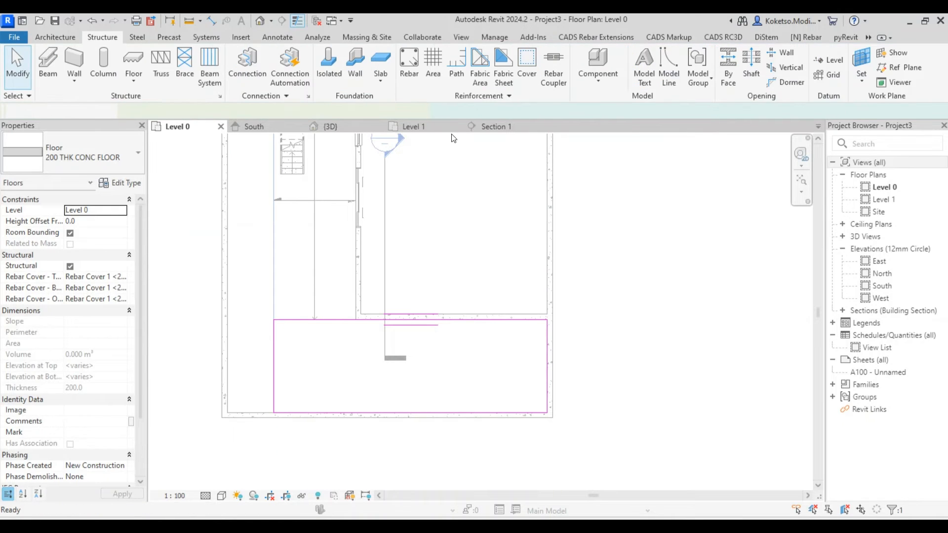
# Remove the span direction symbols of the new concrete floor and the terrace floor from the Level 0 plan.
pyautogui.click(368, 383)
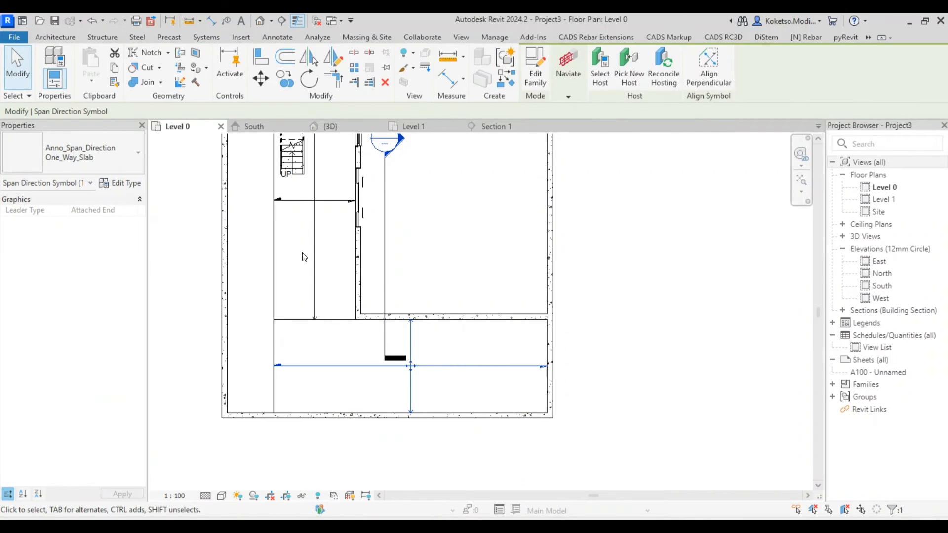
pyautogui.keyDown('ctrl'); pyautogui.click(314, 267); pyautogui.keyUp('ctrl')
pyautogui.press('Escape')
pyautogui.scroll(2, 336, 349)
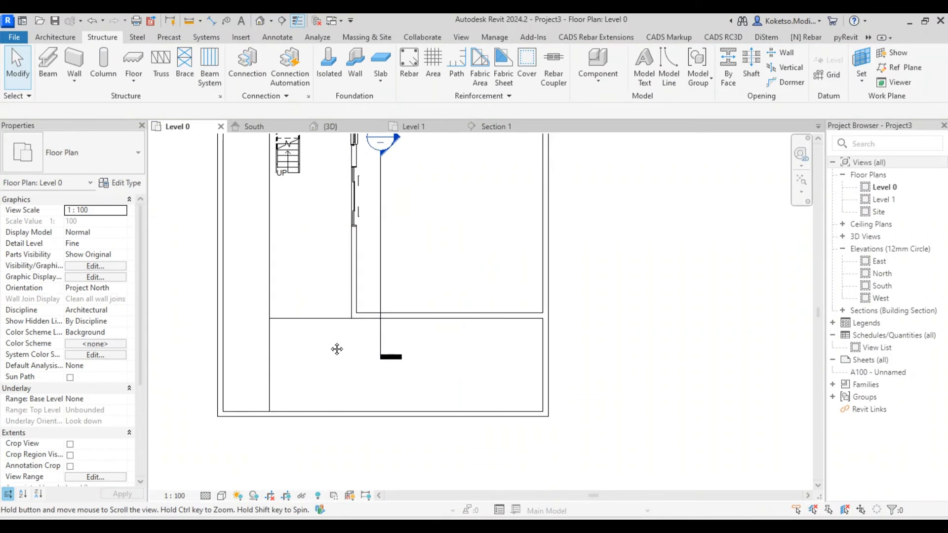
# Create a rectangular 50 THK WOODEN FLOOR of 8230 by 4000 from the building's southeast corner to the south boundary wall, in line with the building's west wall.
pyautogui.click(136, 60)
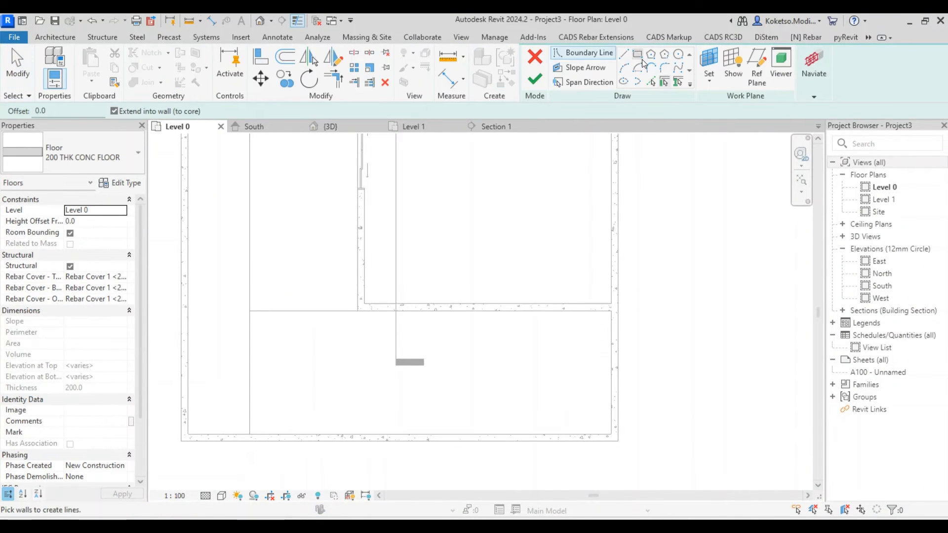
pyautogui.click(638, 55)
pyautogui.click(93, 153)
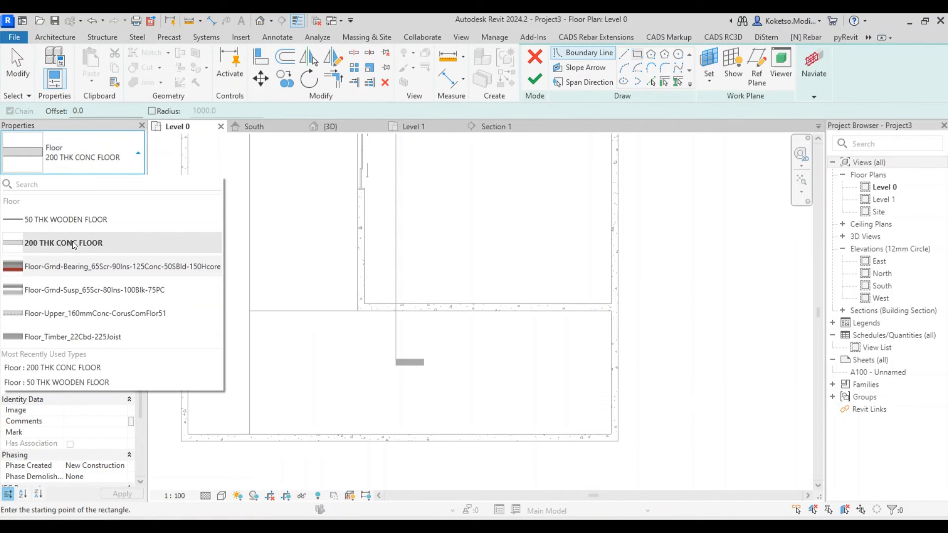
pyautogui.click(46, 218)
pyautogui.click(612, 312)
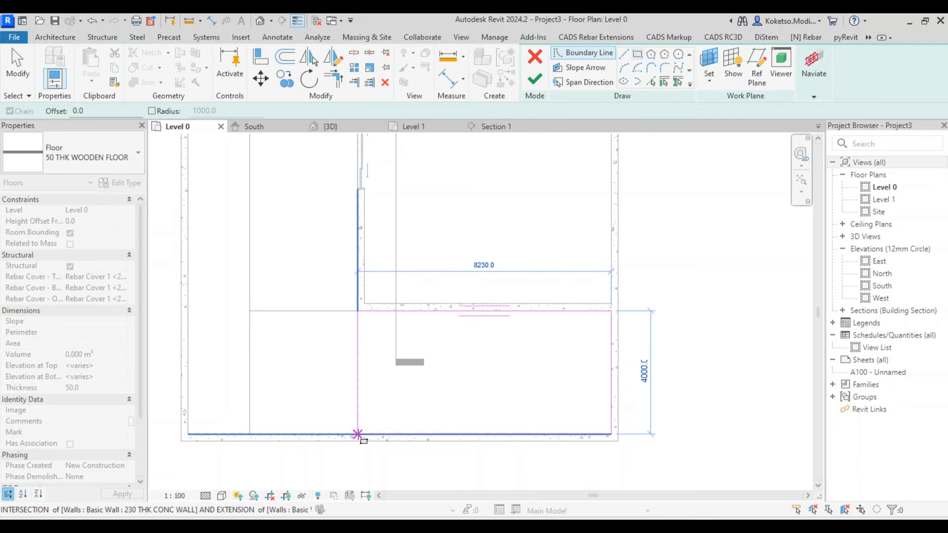
pyautogui.click(357, 435)
pyautogui.press('Escape')
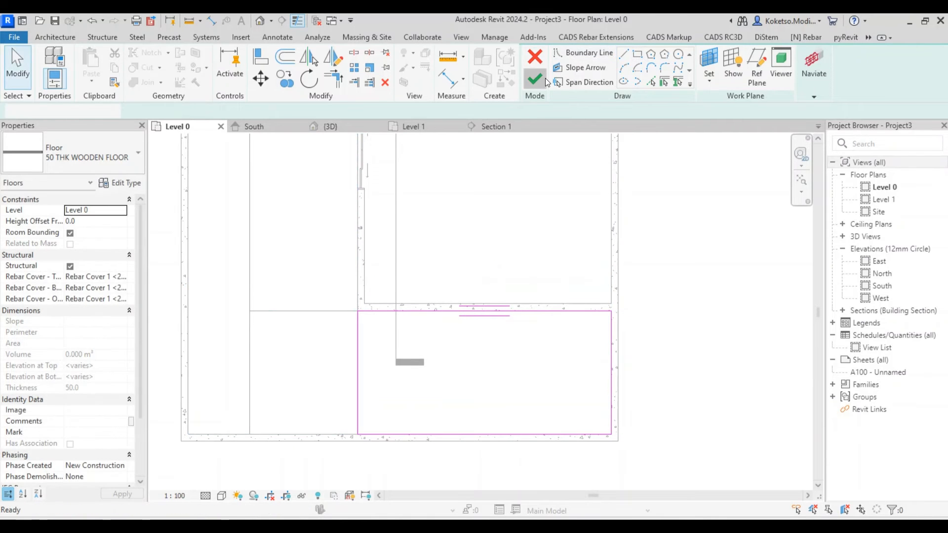
pyautogui.click(535, 79)
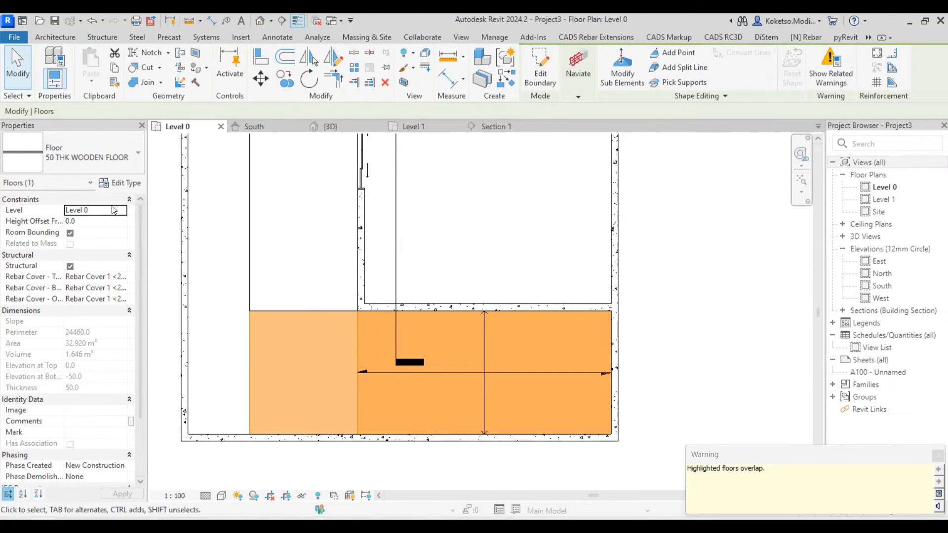
# Set the height offset of the new wooden floor to 50.
pyautogui.click(105, 225)
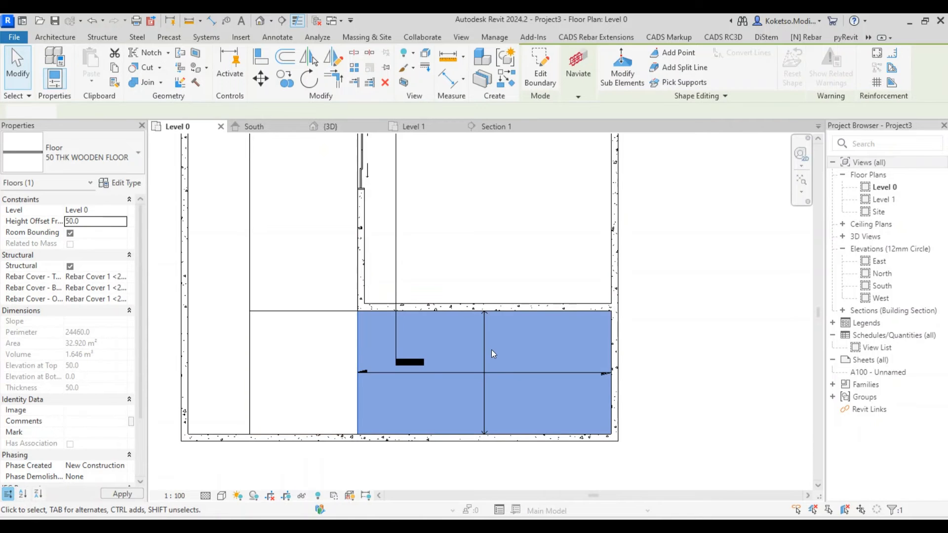
pyautogui.click(485, 343)
pyautogui.press('Escape')
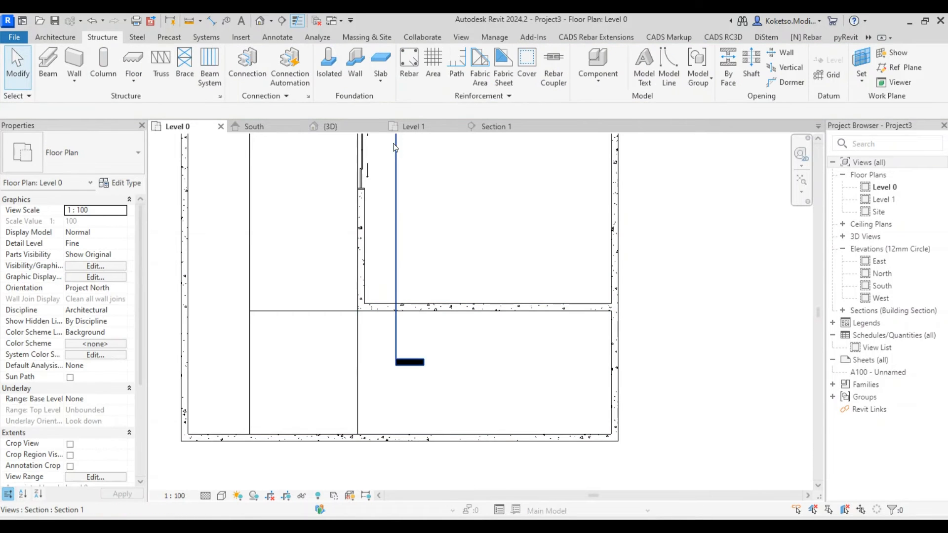
# In the 3D view, delete the south boundary wall in front of the new wooden floor and check the result.
pyautogui.click(347, 129)
pyautogui.keyDown('shift'); pyautogui.moveTo(612, 445); pyautogui.dragTo(562, 365, button='middle'); pyautogui.keyUp('shift')
pyautogui.click(656, 348)
pyautogui.scroll(-1, 673, 390)
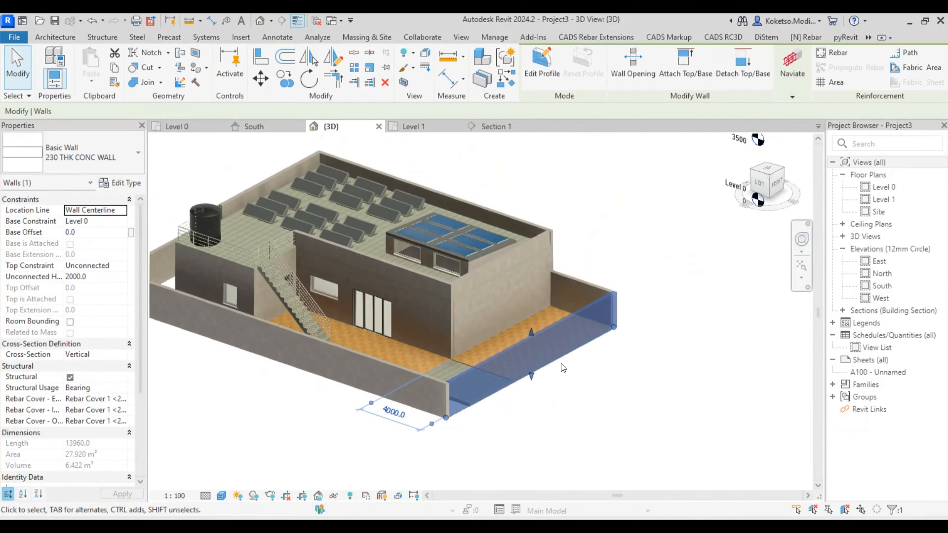
pyautogui.click(386, 83)
pyautogui.keyDown('shift'); pyautogui.moveTo(548, 400); pyautogui.dragTo(492, 386, button='middle'); pyautogui.keyUp('shift')
pyautogui.keyDown('shift'); pyautogui.moveTo(558, 468); pyautogui.dragTo(655, 382, button='middle'); pyautogui.keyUp('shift')
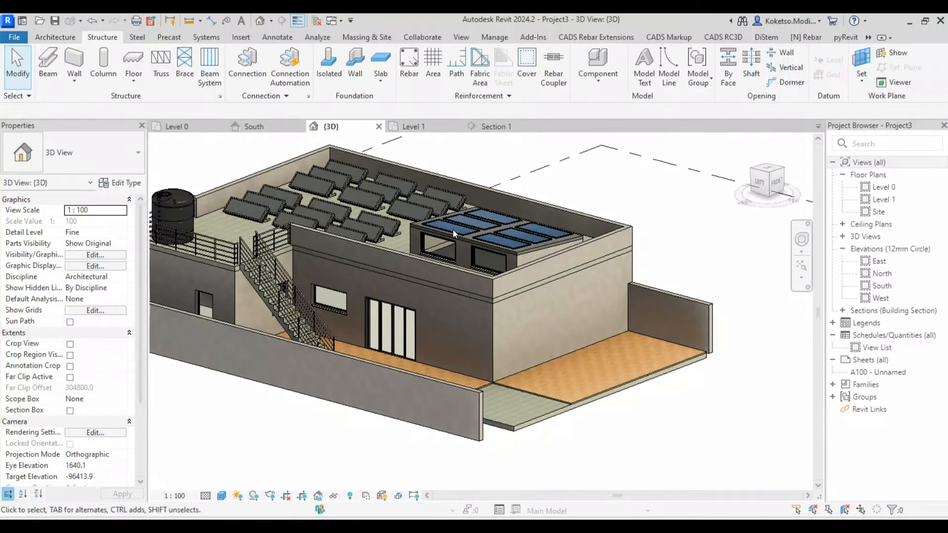
# On Level 0, start a wall with the Curtain_Wall-Empty type and duplicate it as Curtain_Wall-Empty 2.
pyautogui.click(186, 124)
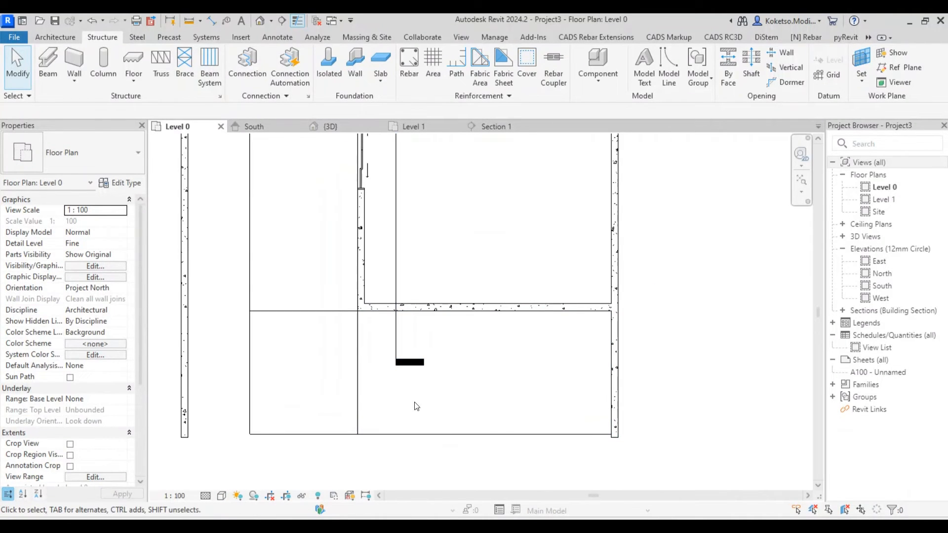
pyautogui.click(54, 35)
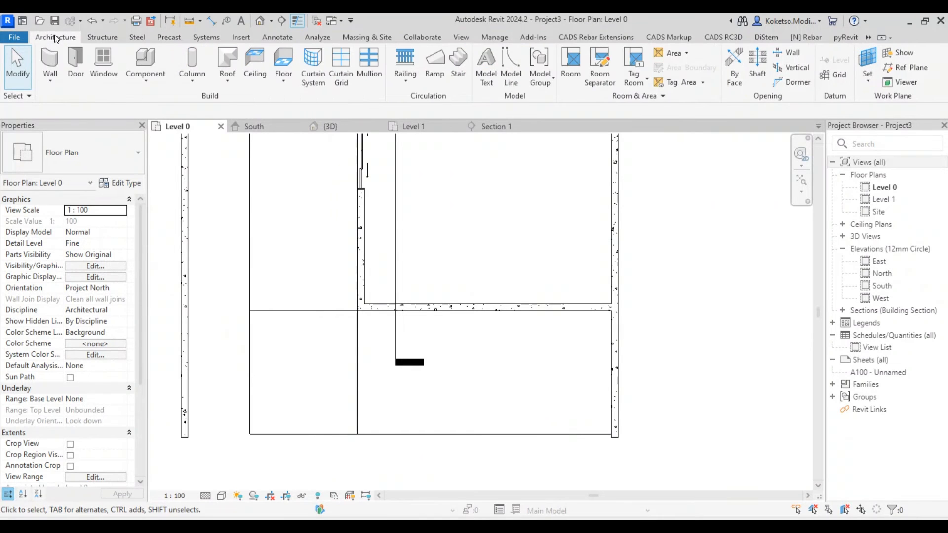
pyautogui.press('w')
pyautogui.press('a')
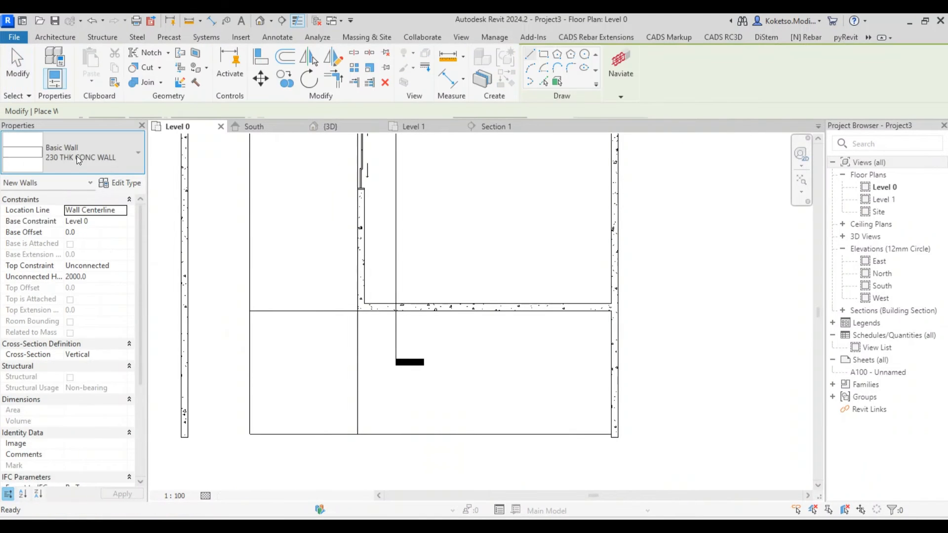
pyautogui.click(76, 156)
pyautogui.scroll(-10, 122, 346)
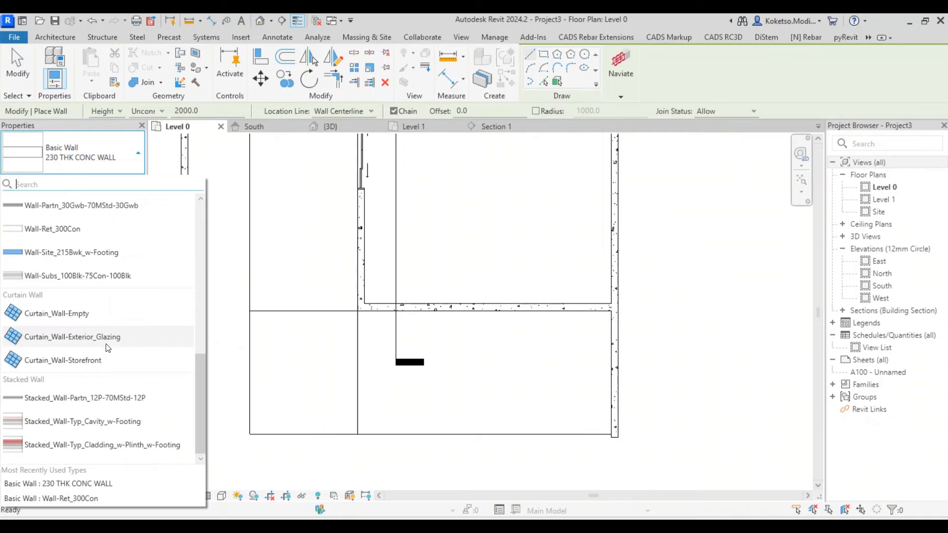
pyautogui.click(83, 315)
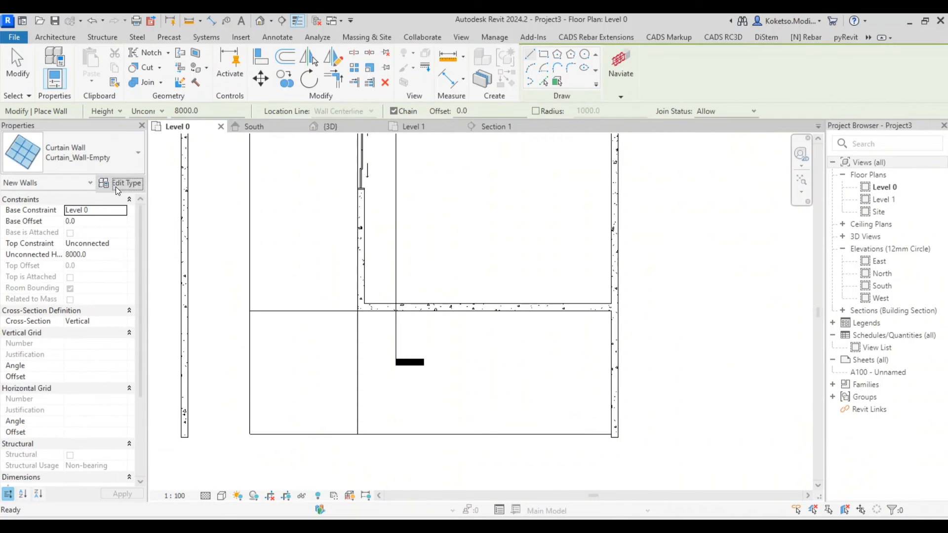
pyautogui.click(797, 71)
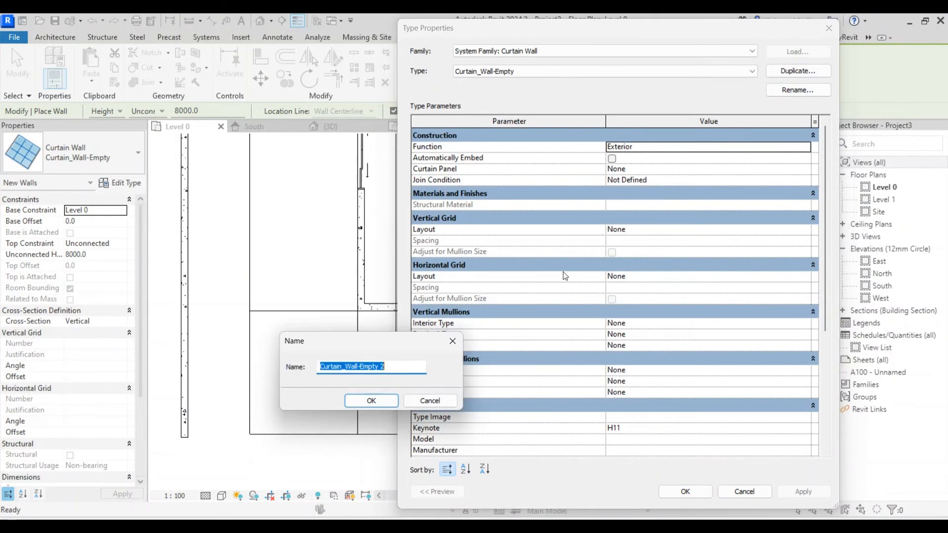
pyautogui.click(368, 400)
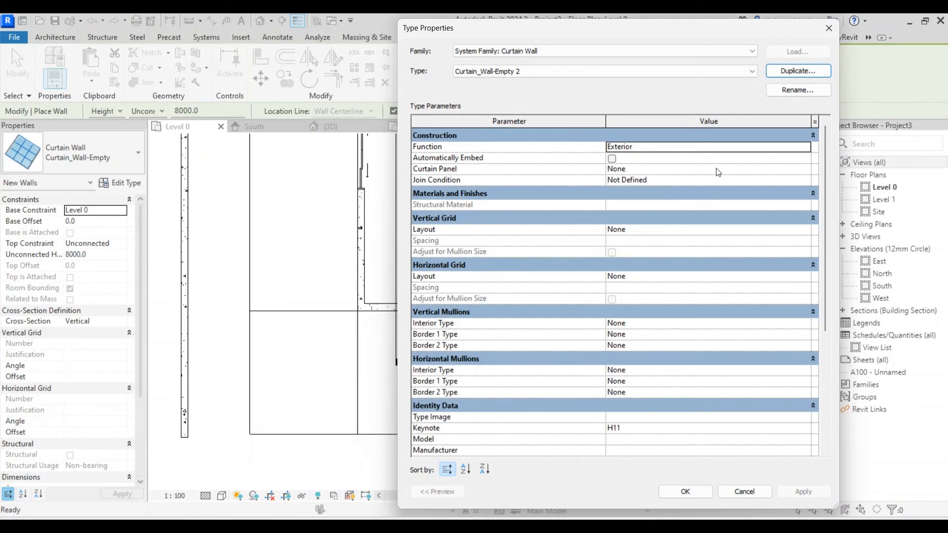
# Give the new curtain wall type a fixed-distance vertical grid with 1500 spacing and Rectangular Mullion : 50x150mm interior vertical mullions.
pyautogui.click(807, 231)
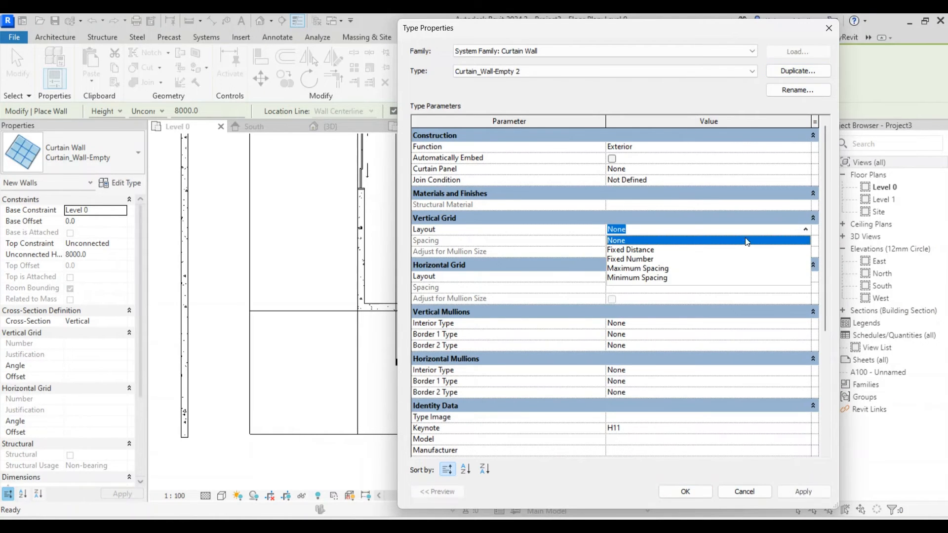
pyautogui.click(649, 242)
pyautogui.click(647, 243)
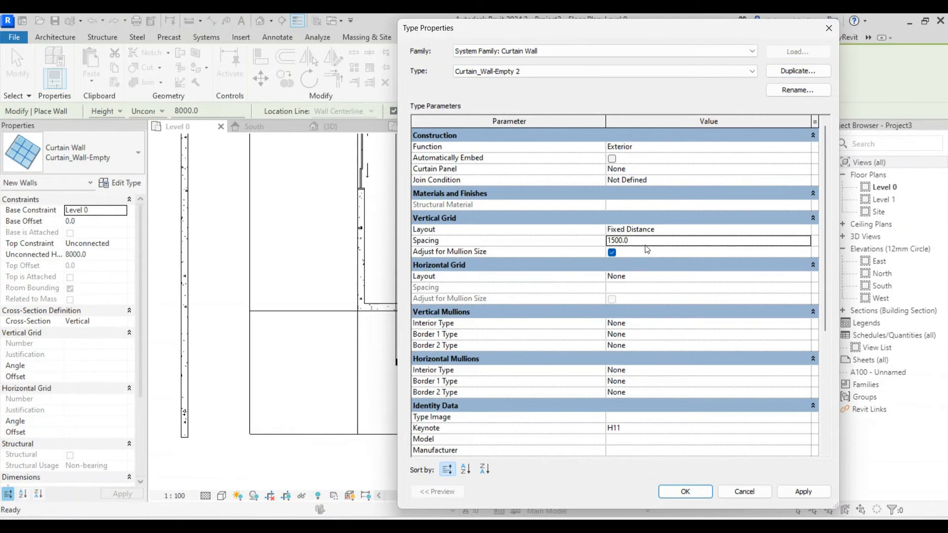
pyautogui.click(804, 325)
pyautogui.click(806, 323)
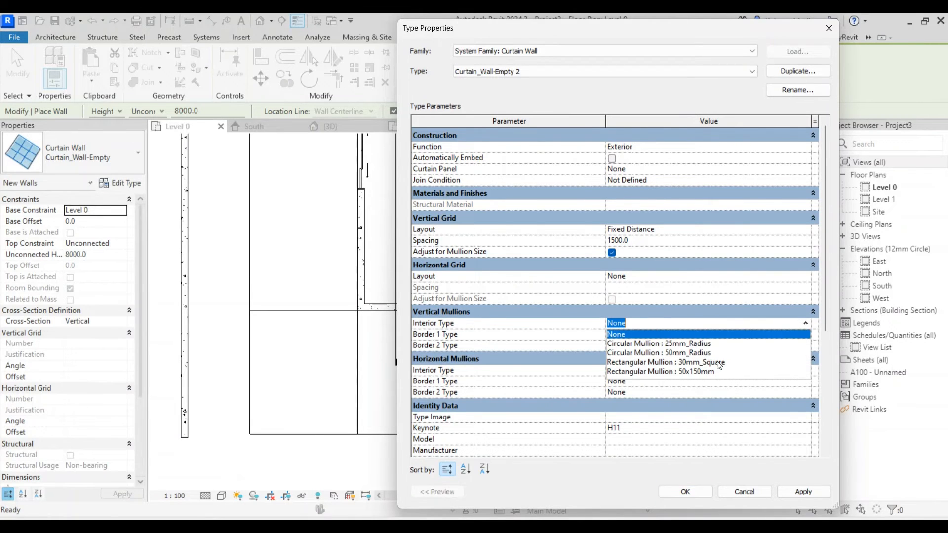
pyautogui.click(692, 372)
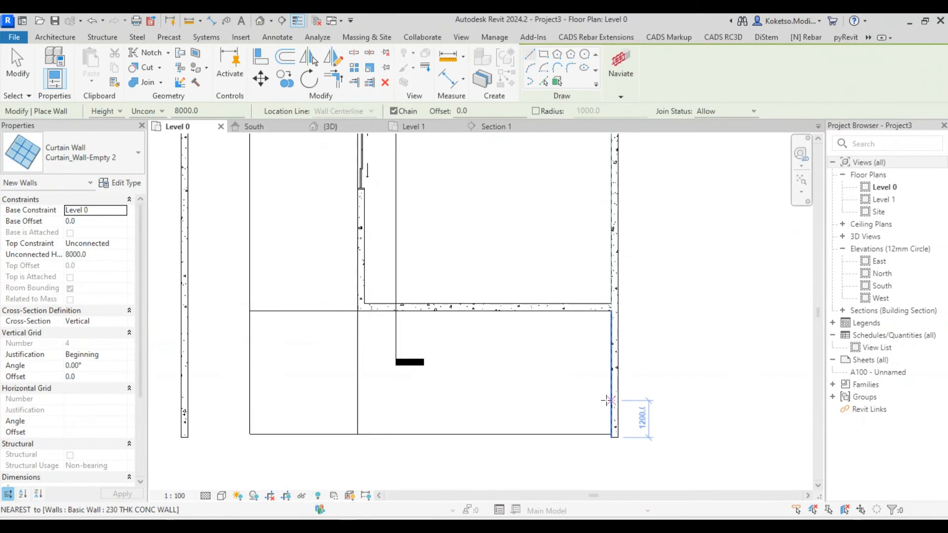
# Draw the curtain wall, about 8230 long, from the east boundary wall to the wooden floor's west edge, about 1000 from its south edge.
pyautogui.click(611, 408)
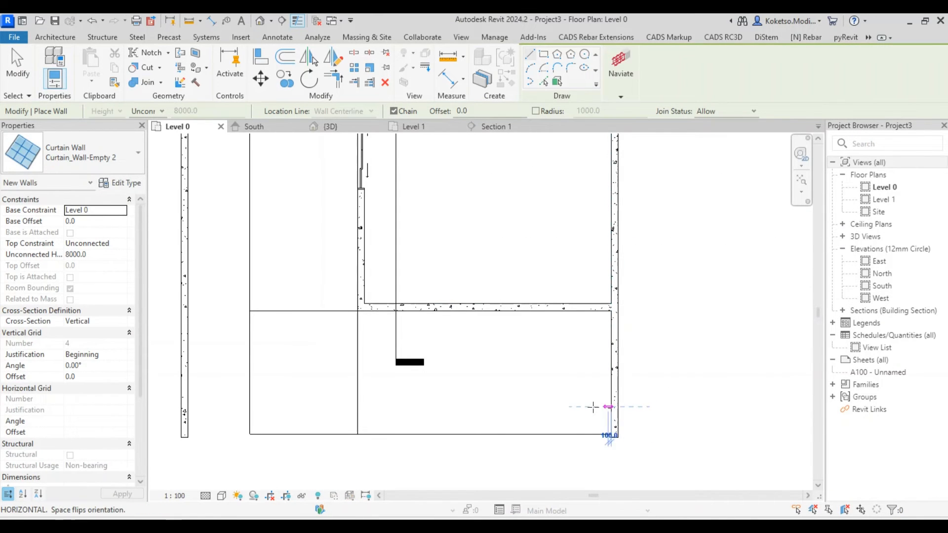
pyautogui.click(357, 407)
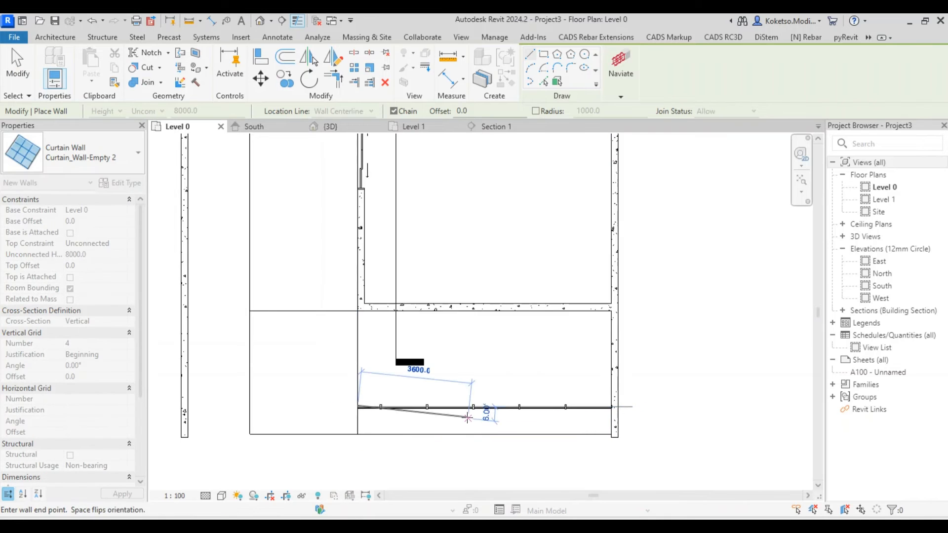
pyautogui.press('Escape')
pyautogui.press('Escape')
# In the 3D view, set the curtain wall's unconnected height to 3000 and its base offset to 350.
pyautogui.click(330, 127)
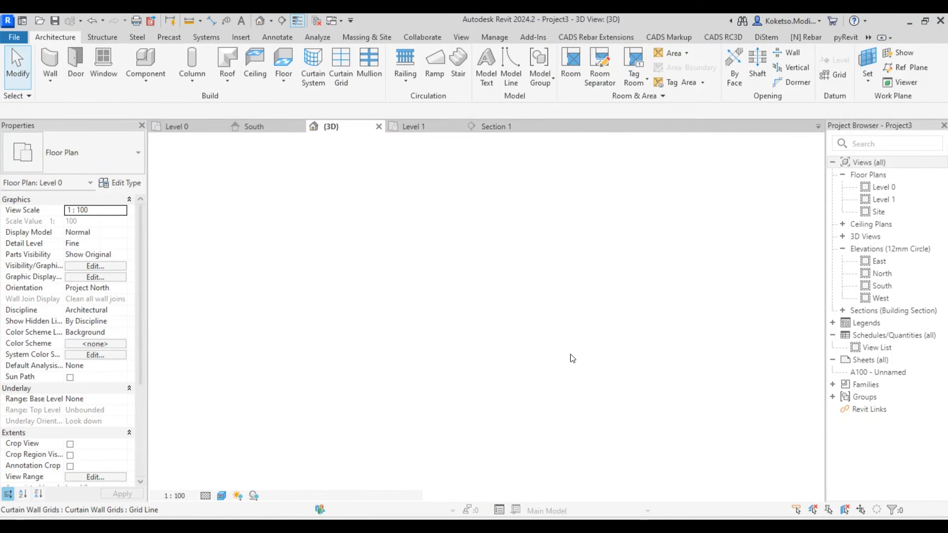
pyautogui.scroll(3, 539, 390)
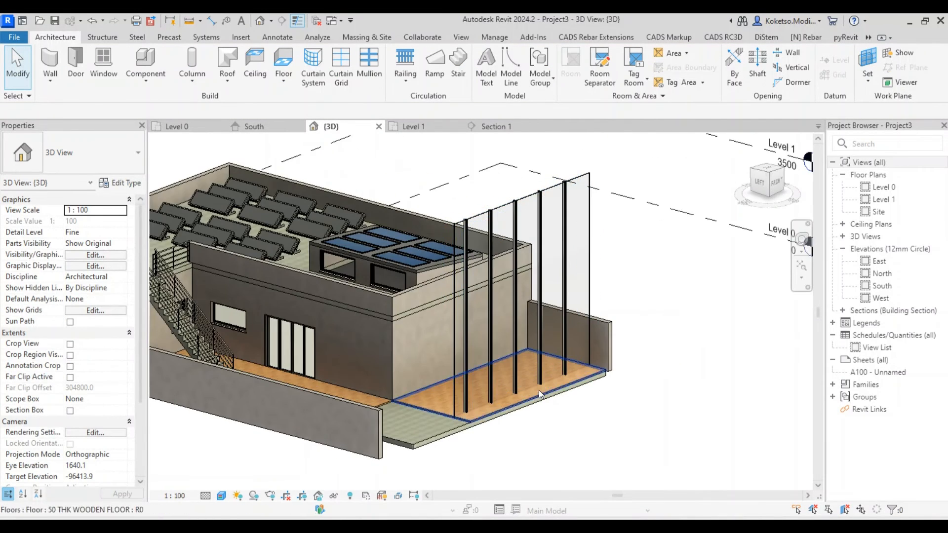
pyautogui.click(534, 381)
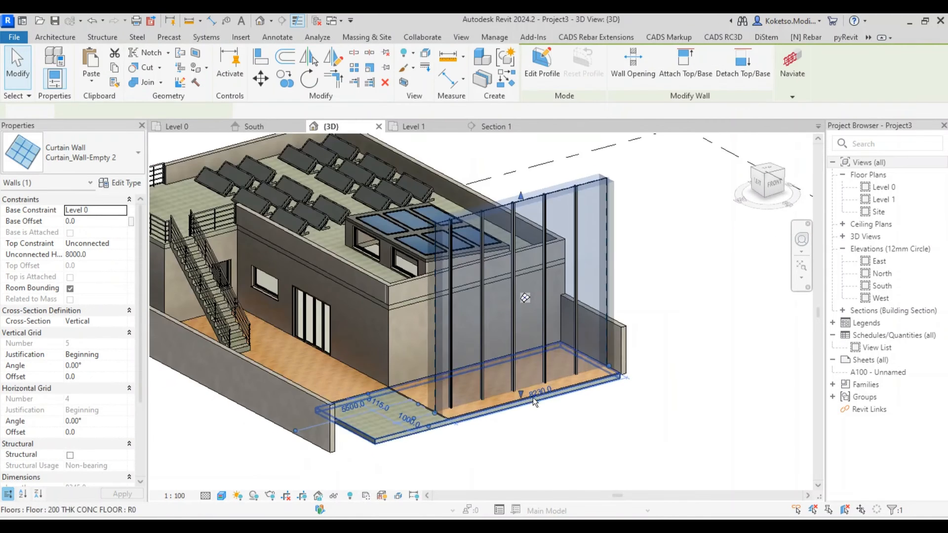
pyautogui.keyDown('shift'); pyautogui.moveTo(532, 398); pyautogui.dragTo(544, 414, button='middle'); pyautogui.keyUp('shift')
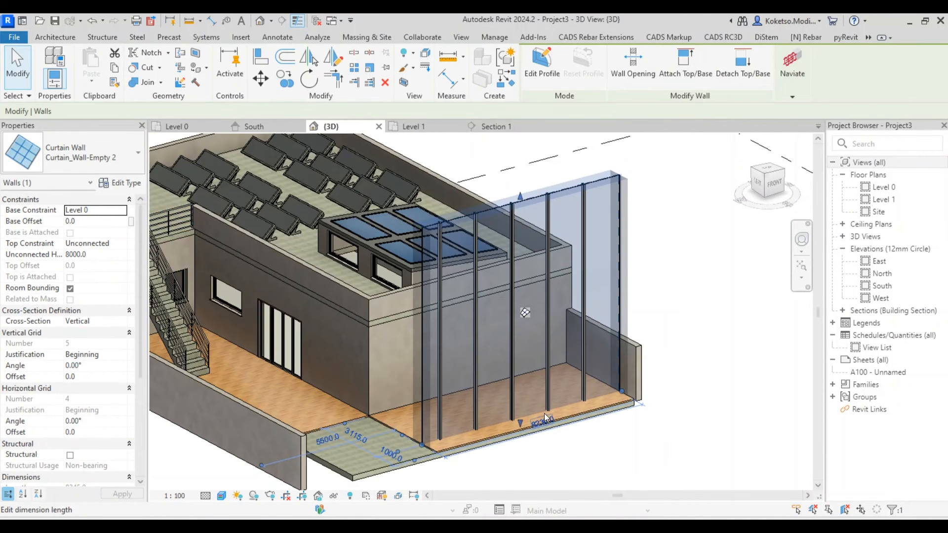
pyautogui.click(100, 257)
pyautogui.write('3')
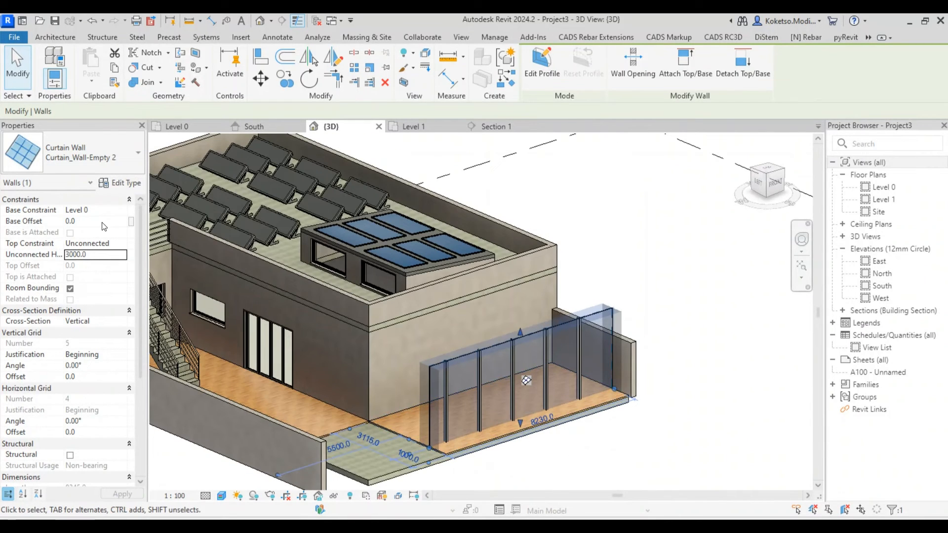
pyautogui.click(103, 222)
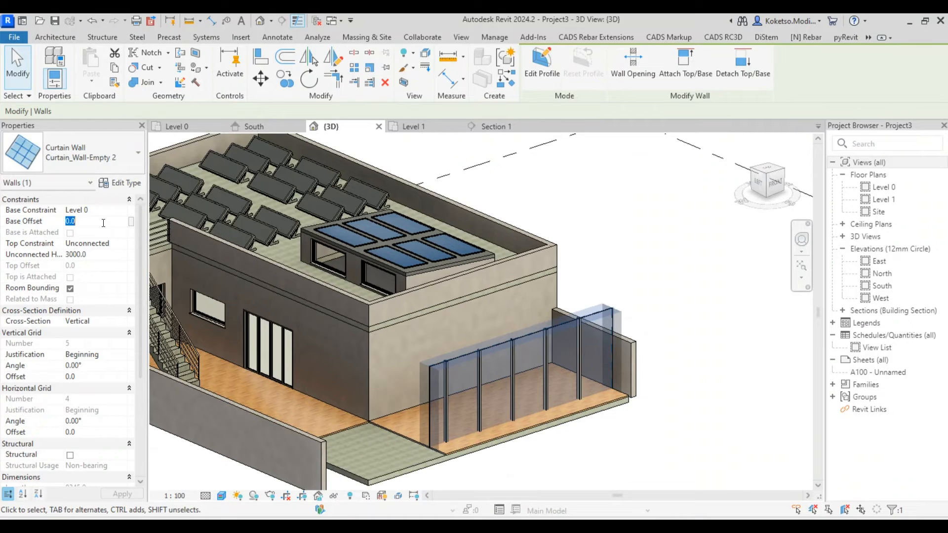
pyautogui.write('350')
pyautogui.press('Escape')
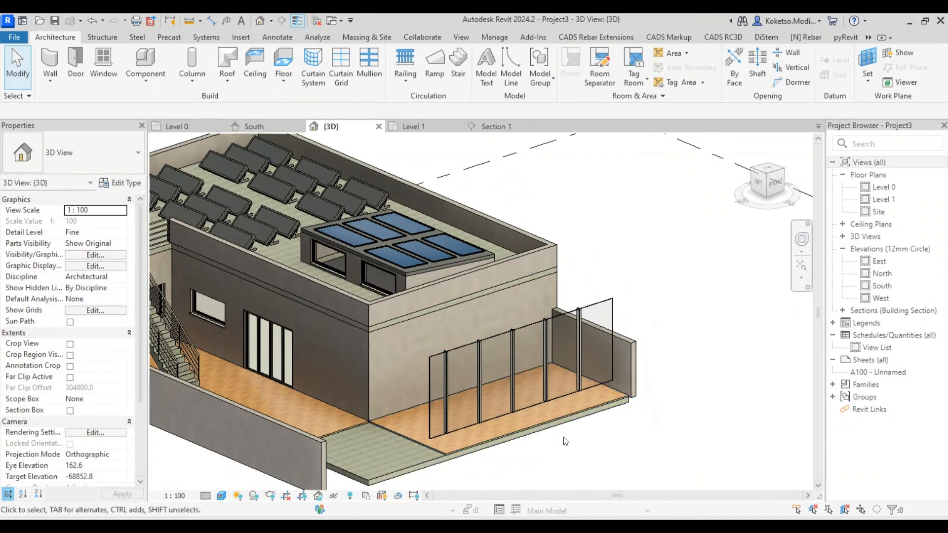
# Stretch the curtain wall's bottom edge down to the wooden floor.
pyautogui.scroll(2, 561, 420)
pyautogui.keyDown('shift'); pyautogui.moveTo(561, 420); pyautogui.dragTo(521, 405, button='middle'); pyautogui.keyUp('shift')
pyautogui.click(514, 396)
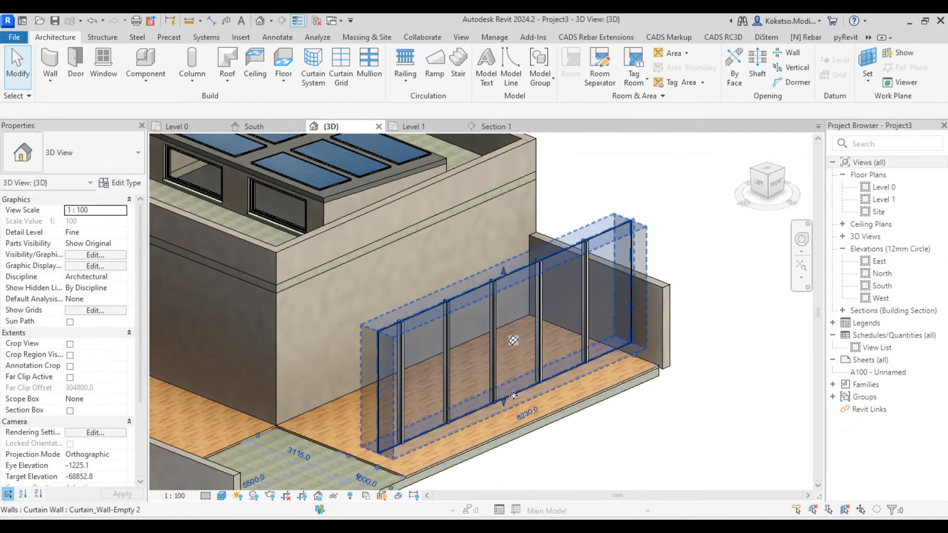
pyautogui.moveTo(514, 396)
pyautogui.mouseDown()
pyautogui.moveTo(509, 428)
pyautogui.moveTo(505, 412)
pyautogui.mouseUp()
pyautogui.keyDown('shift'); pyautogui.moveTo(498, 439); pyautogui.dragTo(526, 469, button='middle'); pyautogui.keyUp('shift')
pyautogui.scroll(2, 513, 435)
pyautogui.scroll(2, 513, 435)
pyautogui.click(565, 447)
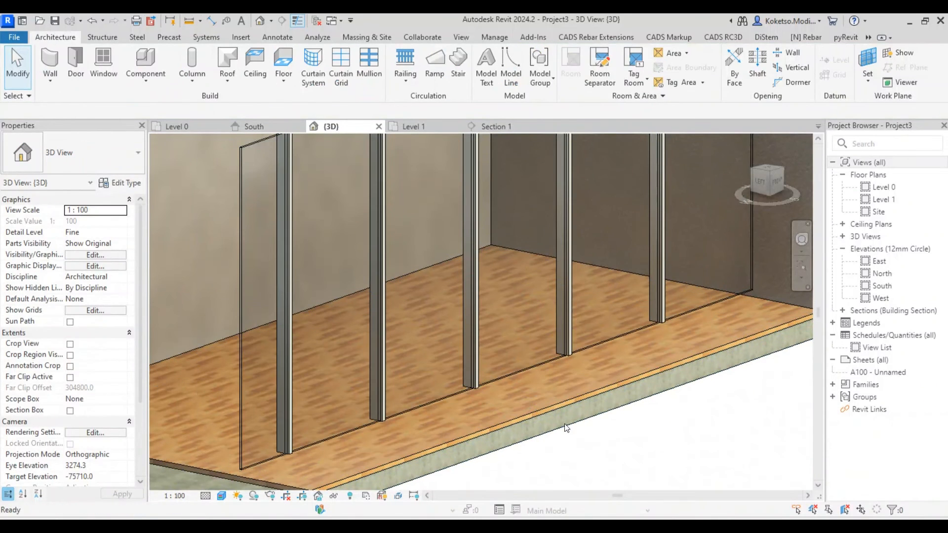
# Align the curtain wall's base with the top face of the wooden floor.
pyautogui.press('a')
pyautogui.press('l')
pyautogui.click(525, 384)
pyautogui.click(515, 373)
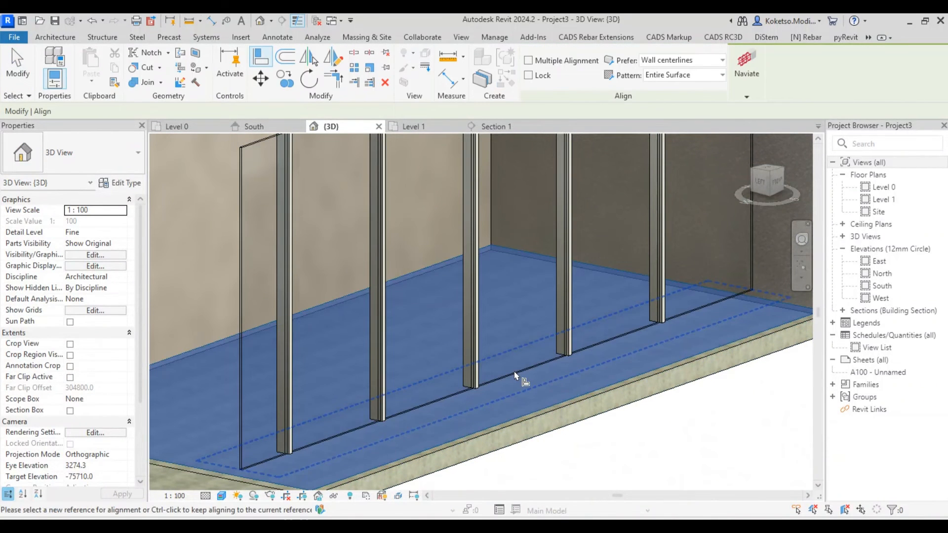
pyautogui.scroll(-2, 518, 381)
pyautogui.press('Escape')
# Examine the curtain wall's fit against the wooden floor and the east boundary wall from several angles.
pyautogui.click(509, 378)
pyautogui.keyDown('shift'); pyautogui.moveTo(538, 414); pyautogui.dragTo(528, 406, button='middle'); pyautogui.keyUp('shift')
pyautogui.click(528, 406)
pyautogui.click(502, 244)
pyautogui.keyDown('shift'); pyautogui.moveTo(521, 308); pyautogui.dragTo(514, 311, button='middle'); pyautogui.keyUp('shift')
pyautogui.click(680, 250)
pyautogui.scroll(2, 680, 249)
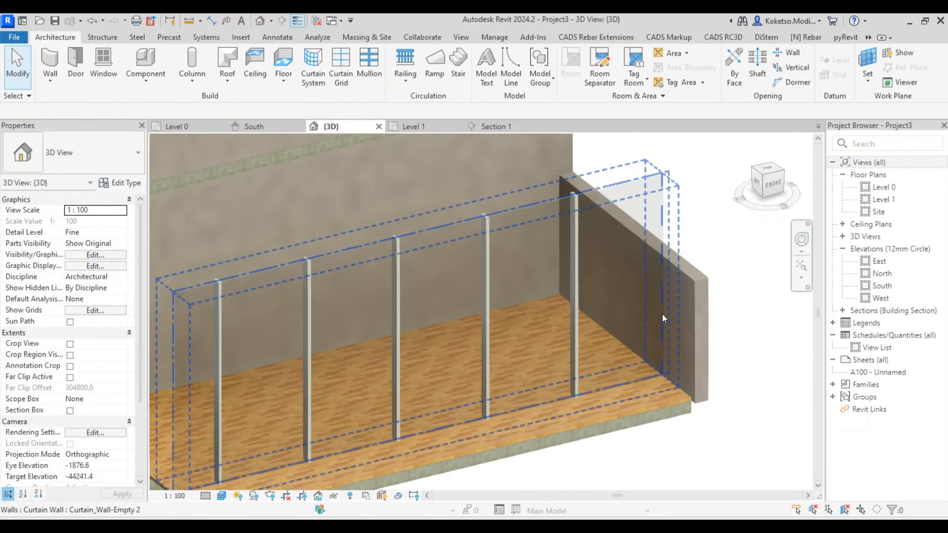
pyautogui.scroll(-2, 648, 278)
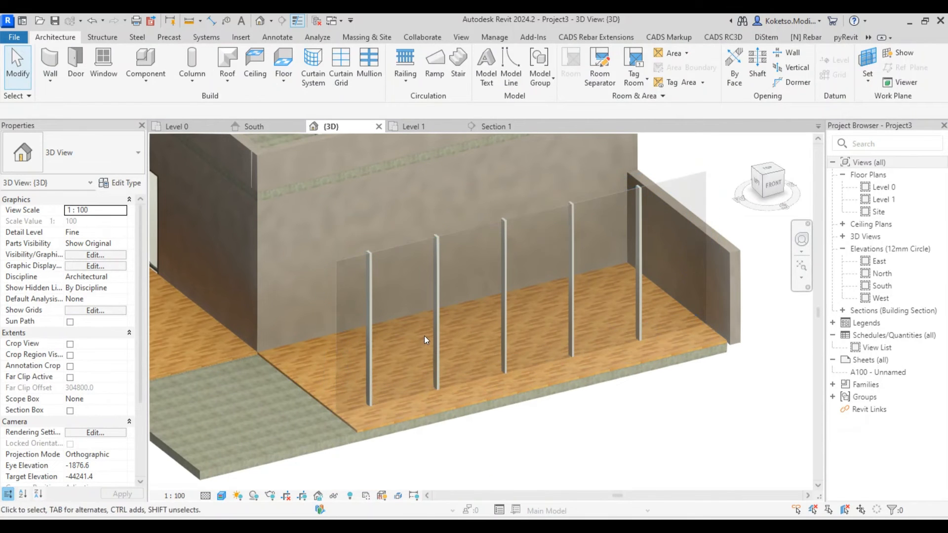
# Try a vertical grid spacing of 1000 on the south curtain wall's type, and undo it.
pyautogui.click(434, 391)
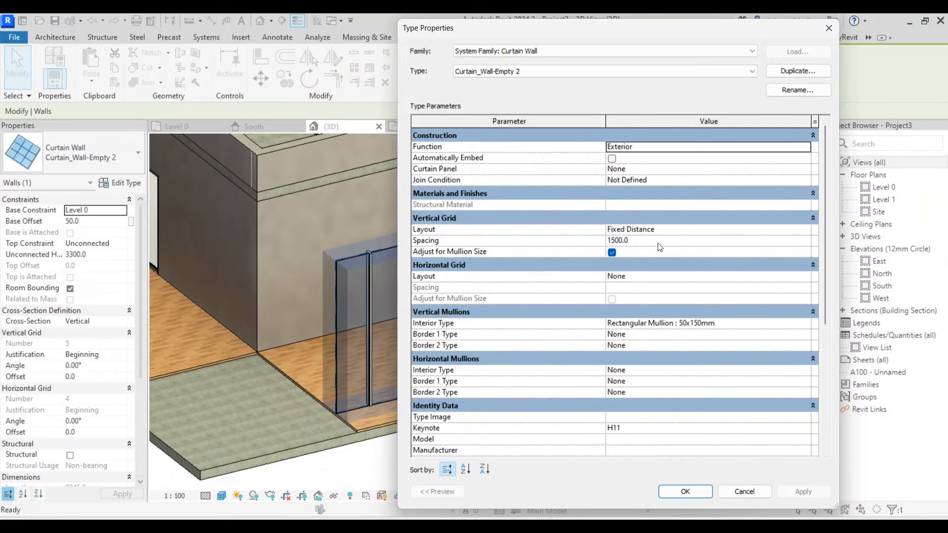
pyautogui.click(659, 241)
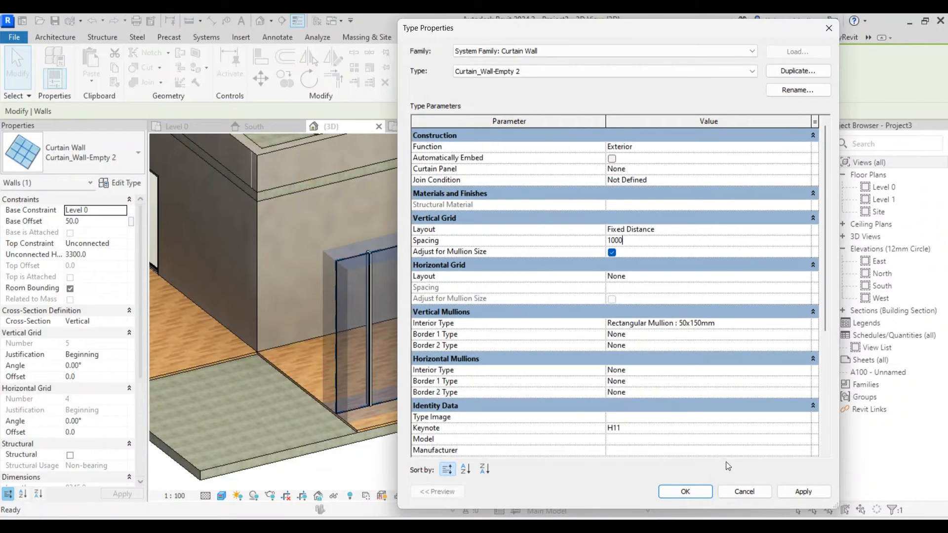
pyautogui.click(693, 492)
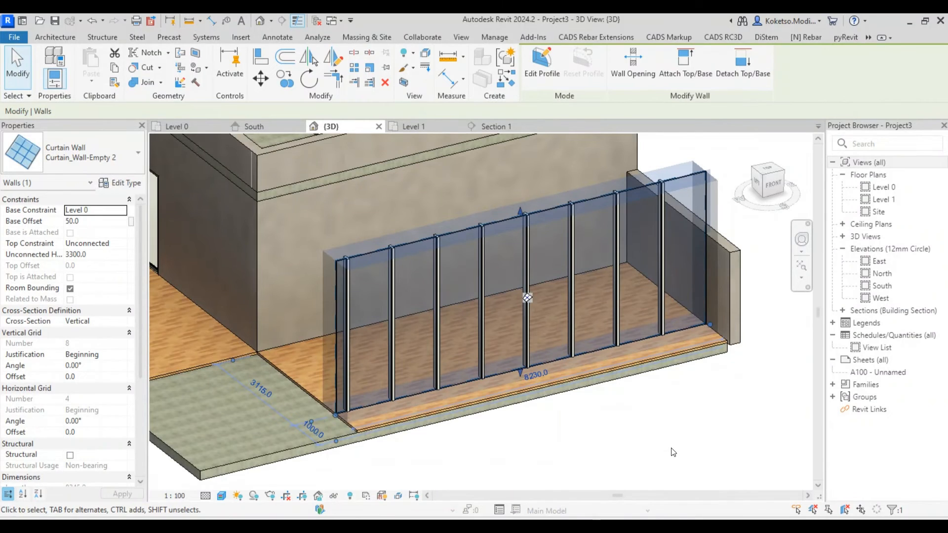
pyautogui.hotkey('ctrl', 'z')
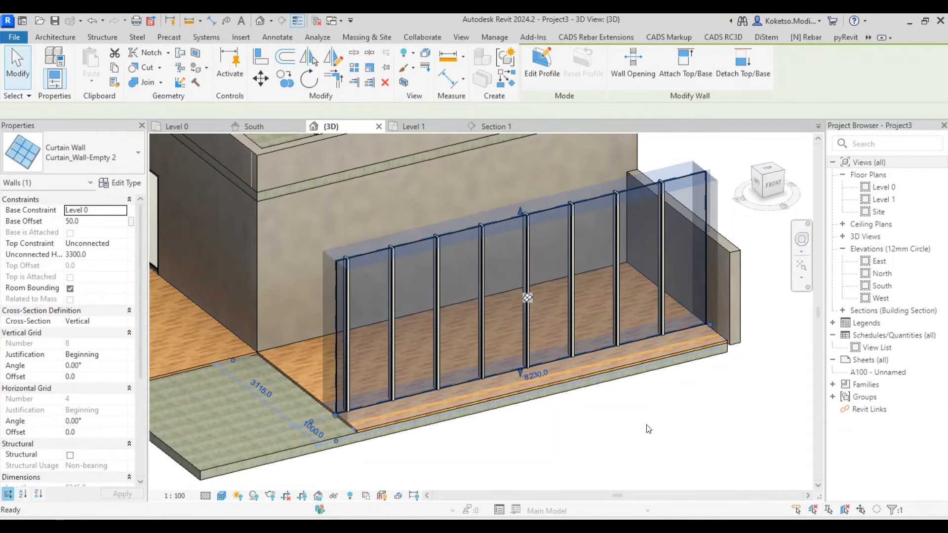
# Set the vertical grid spacing of the south curtain wall's type to 1200.
pyautogui.click(477, 369)
pyautogui.click(130, 183)
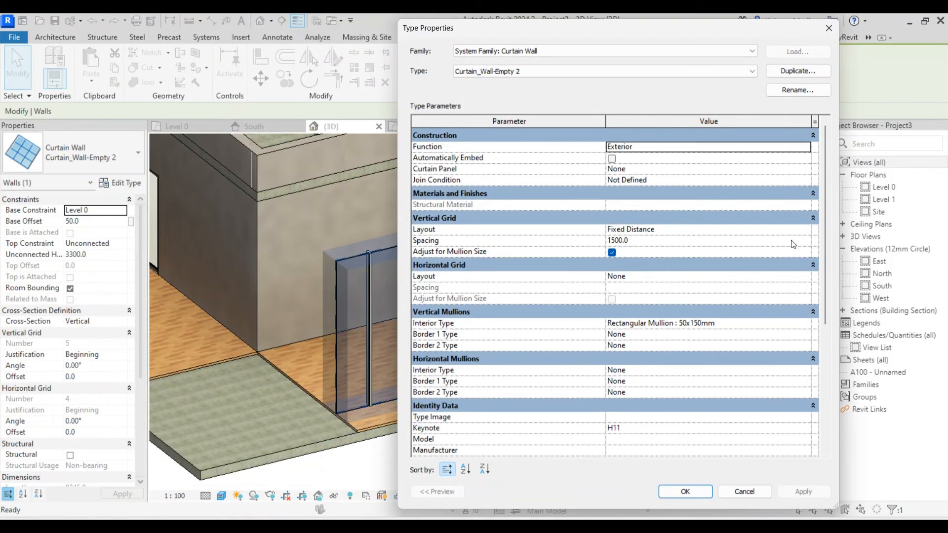
pyautogui.click(794, 241)
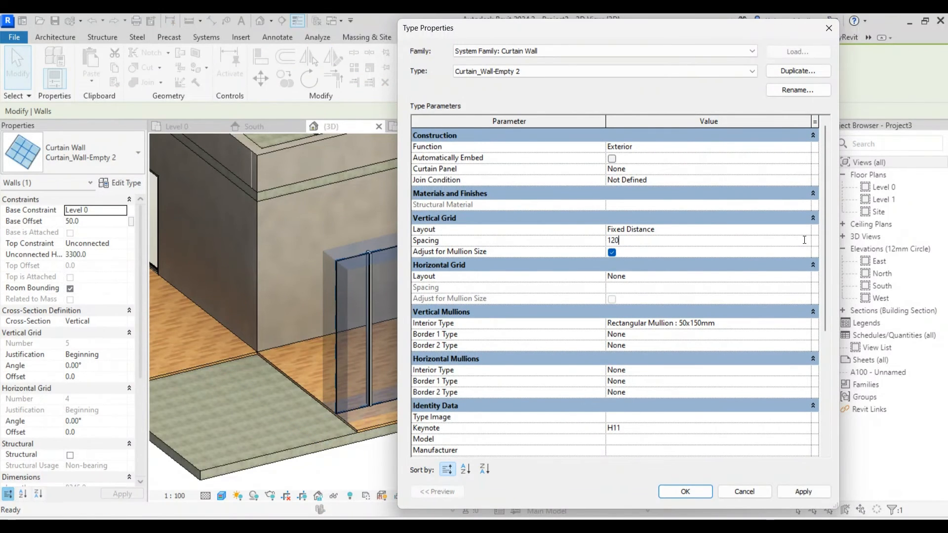
pyautogui.write('12000')
pyautogui.press('BackSpace')
pyautogui.click(706, 492)
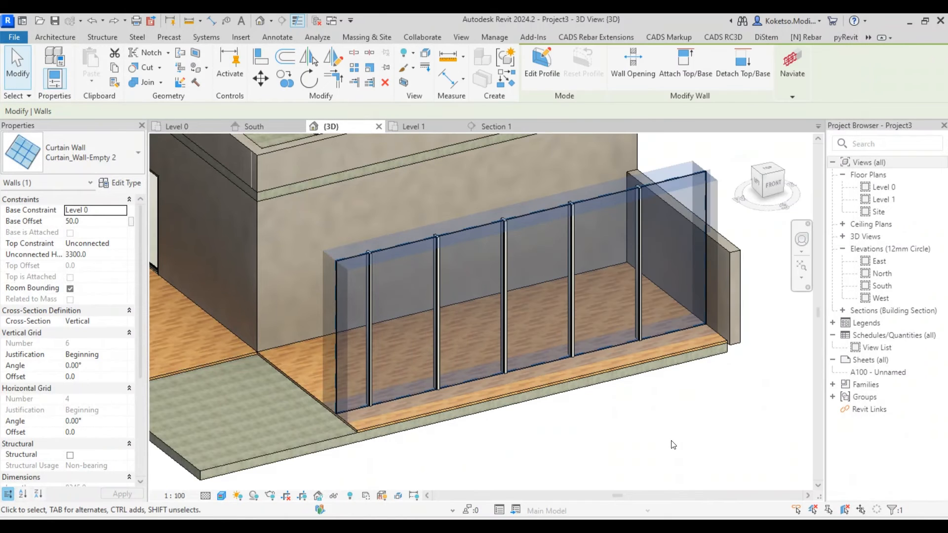
pyautogui.click(706, 391)
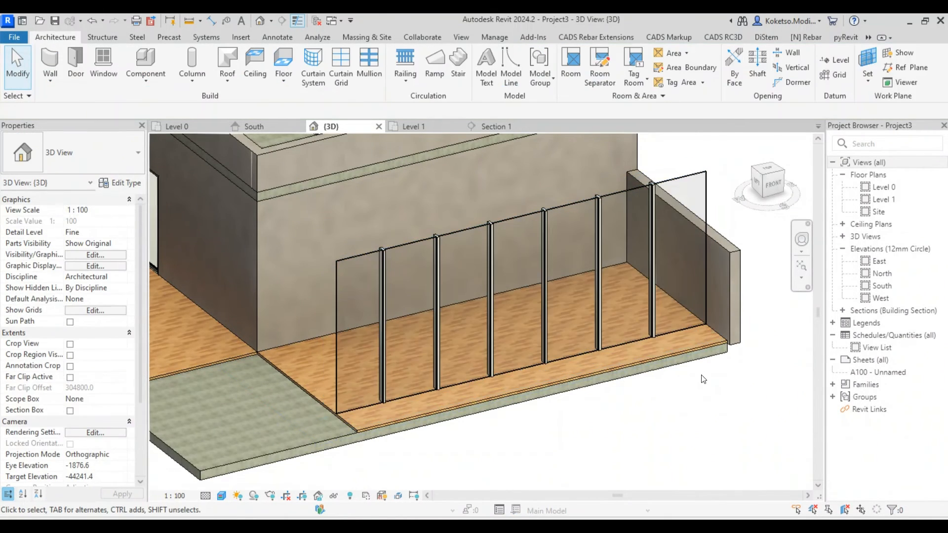
# Place 50x150mm rectangular mullions along both end edges and the top and bottom edges of the curtain wall.
pyautogui.keyDown('shift'); pyautogui.moveTo(707, 391); pyautogui.dragTo(707, 369, button='middle'); pyautogui.keyUp('shift')
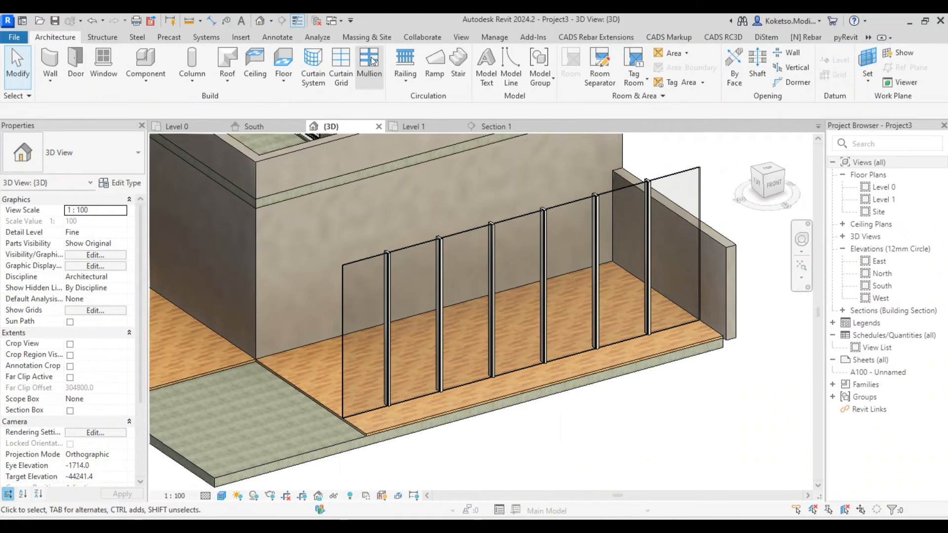
pyautogui.click(372, 57)
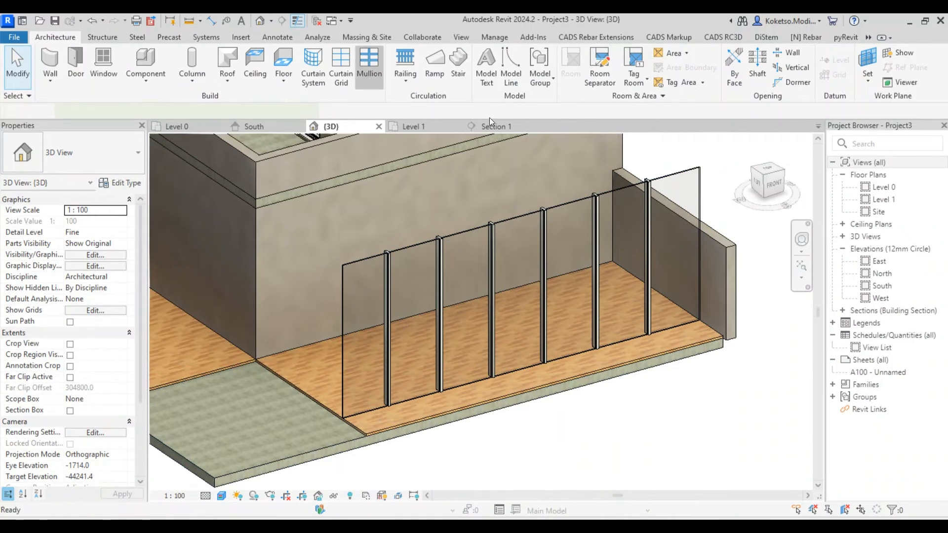
pyautogui.click(702, 190)
pyautogui.click(342, 298)
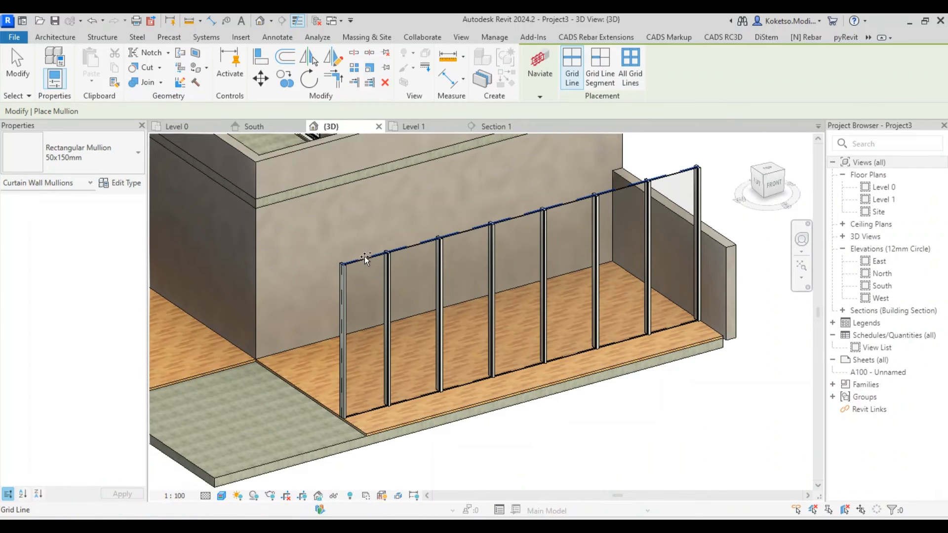
pyautogui.click(366, 256)
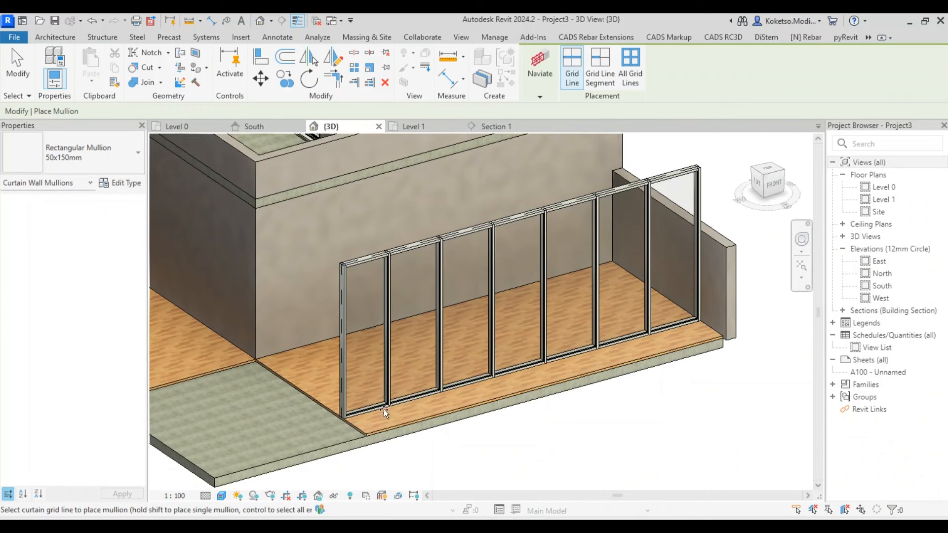
pyautogui.press('Escape')
pyautogui.keyDown('shift'); pyautogui.moveTo(508, 386); pyautogui.dragTo(547, 318, button='middle'); pyautogui.keyUp('shift')
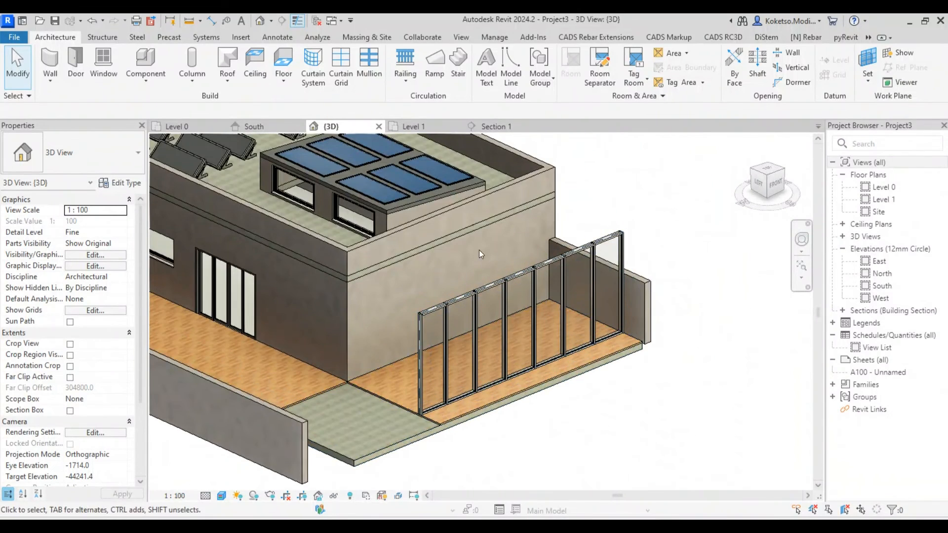
pyautogui.keyDown('shift'); pyautogui.moveTo(479, 250); pyautogui.dragTo(479, 210, button='middle'); pyautogui.keyUp('shift')
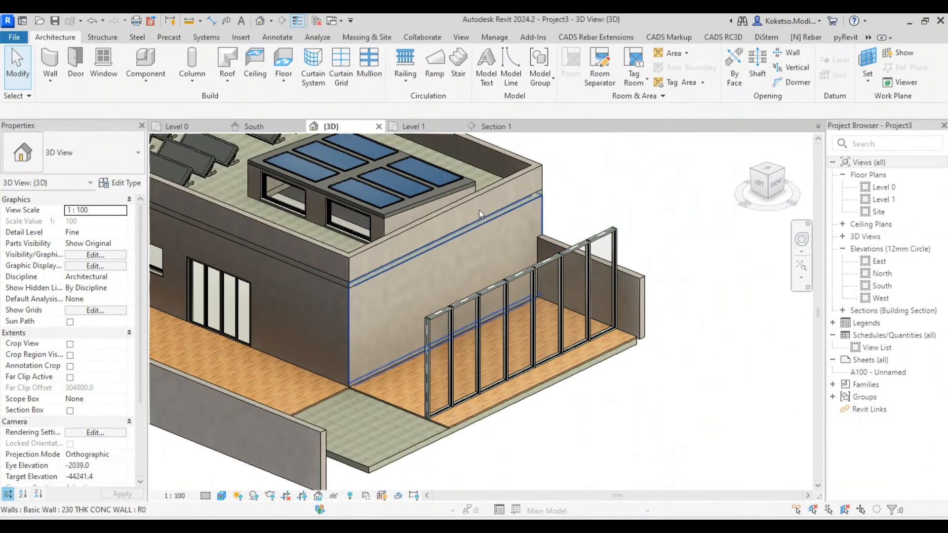
# In the Level 1 plan, sketch a rectangular structural floor boundary from the building's south wall to the wooden floor's south edge.
pyautogui.click(423, 129)
pyautogui.scroll(-3, 430, 268)
pyautogui.moveTo(453, 360); pyautogui.dragTo(515, 234, button='middle')
pyautogui.scroll(2, 474, 302)
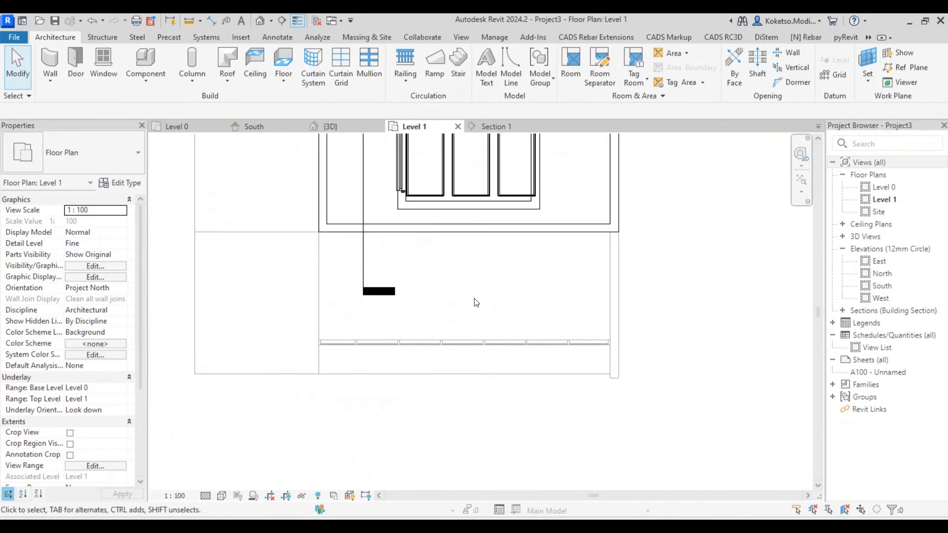
pyautogui.scroll(1, 475, 298)
pyautogui.moveTo(475, 298); pyautogui.dragTo(436, 330, button='middle')
pyautogui.click(102, 39)
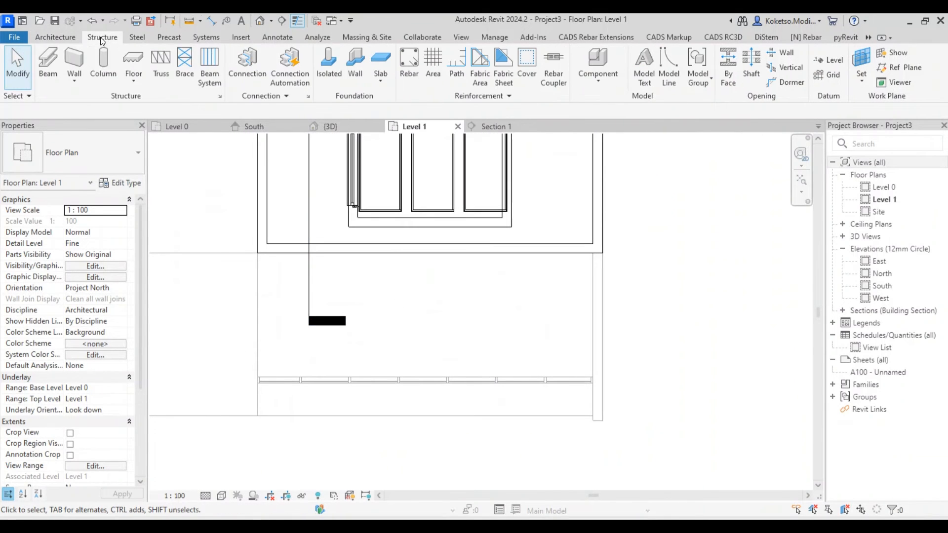
pyautogui.click(134, 58)
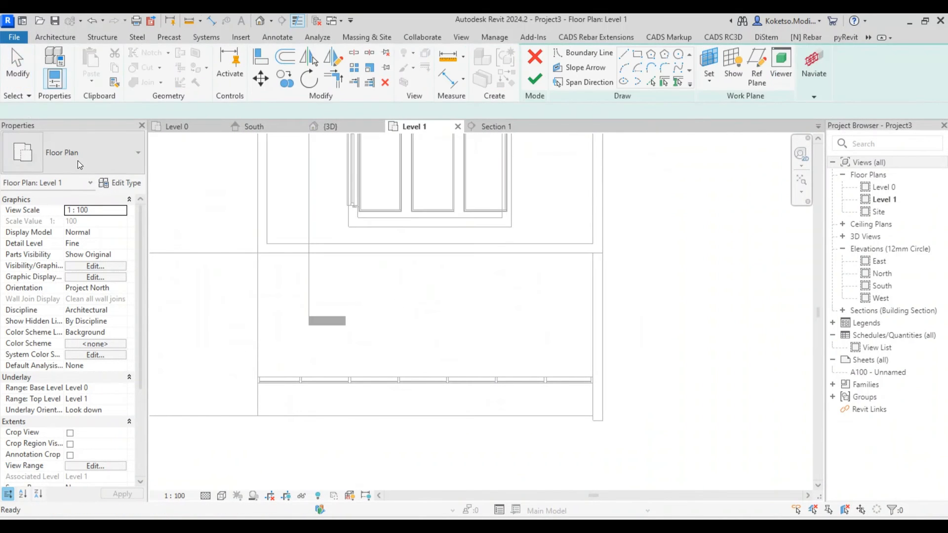
pyautogui.click(78, 161)
pyautogui.click(87, 148)
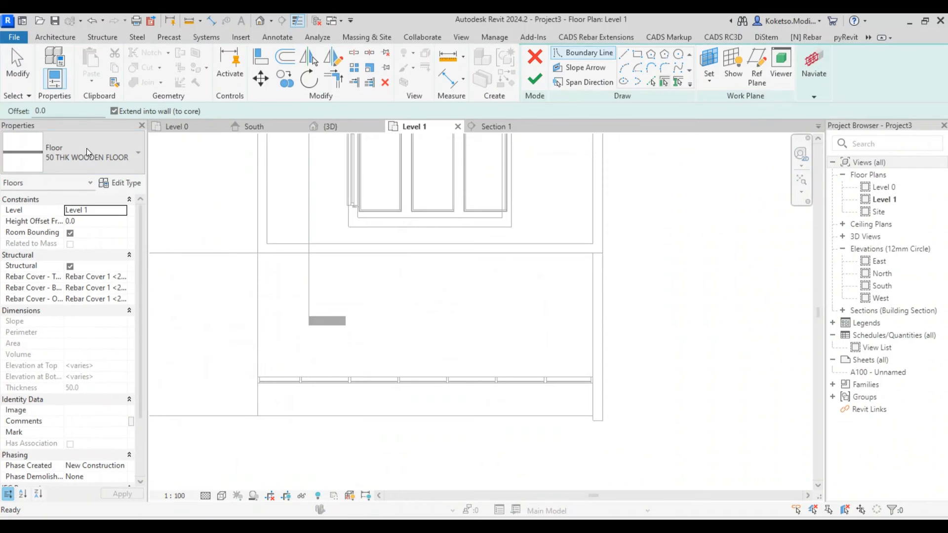
pyautogui.click(642, 55)
pyautogui.click(257, 254)
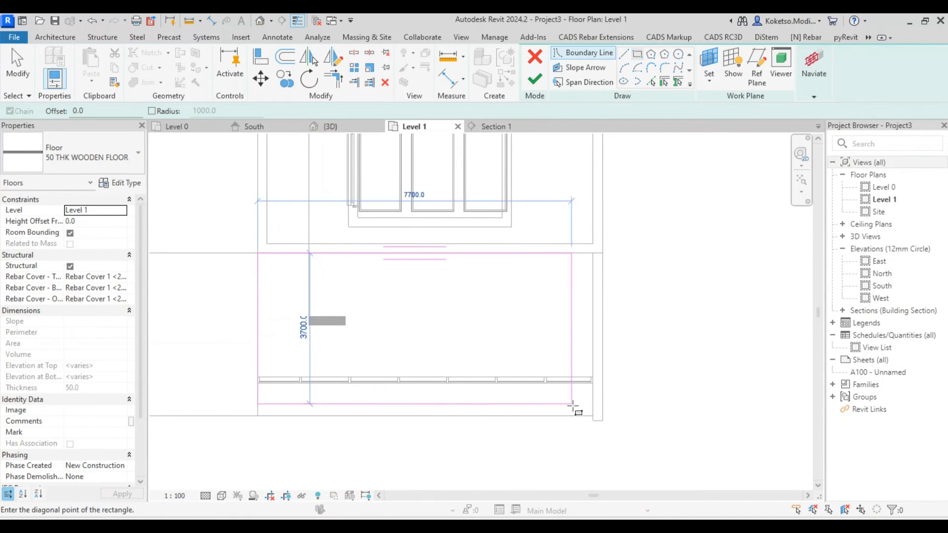
pyautogui.click(593, 416)
pyautogui.press('Escape')
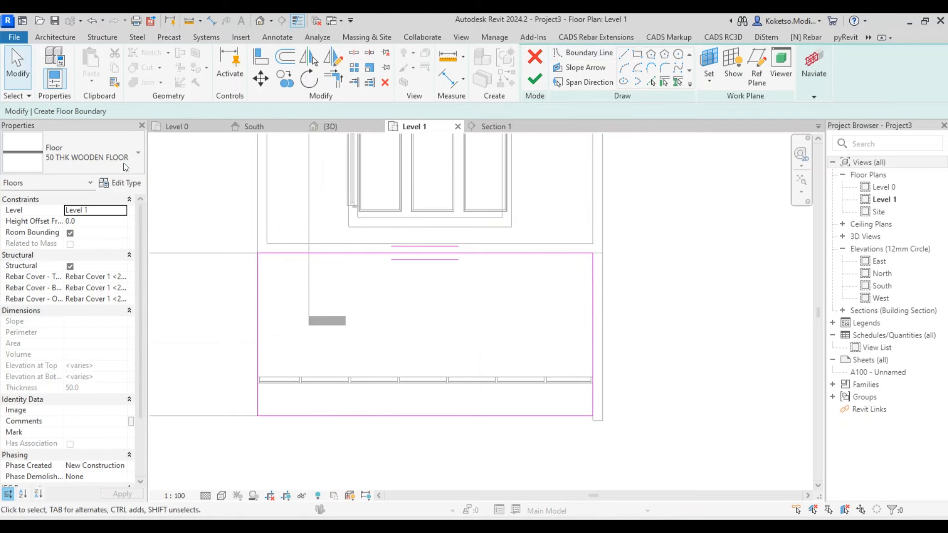
# Duplicate the 50 THK WOODEN FLOOR type as 50 THK ROOF FLOOR for the sketched floor.
pyautogui.click(122, 183)
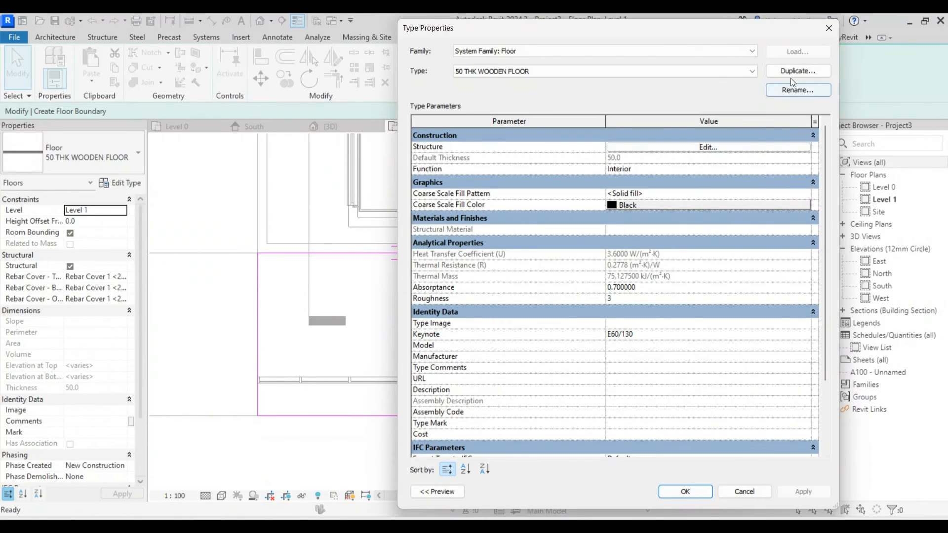
pyautogui.click(797, 72)
pyautogui.doubleClick(397, 367)
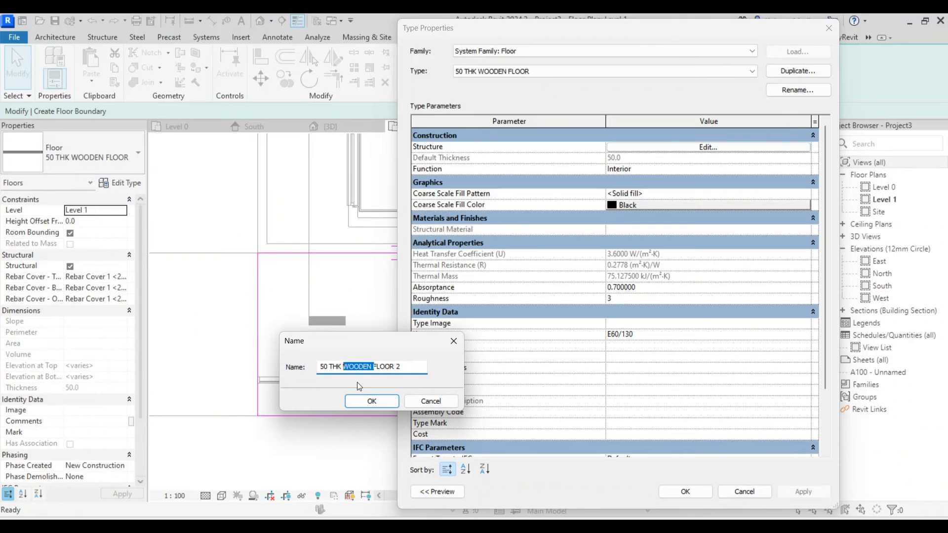
pyautogui.write('ROOF')
pyautogui.click(371, 401)
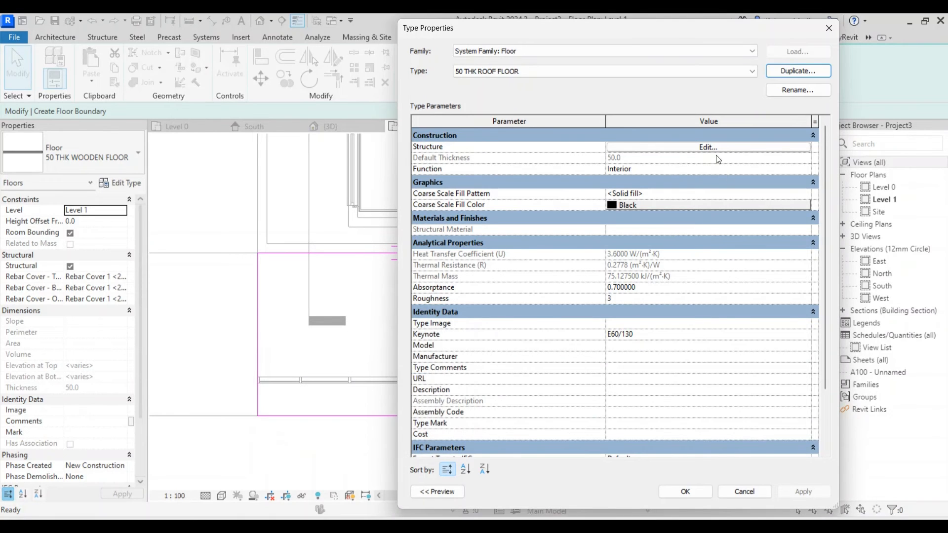
# Set the new floor type's Wood Flooring structure layer to a thickness of 150 and finish the floor sketch.
pyautogui.click(674, 147)
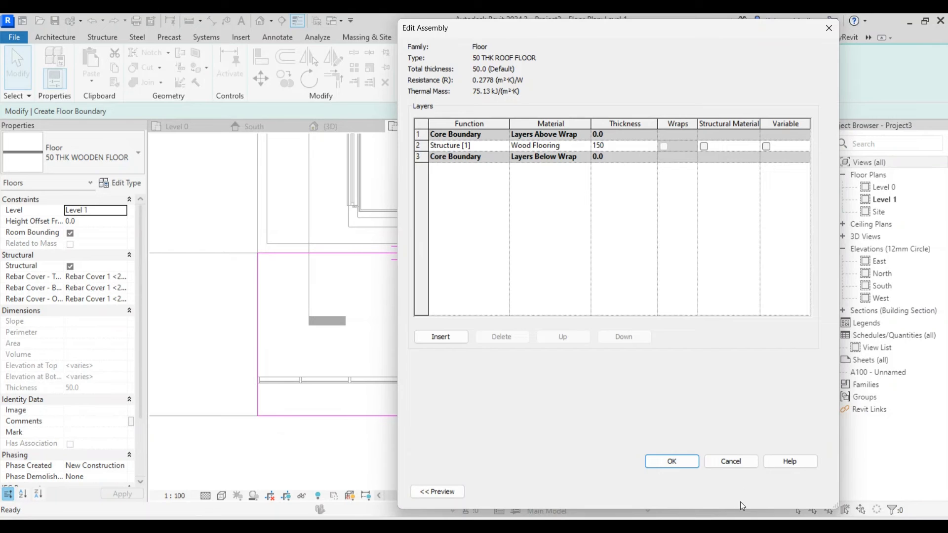
pyautogui.click(670, 461)
pyautogui.click(685, 492)
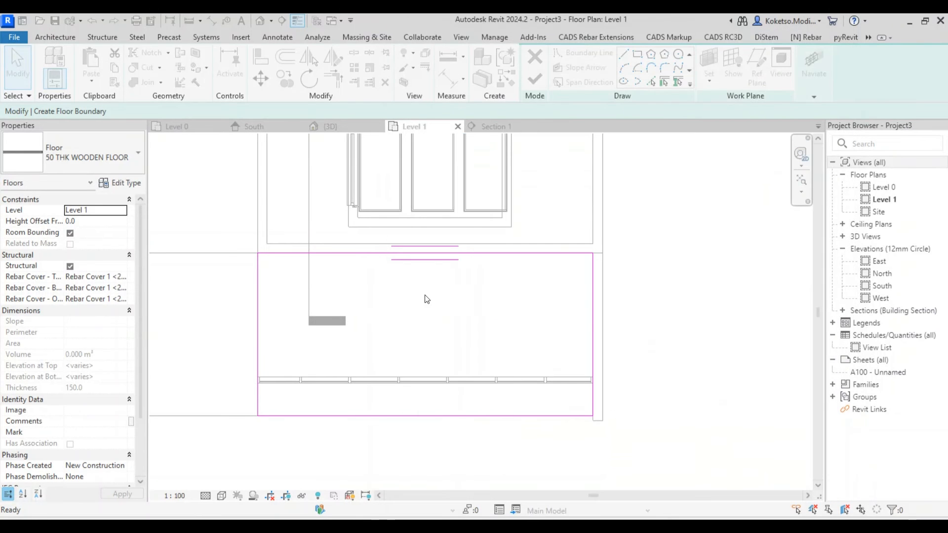
pyautogui.click(529, 62)
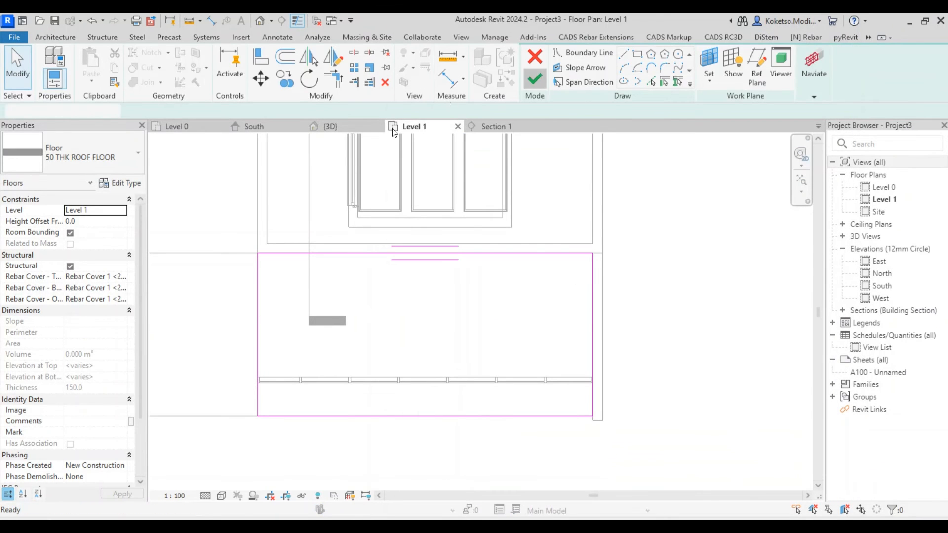
# Examine the new roof floor's position above the curtain wall and against the building in the 3D view.
pyautogui.click(342, 126)
pyautogui.keyDown('shift'); pyautogui.moveTo(494, 333); pyautogui.dragTo(538, 275, button='middle'); pyautogui.keyUp('shift')
pyautogui.scroll(3, 527, 257)
pyautogui.press('Escape')
pyautogui.keyDown('shift'); pyautogui.moveTo(526, 327); pyautogui.dragTo(618, 386, button='middle'); pyautogui.keyUp('shift')
pyautogui.click(394, 286)
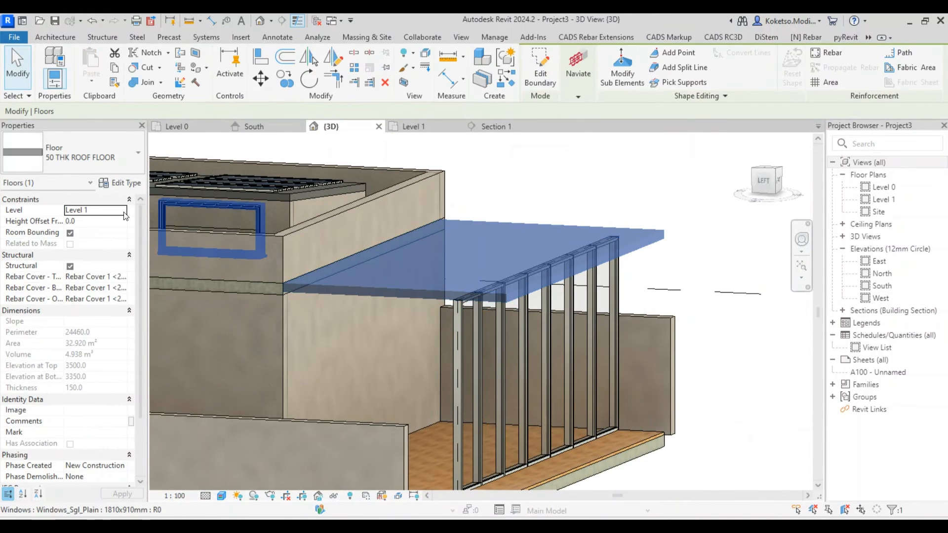
pyautogui.click(450, 332)
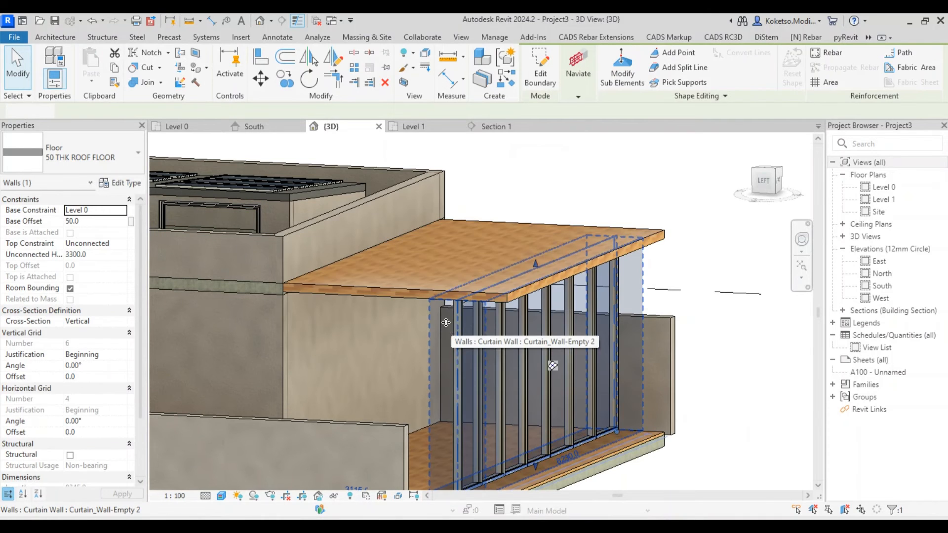
pyautogui.click(384, 288)
pyautogui.press('Escape')
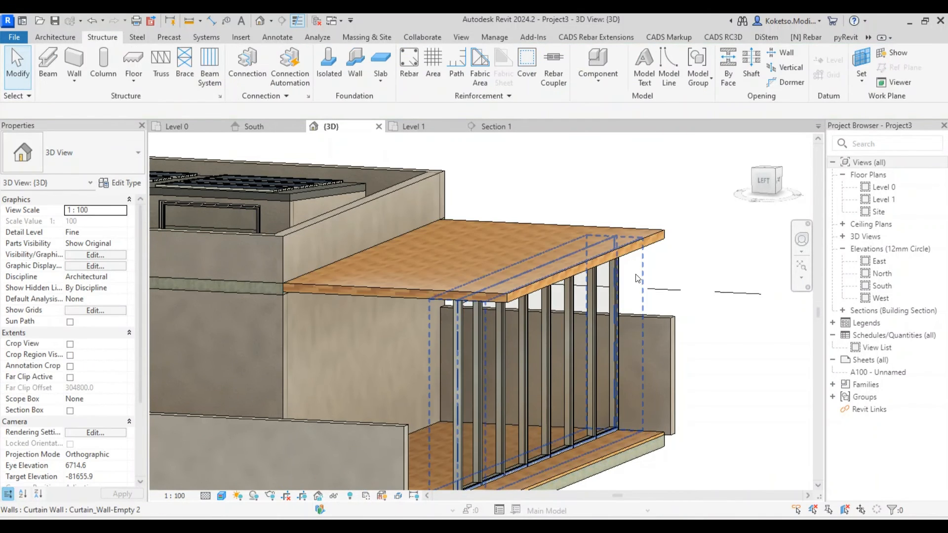
pyautogui.keyDown('shift'); pyautogui.moveTo(398, 306); pyautogui.dragTo(633, 425, button='middle'); pyautogui.keyUp('shift')
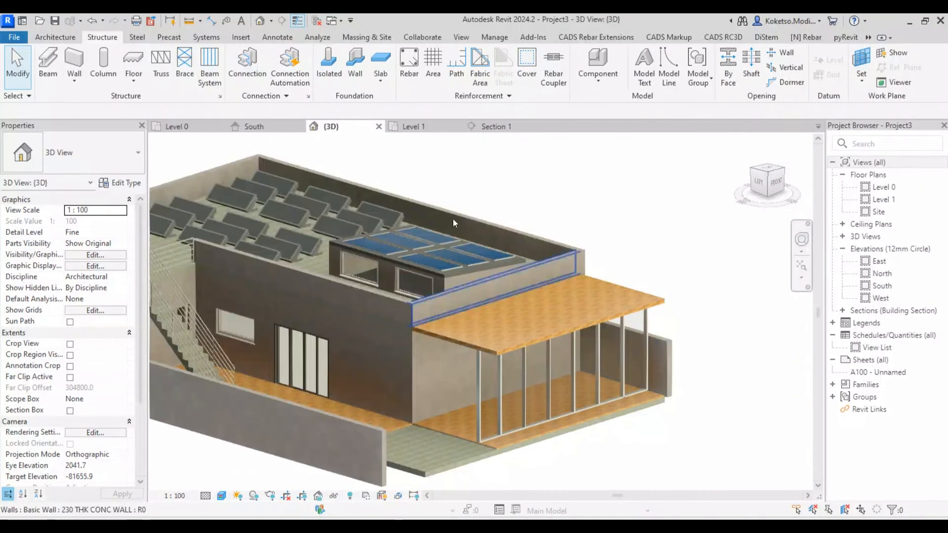
# Start a structural floor in the Level 1 plan and duplicate the 50 THK ROOF FLOOR type as GRASS.
pyautogui.click(429, 127)
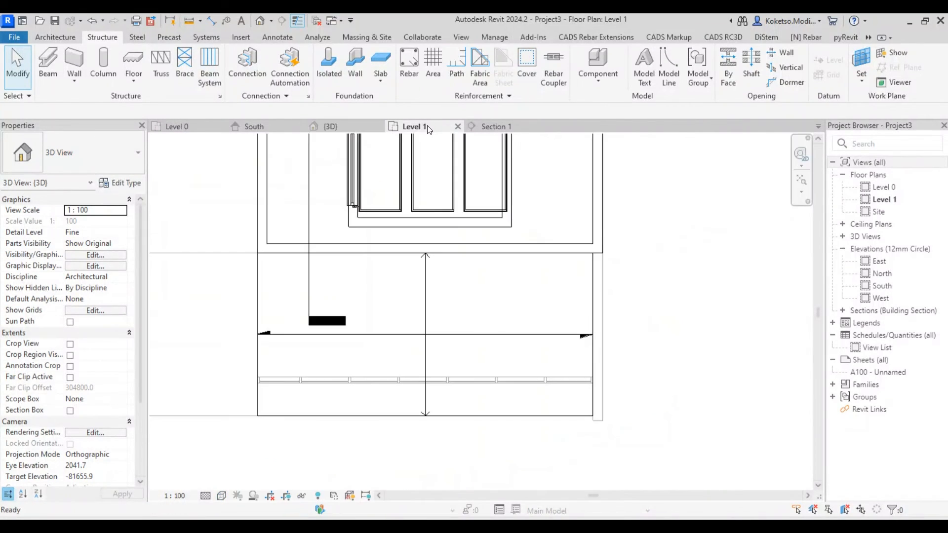
pyautogui.click(429, 316)
pyautogui.press('Escape')
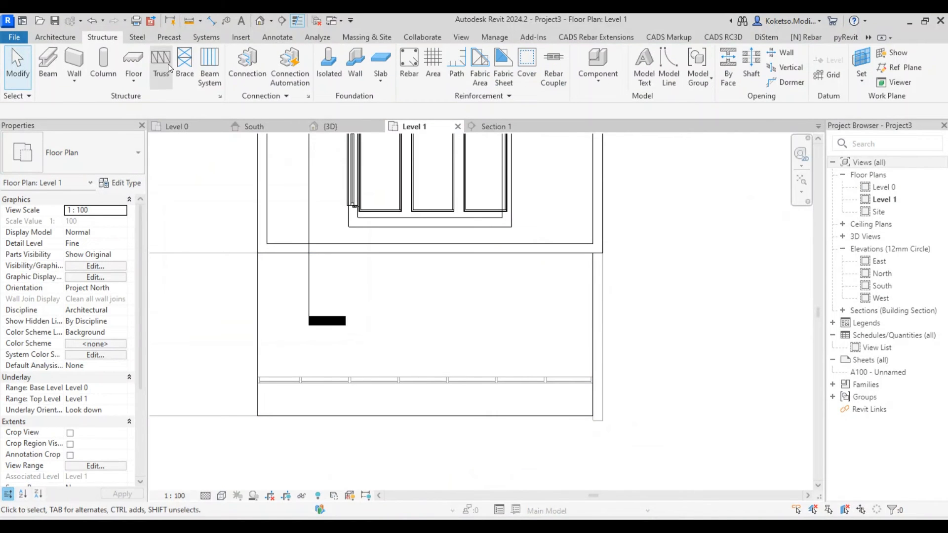
pyautogui.click(131, 74)
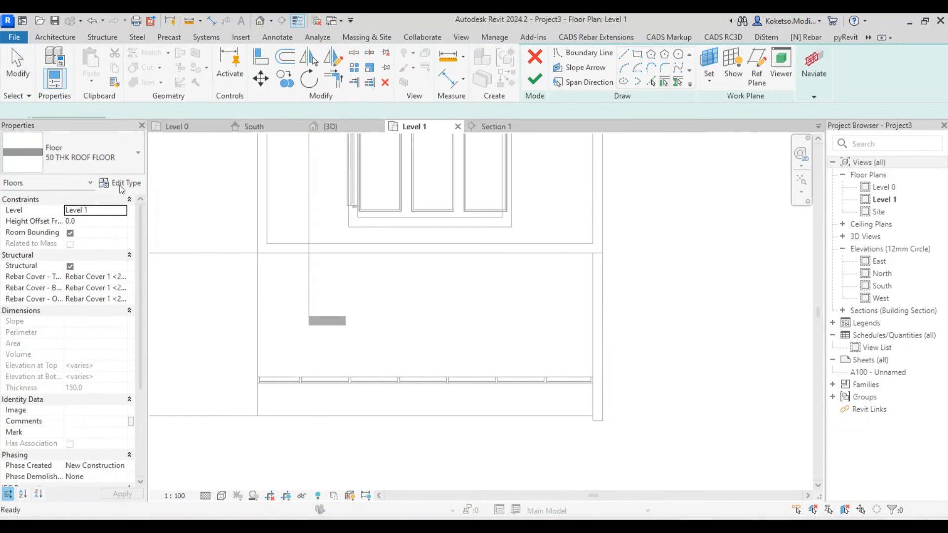
pyautogui.click(127, 183)
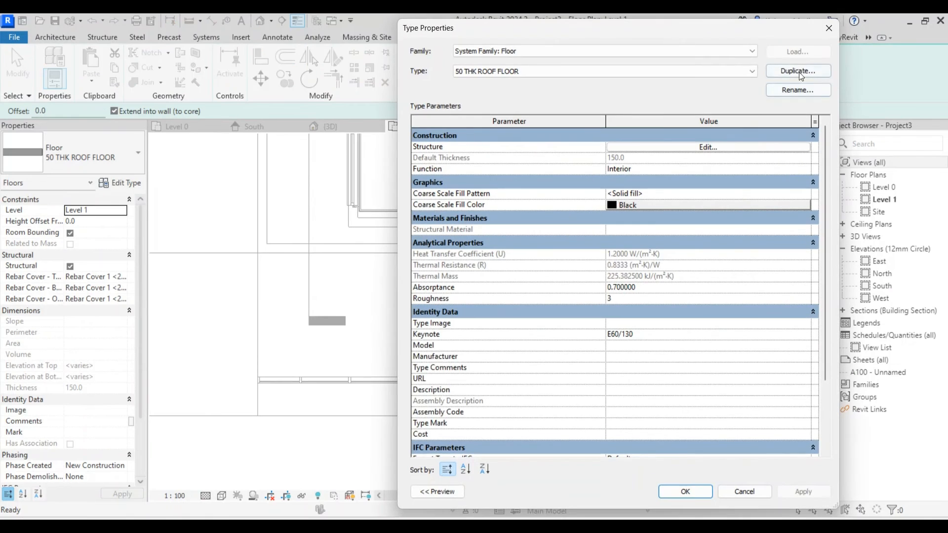
pyautogui.click(798, 71)
pyautogui.write('GRASS')
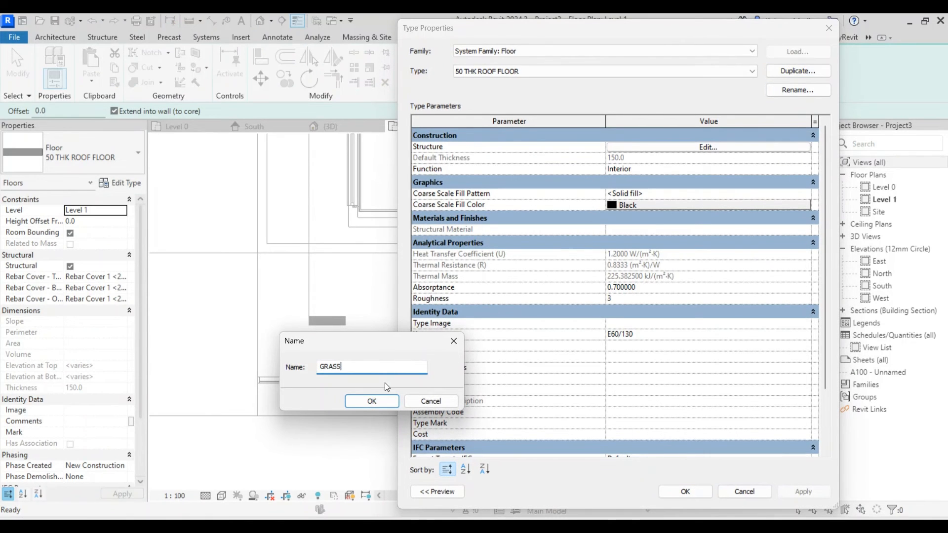
pyautogui.press('Return')
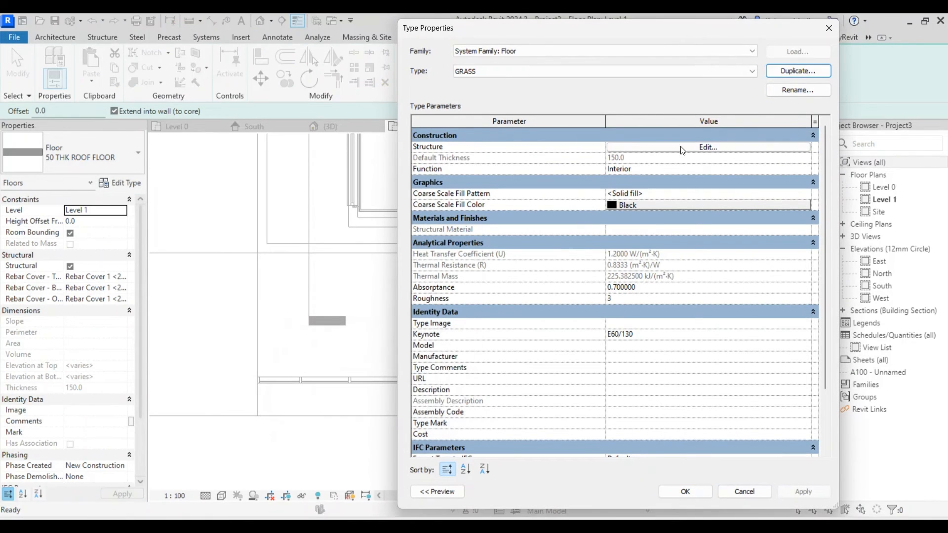
# Set the GRASS type's structure layer to a thickness of 5 with the library's Grass material.
pyautogui.click(681, 146)
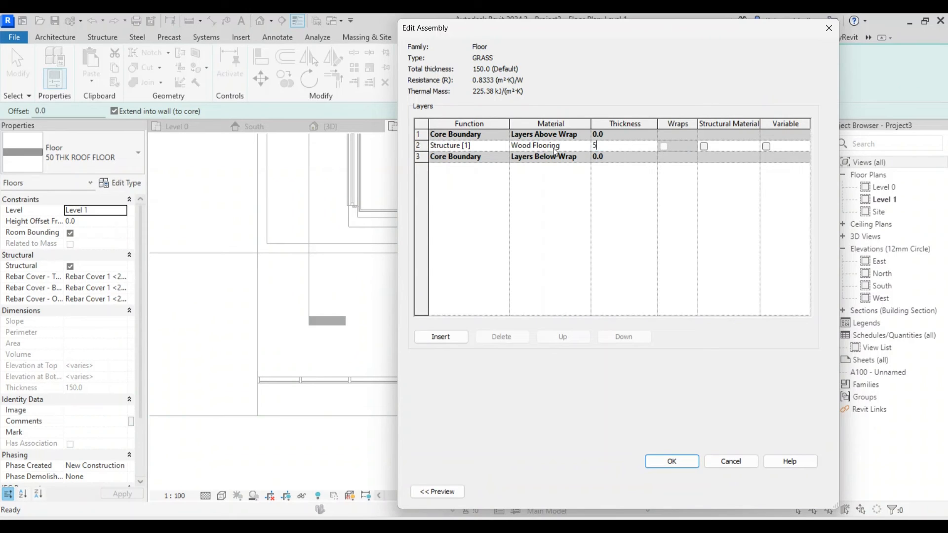
pyautogui.click(585, 145)
pyautogui.click(585, 145)
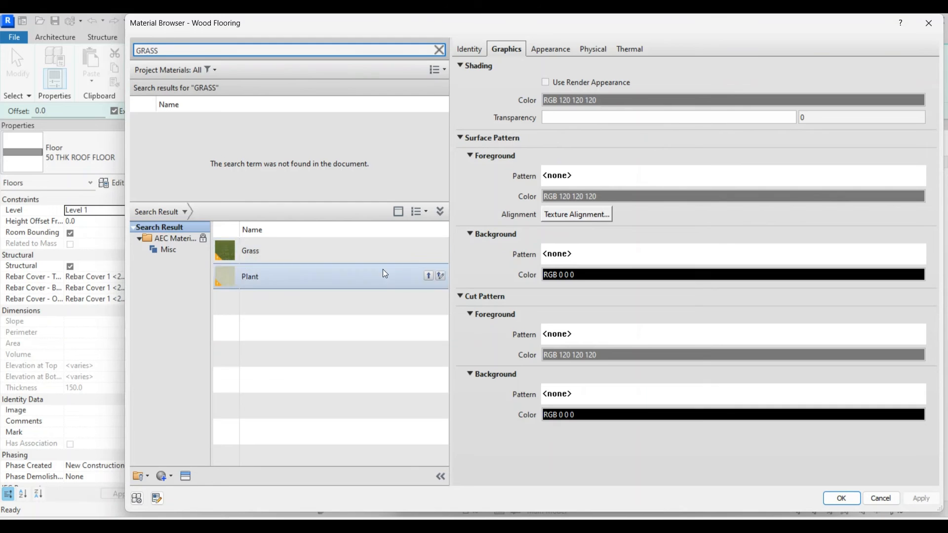
pyautogui.click(428, 252)
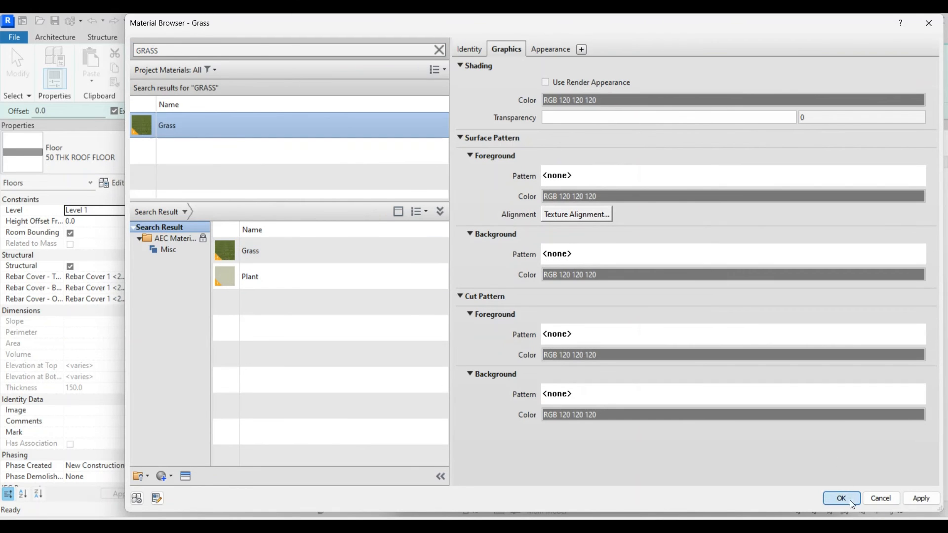
pyautogui.click(843, 499)
pyautogui.click(671, 460)
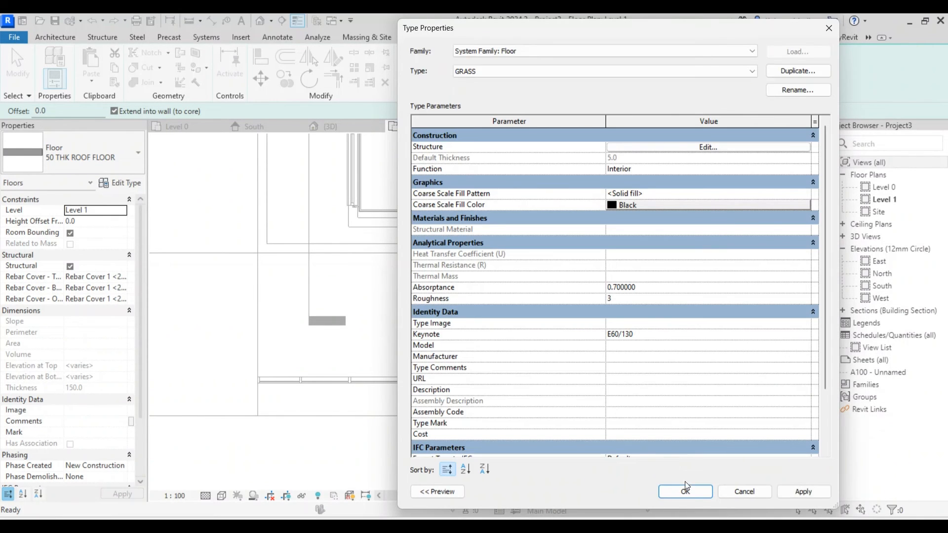
pyautogui.click(688, 490)
# Sketch a rectangular grass floor boundary over the roof floor's outline, set its height offset to 150, and finish the sketch.
pyautogui.click(638, 54)
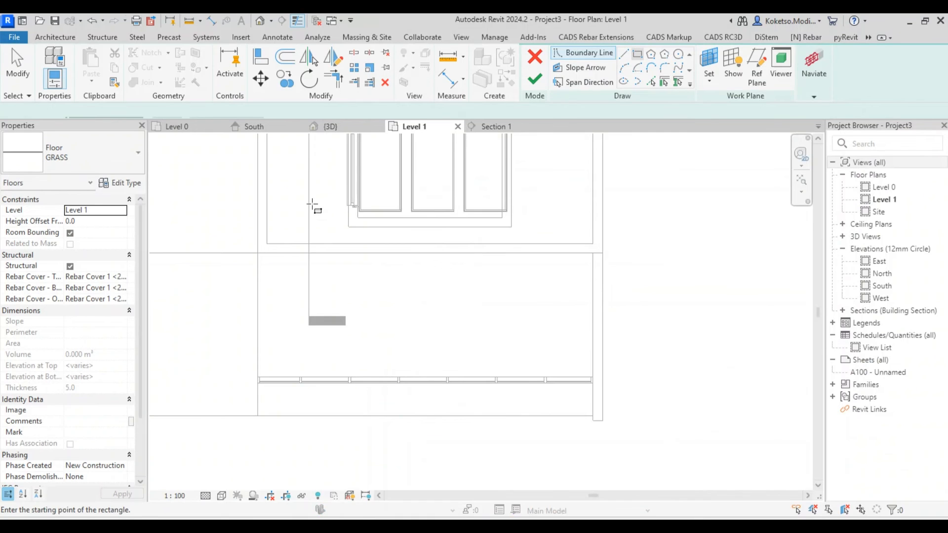
pyautogui.click(593, 416)
pyautogui.press('Escape')
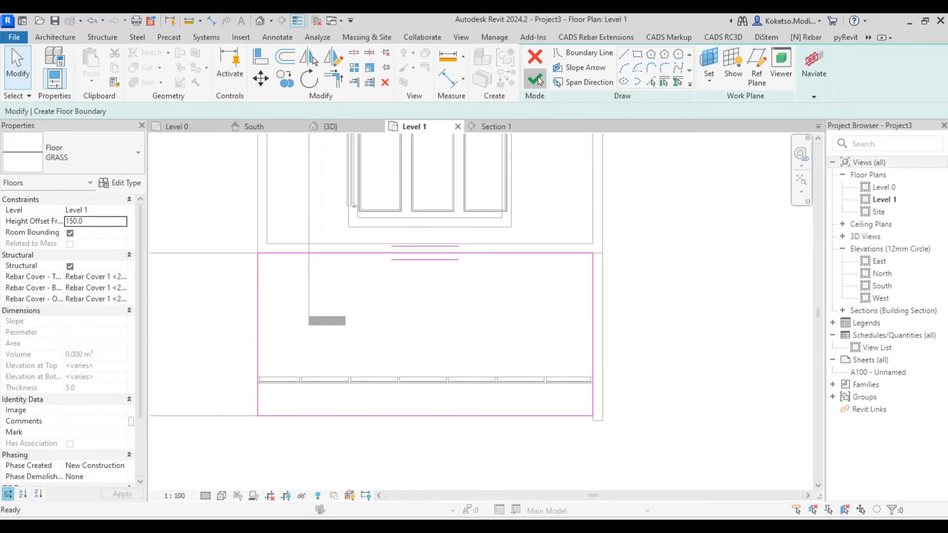
pyautogui.click(535, 80)
# In the 3D view, align the grass floor vertically with the top of the wooden roof floor.
pyautogui.click(348, 126)
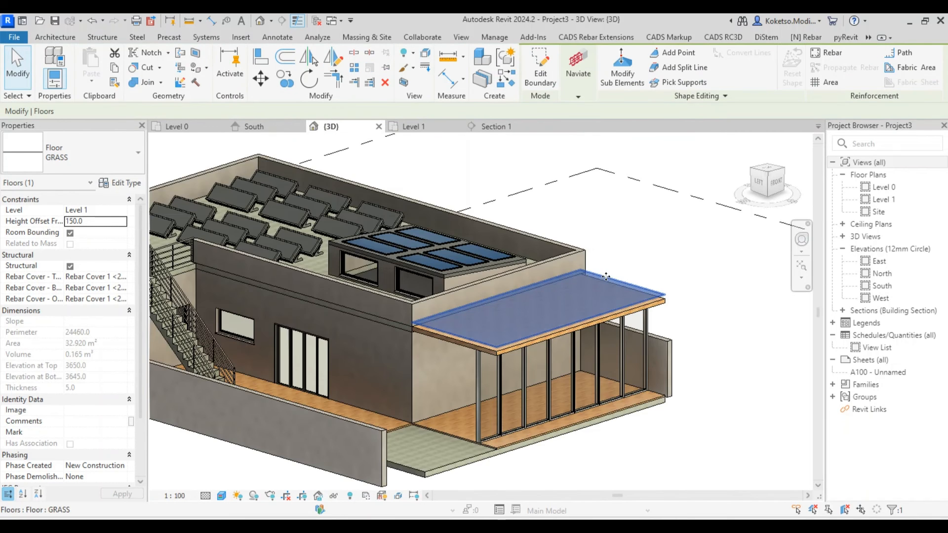
pyautogui.scroll(4, 543, 346)
pyautogui.press('Escape')
pyautogui.scroll(5, 443, 393)
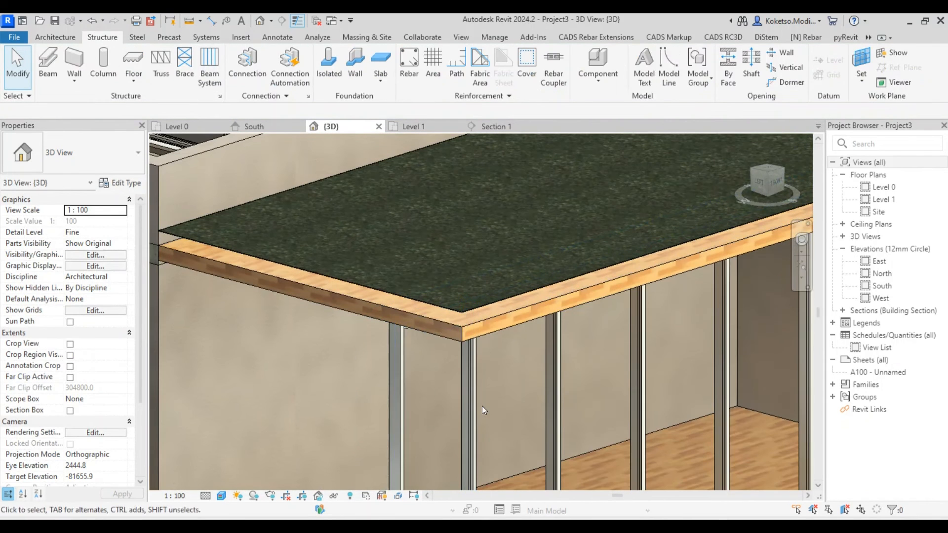
pyautogui.press('a')
pyautogui.press('l')
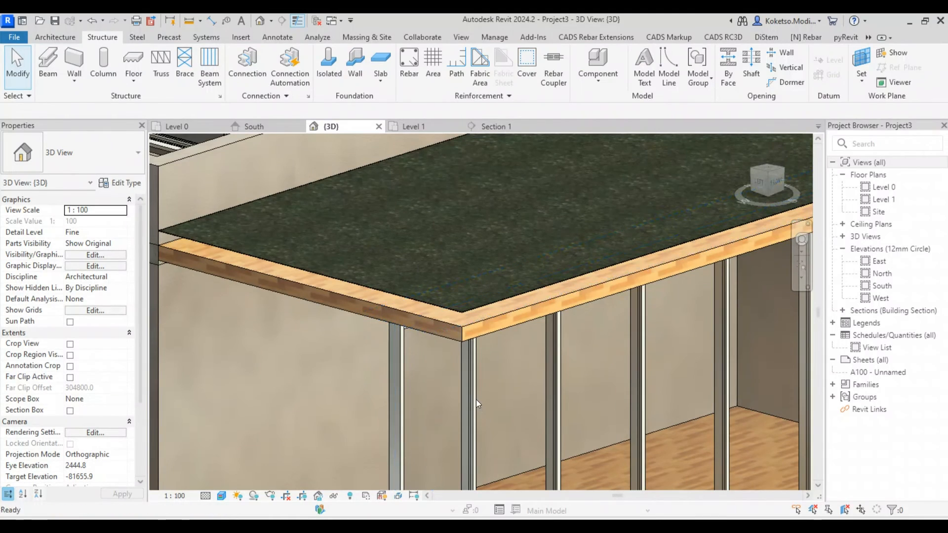
pyautogui.scroll(-2, 481, 322)
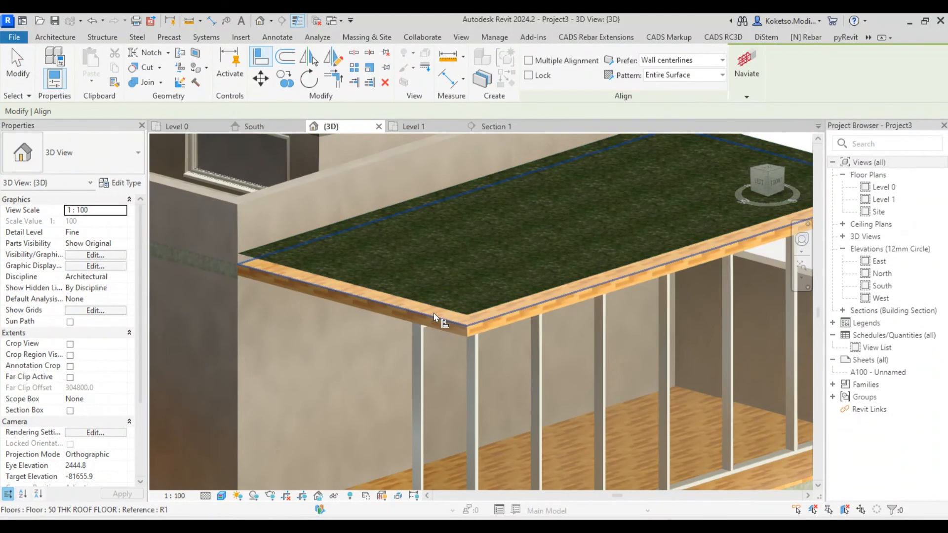
pyautogui.click(433, 313)
pyautogui.scroll(5, 433, 313)
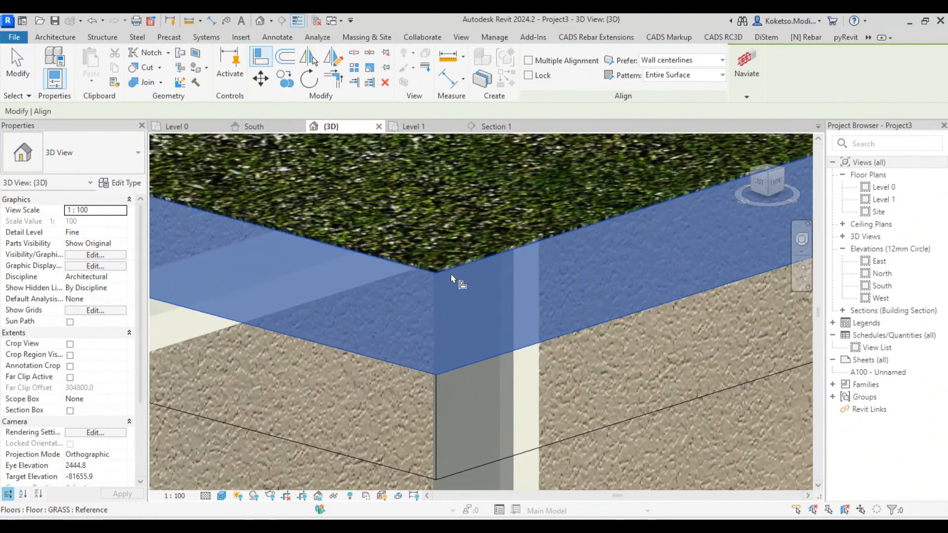
pyautogui.click(439, 287)
pyautogui.scroll(-5, 415, 316)
pyautogui.press('Escape')
pyautogui.press('Escape')
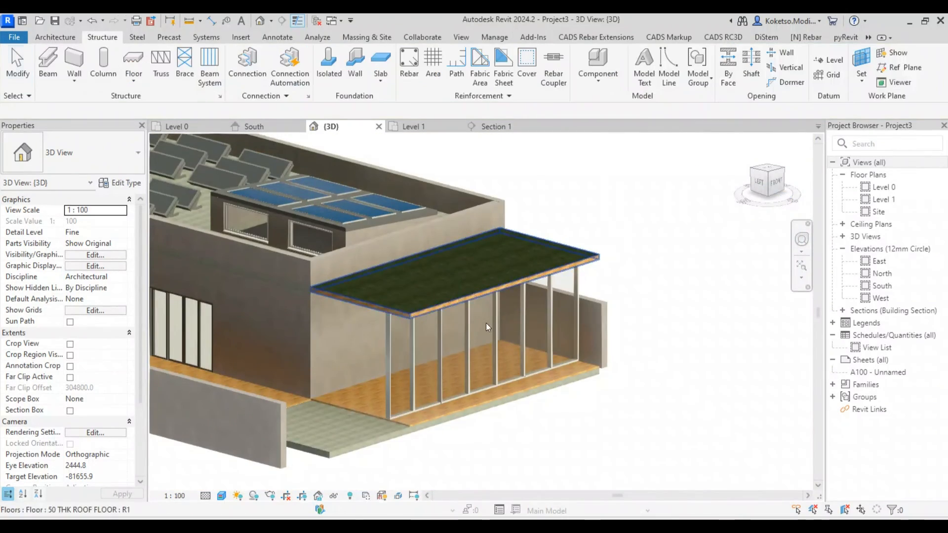
# Examine the grass-covered roof, curtain wall screen and side yard from several angles in the 3D view.
pyautogui.scroll(-3, 672, 344)
pyautogui.moveTo(684, 420); pyautogui.dragTo(659, 429, button='middle')
pyautogui.scroll(-1, 689, 432)
pyautogui.scroll(2, 648, 328)
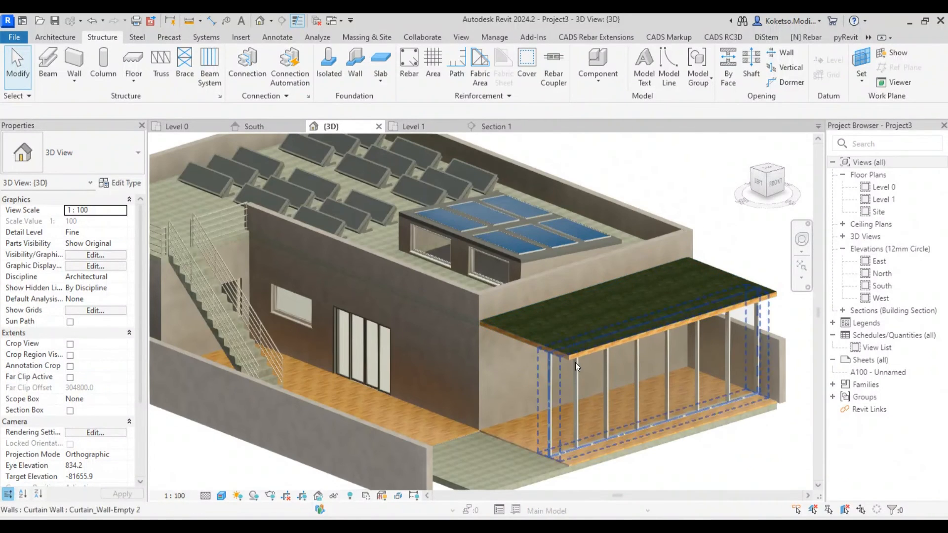
pyautogui.scroll(2, 565, 329)
pyautogui.scroll(-1, 534, 311)
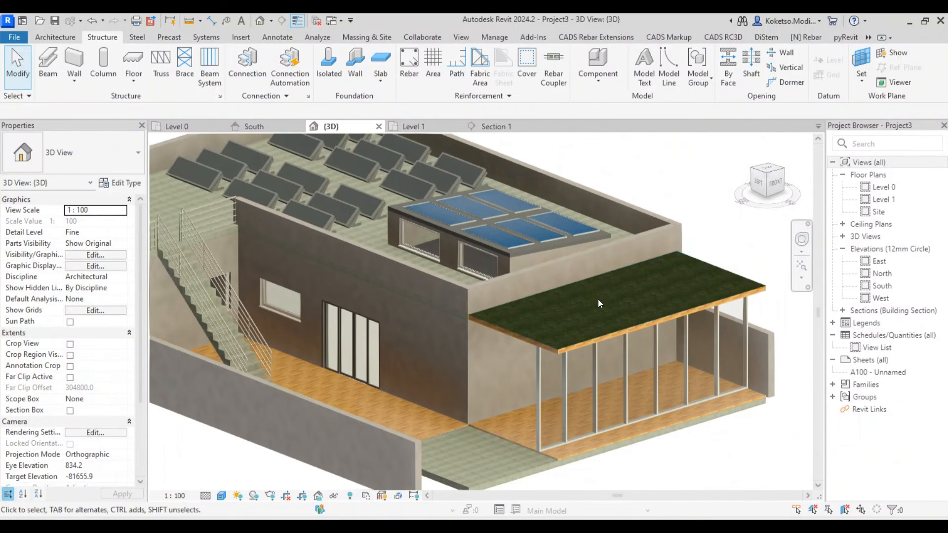
pyautogui.keyDown('shift'); pyautogui.moveTo(598, 300); pyautogui.dragTo(450, 441, button='middle'); pyautogui.keyUp('shift')
pyautogui.click(398, 430)
pyautogui.press('Escape')
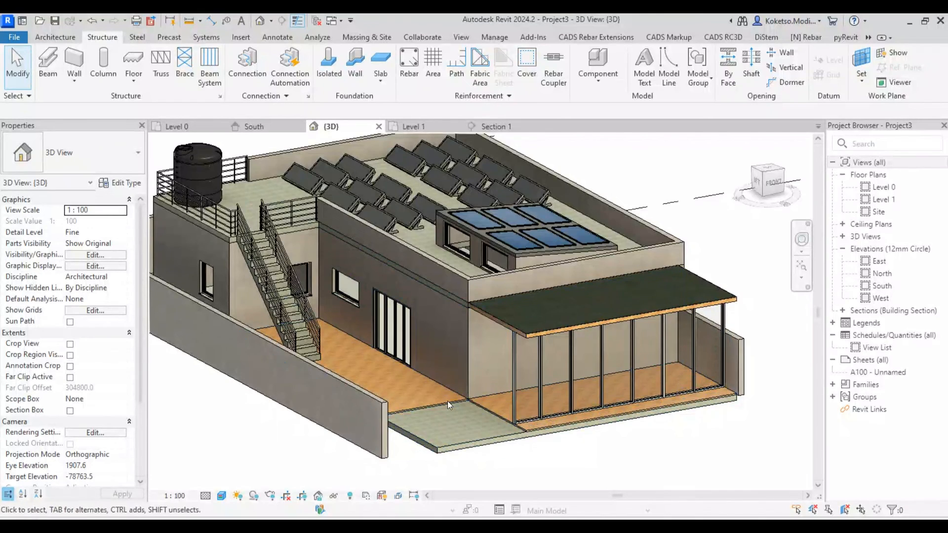
pyautogui.keyDown('shift'); pyautogui.moveTo(448, 401); pyautogui.dragTo(306, 146, button='middle'); pyautogui.keyUp('shift')
# In the Level 0 plan, place three 003_3_Seater_LC2_Petit_Sofa components in a row along the south wall, their fronts about 900 mm from it.
pyautogui.click(413, 127)
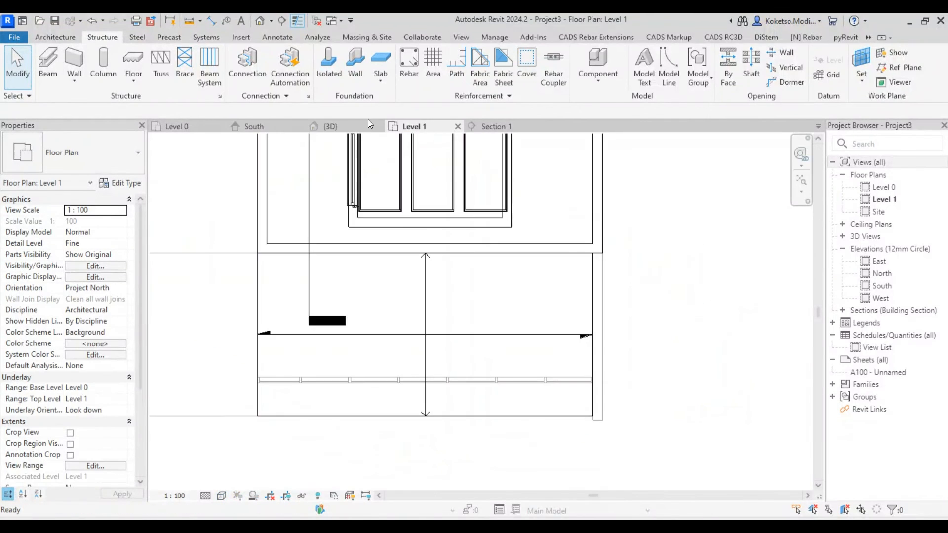
pyautogui.click(187, 126)
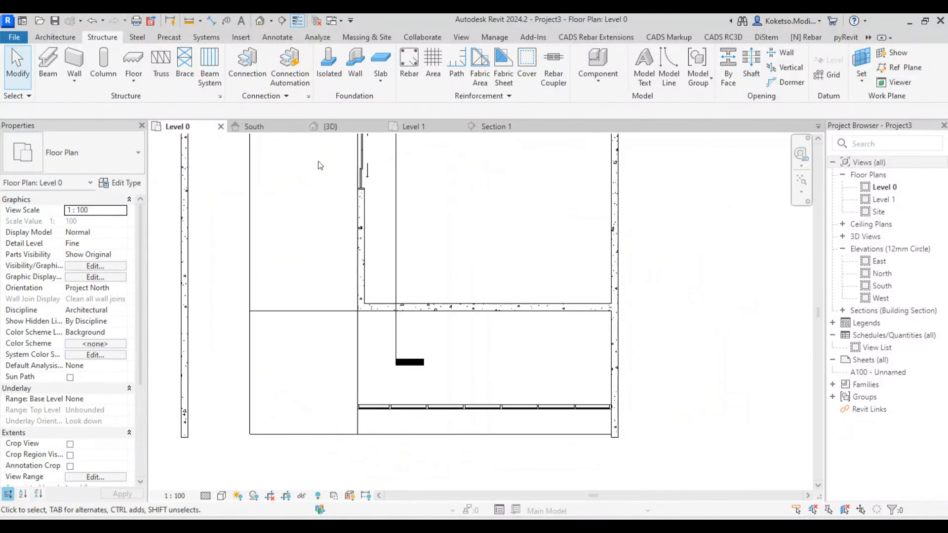
pyautogui.click(67, 33)
pyautogui.click(139, 59)
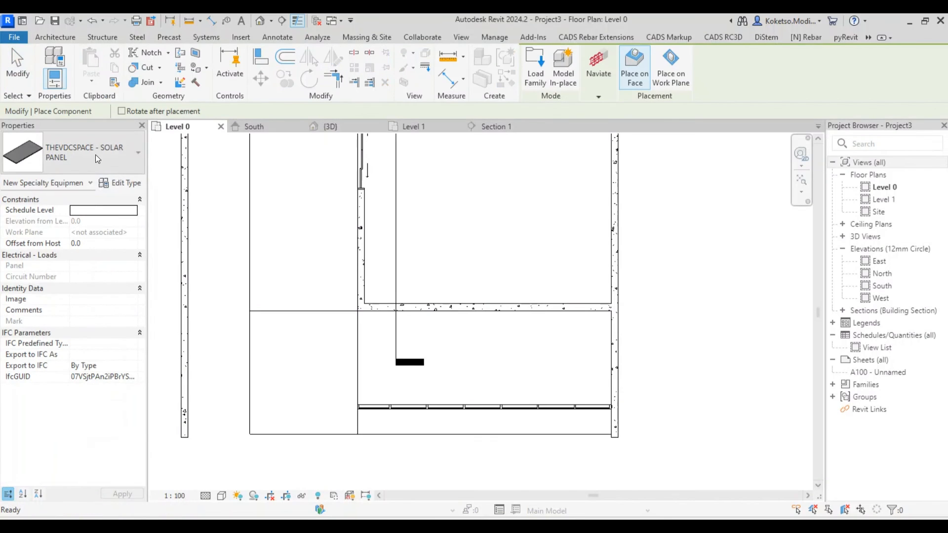
pyautogui.click(96, 147)
pyautogui.scroll(5, 66, 310)
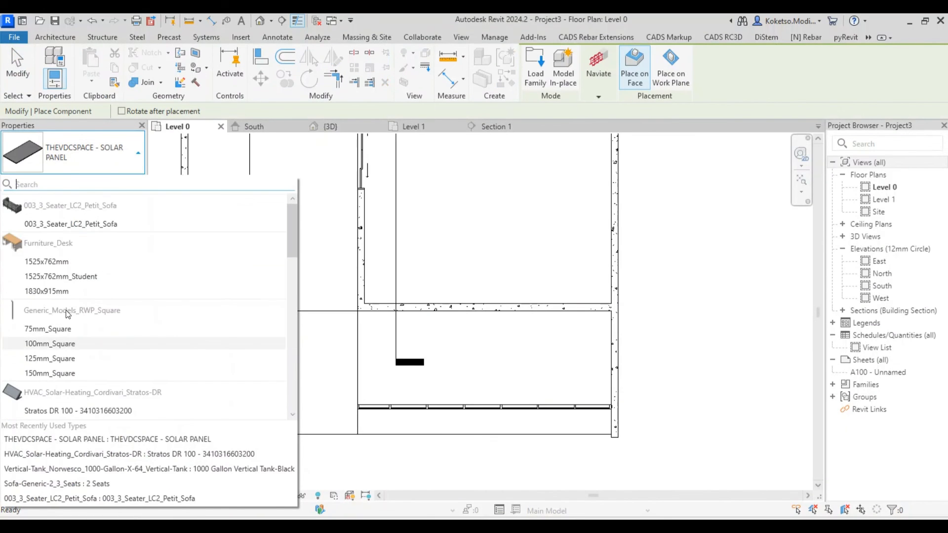
pyautogui.click(71, 224)
pyautogui.scroll(2, 434, 336)
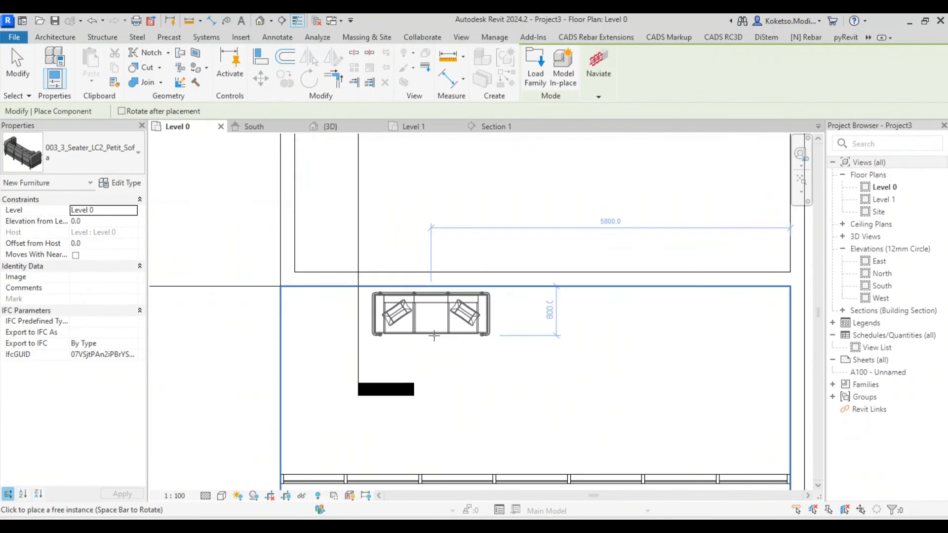
pyautogui.click(375, 343)
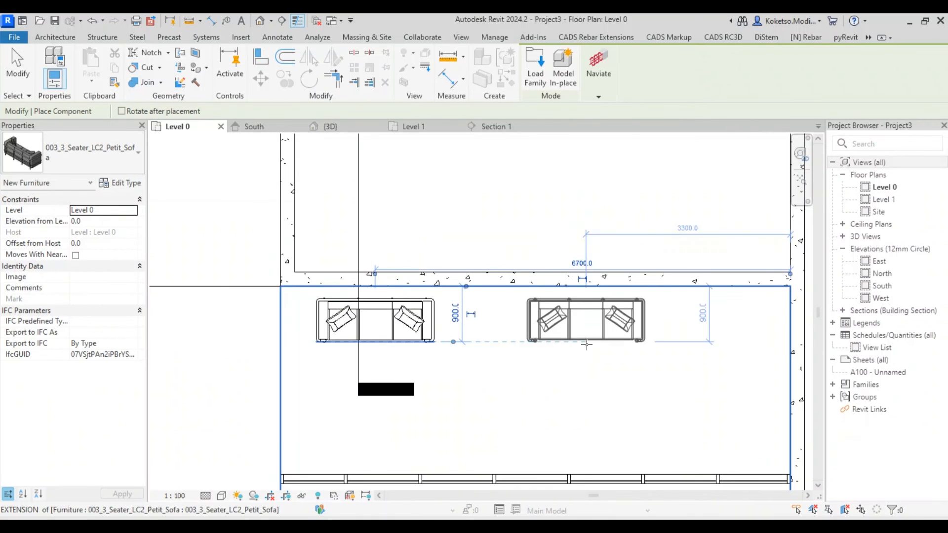
pyautogui.click(536, 342)
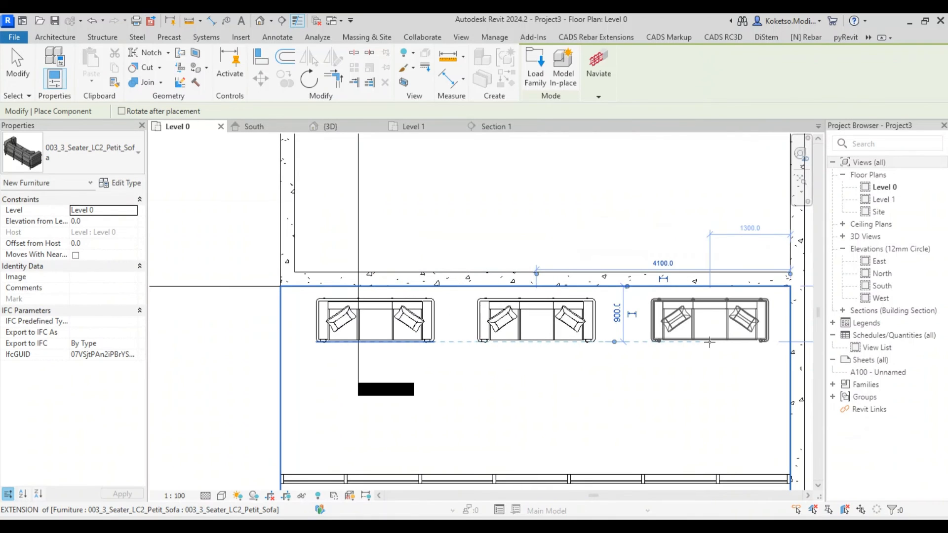
pyautogui.click(704, 342)
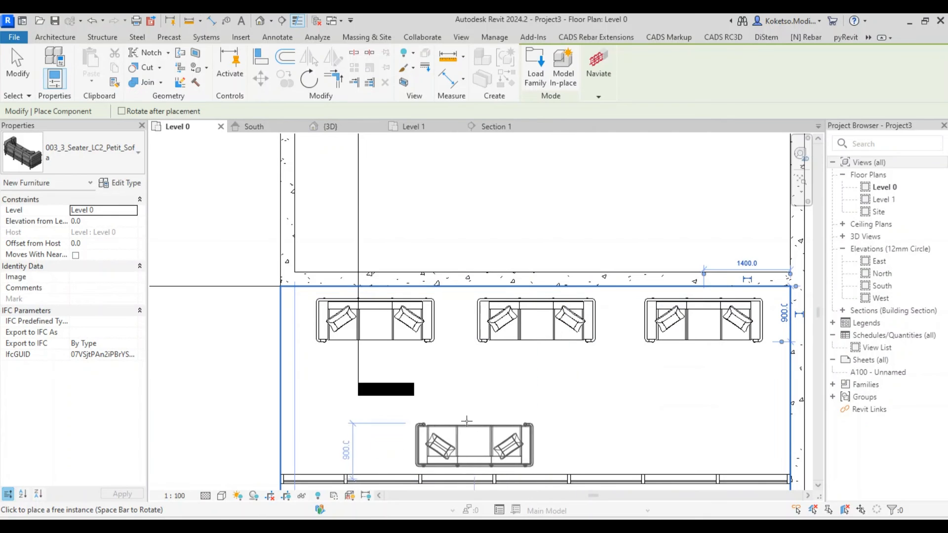
# Place two more three-seater sofas beside the curtain wall, turned to face the row along the building, and end the placement.
pyautogui.click(442, 421)
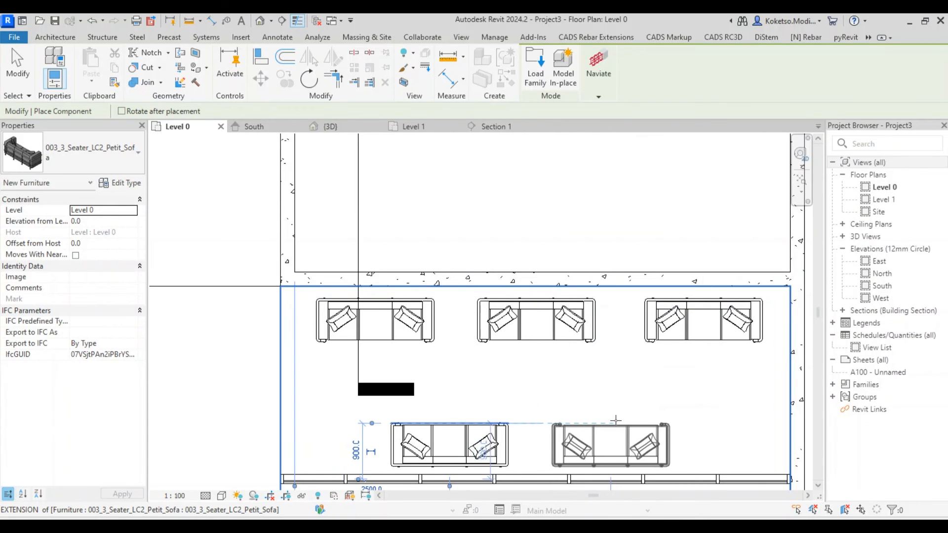
pyautogui.click(625, 421)
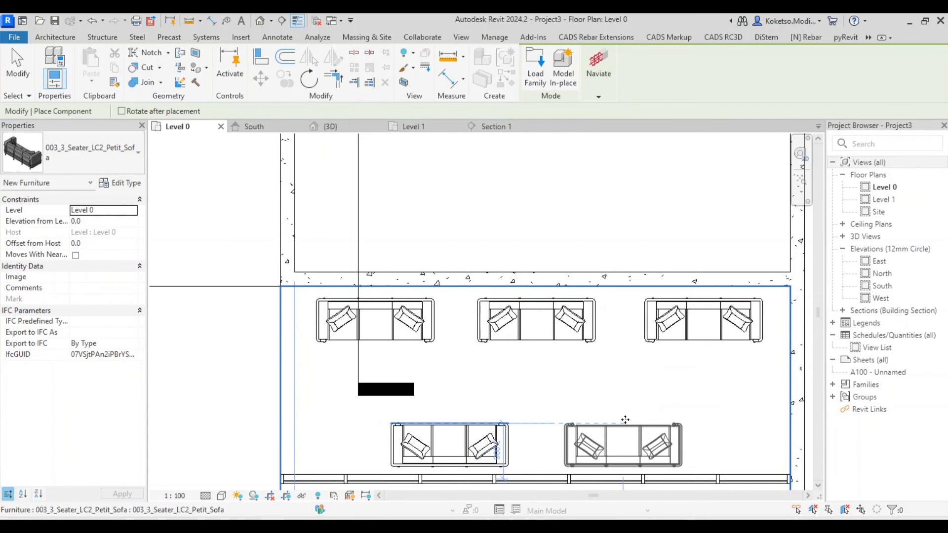
pyautogui.press('Escape')
pyautogui.press('Escape')
# Examine the furnished patio and side yard in the 3D view and select the building's foundation slab.
pyautogui.click(310, 130)
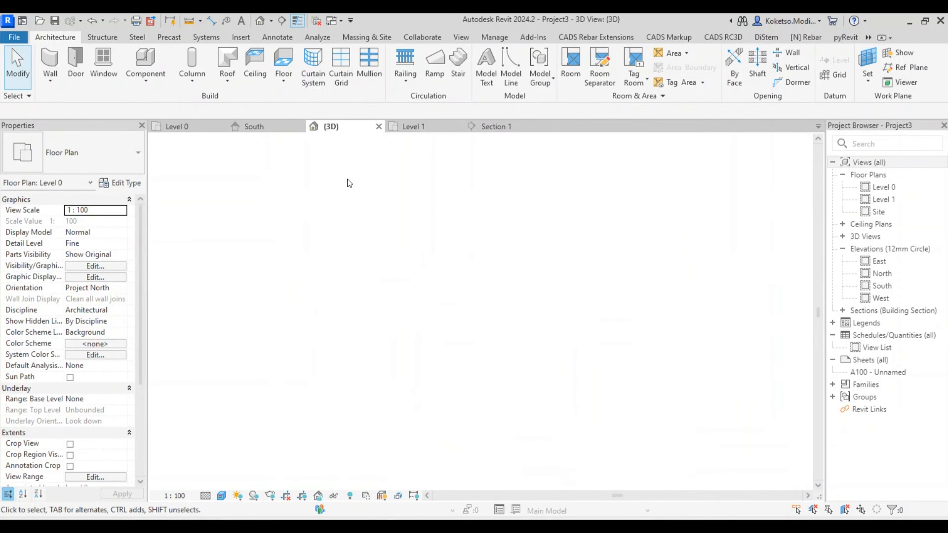
pyautogui.keyDown('shift'); pyautogui.moveTo(517, 413); pyautogui.dragTo(553, 429, button='middle'); pyautogui.keyUp('shift')
pyautogui.scroll(2, 549, 372)
pyautogui.scroll(-2, 469, 430)
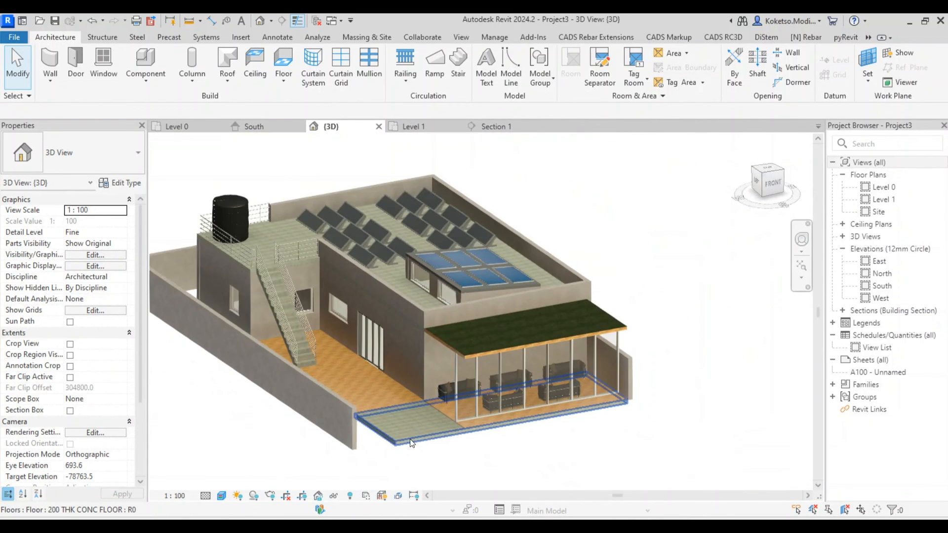
pyautogui.keyDown('shift'); pyautogui.moveTo(394, 343); pyautogui.dragTo(345, 419, button='middle'); pyautogui.keyUp('shift')
pyautogui.scroll(1, 349, 411)
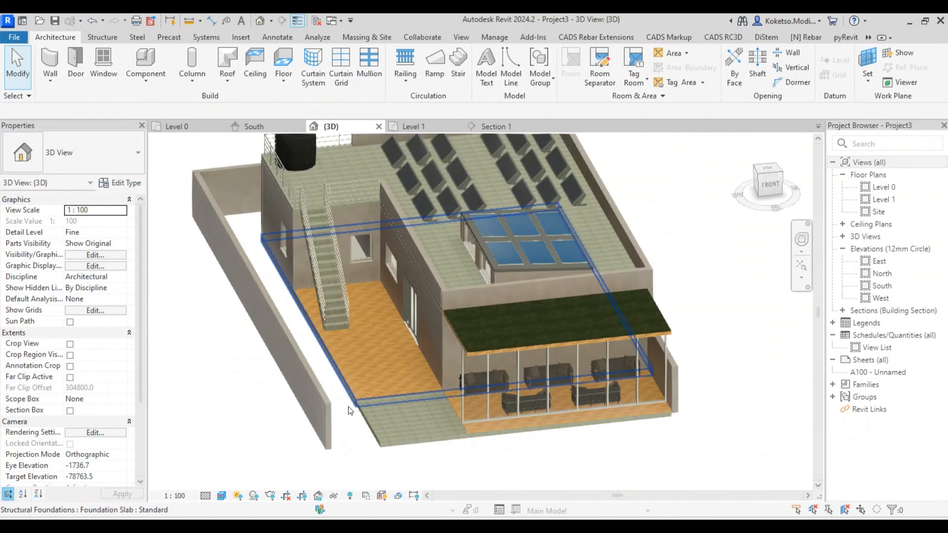
pyautogui.click(350, 411)
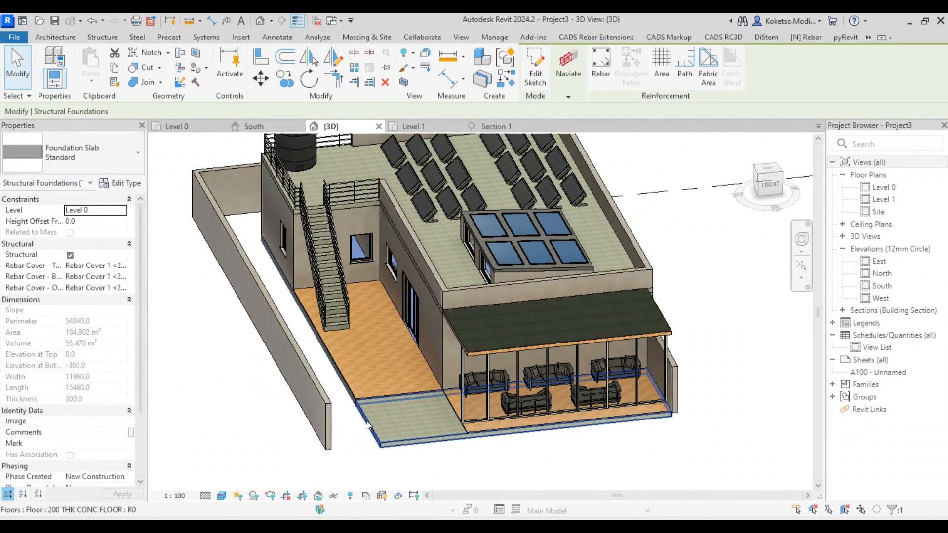
# In the Level 0 plan, open the boundary sketch of the 200 THK CONC FLOOR in front of the building for editing.
pyautogui.click(412, 128)
pyautogui.scroll(-5, 406, 356)
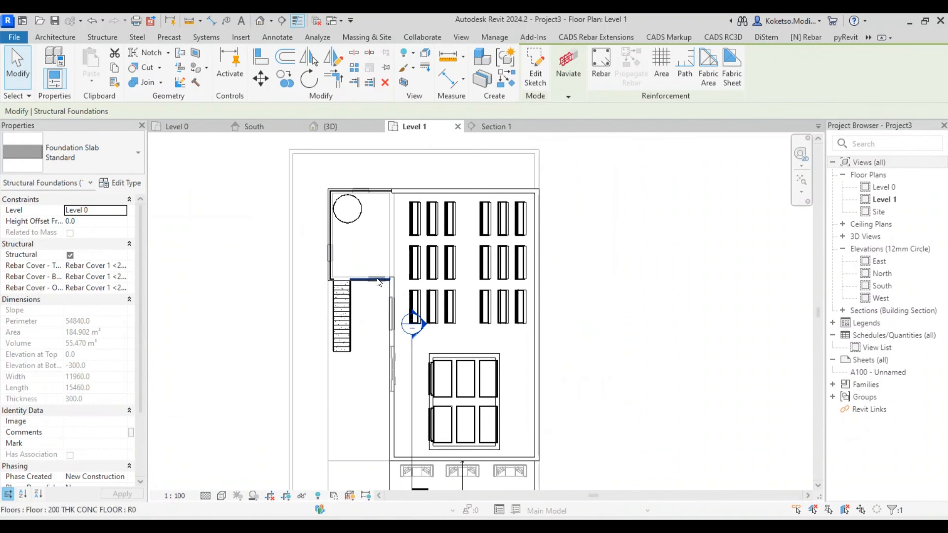
pyautogui.click(186, 127)
pyautogui.scroll(-3, 368, 338)
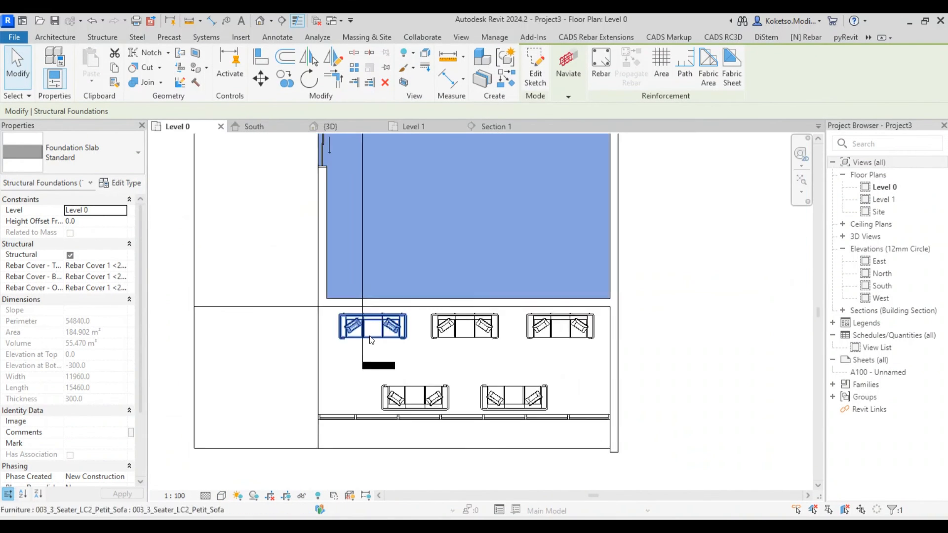
pyautogui.moveTo(413, 271); pyautogui.dragTo(416, 348, button='middle')
pyautogui.scroll(-1, 426, 360)
pyautogui.click(349, 415)
pyautogui.scroll(-2, 330, 429)
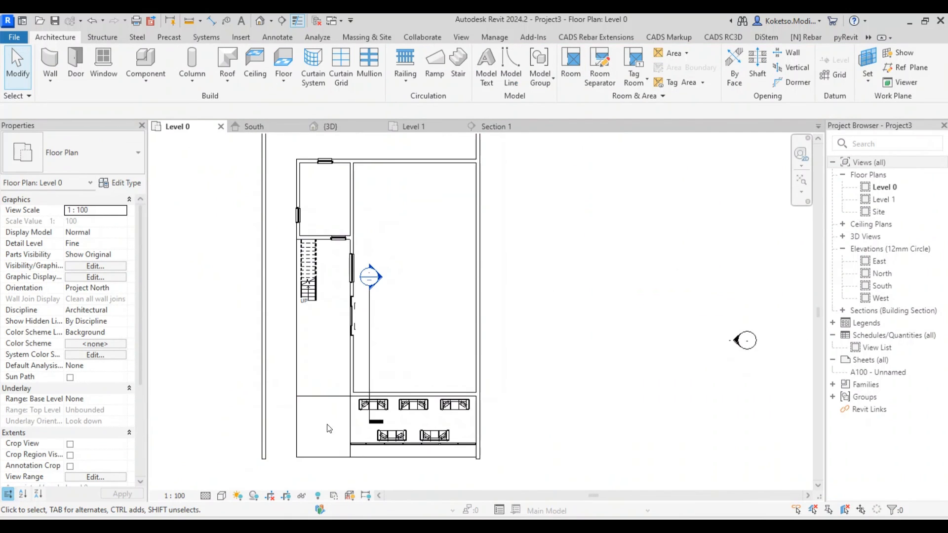
pyautogui.click(298, 420)
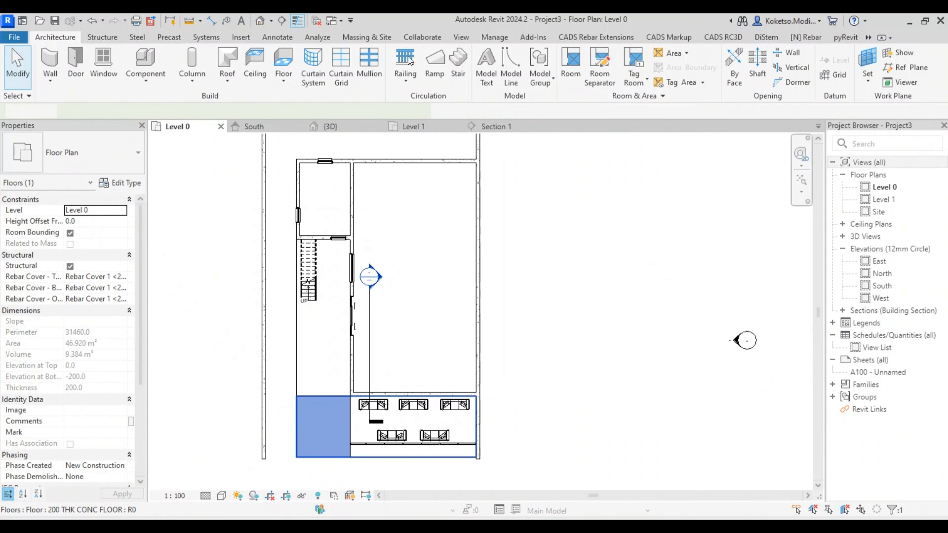
pyautogui.doubleClick(313, 422)
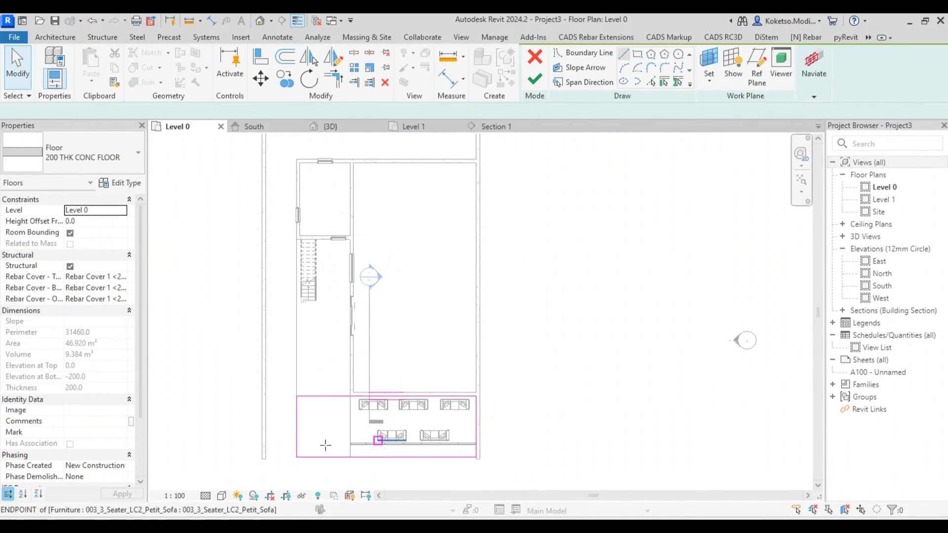
# Draw boundary lines from the slab's southwest corner along the inner faces of the west and north boundary walls to the building's northeast corner.
pyautogui.click(297, 457)
pyautogui.click(266, 457)
pyautogui.moveTo(266, 261); pyautogui.dragTo(260, 383, button='middle')
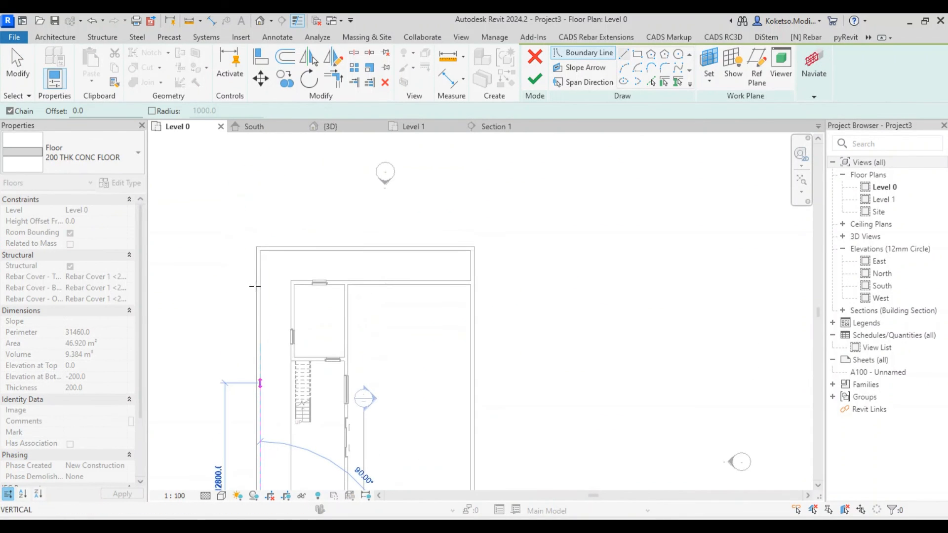
pyautogui.click(259, 250)
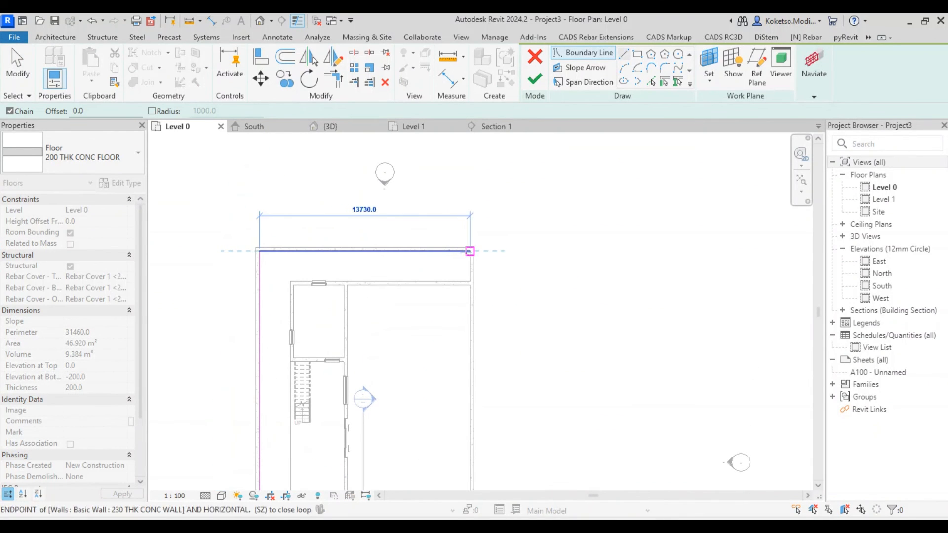
pyautogui.click(467, 271)
pyautogui.click(470, 281)
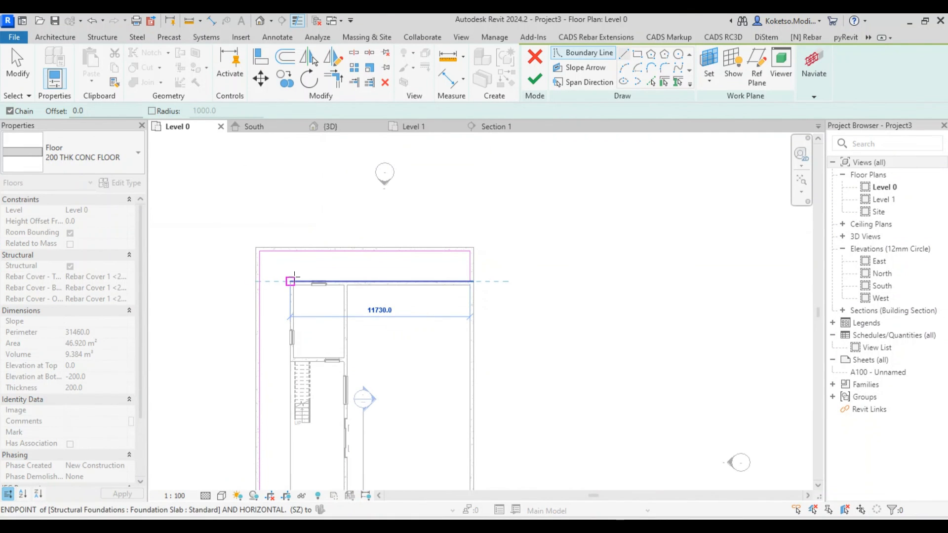
# Close the boundary along the foundation slab's north and west edges, remove the front slab's old west edge and finish the floor sketch.
pyautogui.moveTo(290, 415); pyautogui.dragTo(313, 196, button='middle')
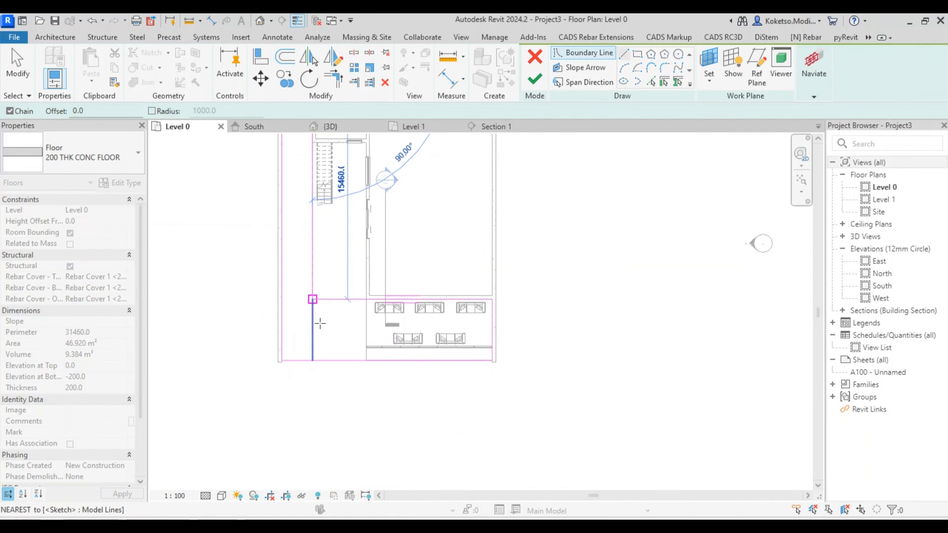
pyautogui.press('Escape')
pyautogui.press('Escape')
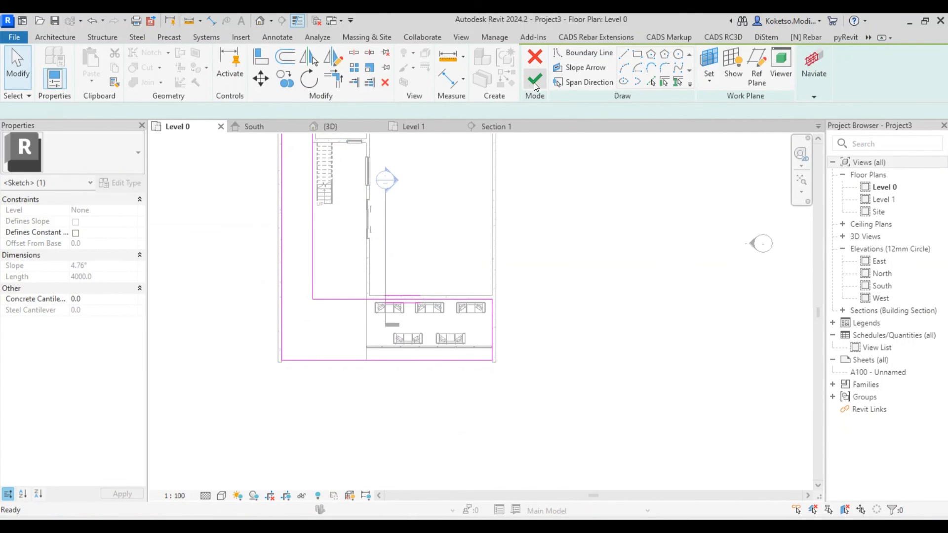
pyautogui.click(535, 80)
pyautogui.press('Escape')
# Extend the patio's 50 THK WOODEN FLOOR westward by aligning its west boundary with the foundation slab's west edge, and finish the sketch.
pyautogui.click(329, 126)
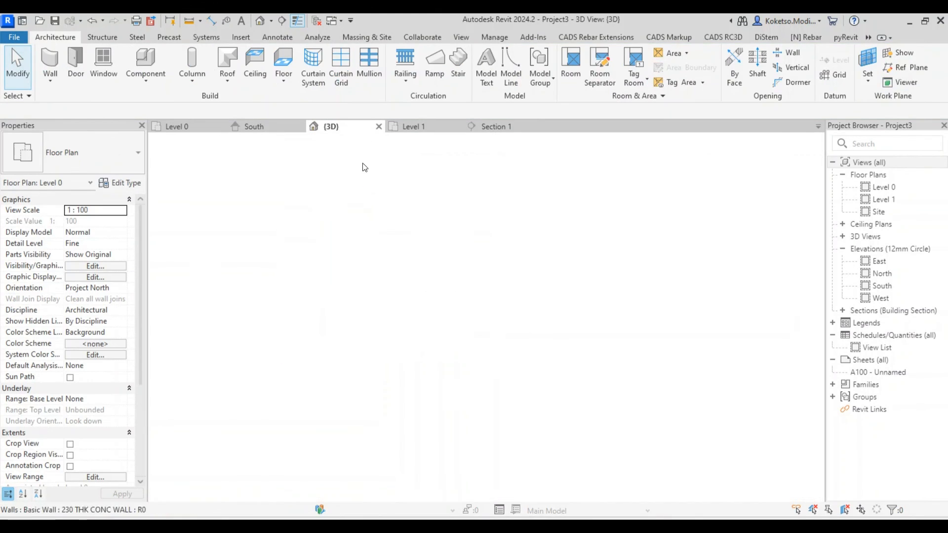
pyautogui.keyDown('shift'); pyautogui.moveTo(413, 352); pyautogui.dragTo(536, 455, button='middle'); pyautogui.keyUp('shift')
pyautogui.scroll(-1, 645, 461)
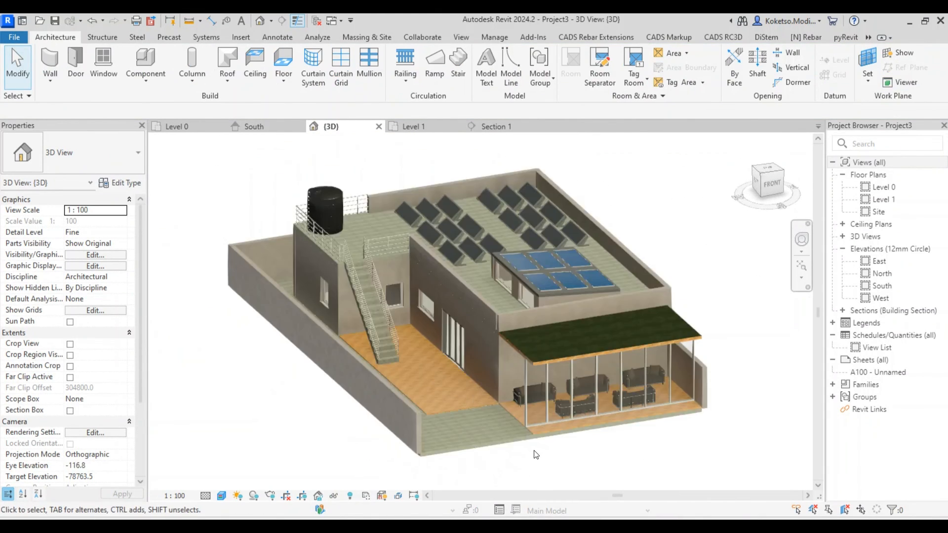
pyautogui.scroll(1, 516, 413)
pyautogui.scroll(1, 510, 410)
pyautogui.click(505, 407)
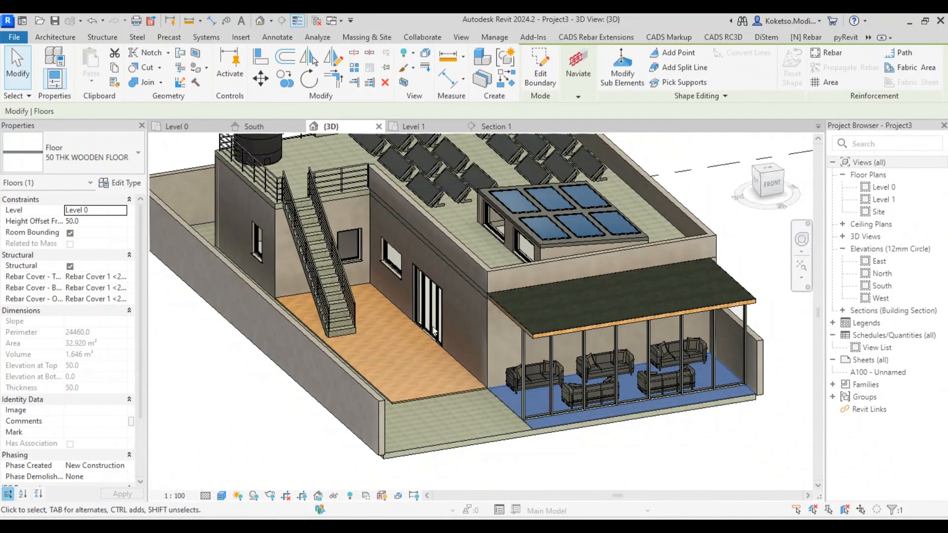
pyautogui.click(411, 130)
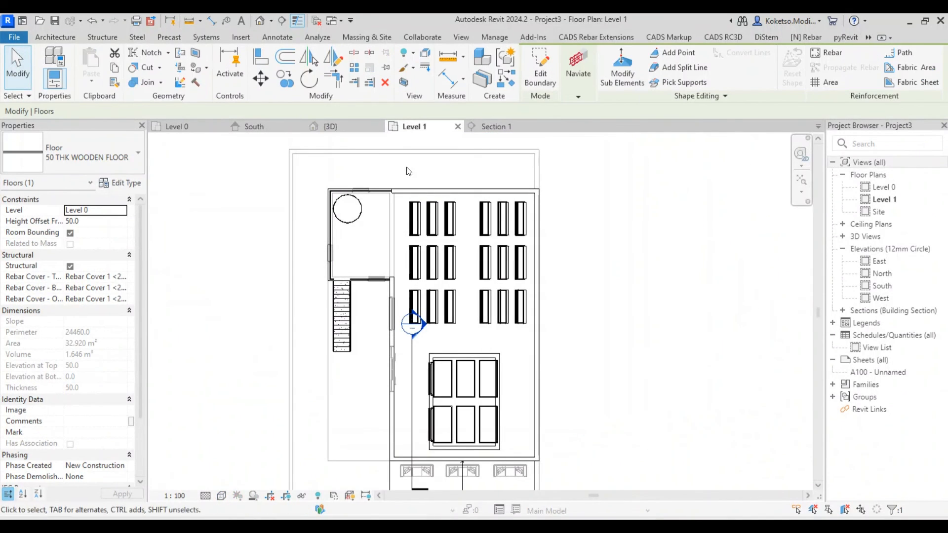
pyautogui.click(176, 126)
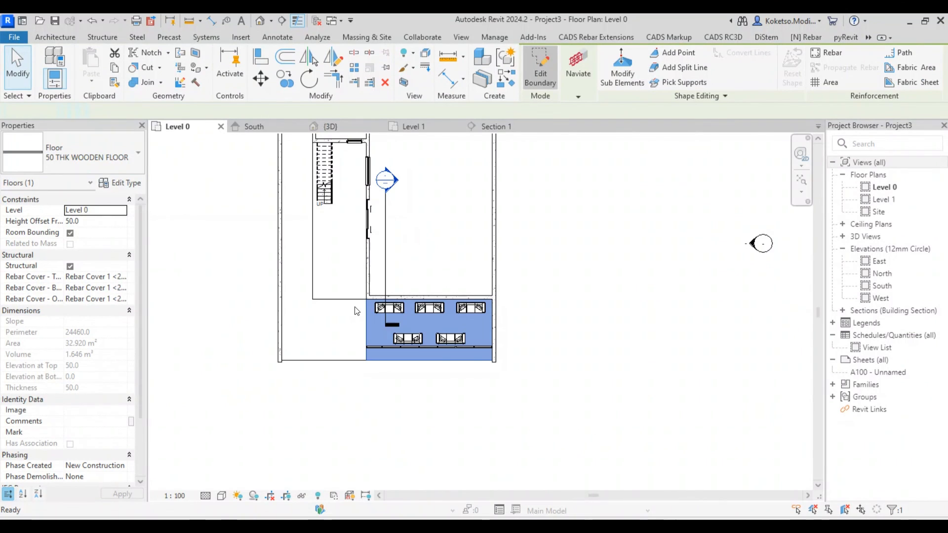
pyautogui.scroll(1, 354, 307)
pyautogui.press('a')
pyautogui.press('l')
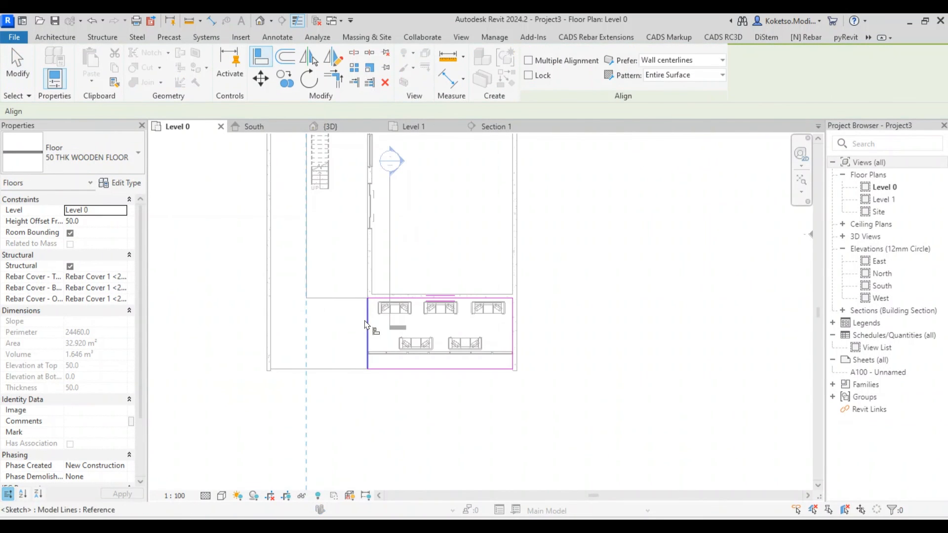
pyautogui.press('Escape')
pyautogui.click(535, 75)
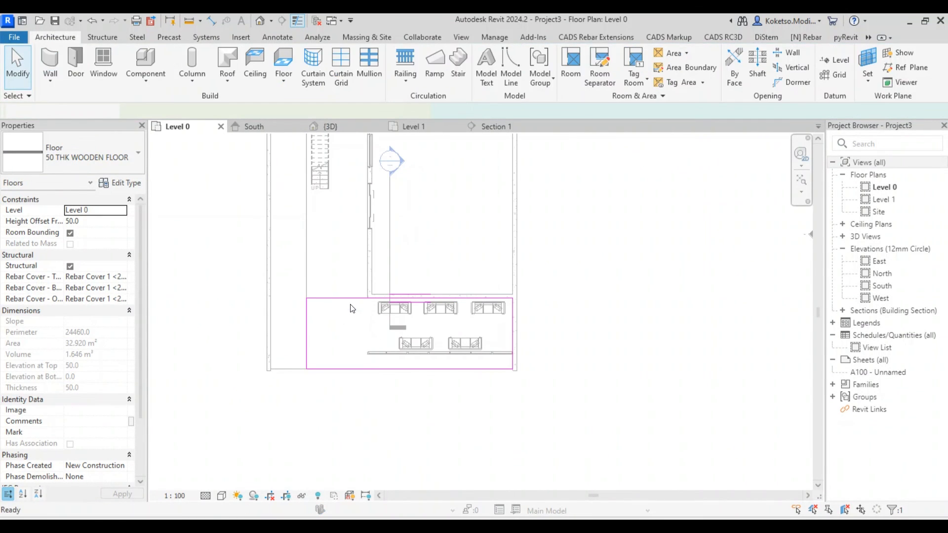
# In the 3D view, select the connected 230 THK CONC WALL boundary walls and set their base offset to -300.
pyautogui.click(324, 127)
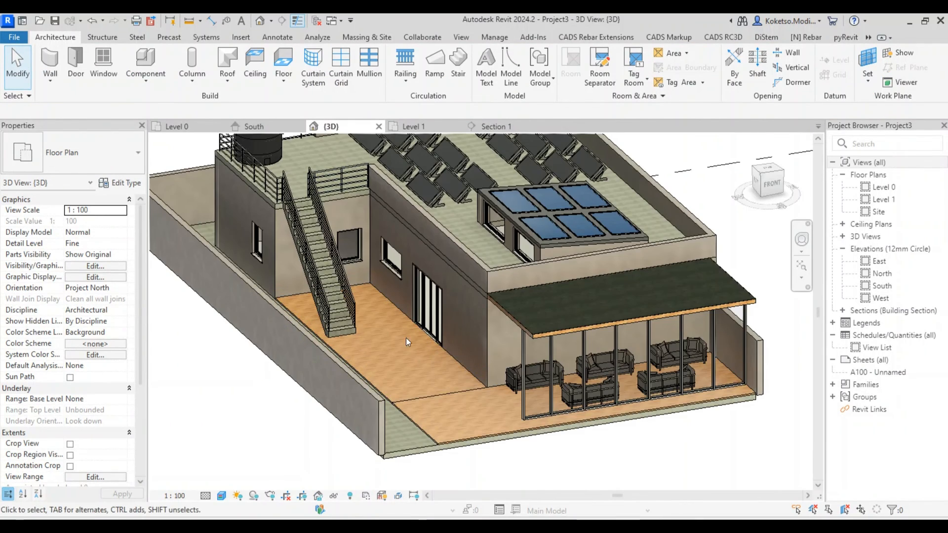
pyautogui.keyDown('shift'); pyautogui.moveTo(556, 351); pyautogui.dragTo(611, 436, button='middle'); pyautogui.keyUp('shift')
pyautogui.scroll(-1, 708, 429)
pyautogui.moveTo(518, 376); pyautogui.dragTo(536, 397, button='middle')
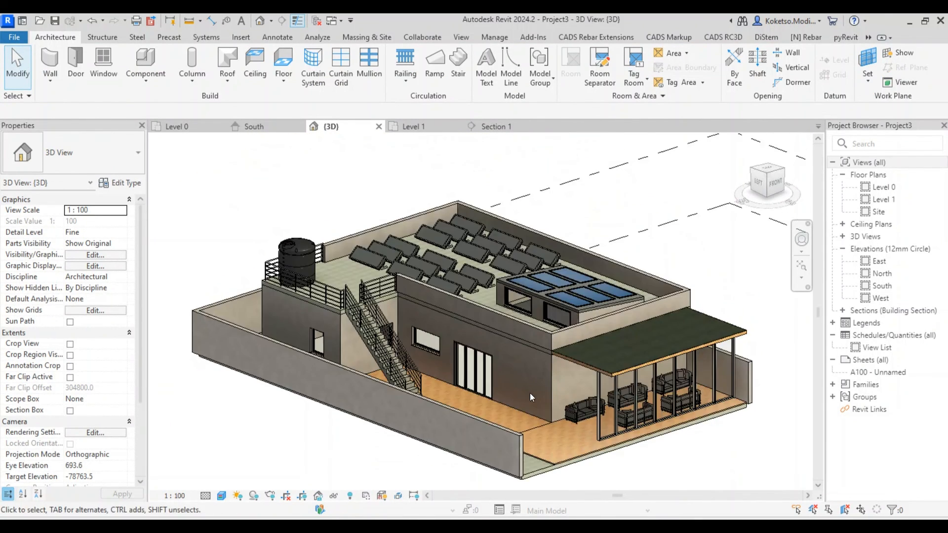
pyautogui.moveTo(734, 460); pyautogui.dragTo(729, 452, button='middle')
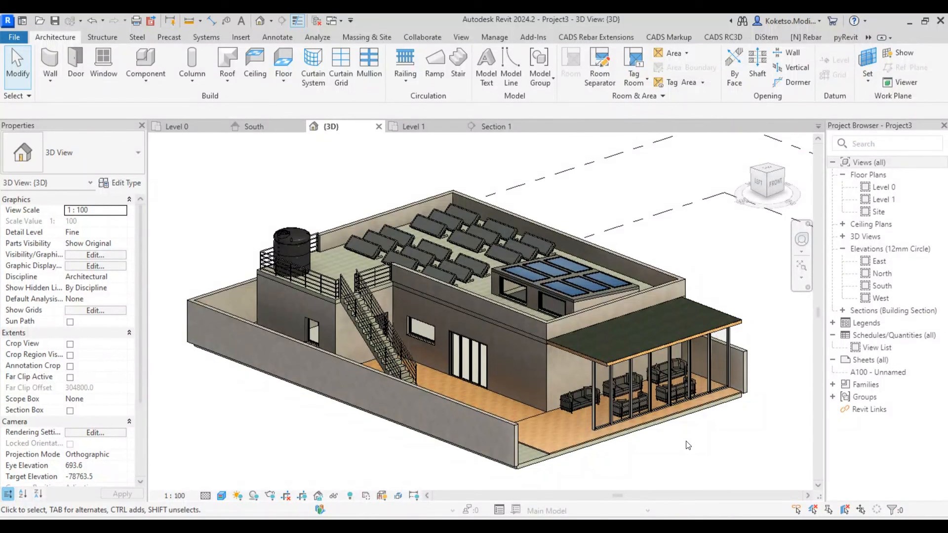
pyautogui.keyDown('shift'); pyautogui.moveTo(694, 447); pyautogui.dragTo(663, 433, button='middle'); pyautogui.keyUp('shift')
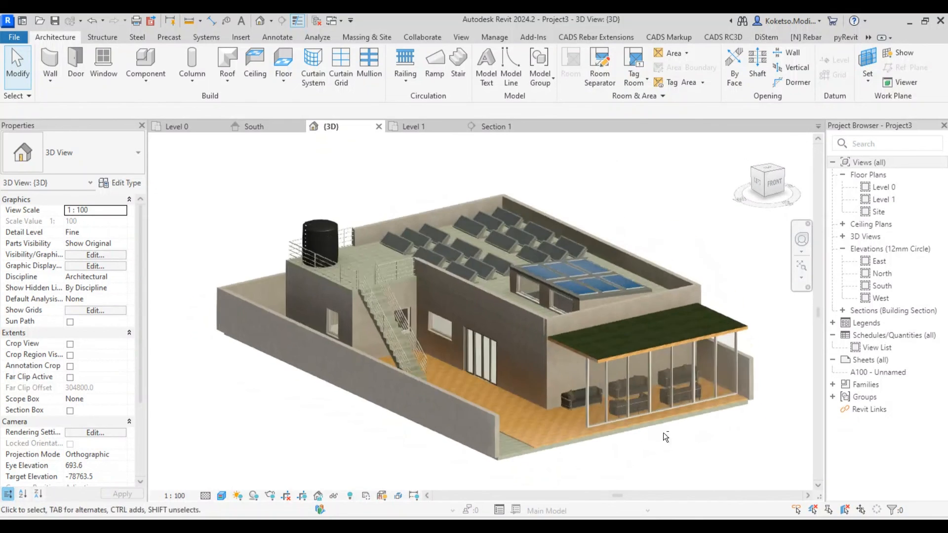
pyautogui.press('Tab')
pyautogui.click(488, 418)
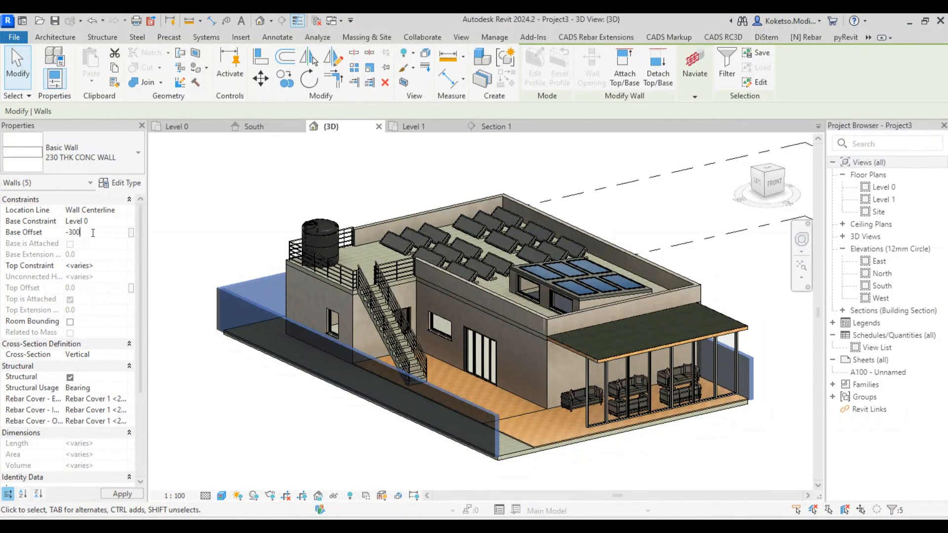
pyautogui.click(680, 444)
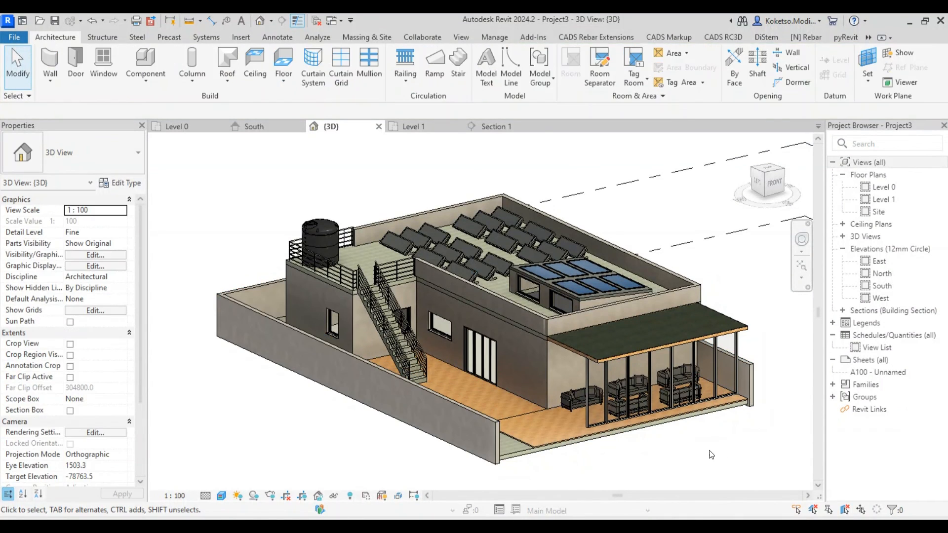
# Examine the east boundary wall's base and the foundation slab beside the patio in the 3D view.
pyautogui.keyDown('shift'); pyautogui.moveTo(676, 443); pyautogui.dragTo(701, 386, button='middle'); pyautogui.keyUp('shift')
pyautogui.click(703, 390)
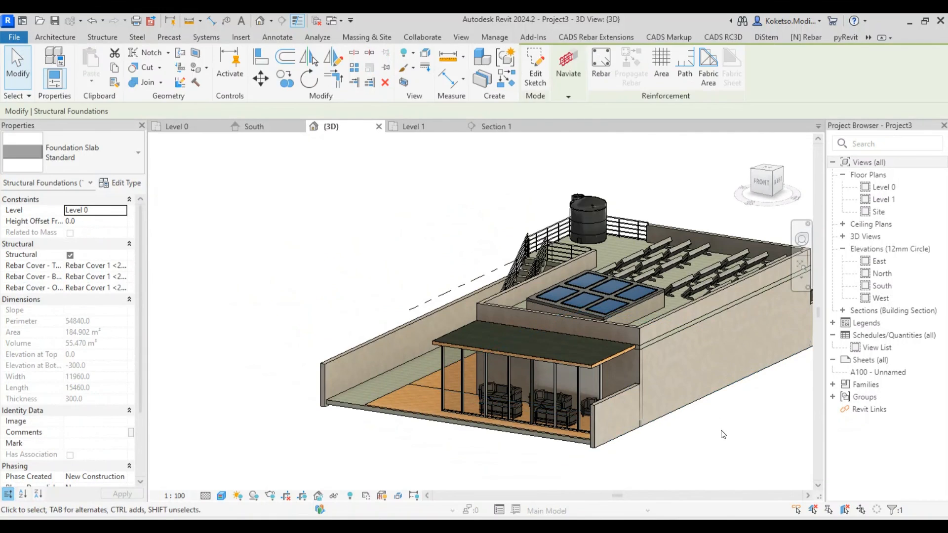
pyautogui.click(722, 434)
pyautogui.moveTo(712, 439); pyautogui.dragTo(490, 434, button='middle')
pyautogui.scroll(1, 431, 416)
pyautogui.click(419, 417)
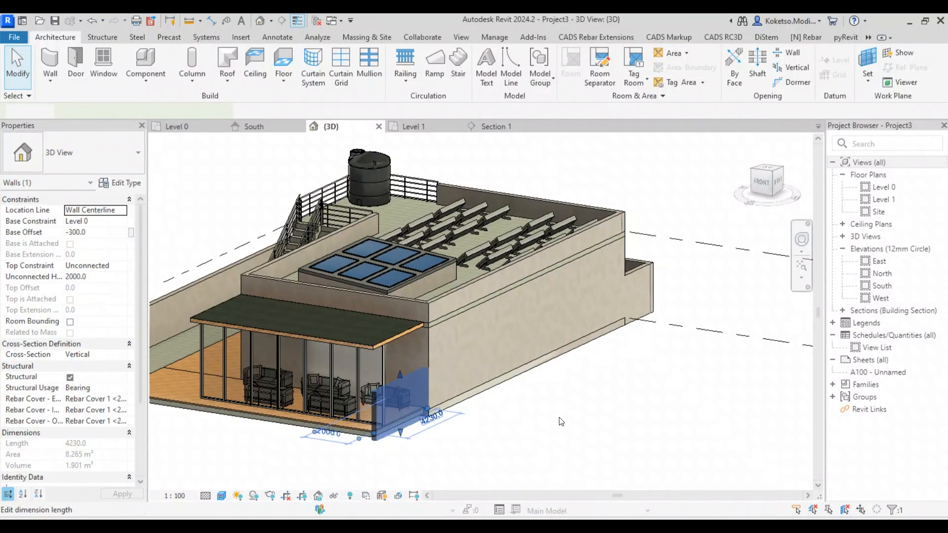
pyautogui.click(583, 381)
pyautogui.scroll(-3, 583, 380)
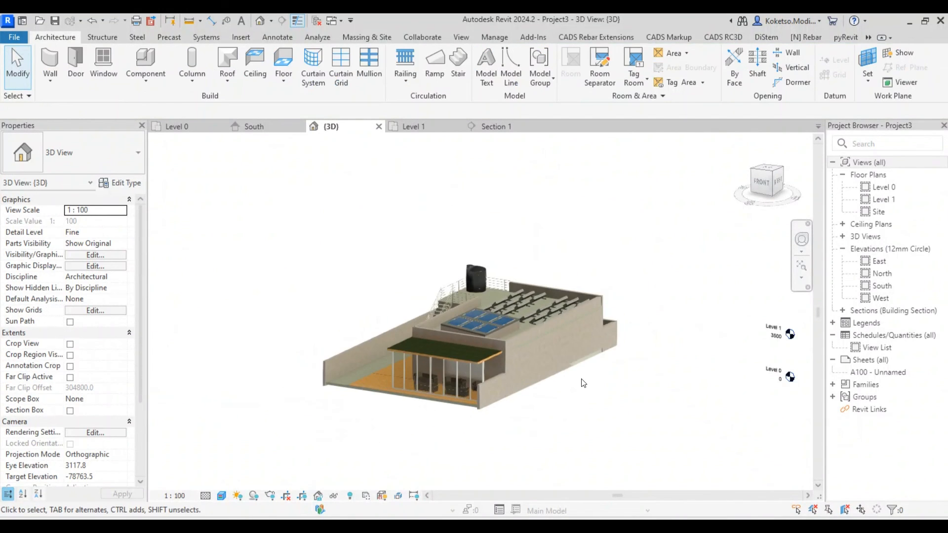
# Review the completed building, yard floors, patio furniture, stair and rooftop solar panels from several angles in the 3D view.
pyautogui.keyDown('shift'); pyautogui.moveTo(401, 406); pyautogui.dragTo(514, 385, button='middle'); pyautogui.keyUp('shift')
pyautogui.scroll(3, 376, 370)
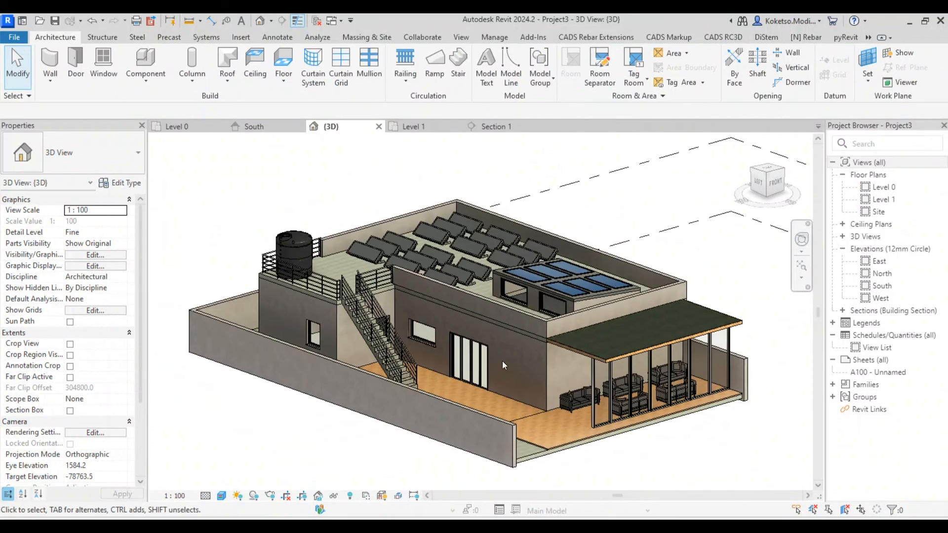
pyautogui.keyDown('shift'); pyautogui.moveTo(617, 443); pyautogui.dragTo(630, 437, button='middle'); pyautogui.keyUp('shift')
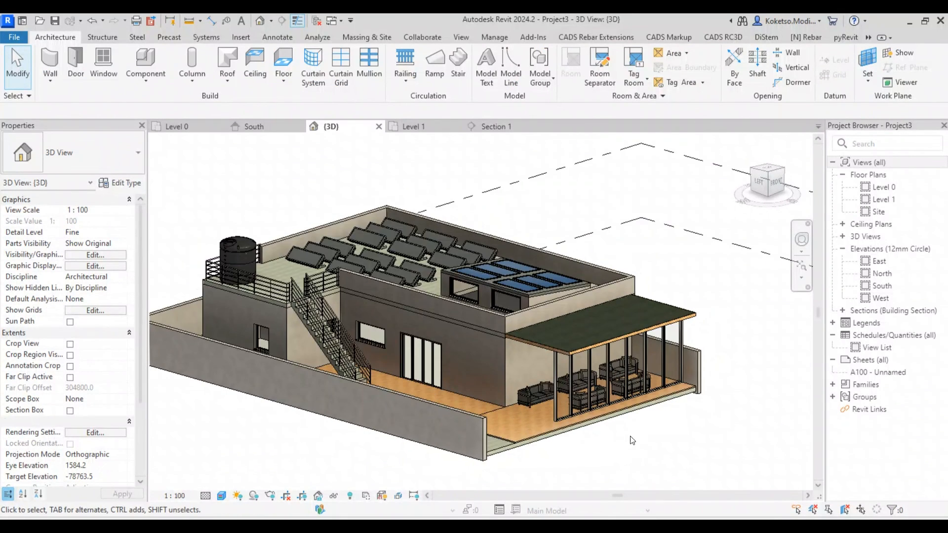
pyautogui.keyDown('shift'); pyautogui.moveTo(576, 446); pyautogui.dragTo(557, 459, button='middle'); pyautogui.keyUp('shift')
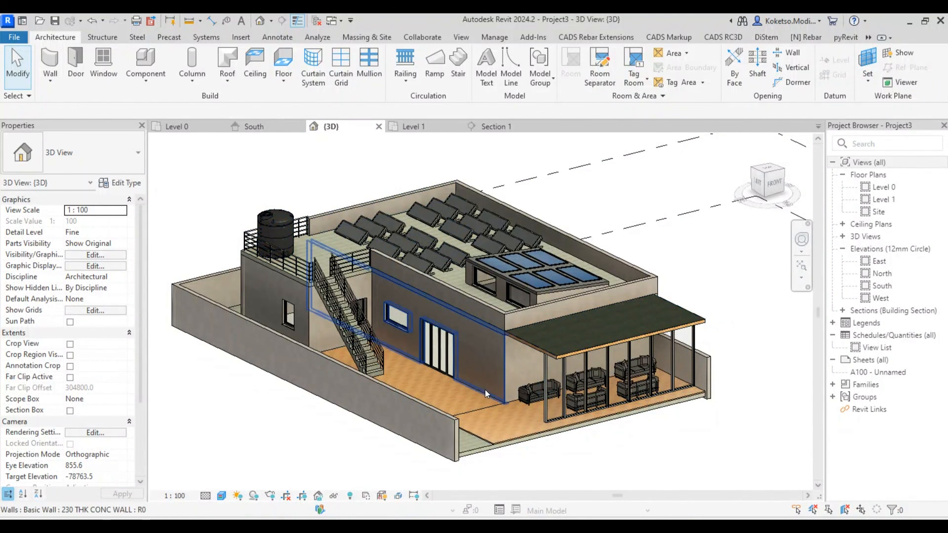
pyautogui.keyDown('shift'); pyautogui.moveTo(559, 456); pyautogui.dragTo(577, 464, button='middle'); pyautogui.keyUp('shift')
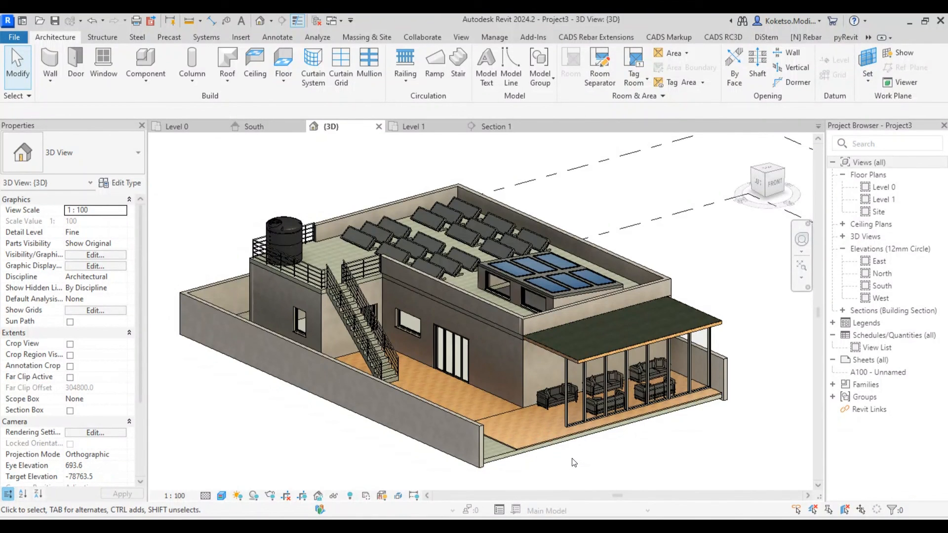
pyautogui.keyDown('shift'); pyautogui.moveTo(571, 461); pyautogui.dragTo(637, 459, button='middle'); pyautogui.keyUp('shift')
pyautogui.keyDown('shift'); pyautogui.moveTo(691, 437); pyautogui.dragTo(598, 439, button='middle'); pyautogui.keyUp('shift')
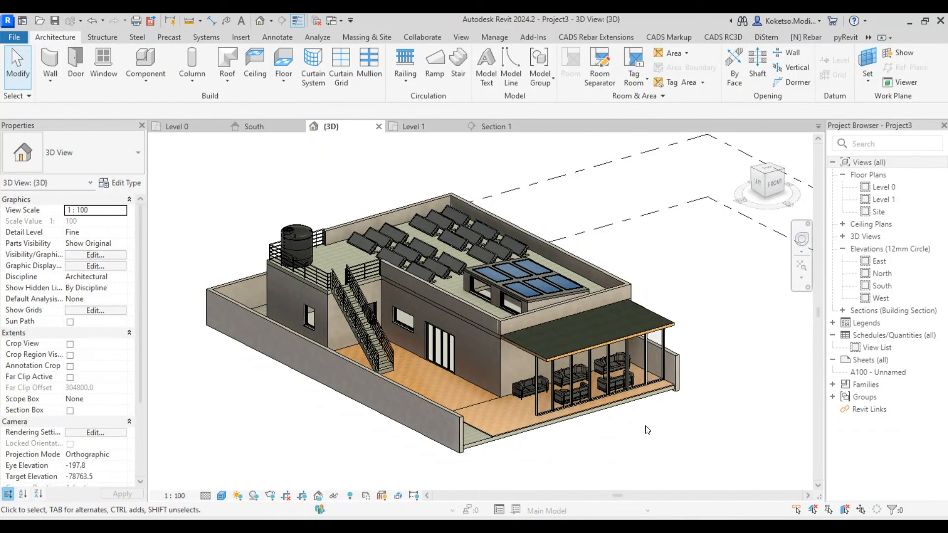
pyautogui.moveTo(647, 430)
pyautogui.keyDown('shift'); pyautogui.mouseDown(button='middle')
pyautogui.moveTo(656, 431)
pyautogui.moveTo(650, 438)
pyautogui.mouseUp(button='middle'); pyautogui.keyUp('shift')
pyautogui.scroll(2, 637, 441)
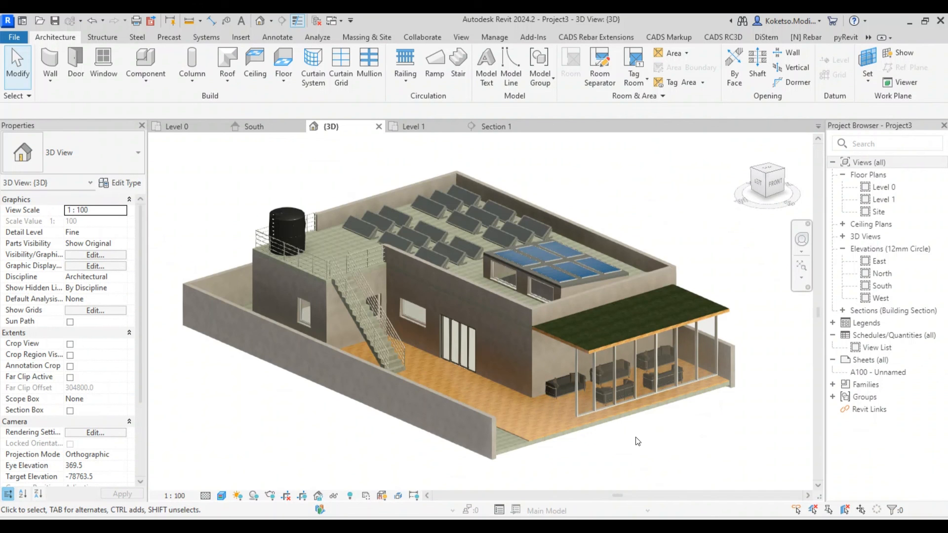
pyautogui.scroll(2, 494, 219)
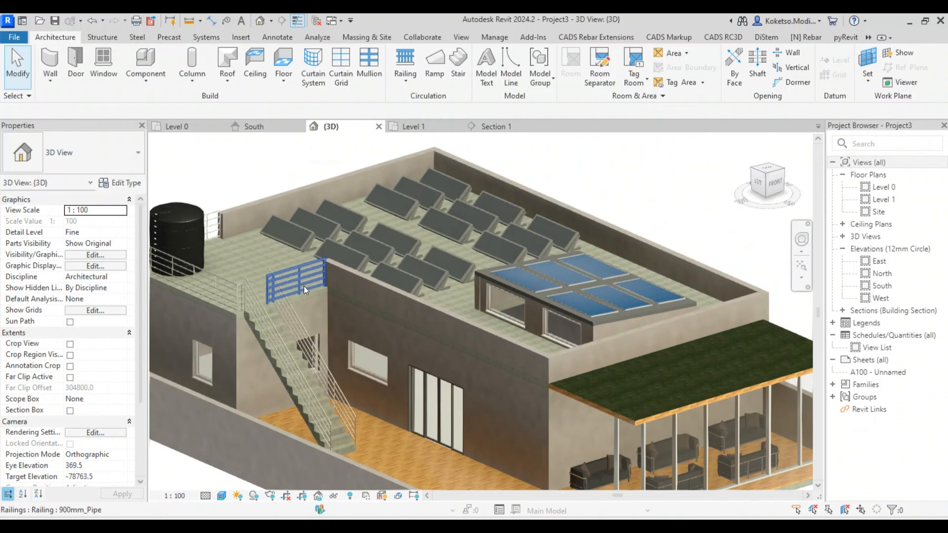
pyautogui.scroll(-2, 697, 228)
pyautogui.moveTo(640, 228); pyautogui.dragTo(642, 231, button='middle')
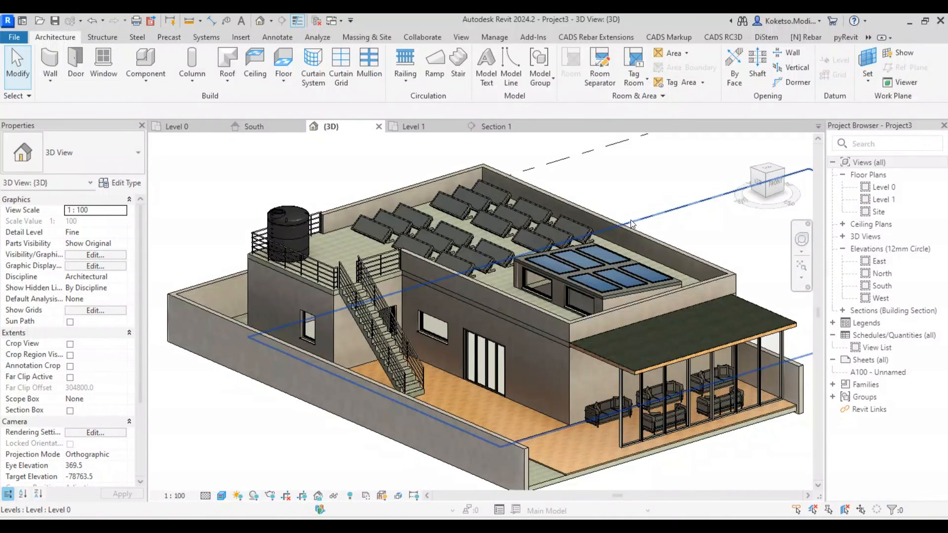